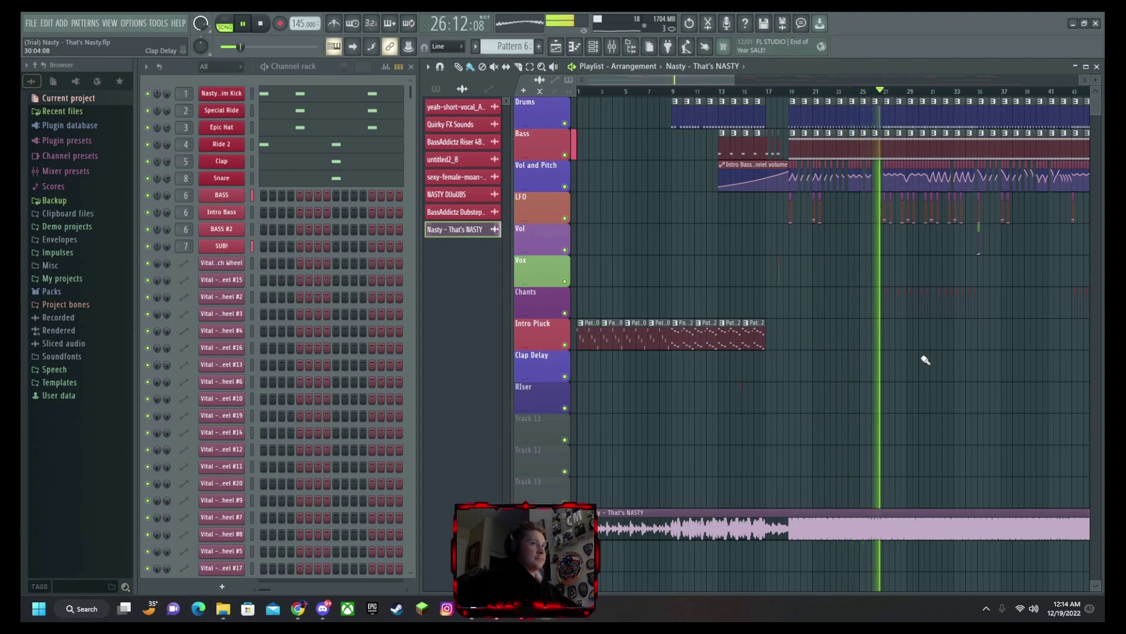
Stop the playback and mute the playlist track holding the rendered Nasty - That's NASTY audio clip.
{"action": "key", "text": "space"}
{"action": "left_click", "coordinate": [613, 48]}
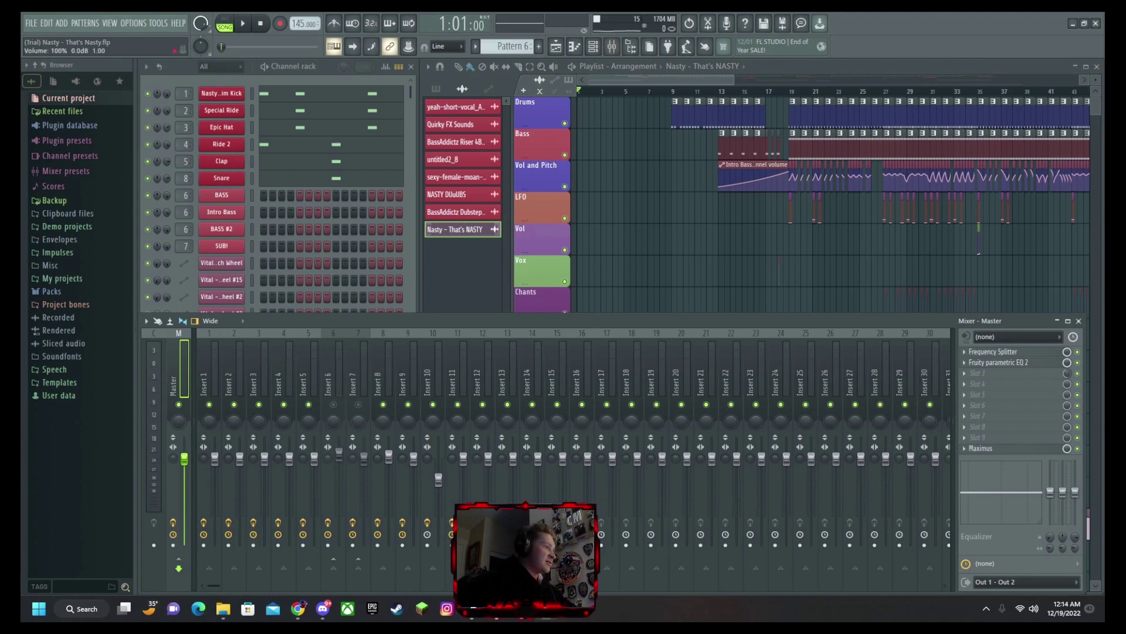
{"action": "left_click", "coordinate": [1079, 322]}
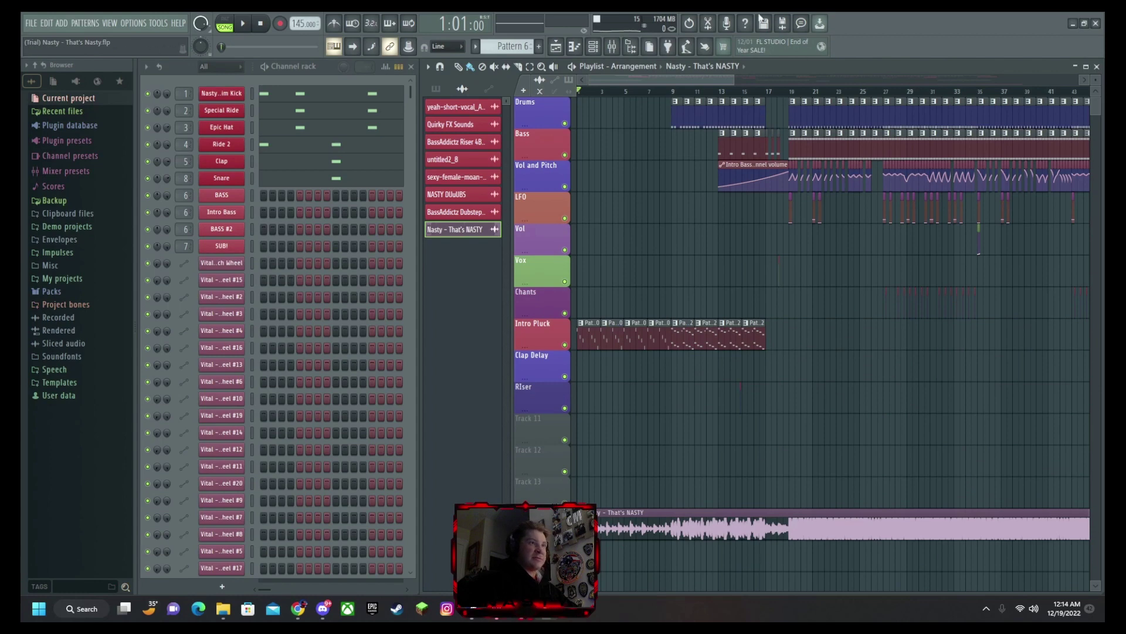
{"action": "left_click", "coordinate": [673, 92]}
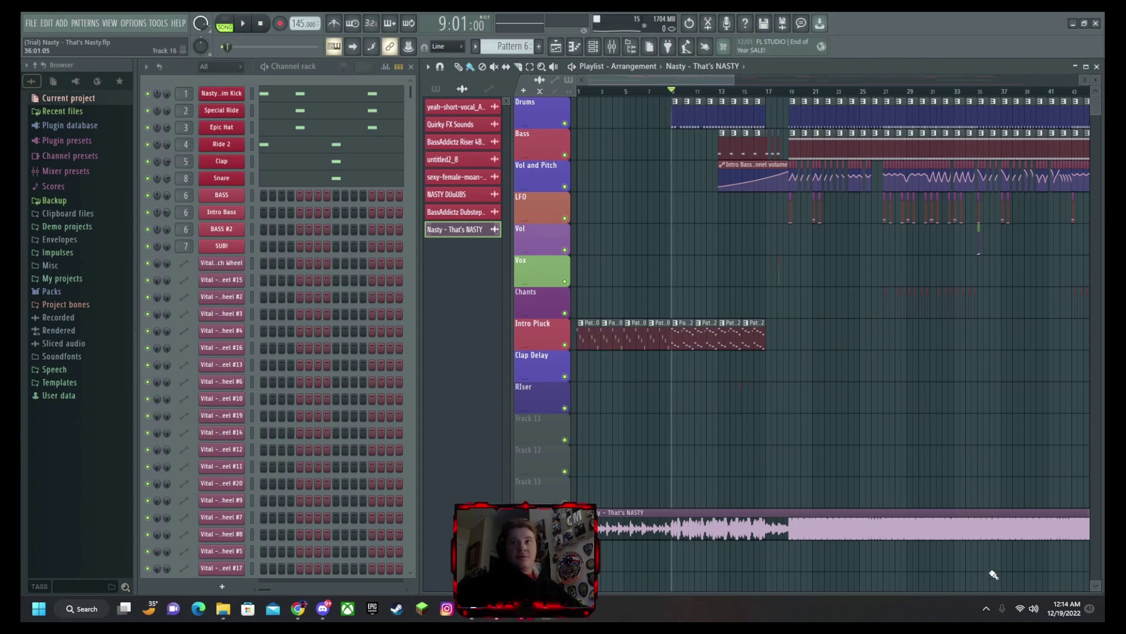
{"action": "left_click", "coordinate": [565, 535]}
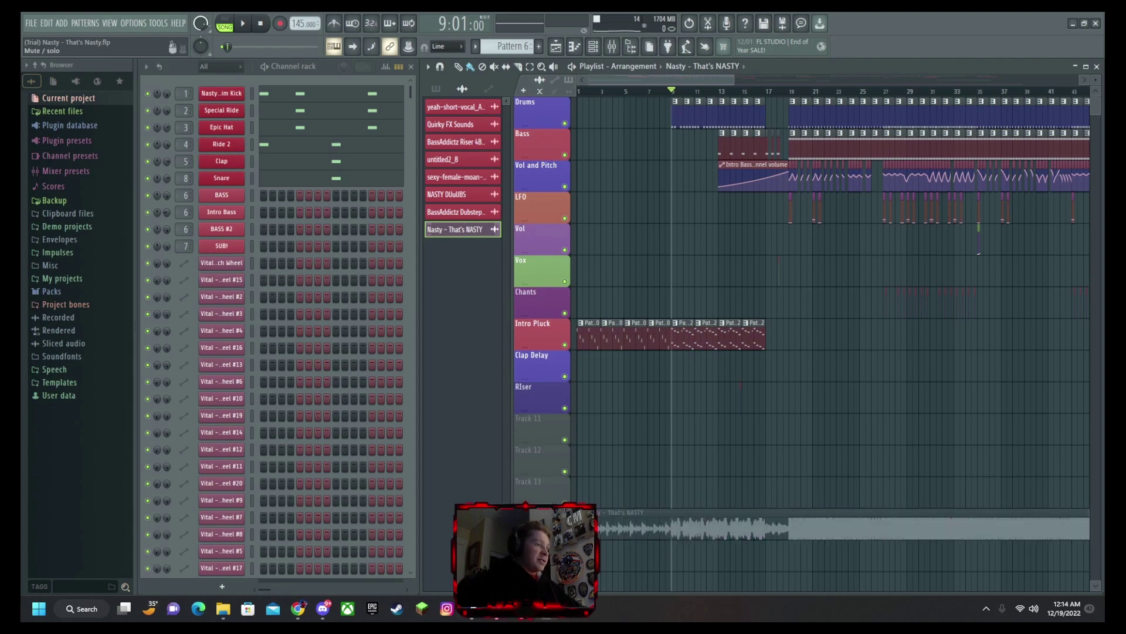
Unmute mixer inserts 6 and 7 and play the arrangement from bar 13.
{"action": "left_click", "coordinate": [721, 92]}
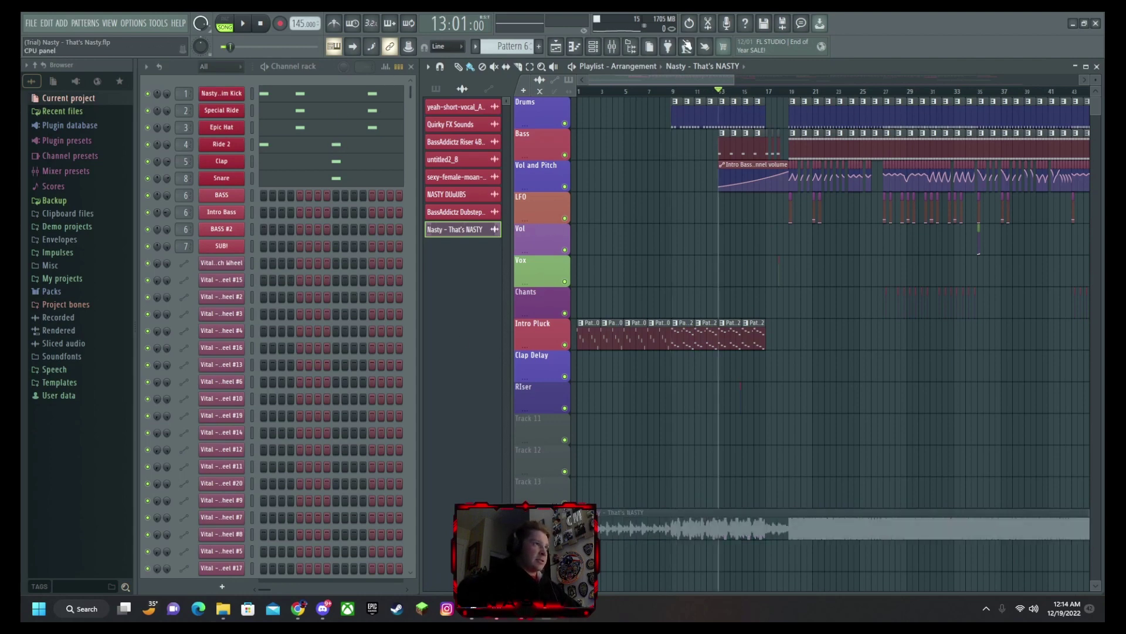
{"action": "left_click", "coordinate": [608, 47]}
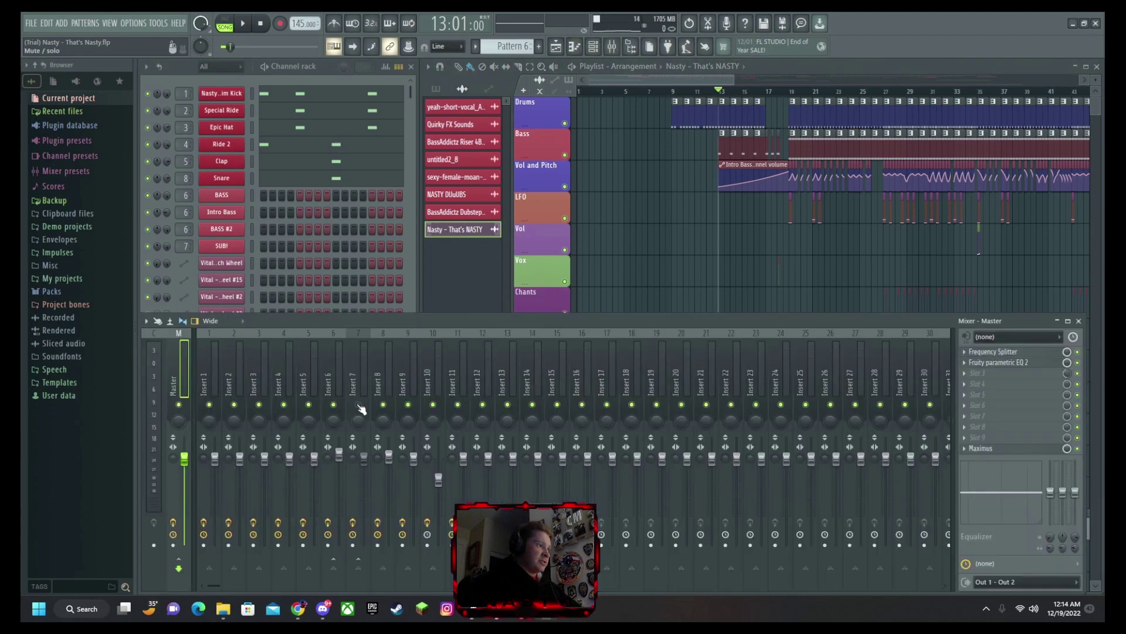
{"action": "left_click", "coordinate": [1079, 320]}
{"action": "key", "text": "space"}
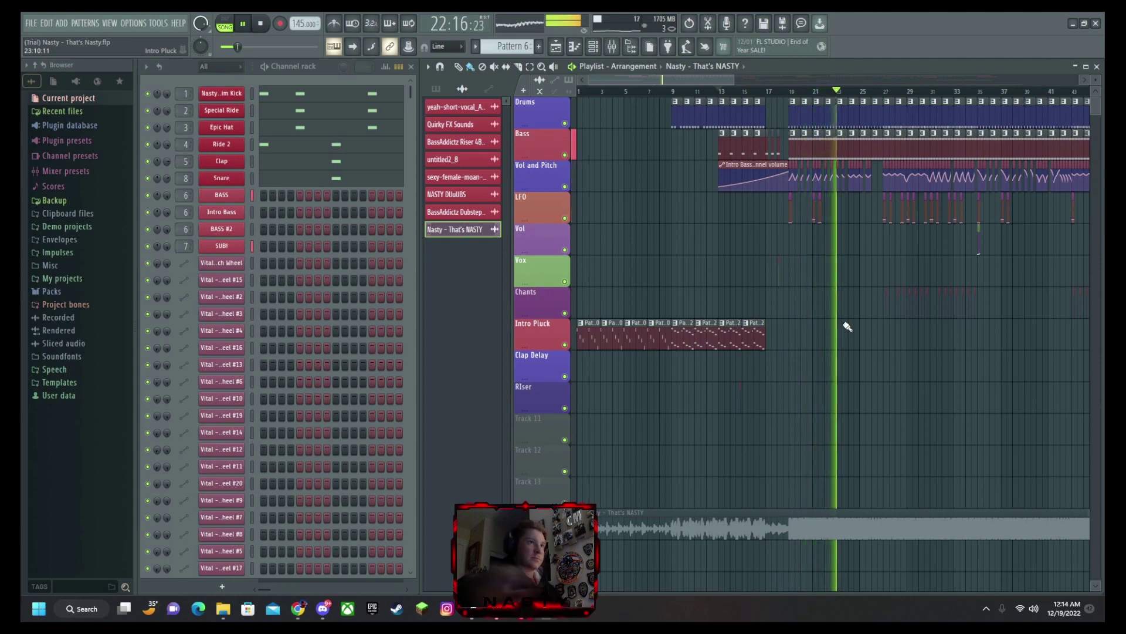
Examine the BASS channel's Vital oscillator, LFO and effects settings while the song plays.
{"action": "left_click", "coordinate": [221, 195]}
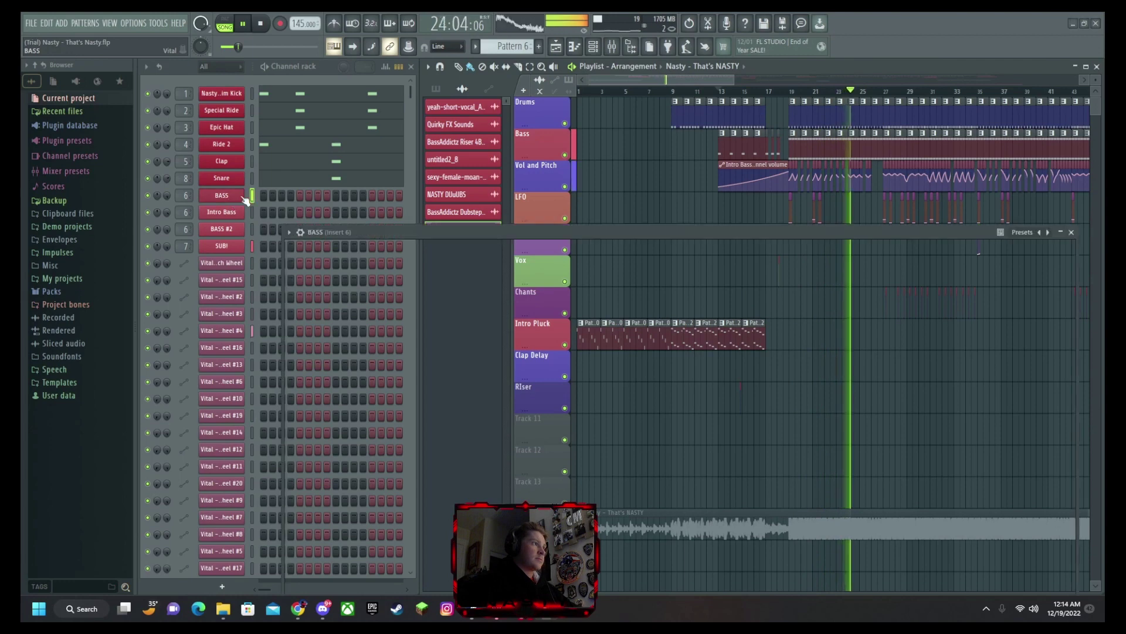
{"action": "left_click_drag", "start_coordinate": [504, 239], "coordinate": [422, 97]}
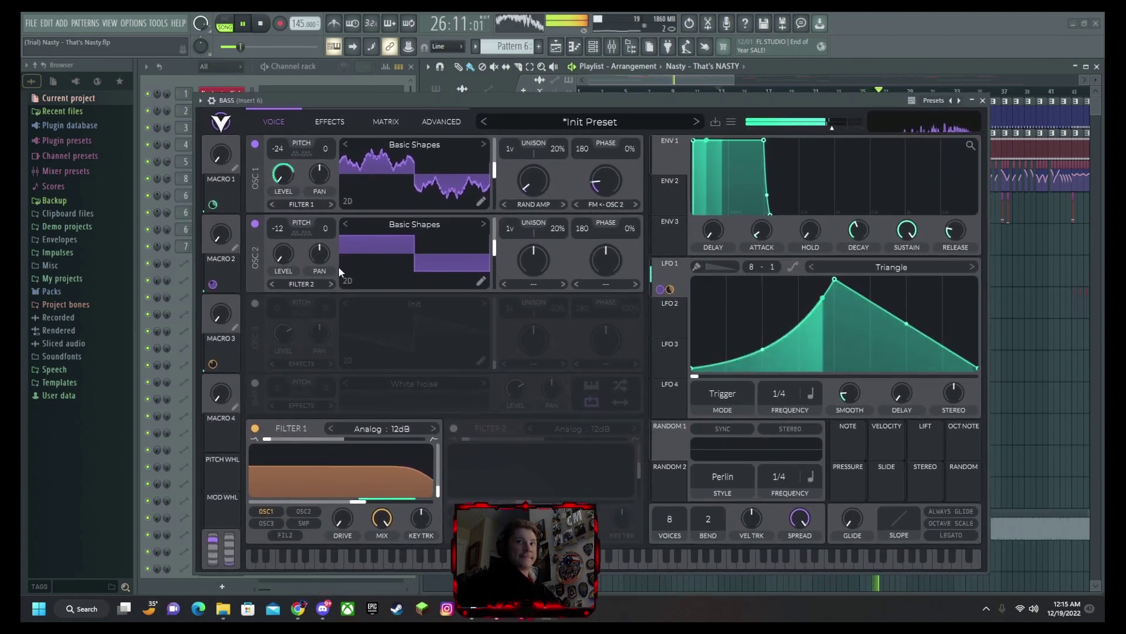
{"action": "left_click", "coordinate": [332, 120]}
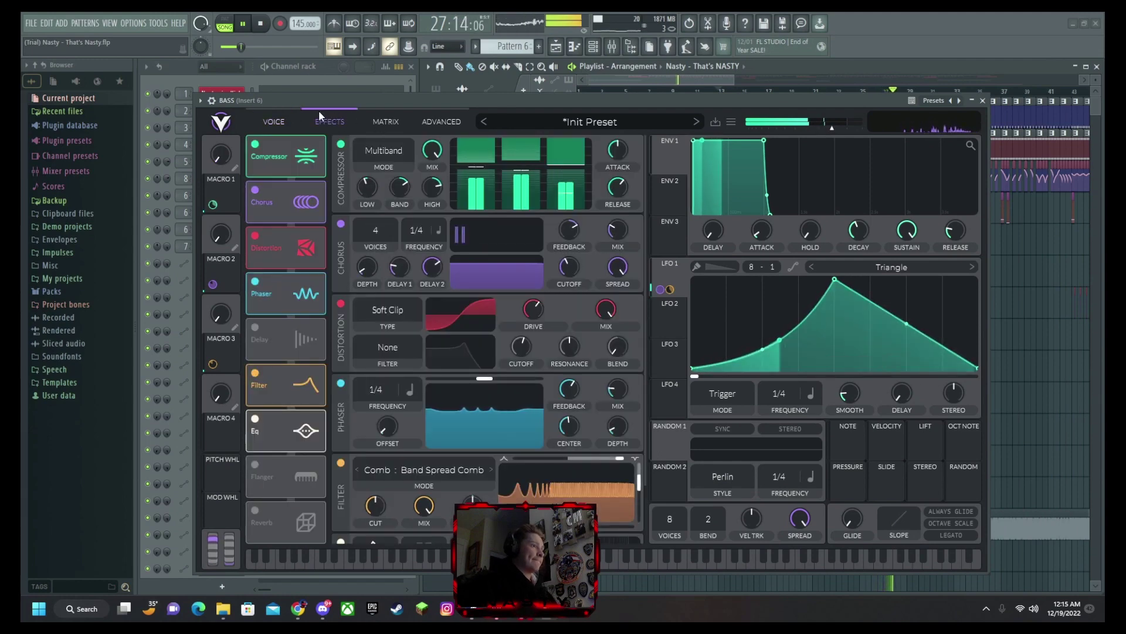
{"action": "scroll", "coordinate": [339, 334], "scroll_direction": "down", "scroll_amount": 2}
{"action": "scroll", "coordinate": [338, 332], "scroll_direction": "up", "scroll_amount": 1}
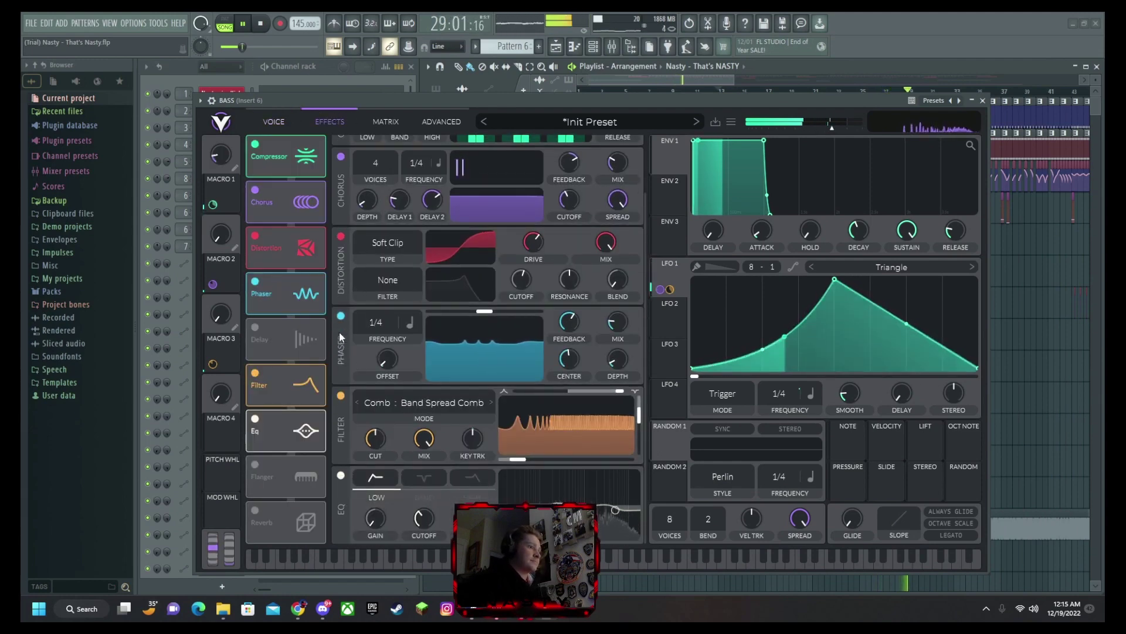
{"action": "scroll", "coordinate": [340, 332], "scroll_direction": "up", "scroll_amount": 2}
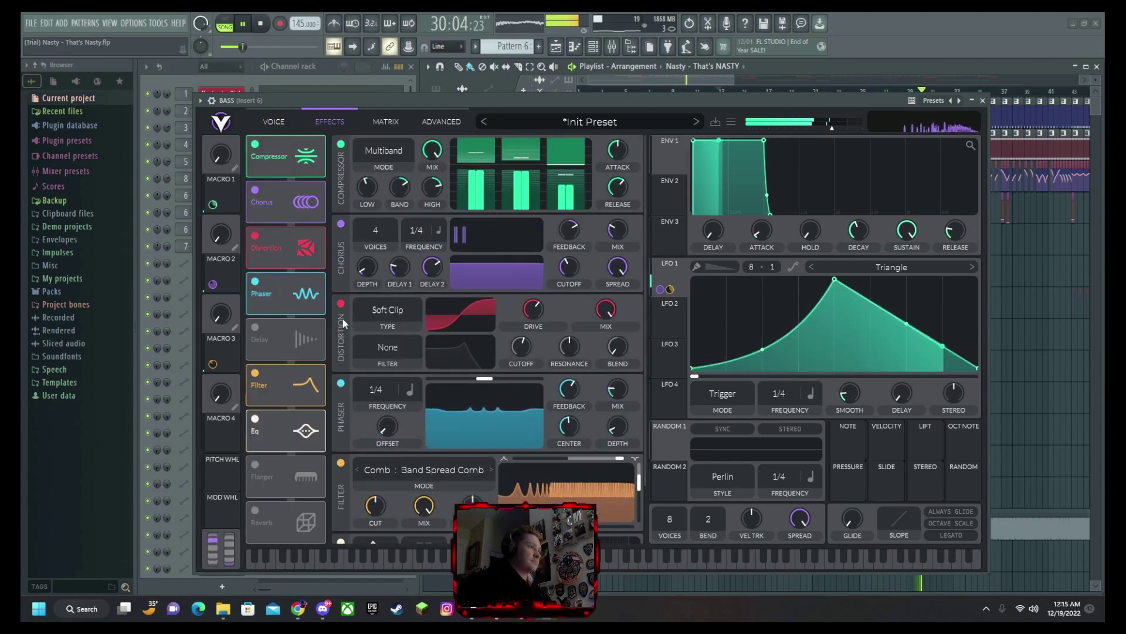
{"action": "left_click", "coordinate": [983, 101]}
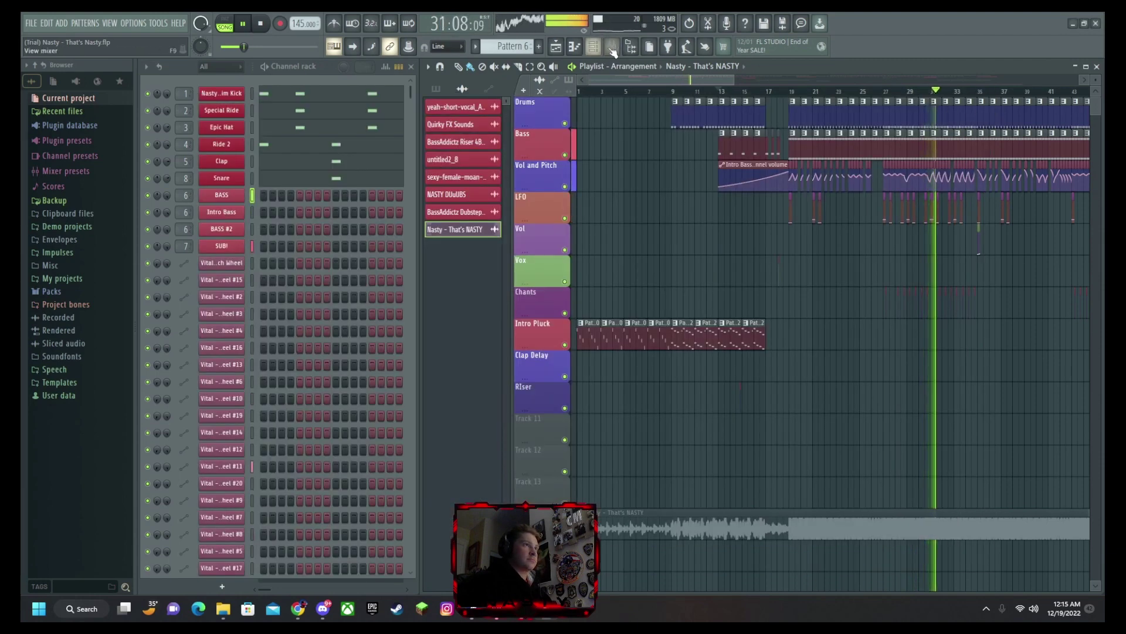
Inspect the effect chain on the bass's mixer insert 6, and stop the playback.
{"action": "left_click", "coordinate": [612, 46]}
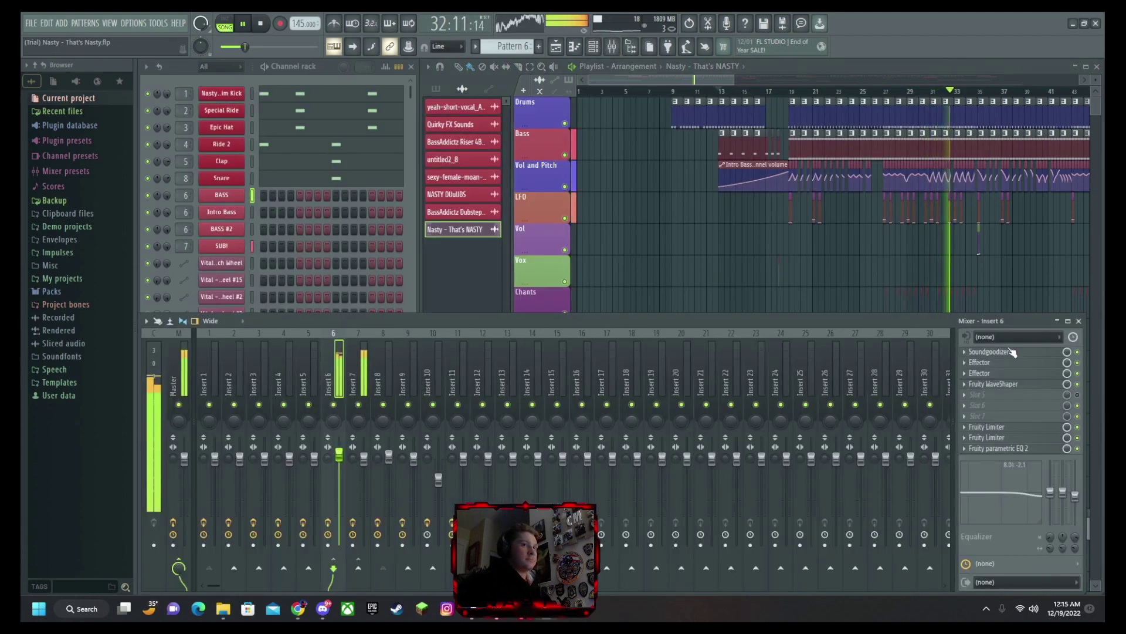
{"action": "left_click", "coordinate": [1080, 321]}
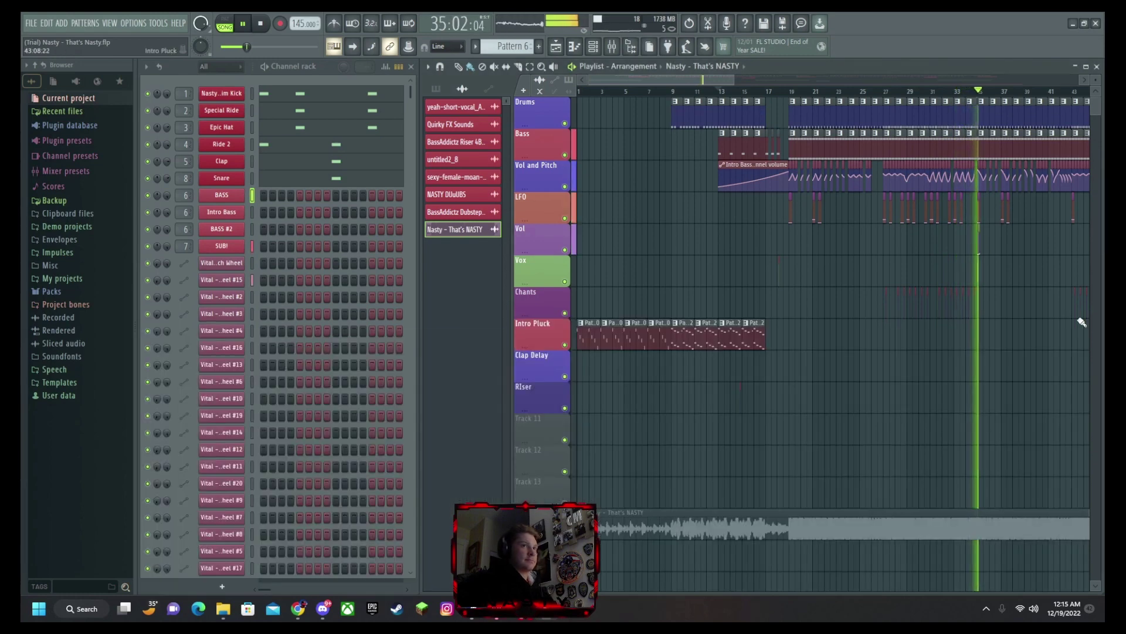
{"action": "key", "text": "space"}
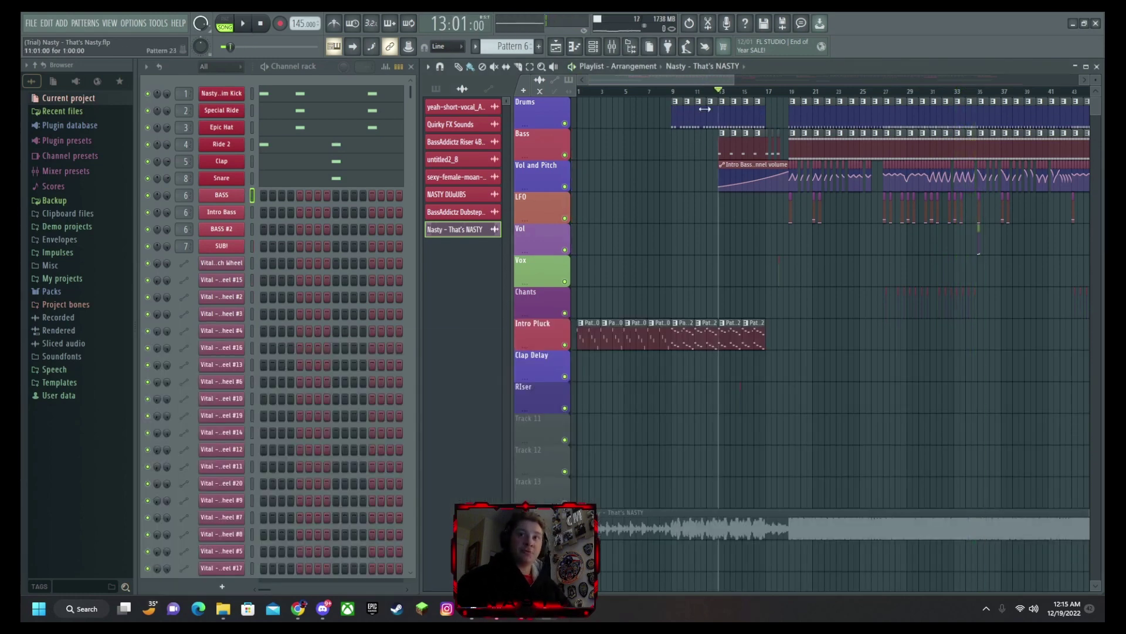
Recheck the bass's mixer insert and the SCREACH TRIANLGE preset in the BASS channel's Vital.
{"action": "left_click", "coordinate": [611, 48]}
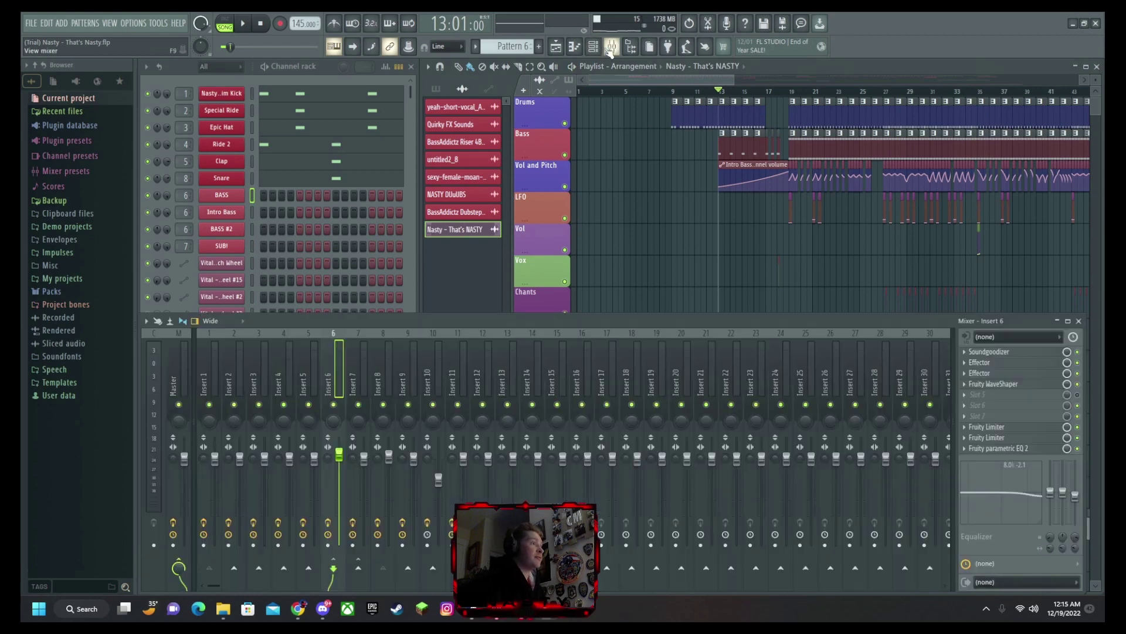
{"action": "left_click", "coordinate": [1079, 321]}
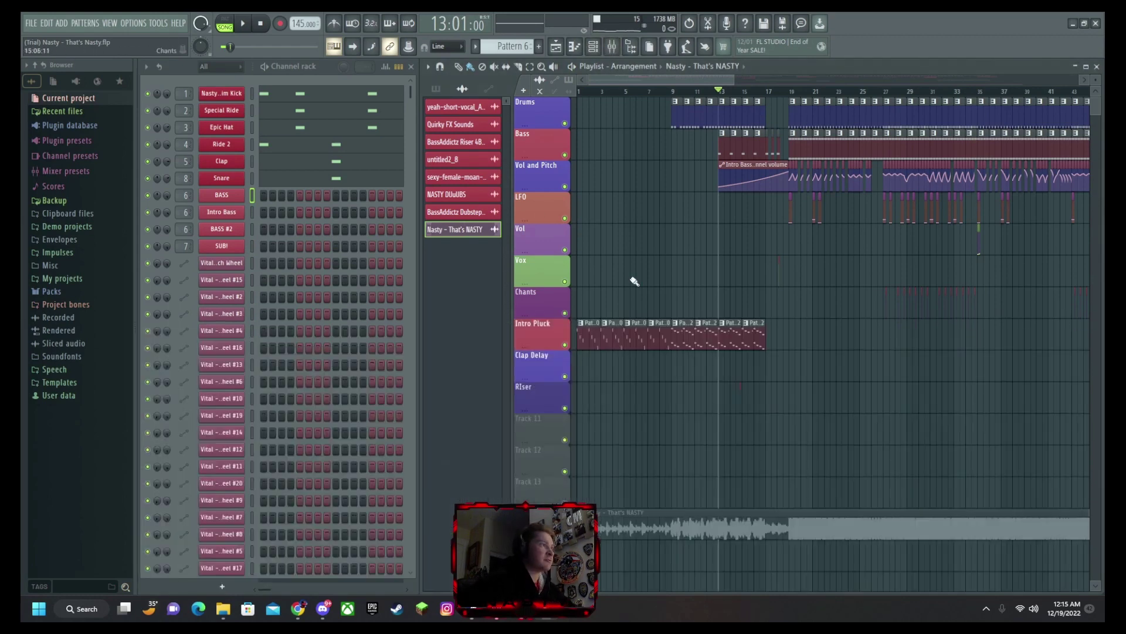
{"action": "left_click", "coordinate": [229, 200]}
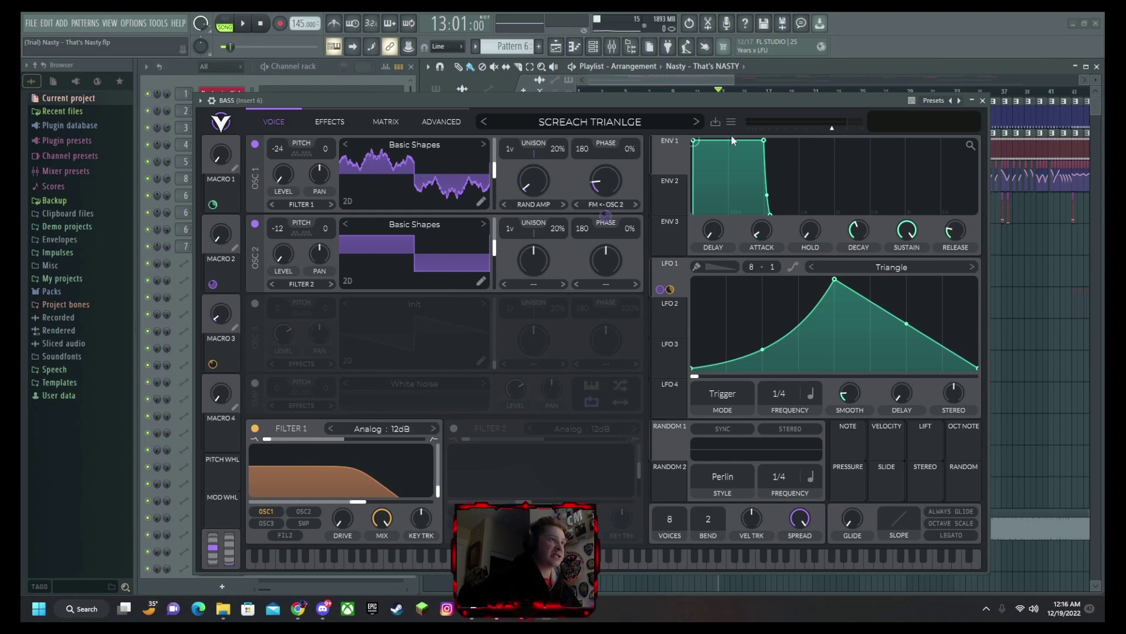
{"action": "left_click", "coordinate": [984, 101]}
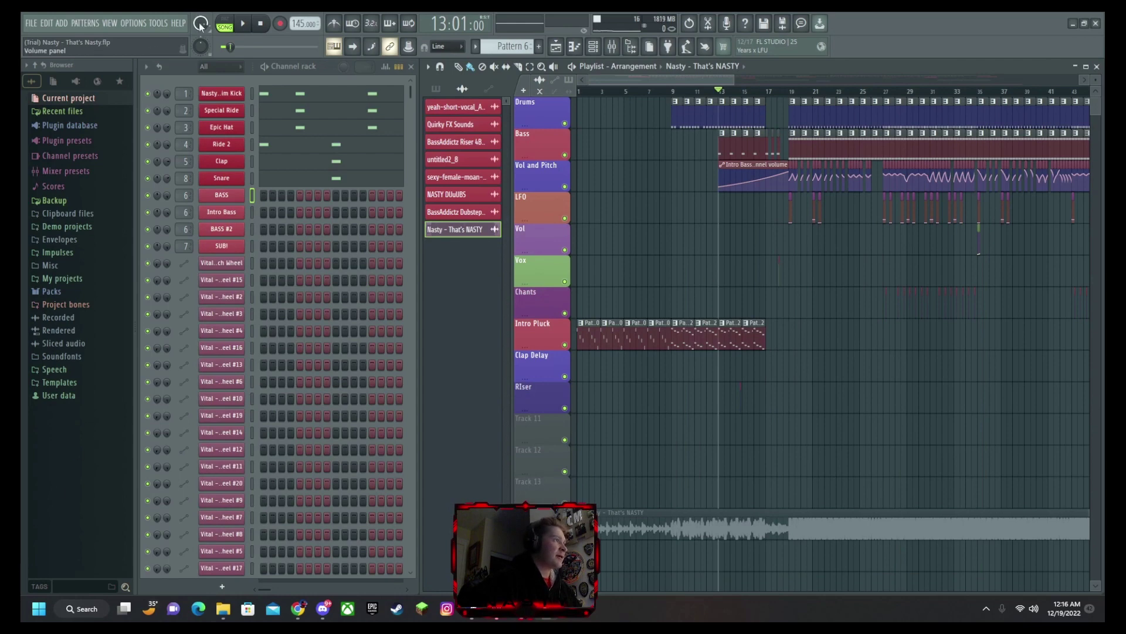
Filter the channel rack to Unsorted channels and add a new Vital synth with its window moved fully into view.
{"action": "scroll", "coordinate": [236, 70], "scroll_direction": "down", "scroll_amount": 1}
{"action": "scroll", "coordinate": [228, 71], "scroll_direction": "down", "scroll_amount": 2}
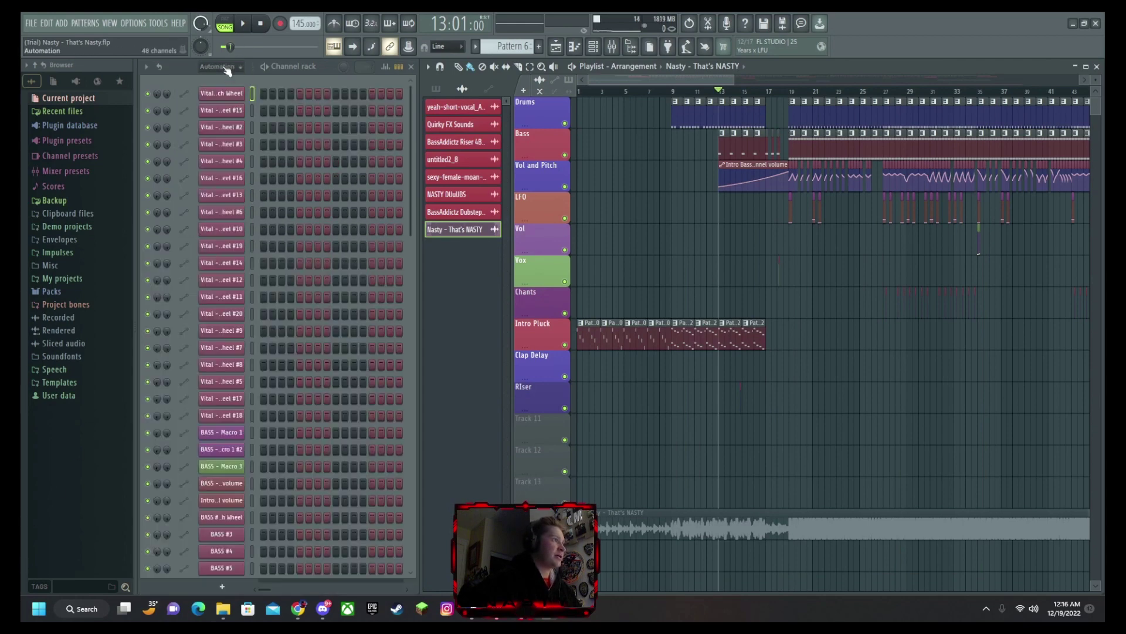
{"action": "scroll", "coordinate": [228, 71], "scroll_direction": "down", "scroll_amount": 1}
{"action": "scroll", "coordinate": [227, 71], "scroll_direction": "up", "scroll_amount": 1}
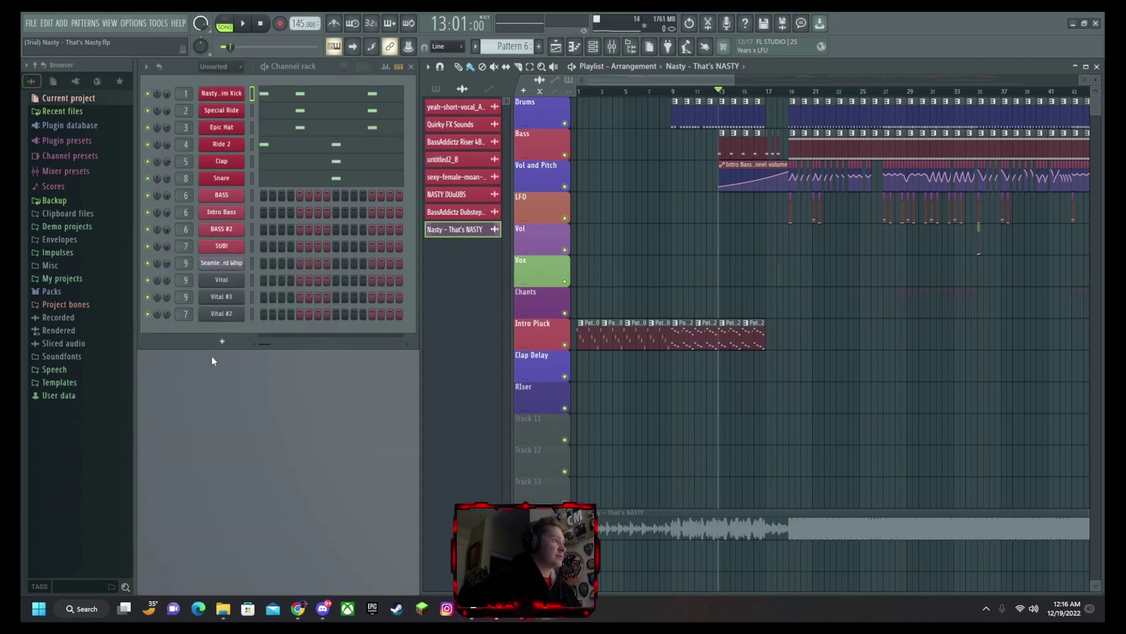
{"action": "left_click", "coordinate": [222, 341]}
{"action": "left_click", "coordinate": [230, 31]}
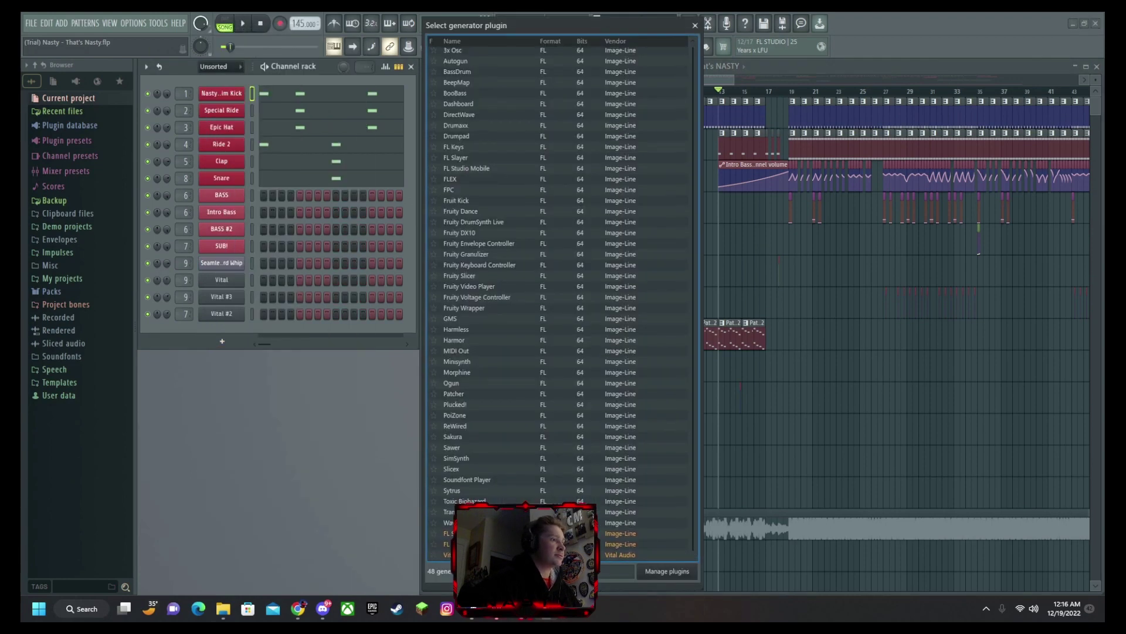
{"action": "left_click", "coordinate": [466, 554]}
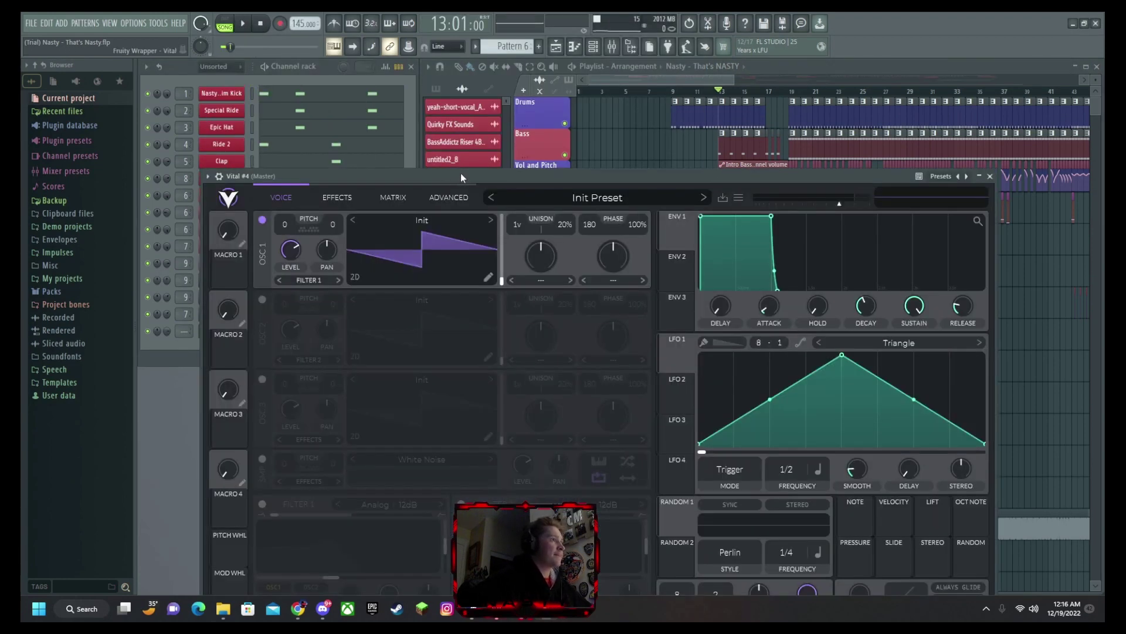
{"action": "left_click_drag", "start_coordinate": [459, 173], "coordinate": [469, 90]}
Audition the init sound, set LFO 1's frequency to 1/4 and bend its triangle's rising slope into a concave curve.
{"action": "key", "text": "s"}
{"action": "key", "text": "s"}
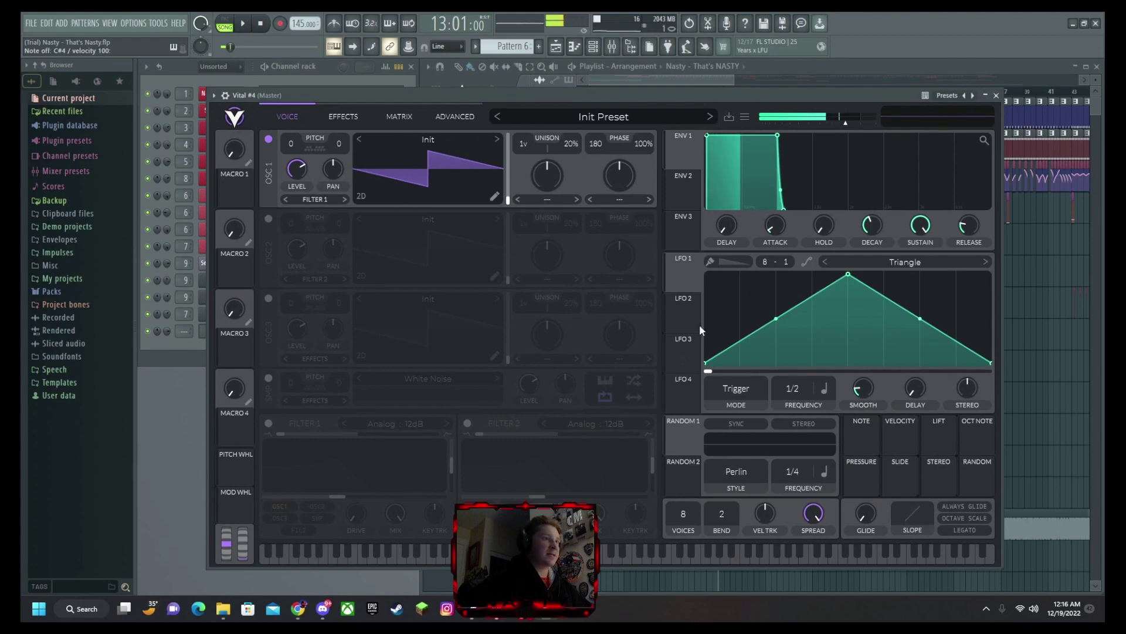
{"action": "left_click_drag", "start_coordinate": [795, 397], "coordinate": [793, 406]}
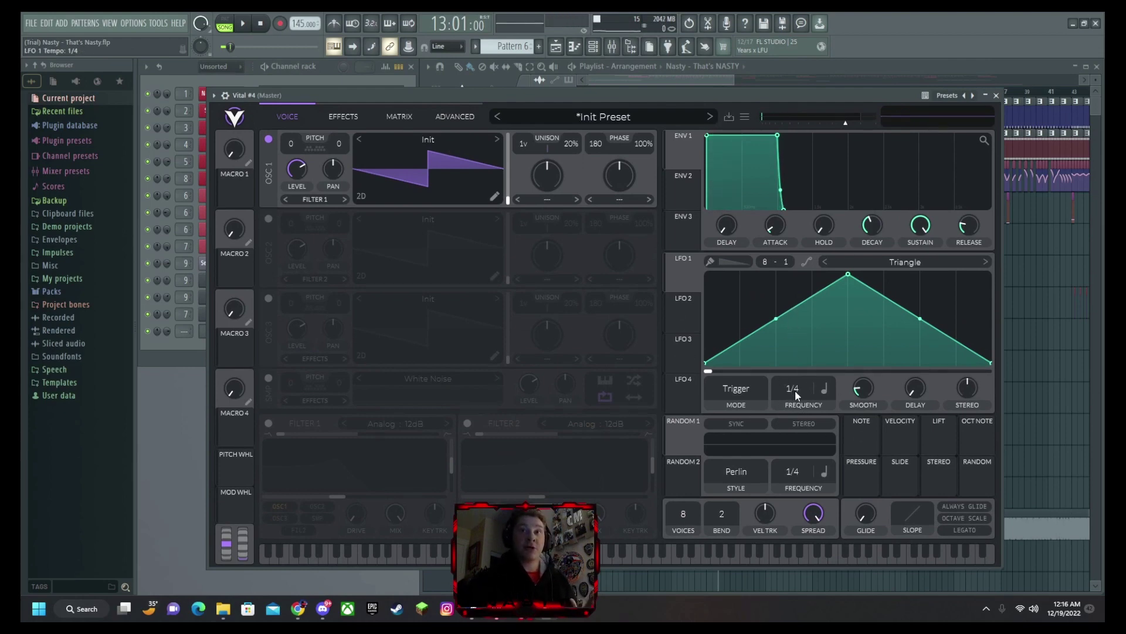
{"action": "left_click_drag", "start_coordinate": [782, 316], "coordinate": [774, 346]}
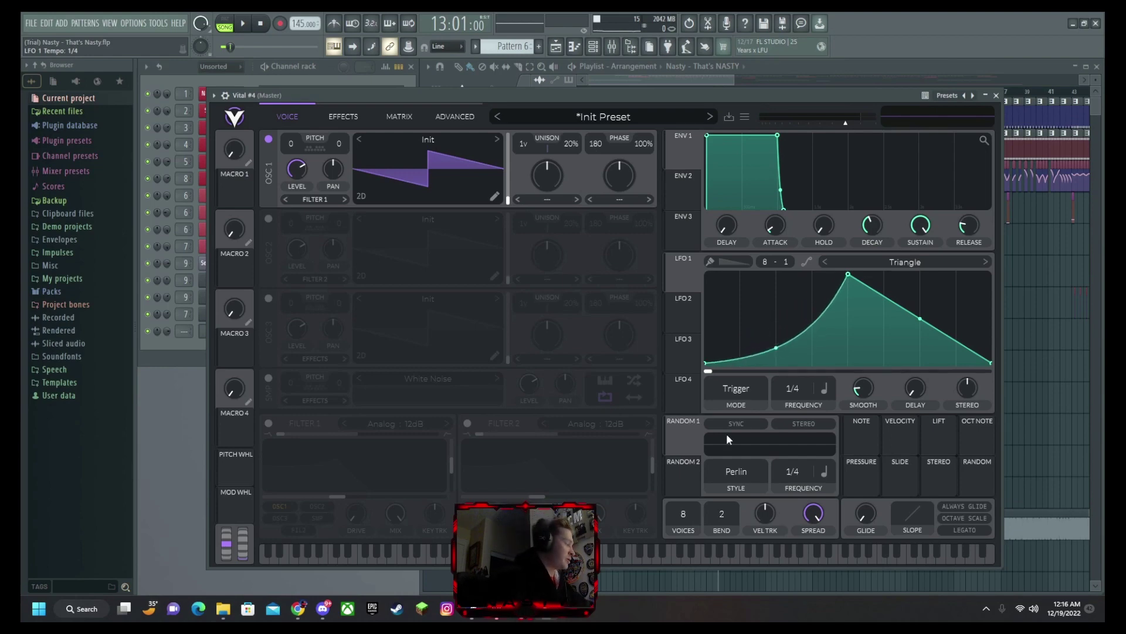
Modulate oscillator 1's level with LFO 1 at an amount of 1.000, with the base level at minimum, and audition it.
{"action": "left_click_drag", "start_coordinate": [685, 264], "coordinate": [354, 196]}
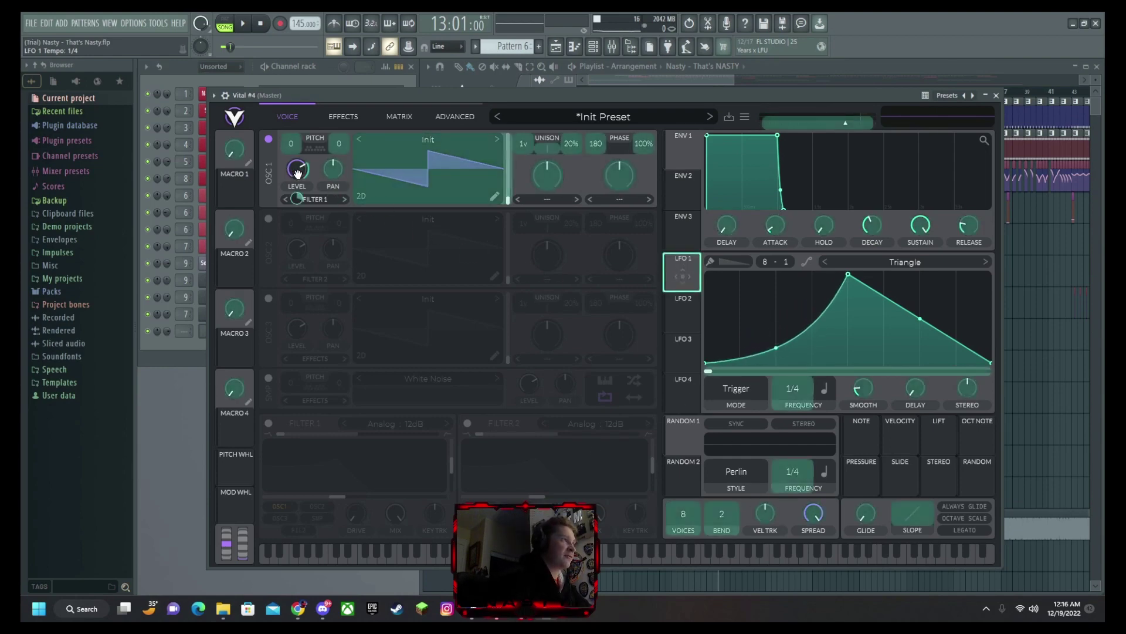
{"action": "left_click_drag", "start_coordinate": [297, 171], "coordinate": [298, 171]}
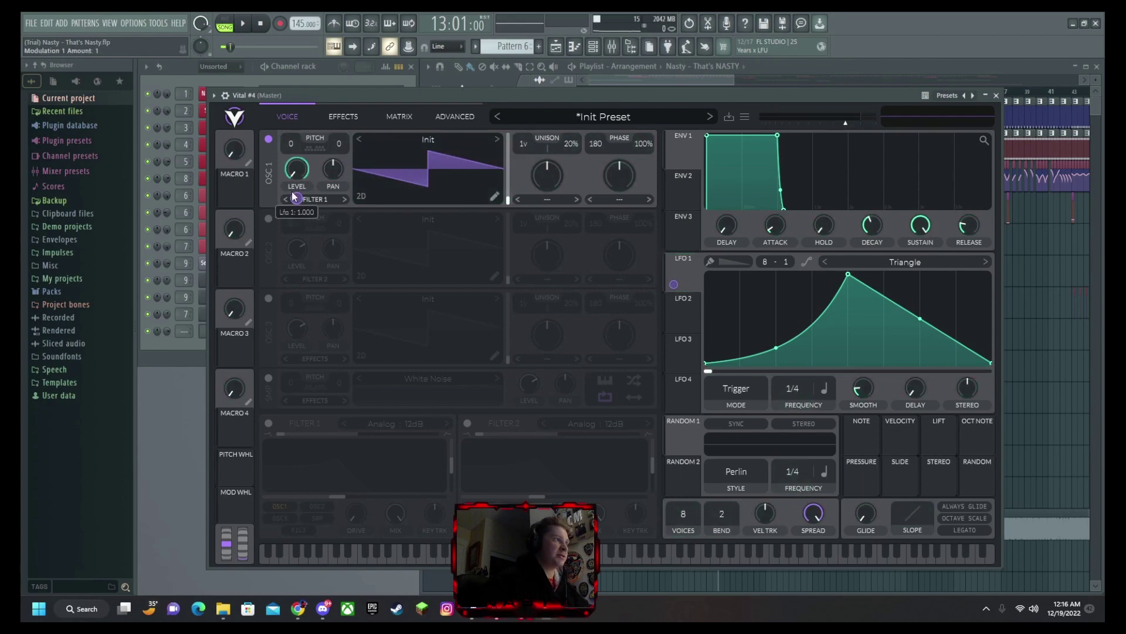
{"action": "key", "text": "s"}
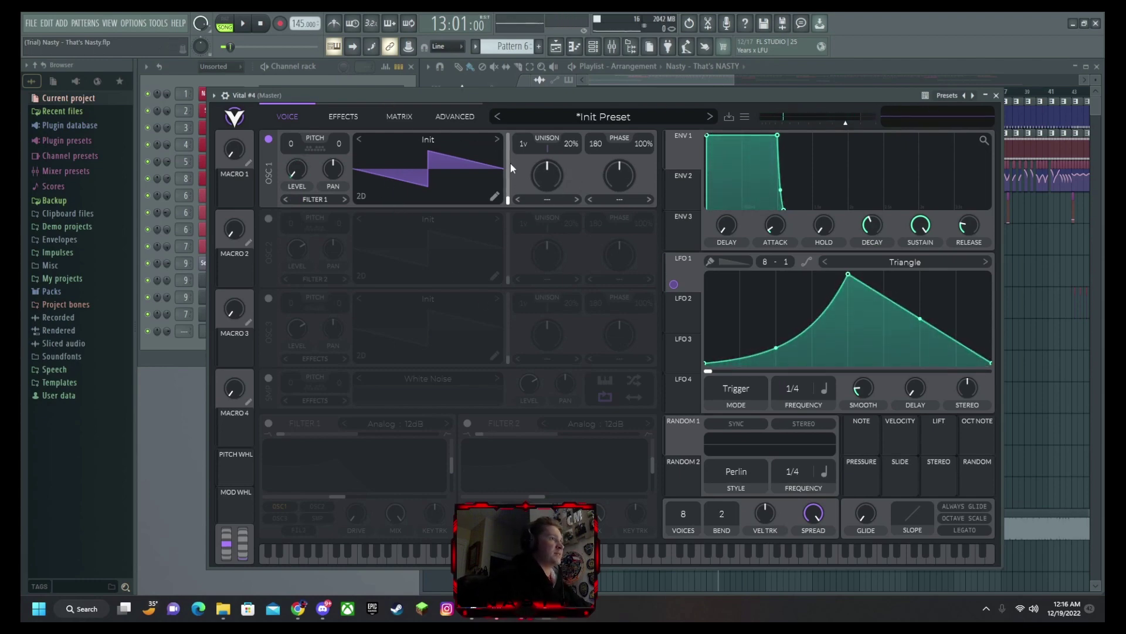
Load the Basic Shapes wavetable in oscillator 1 and move its frame position to the square wave.
{"action": "left_click", "coordinate": [430, 141]}
{"action": "left_click", "coordinate": [749, 159]}
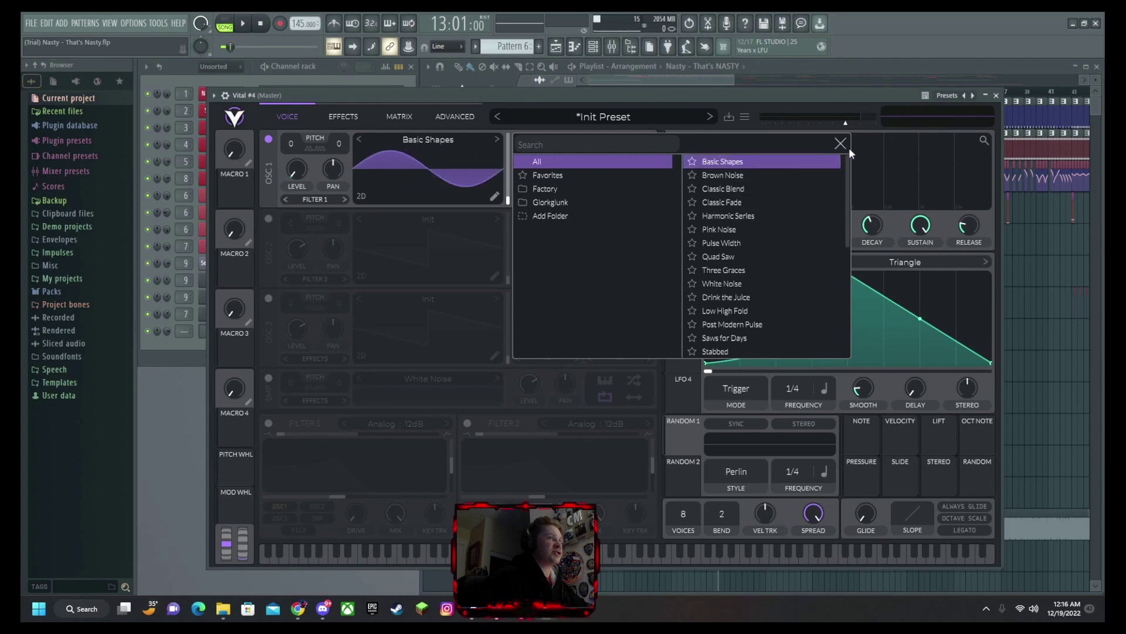
{"action": "left_click", "coordinate": [512, 189]}
{"action": "left_click_drag", "start_coordinate": [512, 189], "coordinate": [488, 137]}
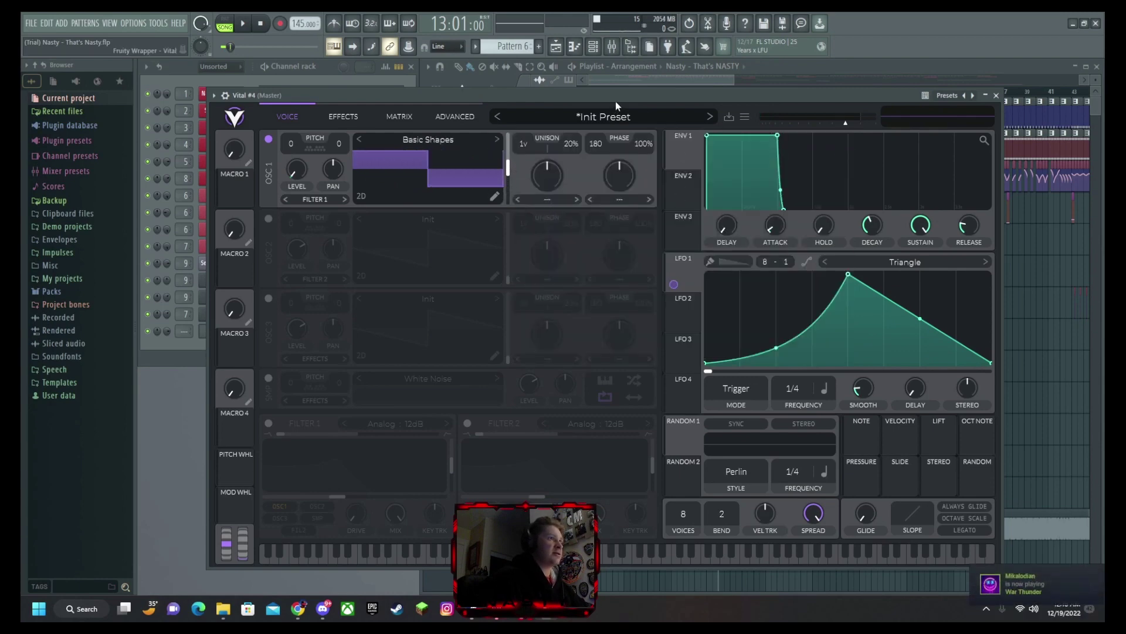
Audition the square wave and transpose oscillator 1 to -24 semitones.
{"action": "key", "text": "s"}
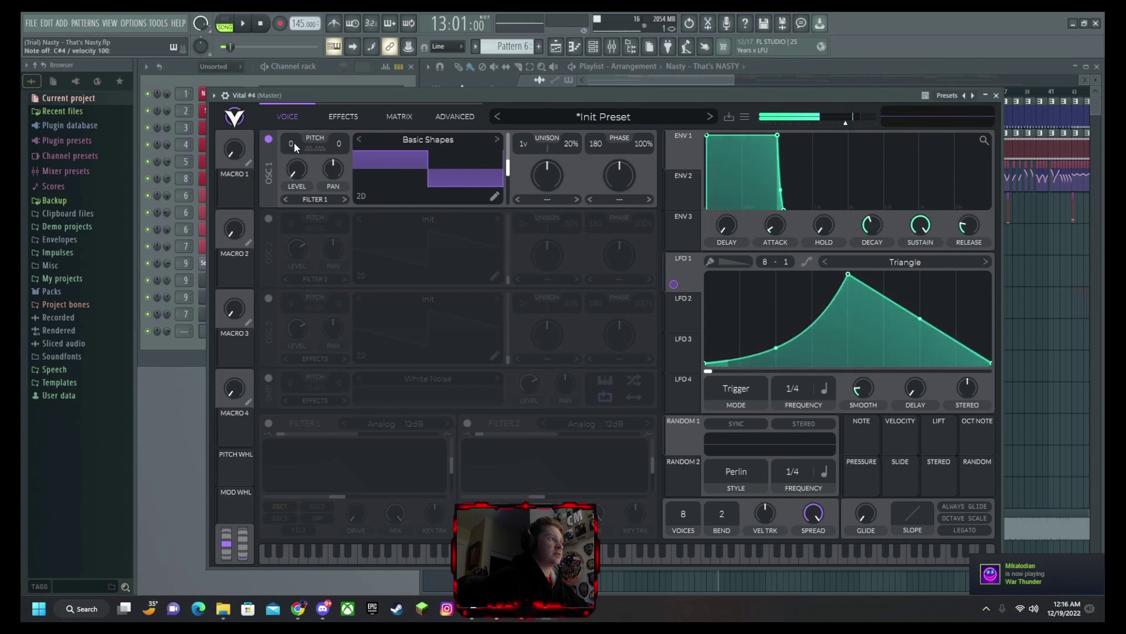
{"action": "left_click_drag", "start_coordinate": [294, 142], "coordinate": [295, 153]}
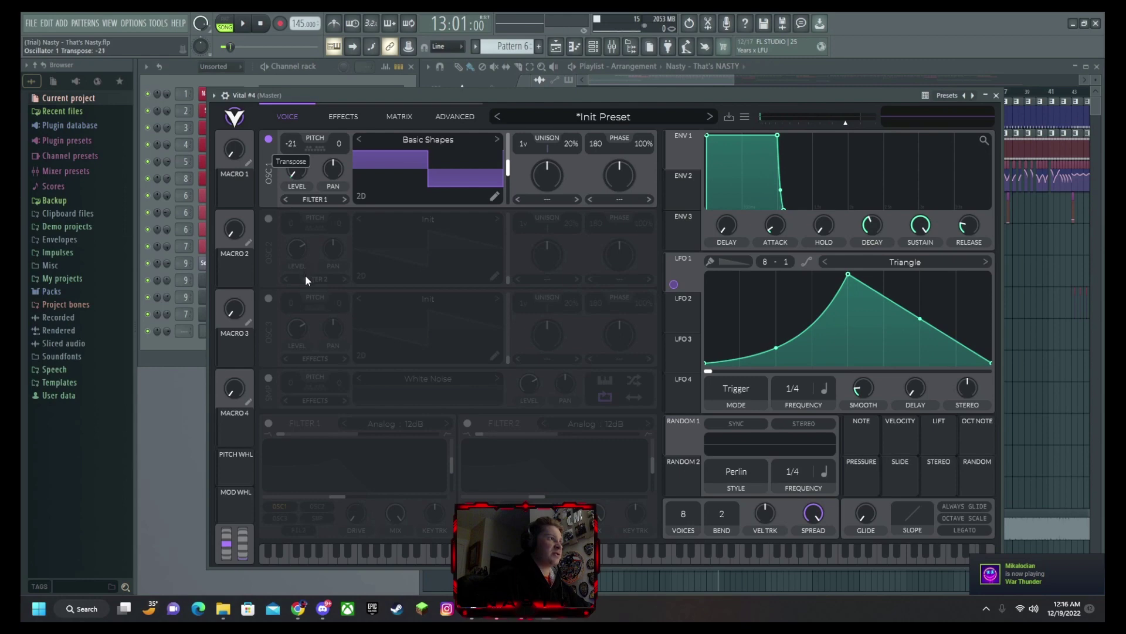
{"action": "left_click_drag", "start_coordinate": [305, 274], "coordinate": [304, 293]}
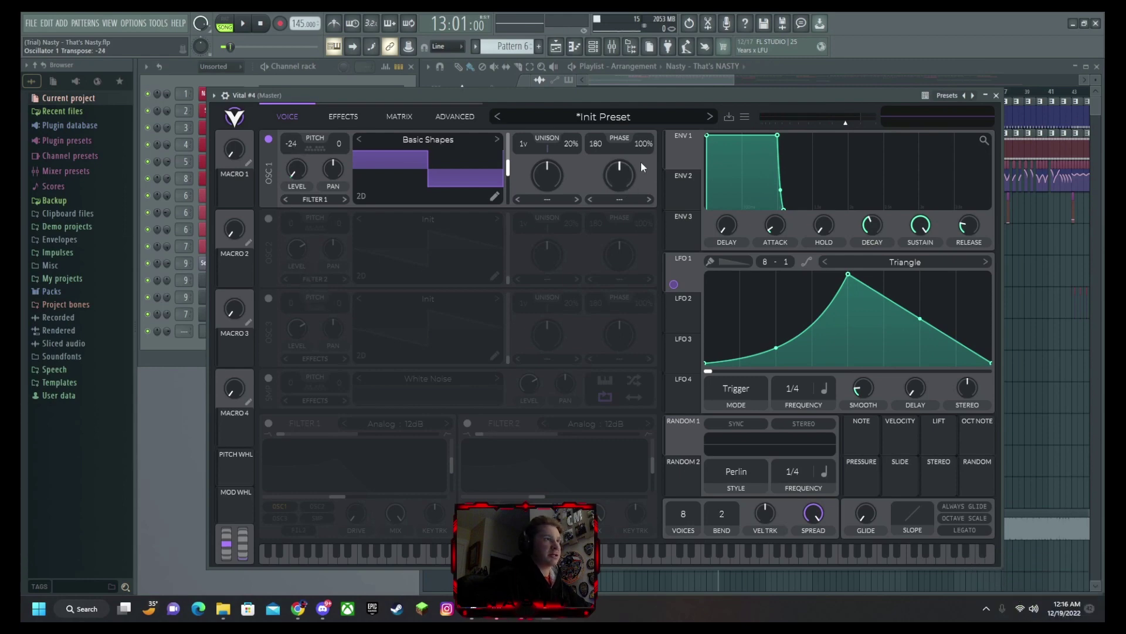
Set the phase randomization of oscillators 1 and 2 to 0% and apply the Random Amplitudes morph to oscillator 1 at 2.5%.
{"action": "key", "text": "s"}
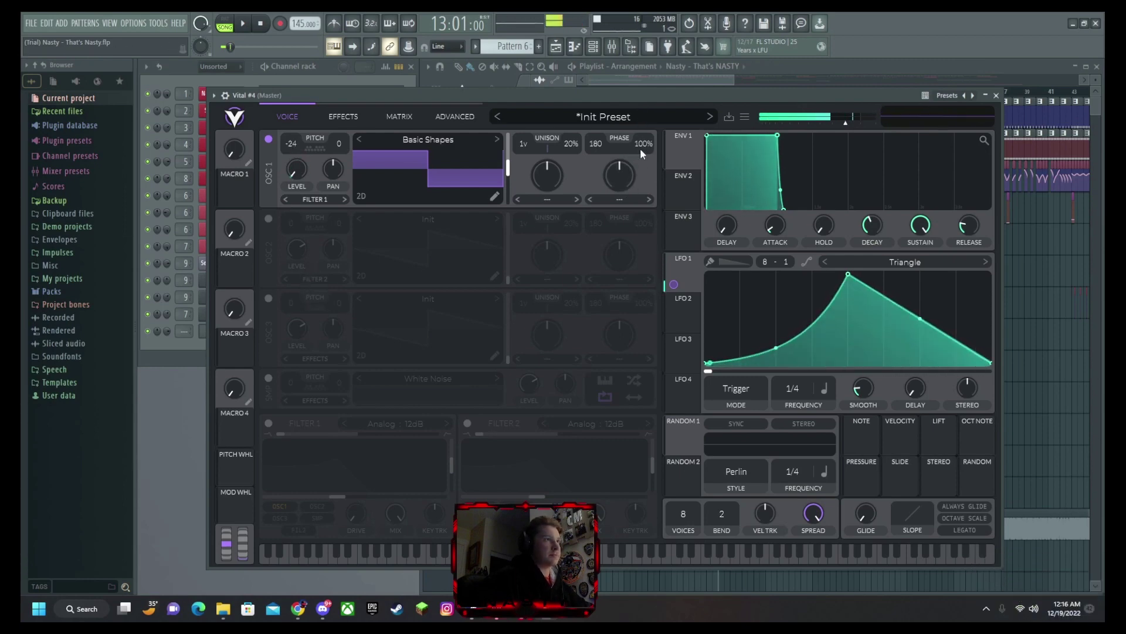
{"action": "left_click_drag", "start_coordinate": [641, 149], "coordinate": [603, 317]}
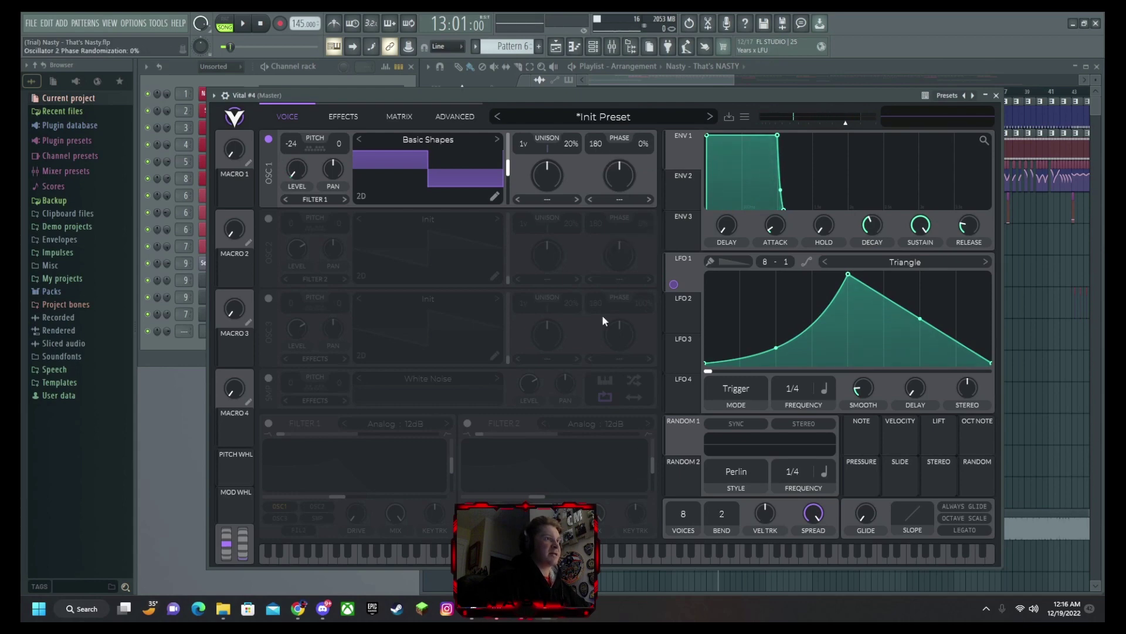
{"action": "left_click", "coordinate": [554, 199]}
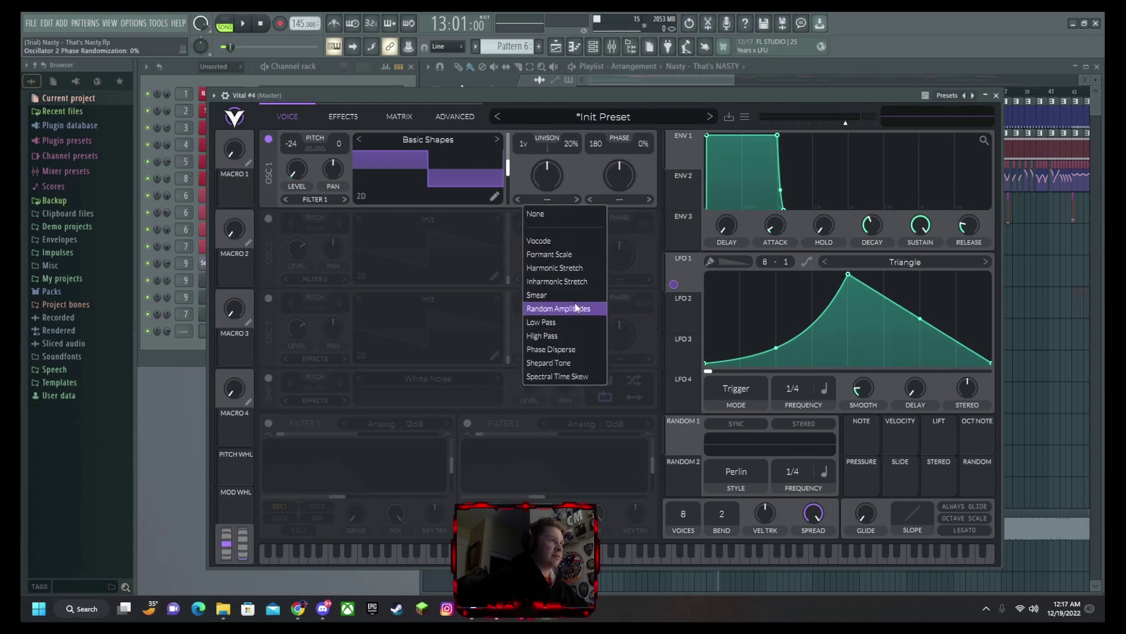
{"action": "left_click", "coordinate": [557, 308]}
{"action": "left_click_drag", "start_coordinate": [547, 175], "coordinate": [544, 221]}
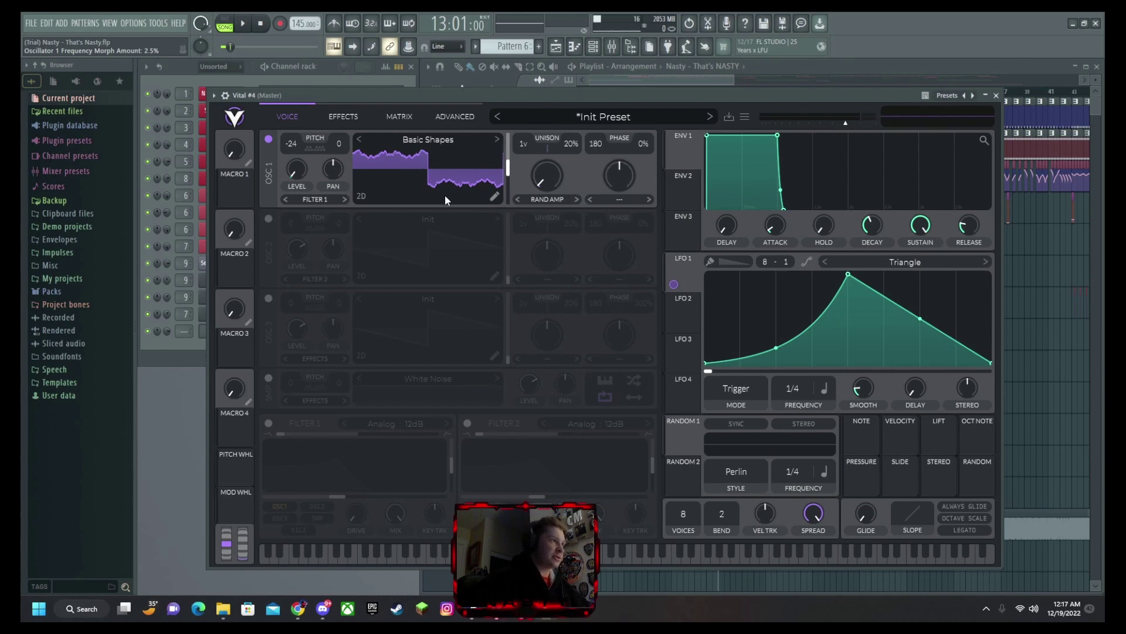
Turn on oscillator 2 with its level at minimum, transpose it to -12 semitones and audition the sound.
{"action": "left_click", "coordinate": [268, 218]}
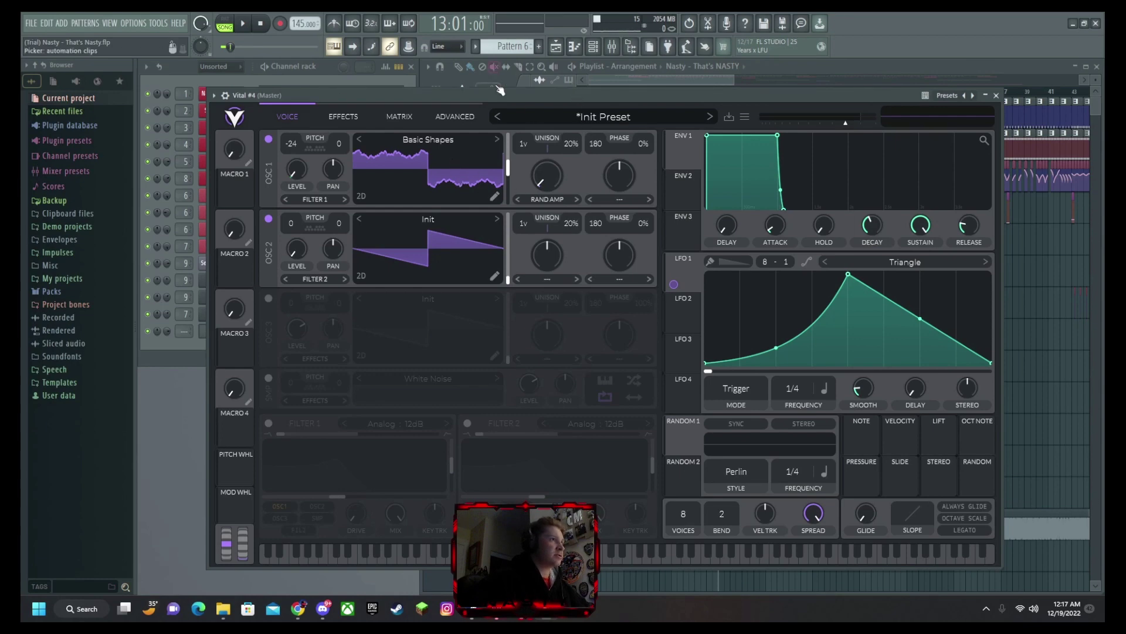
{"action": "key", "text": "z"}
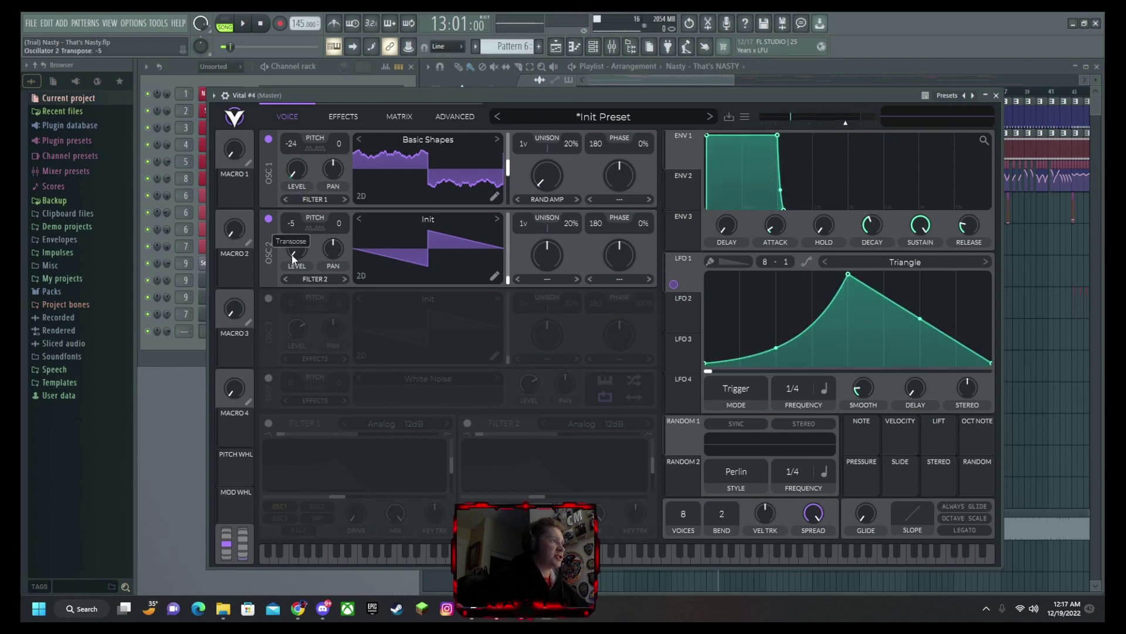
{"action": "left_click_drag", "start_coordinate": [294, 279], "coordinate": [294, 287]}
{"action": "key", "text": "z"}
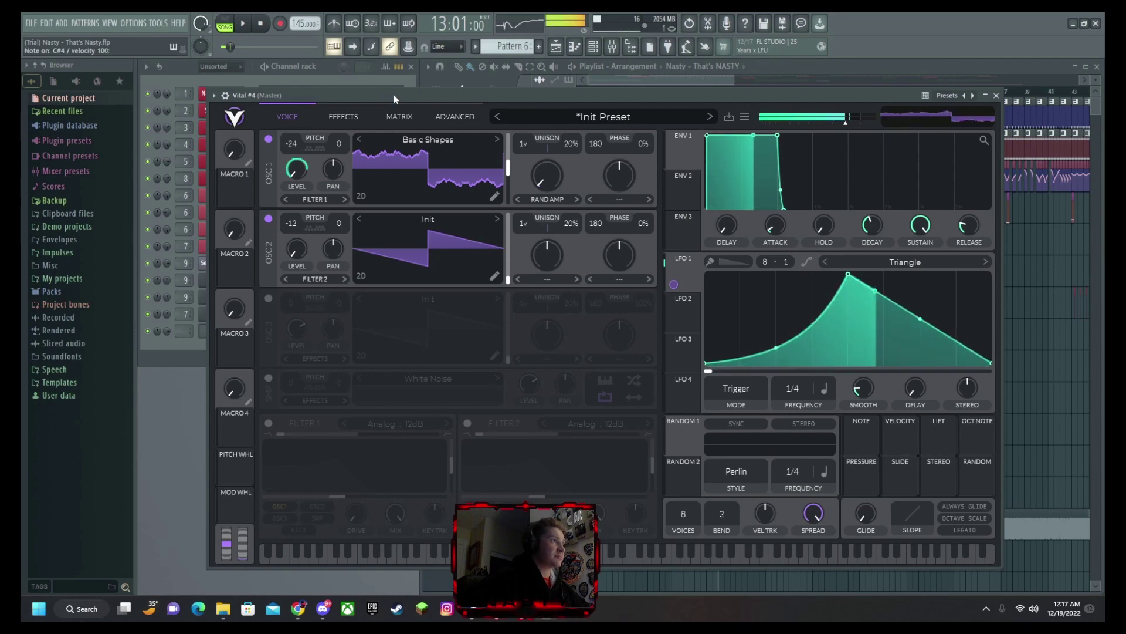
{"action": "left_click_drag", "start_coordinate": [394, 100], "coordinate": [383, 70]}
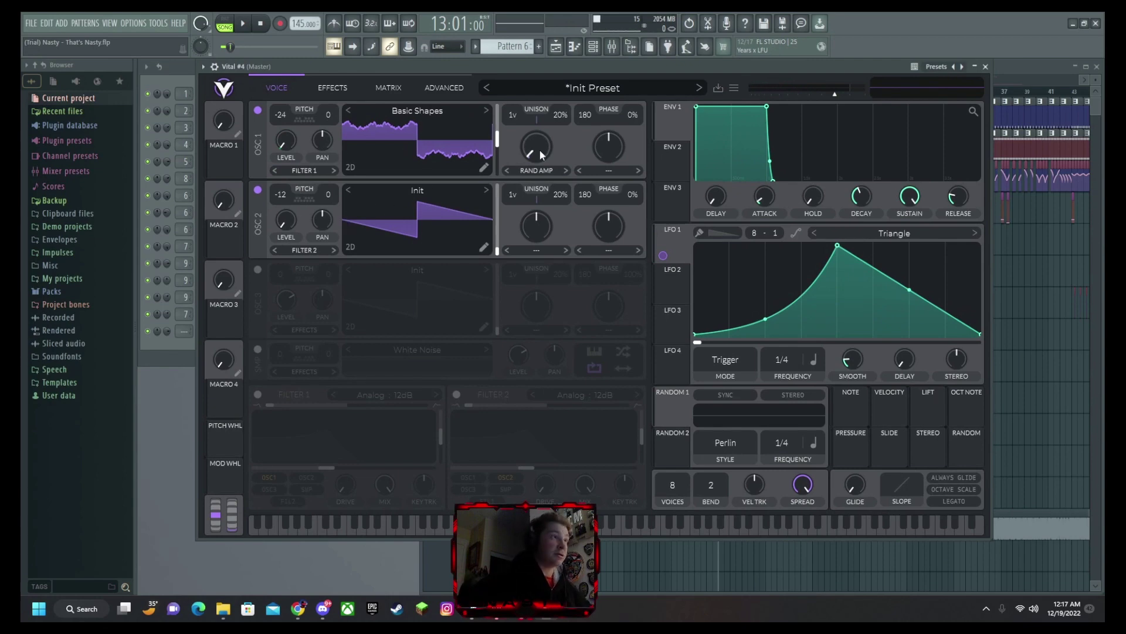
Frequency-modulate oscillator 1 from oscillator 2 and lower the FM amount to 25.5% while auditioning the sound.
{"action": "left_click", "coordinate": [607, 170]}
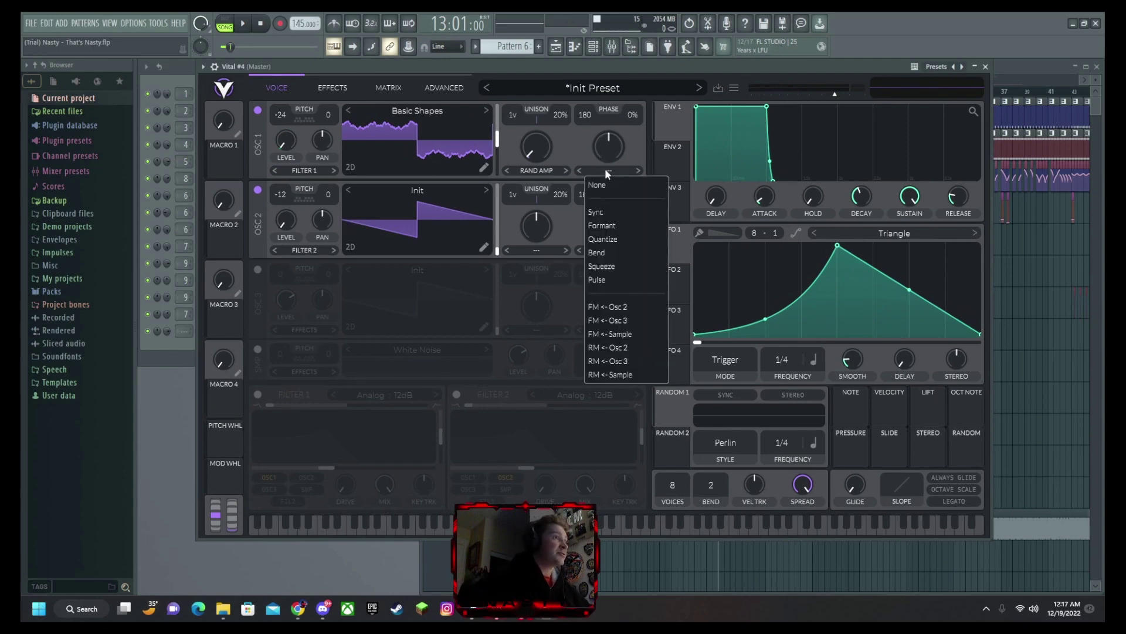
{"action": "left_click", "coordinate": [616, 310]}
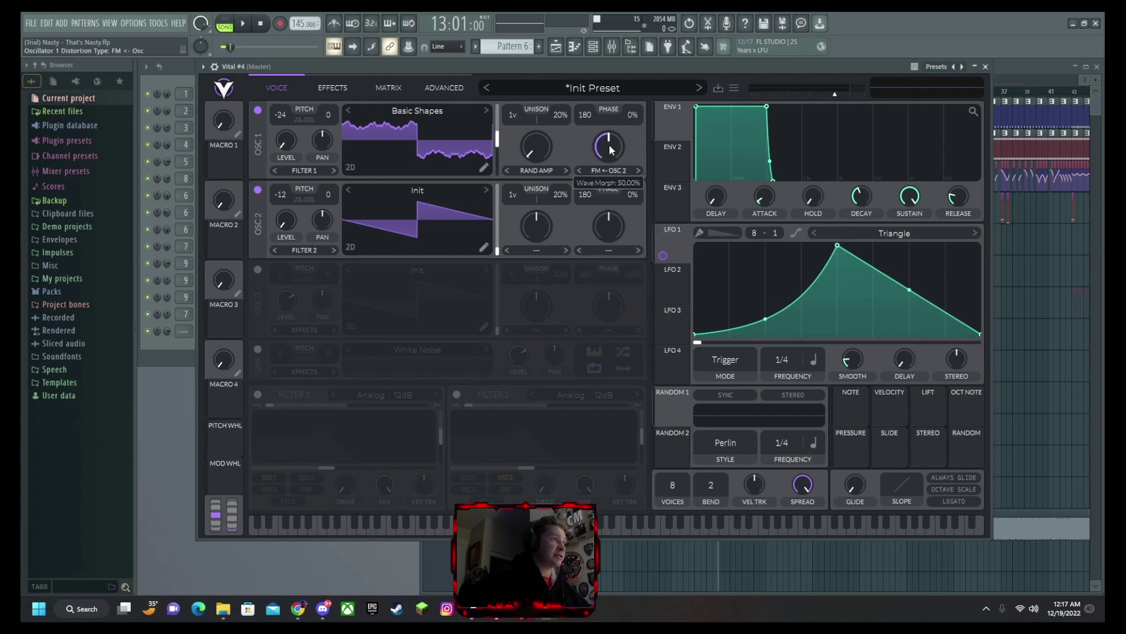
{"action": "left_click", "coordinate": [410, 189]}
{"action": "left_click", "coordinate": [476, 173]}
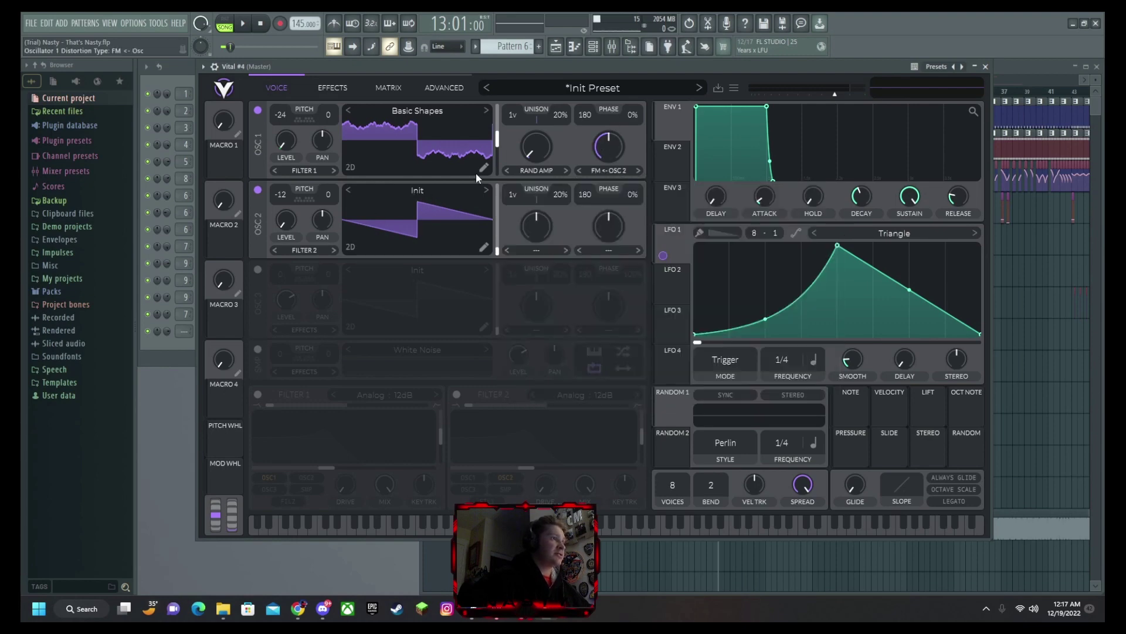
{"action": "left_click", "coordinate": [601, 70]}
{"action": "key", "text": "z"}
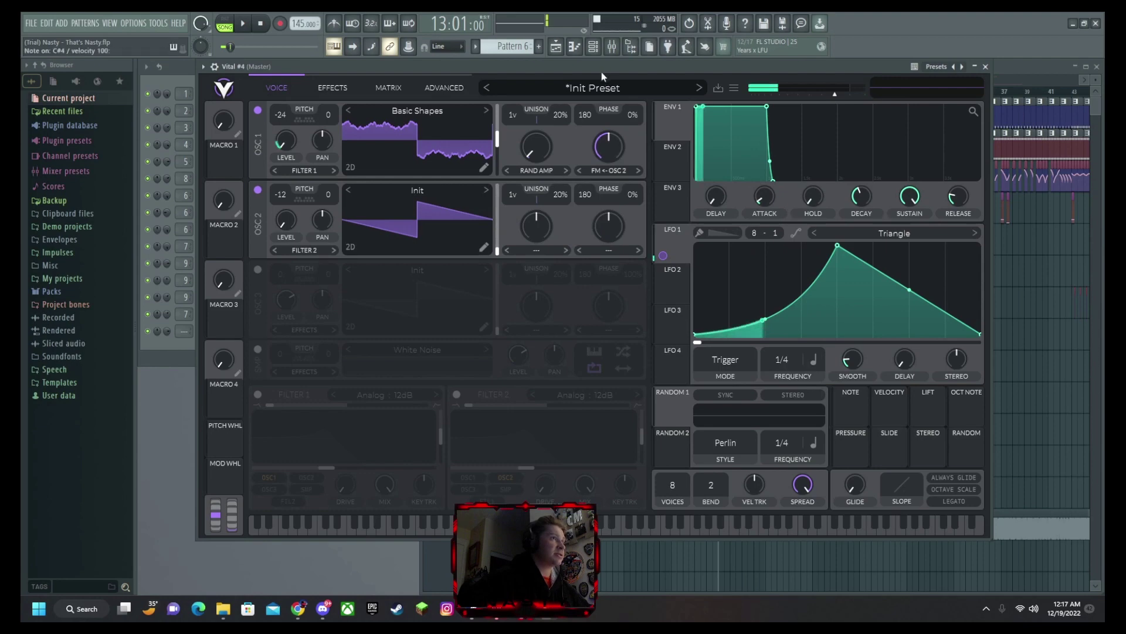
{"action": "left_click_drag", "start_coordinate": [601, 159], "coordinate": [607, 183]}
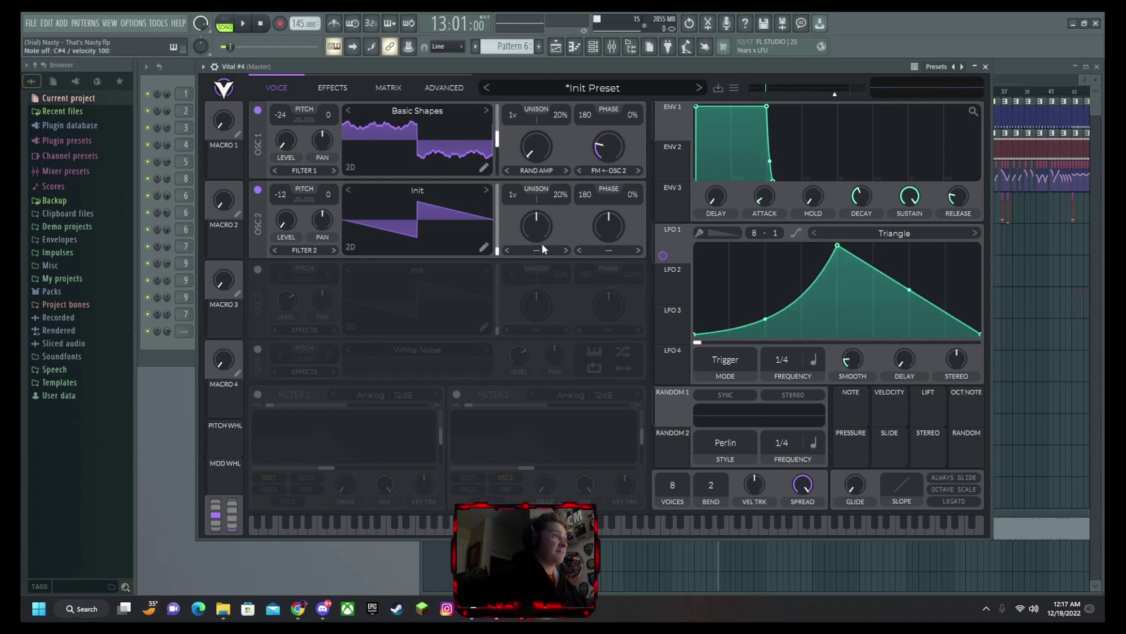
Load the Basic Shapes wavetable in oscillator 2 and move its frame position to the square wave.
{"action": "left_click", "coordinate": [419, 193]}
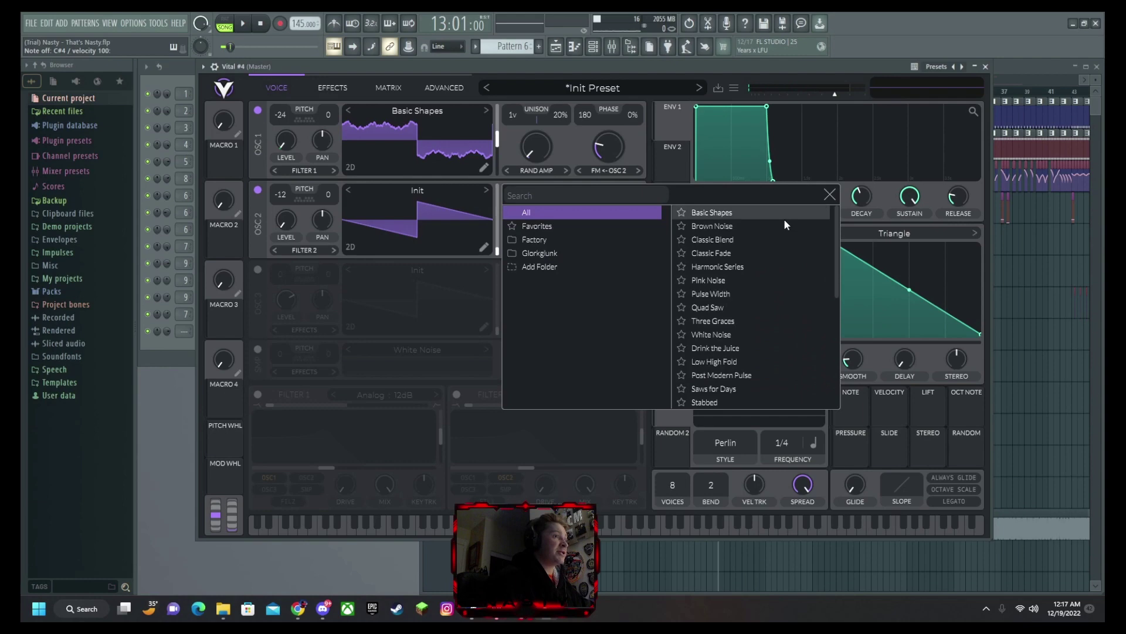
{"action": "left_click", "coordinate": [736, 213]}
{"action": "left_click", "coordinate": [832, 198]}
{"action": "left_click_drag", "start_coordinate": [467, 211], "coordinate": [471, 192]}
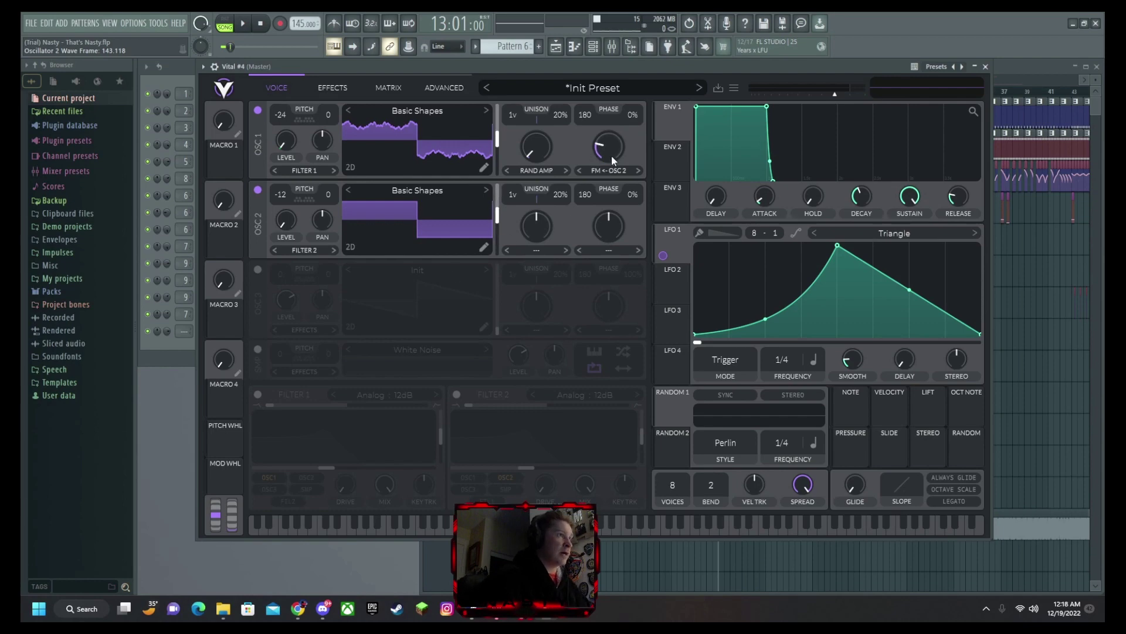
Raise oscillator 1's FM amount to a little below halfway while auditioning the square-wave modulation.
{"action": "mouse_move", "coordinate": [610, 151]}
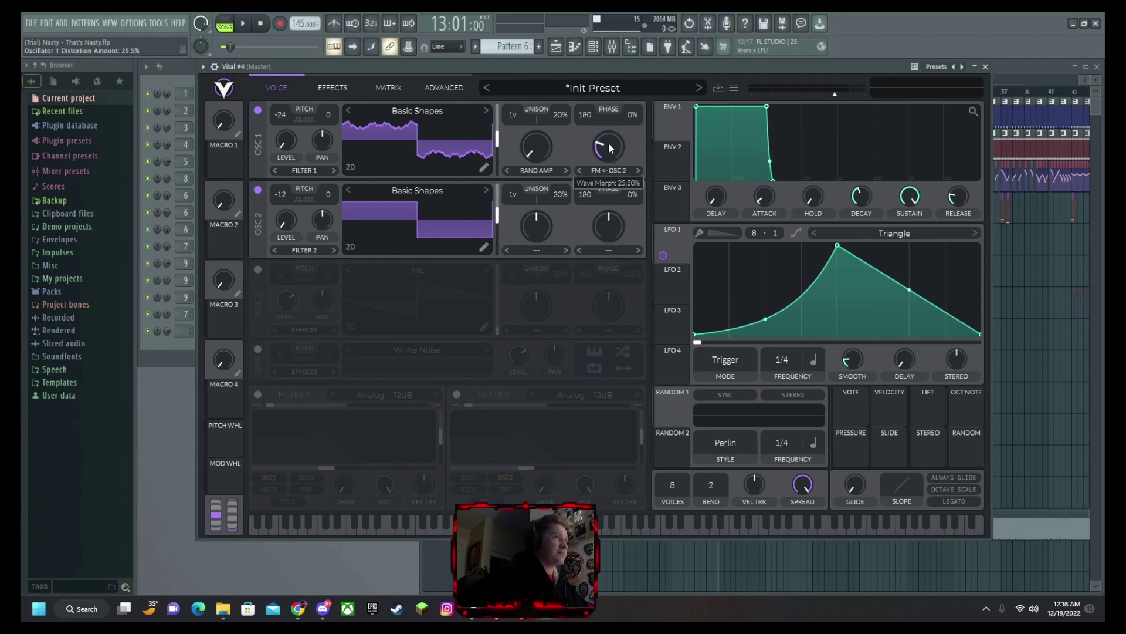
{"action": "scroll", "coordinate": [607, 144], "scroll_direction": "up", "scroll_amount": 1}
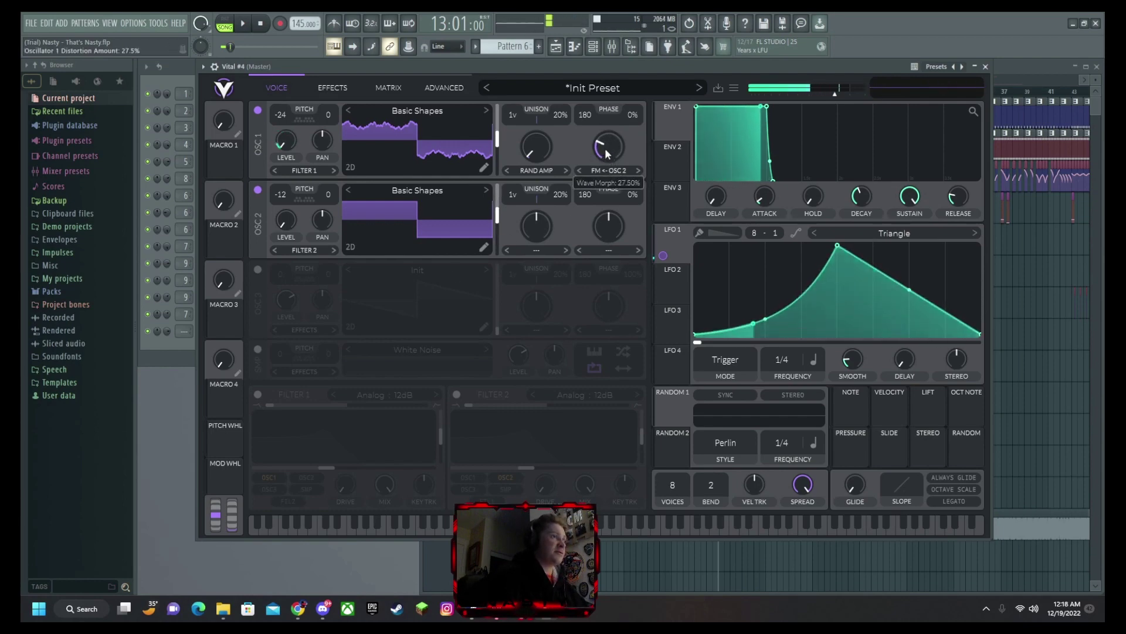
{"action": "left_click_drag", "start_coordinate": [604, 148], "coordinate": [609, 139]}
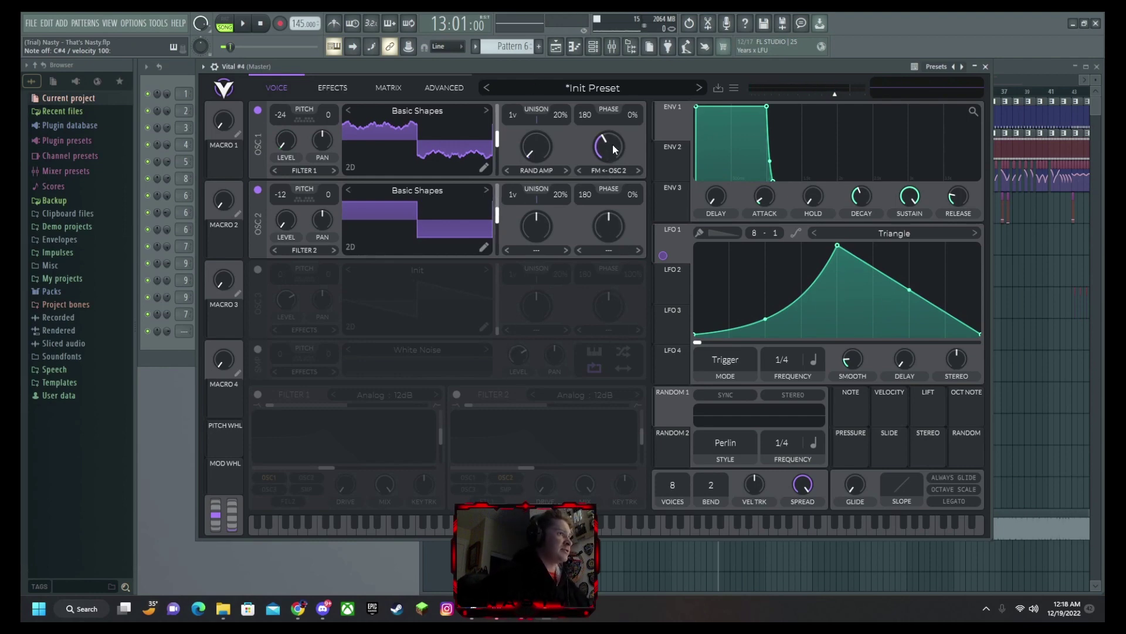
{"action": "left_click_drag", "start_coordinate": [608, 154], "coordinate": [618, 121]}
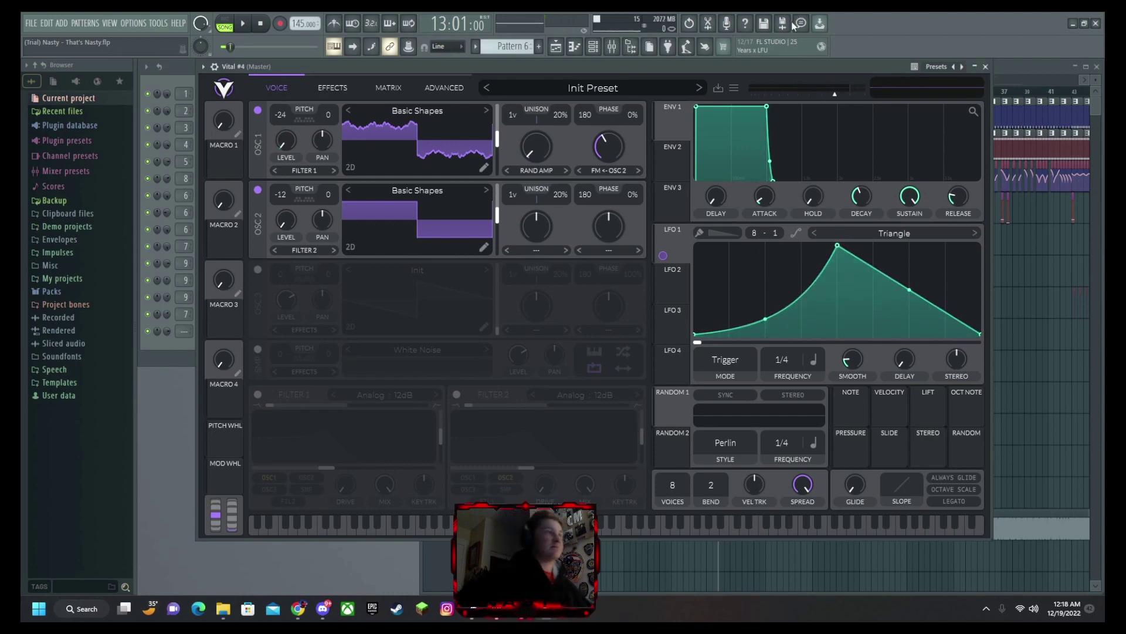
{"action": "key", "text": "s"}
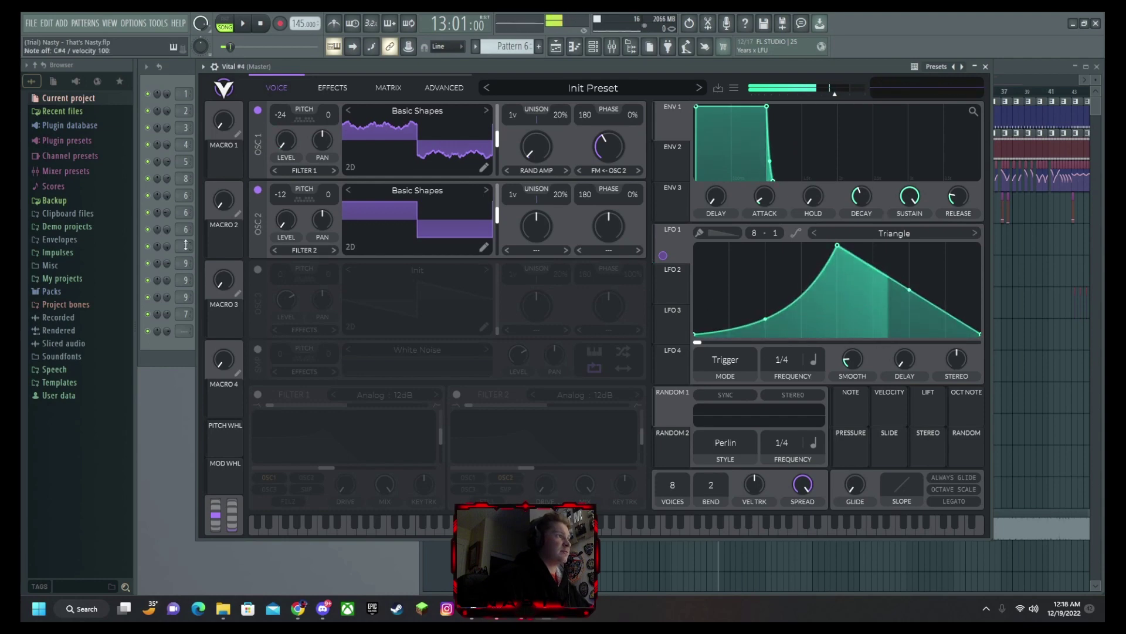
Turn on Filter 1 for oscillator 1, lower its cutoff to about -3.91 semitones and modulate the cutoff with LFO 1.
{"action": "left_click", "coordinate": [256, 393]}
{"action": "left_click_drag", "start_coordinate": [335, 475], "coordinate": [331, 477]}
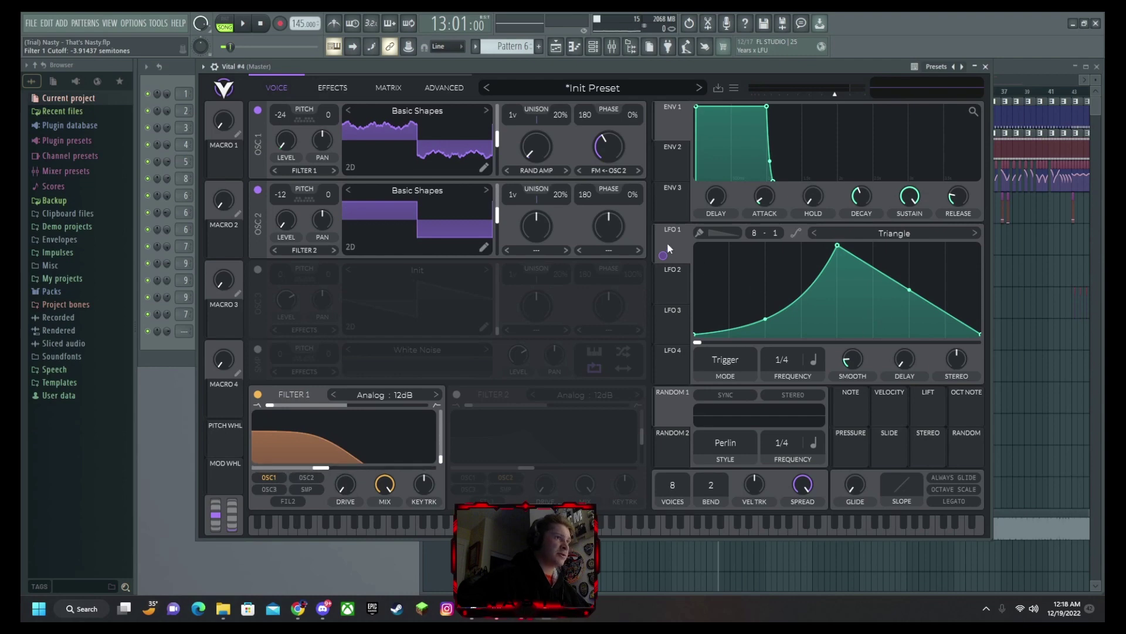
{"action": "left_click_drag", "start_coordinate": [677, 244], "coordinate": [395, 434]}
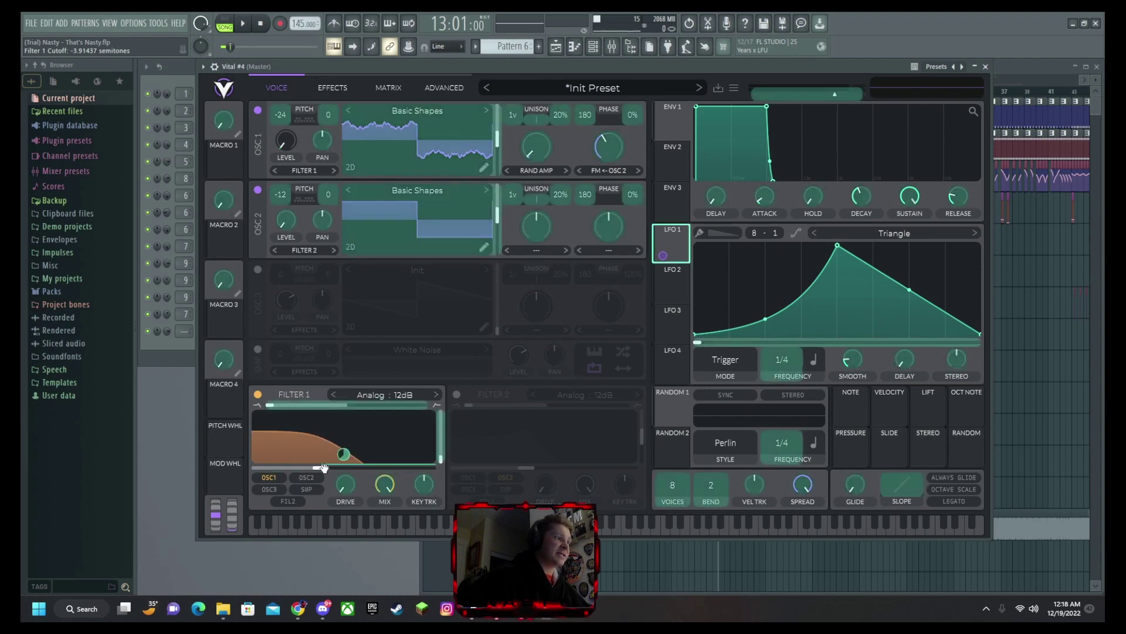
{"action": "left_click_drag", "start_coordinate": [323, 468], "coordinate": [323, 470]}
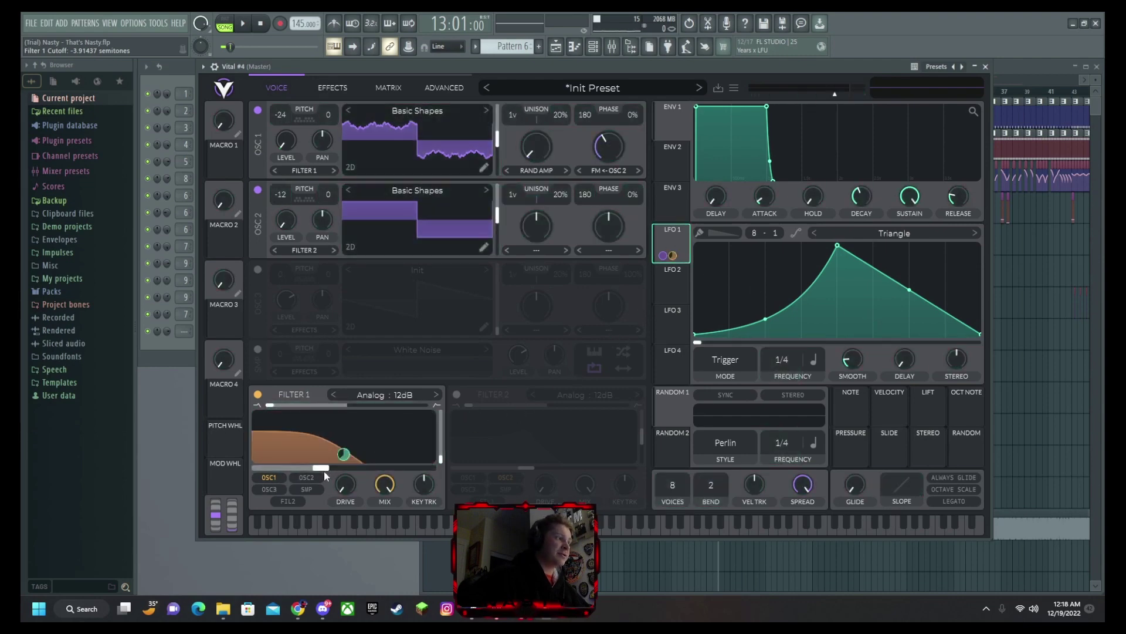
Audition the filter sweep and try a higher resonance on Filter 1.
{"action": "left_click", "coordinate": [589, 72]}
{"action": "key", "text": "s"}
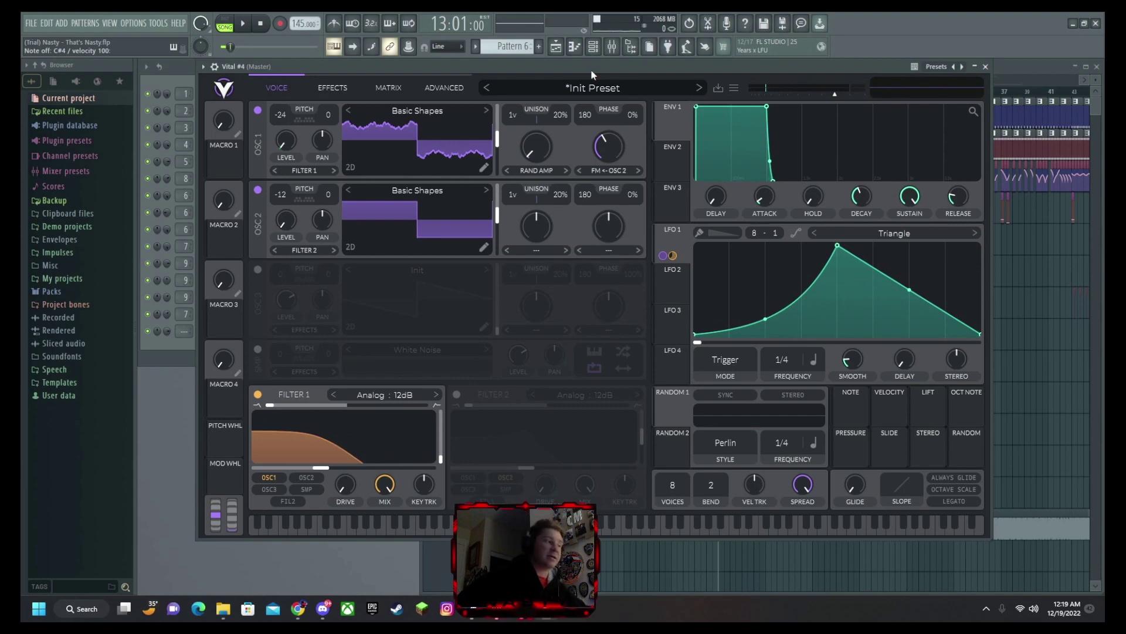
{"action": "left_click_drag", "start_coordinate": [442, 459], "coordinate": [440, 425]}
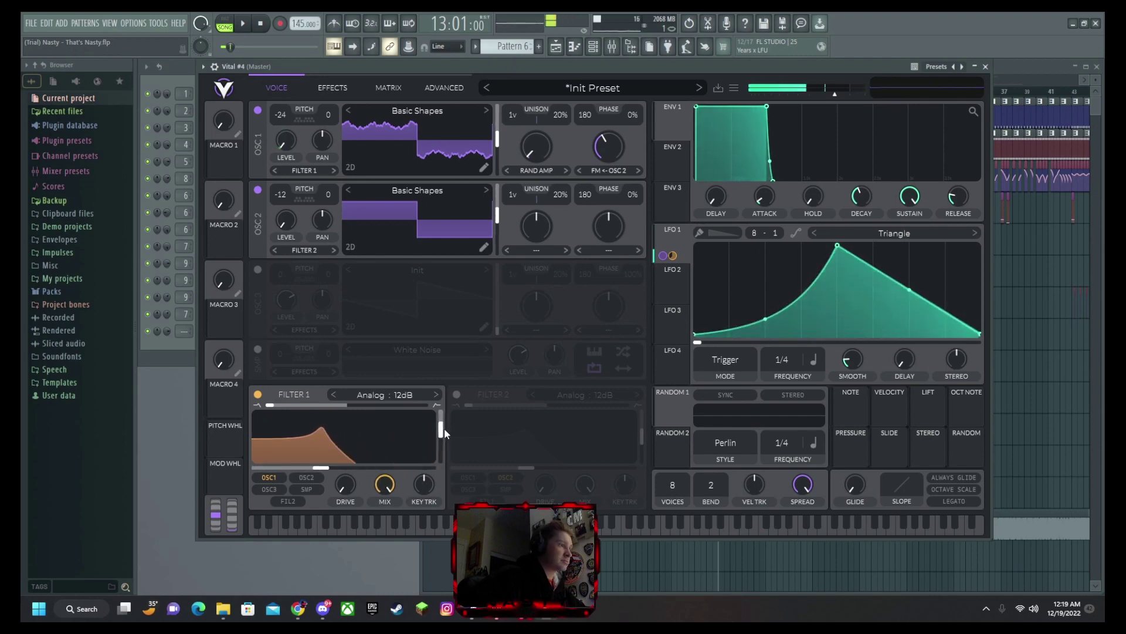
{"action": "left_click_drag", "start_coordinate": [442, 415], "coordinate": [443, 470]}
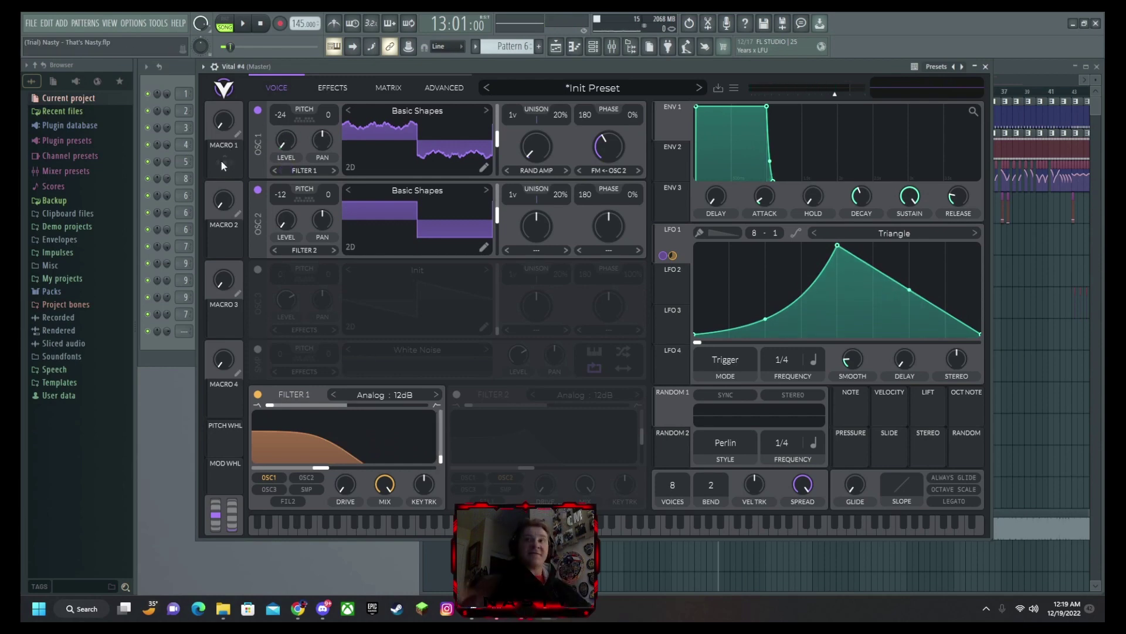
Assign Macro 1 to LFO 1's frequency and audition the sound with the macro.
{"action": "left_click_drag", "start_coordinate": [231, 157], "coordinate": [790, 373]}
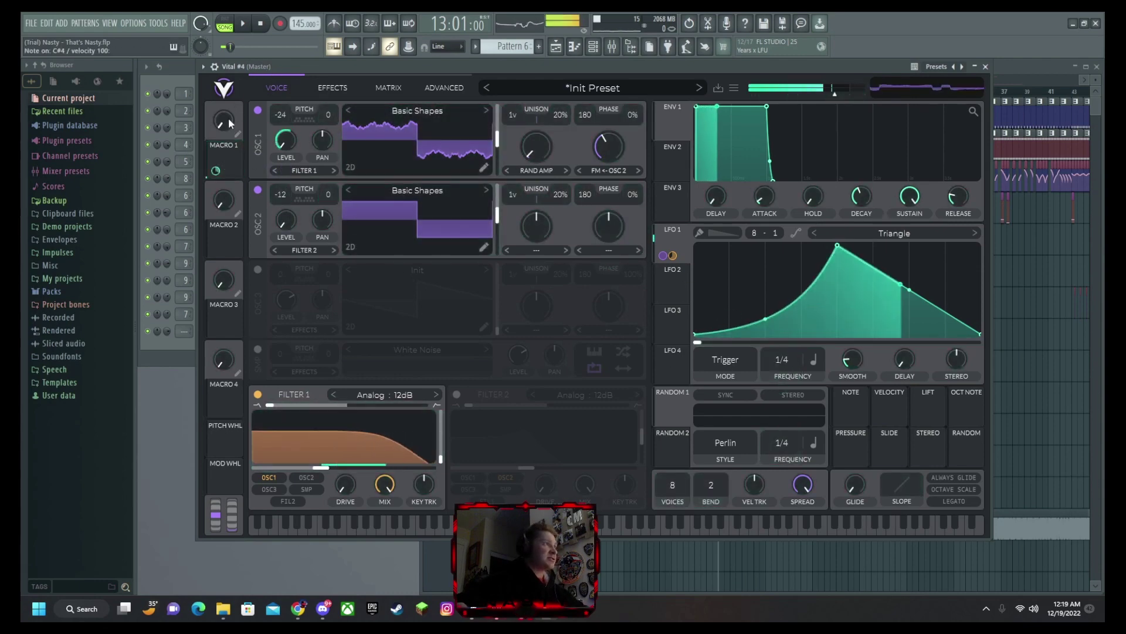
{"action": "mouse_move", "coordinate": [229, 119]}
{"action": "left_mouse_down"}
{"action": "mouse_move", "coordinate": [234, 111]}
{"action": "mouse_move", "coordinate": [236, 133]}
{"action": "left_mouse_up"}
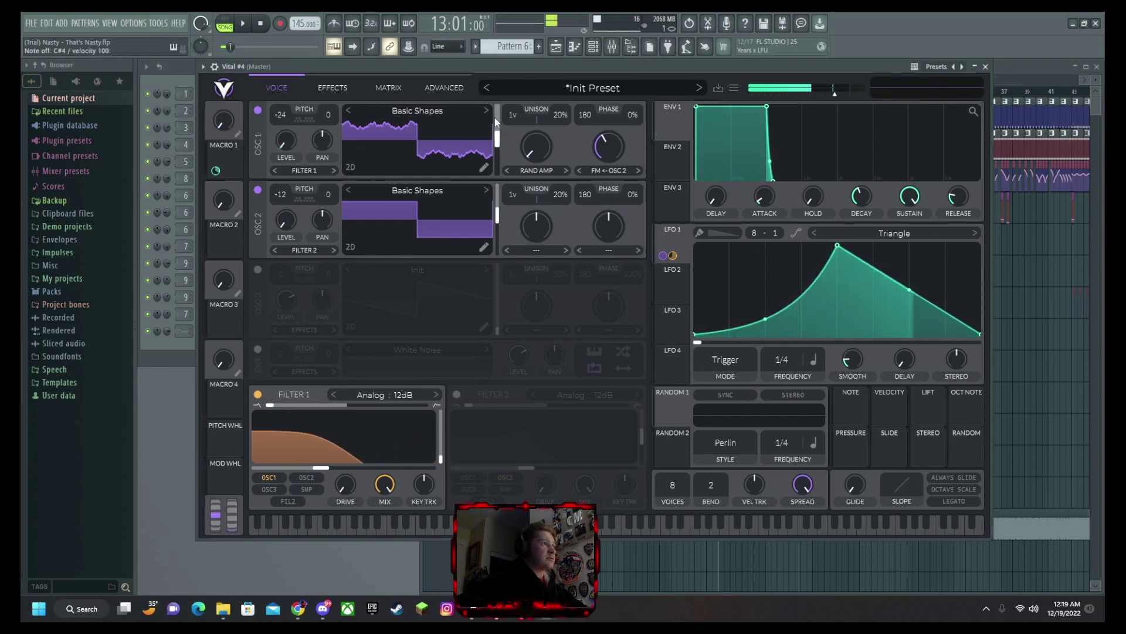
Enable the Compressor effect in Multiband mode, set its attack to 60% and audition the result.
{"action": "left_click", "coordinate": [329, 87]}
{"action": "left_click", "coordinate": [298, 134]}
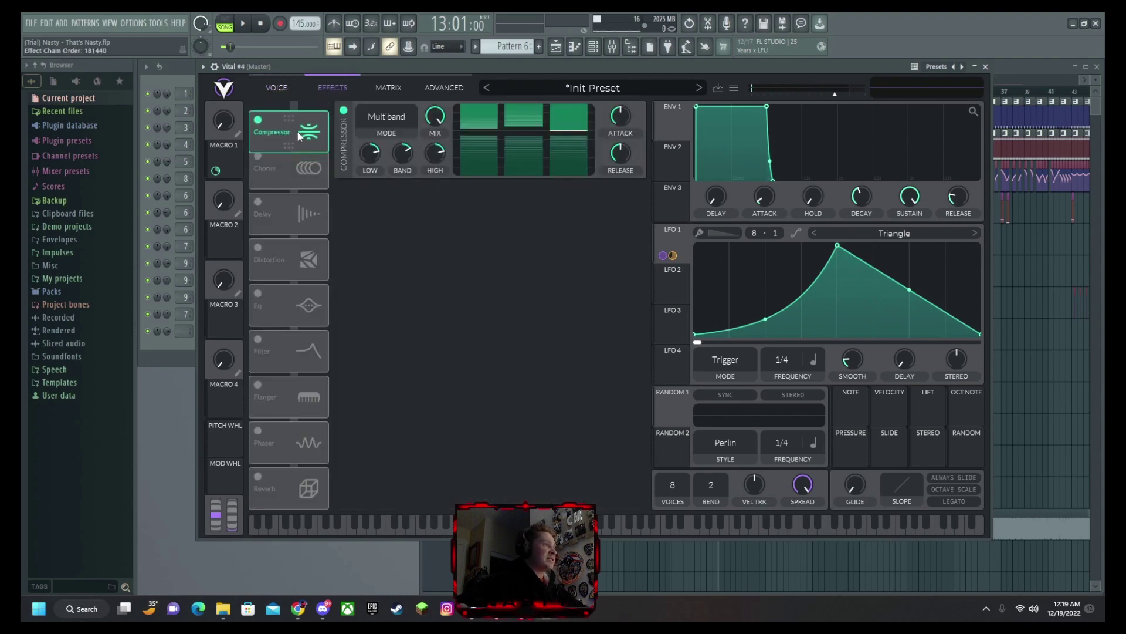
{"action": "left_click_drag", "start_coordinate": [297, 132], "coordinate": [298, 130]}
{"action": "left_click_drag", "start_coordinate": [624, 112], "coordinate": [628, 106]}
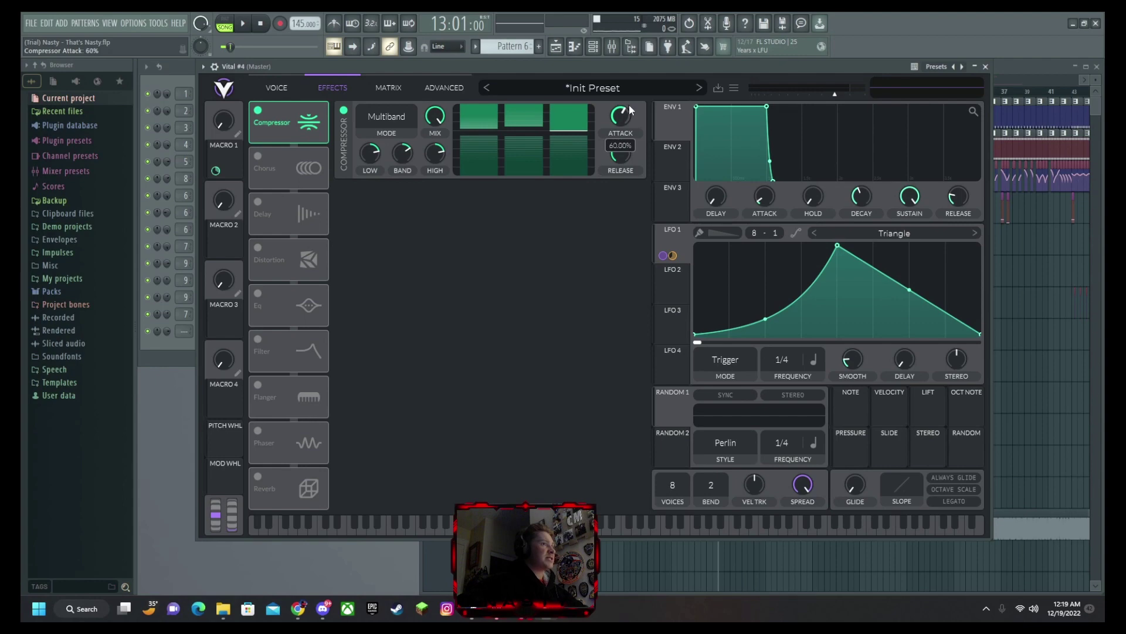
{"action": "key", "text": "s"}
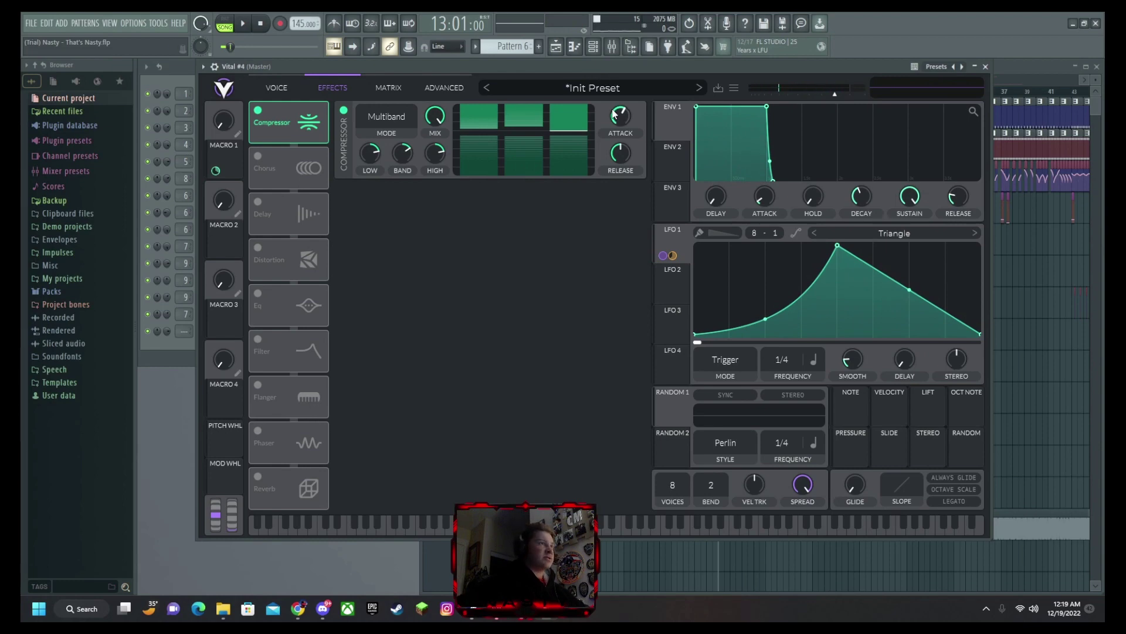
Enable the Chorus effect with 8 voices and a 1/4 frequency, reduce its depth to near minimum and lower its cutoff.
{"action": "left_click", "coordinate": [262, 169]}
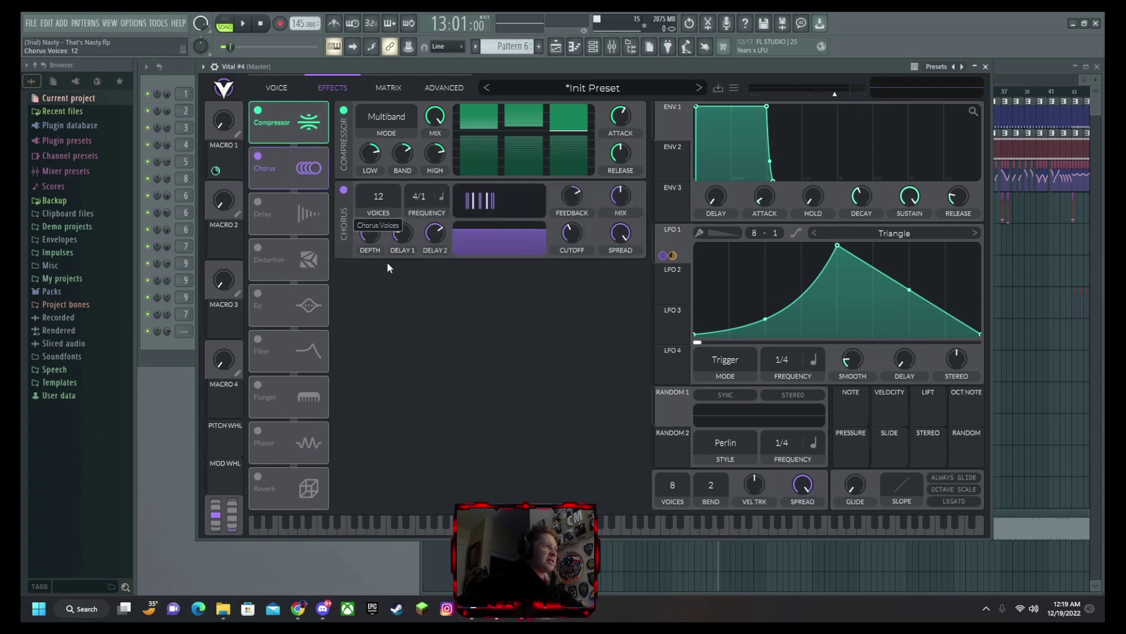
{"action": "left_click_drag", "start_coordinate": [387, 263], "coordinate": [383, 325]}
{"action": "left_click_drag", "start_coordinate": [421, 198], "coordinate": [432, 121]}
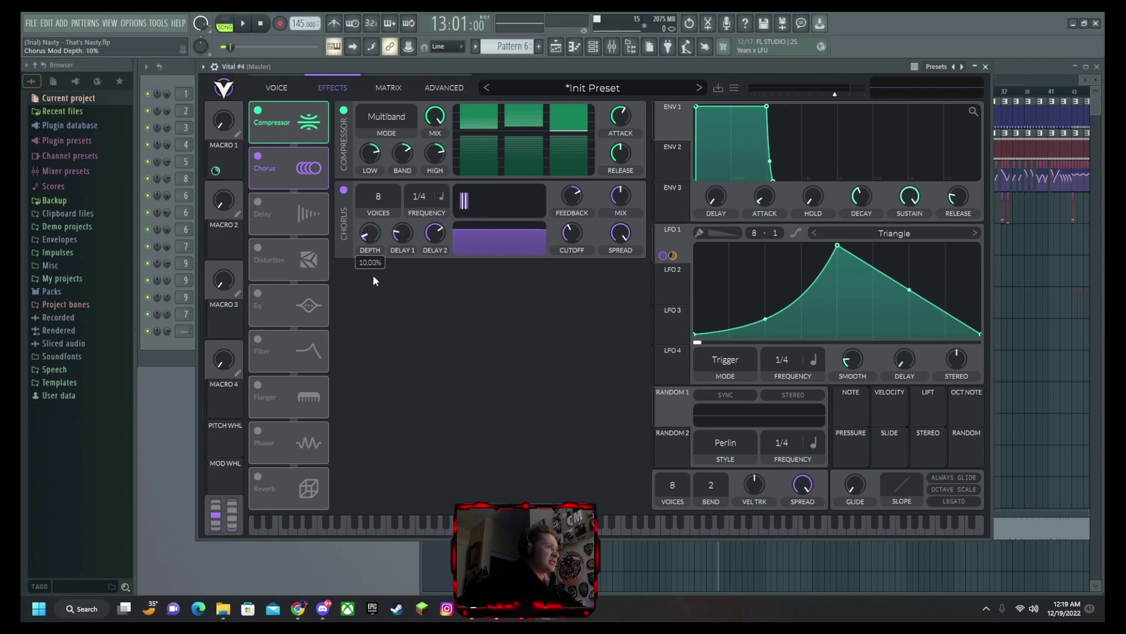
{"action": "left_click_drag", "start_coordinate": [374, 275], "coordinate": [373, 281]}
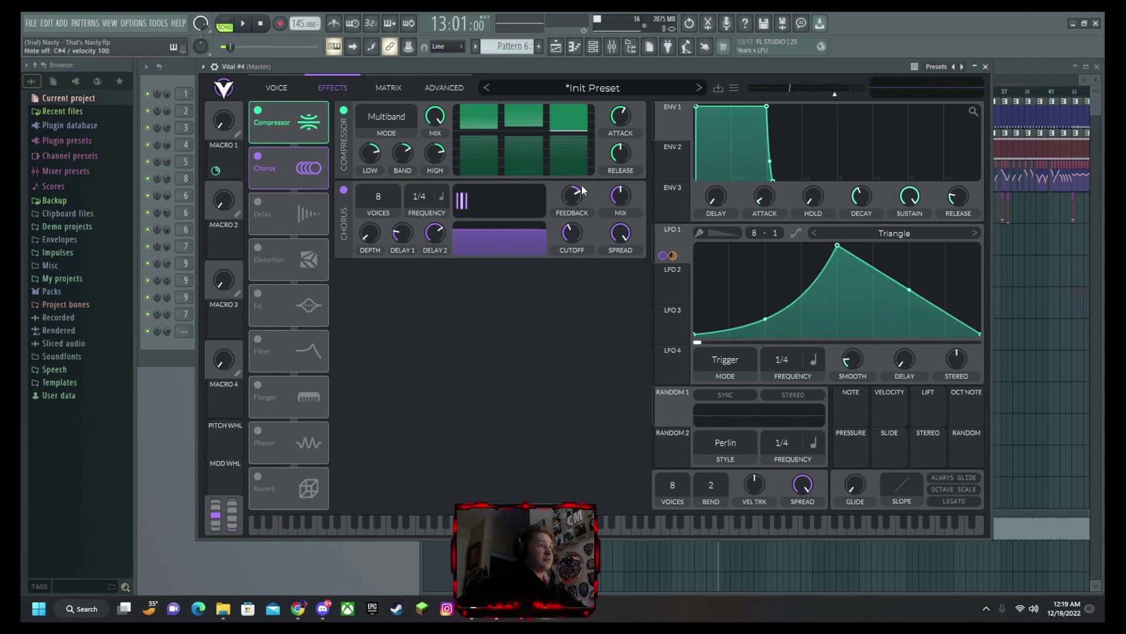
{"action": "mouse_move", "coordinate": [573, 243]}
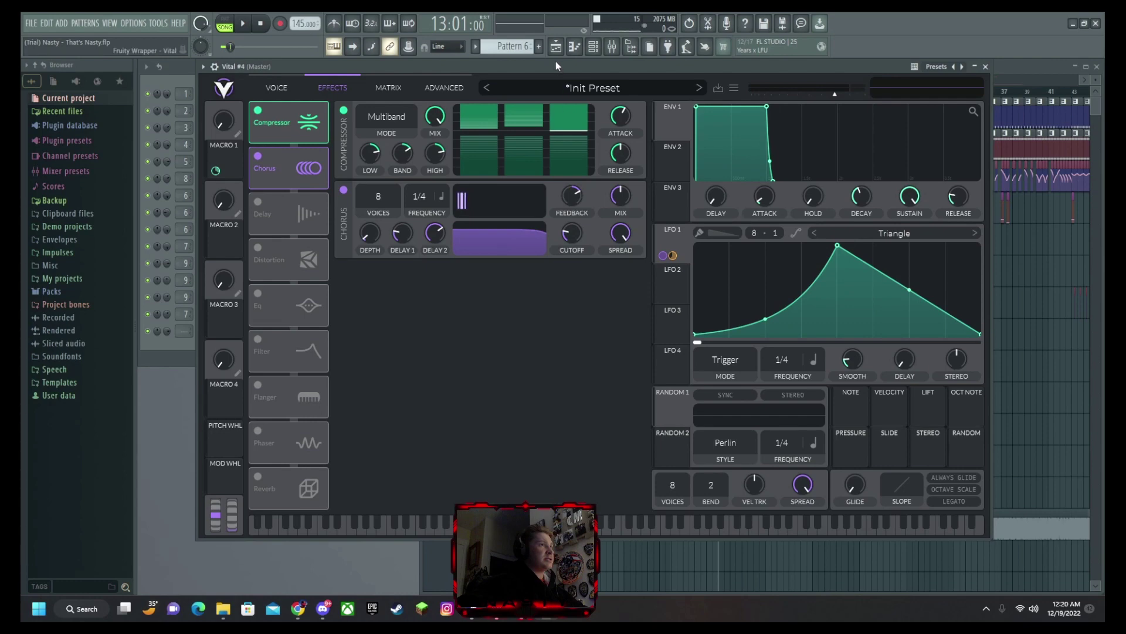
Narrow the Chorus spread and enable Soft Clip Distortion with raised drive, placing it further down the effect chain.
{"action": "left_click_drag", "start_coordinate": [620, 235], "coordinate": [621, 291]}
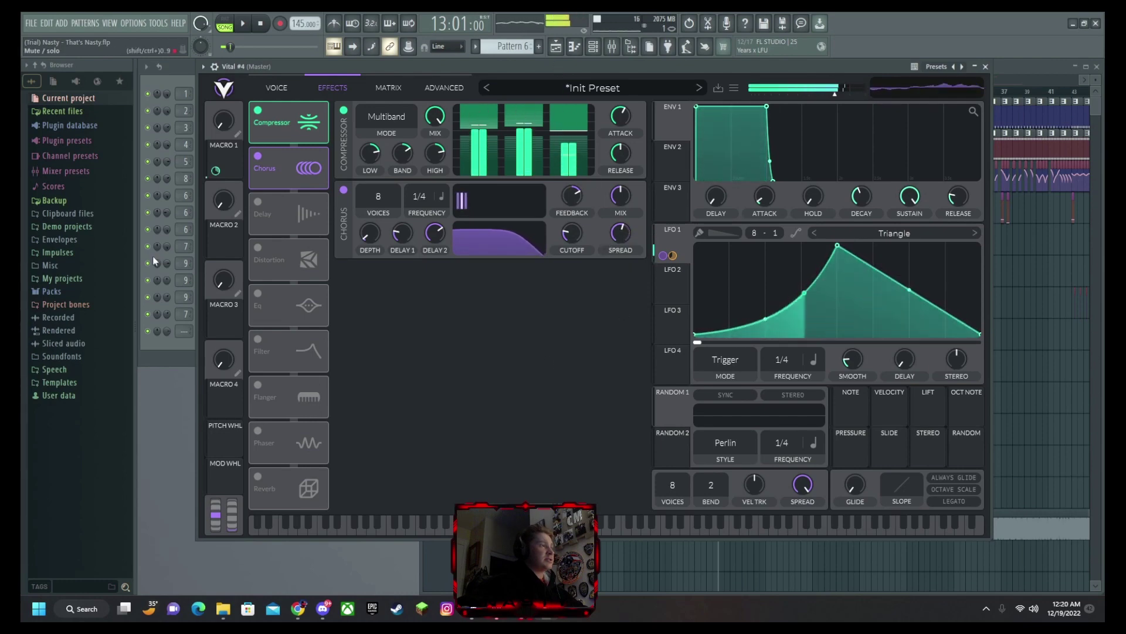
{"action": "left_click", "coordinate": [259, 244]}
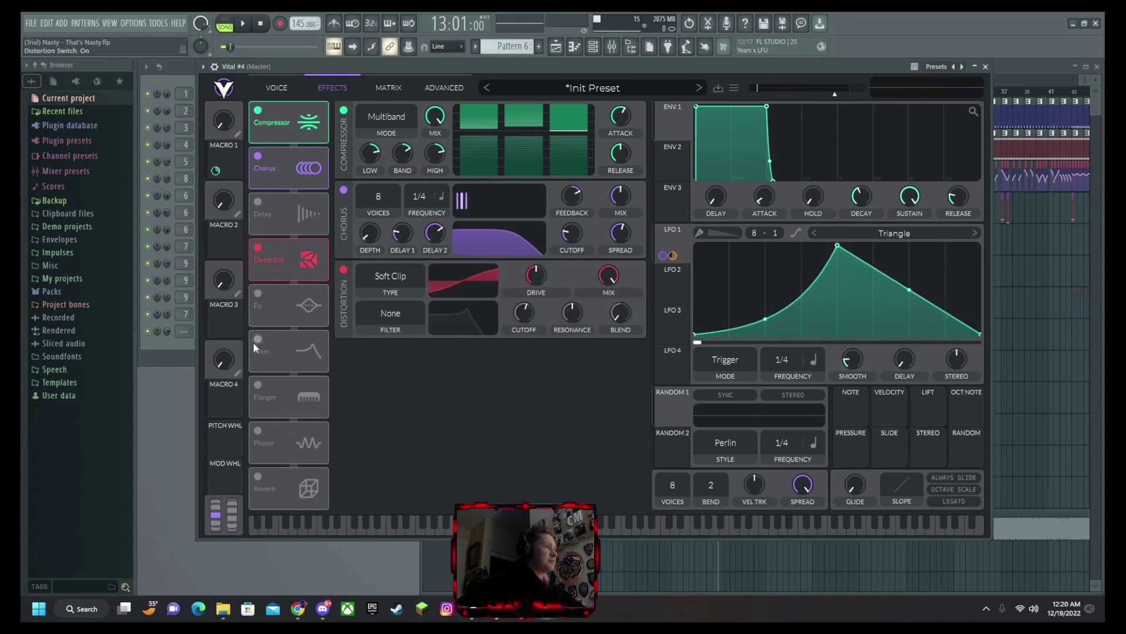
{"action": "left_click_drag", "start_coordinate": [279, 253], "coordinate": [278, 208]}
{"action": "scroll", "coordinate": [532, 280], "scroll_direction": "up", "scroll_amount": 3}
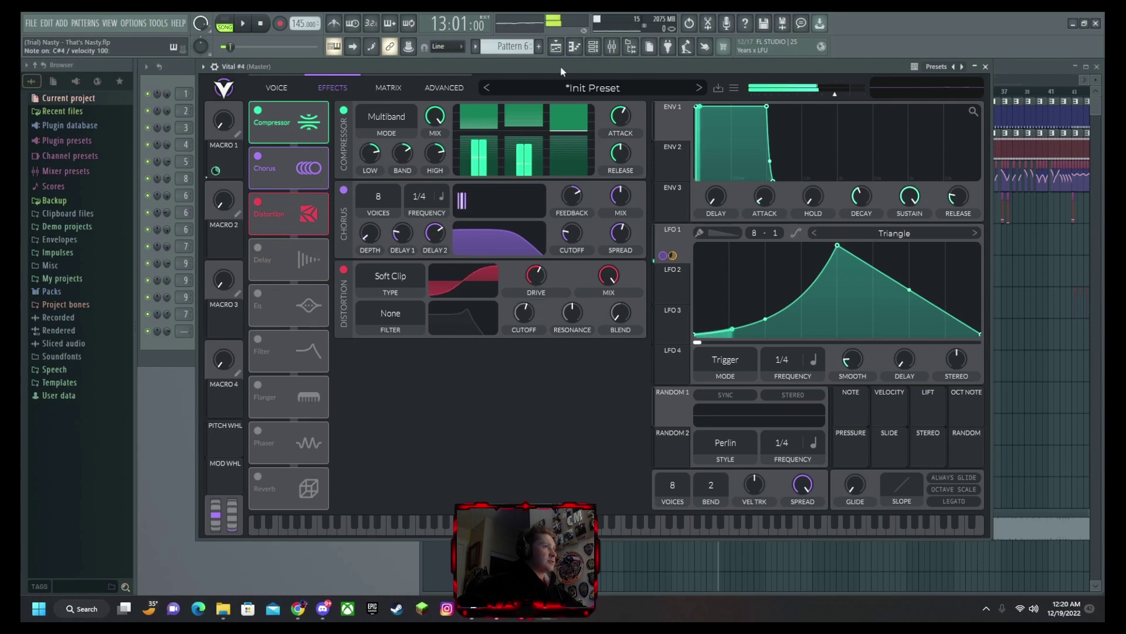
{"action": "left_click_drag", "start_coordinate": [282, 215], "coordinate": [304, 364]}
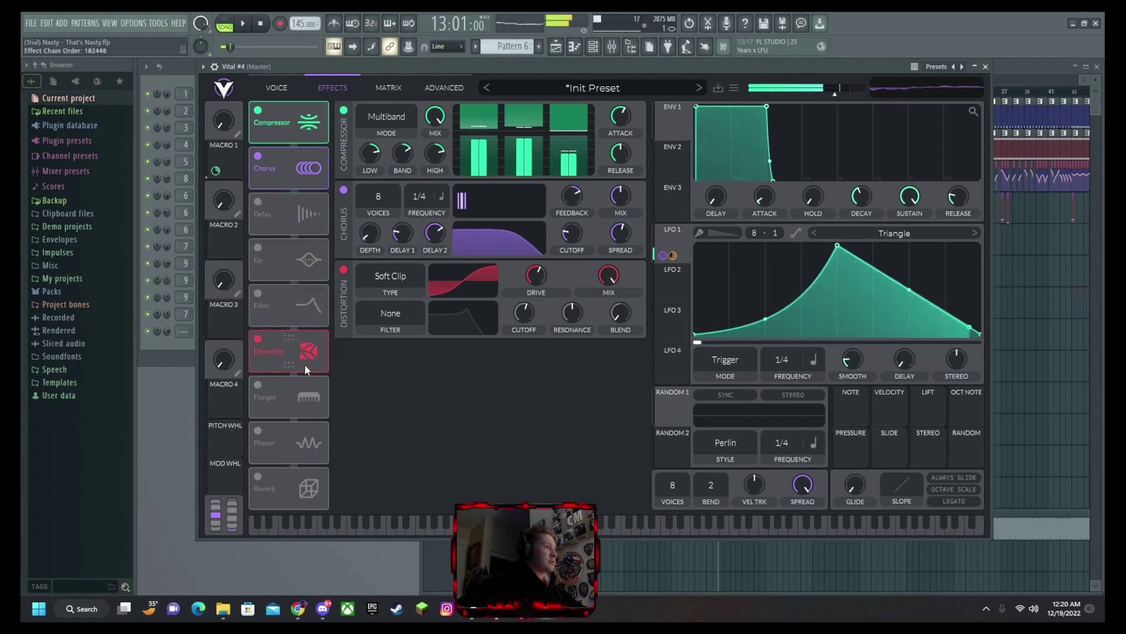
Enable the EQ at the end of the effect chain, set its low band to High Pass with about 47.6 semitones cutoff, and audition.
{"action": "left_click", "coordinate": [258, 247]}
{"action": "left_click_drag", "start_coordinate": [260, 251], "coordinate": [323, 506]}
{"action": "left_click", "coordinate": [378, 352]}
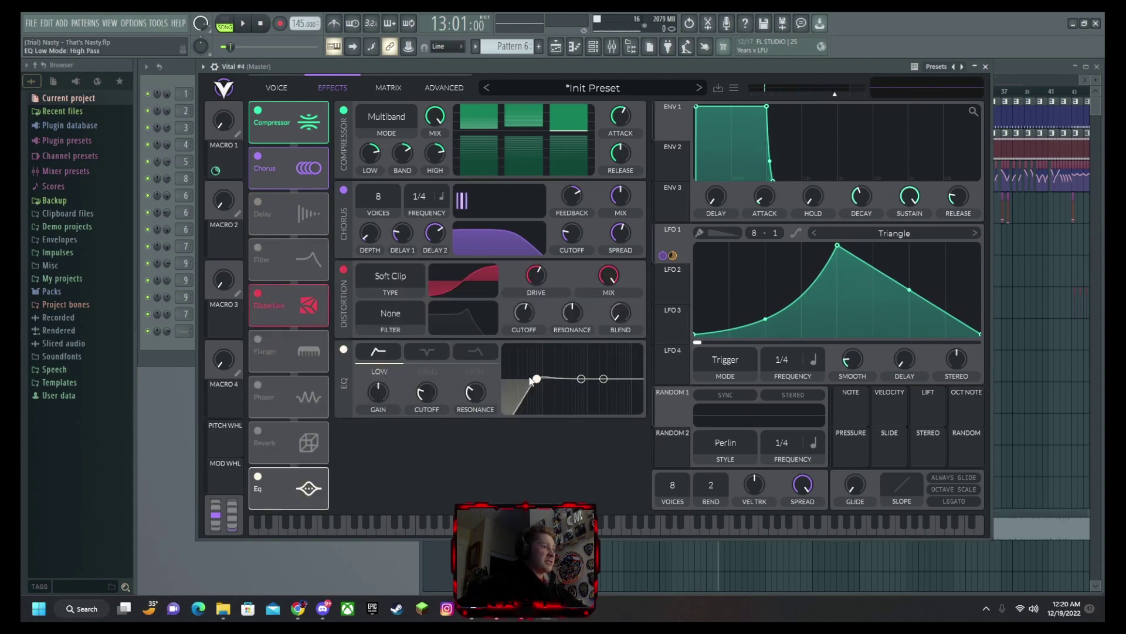
{"action": "left_click_drag", "start_coordinate": [530, 380], "coordinate": [545, 379]}
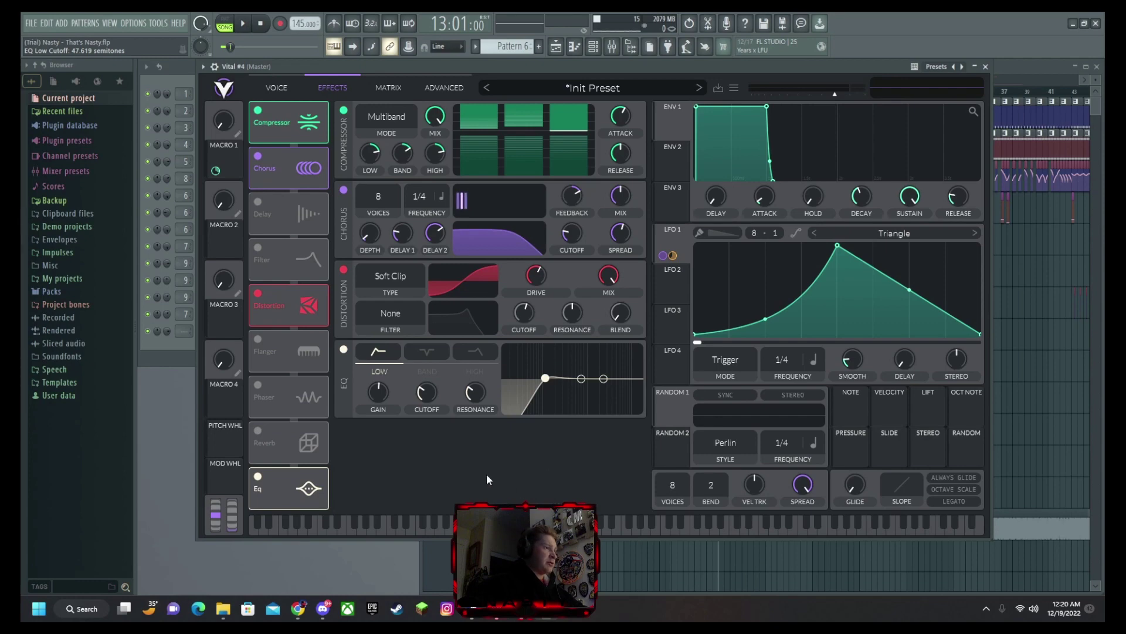
{"action": "left_click", "coordinate": [466, 66]}
{"action": "key", "text": "z"}
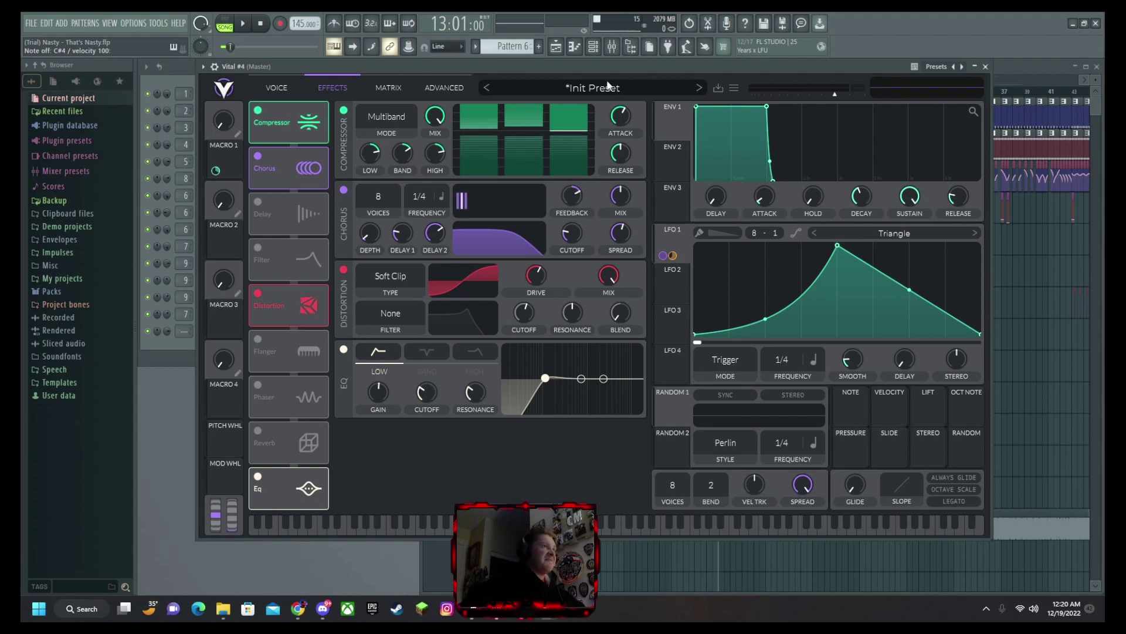
{"action": "key", "text": "z"}
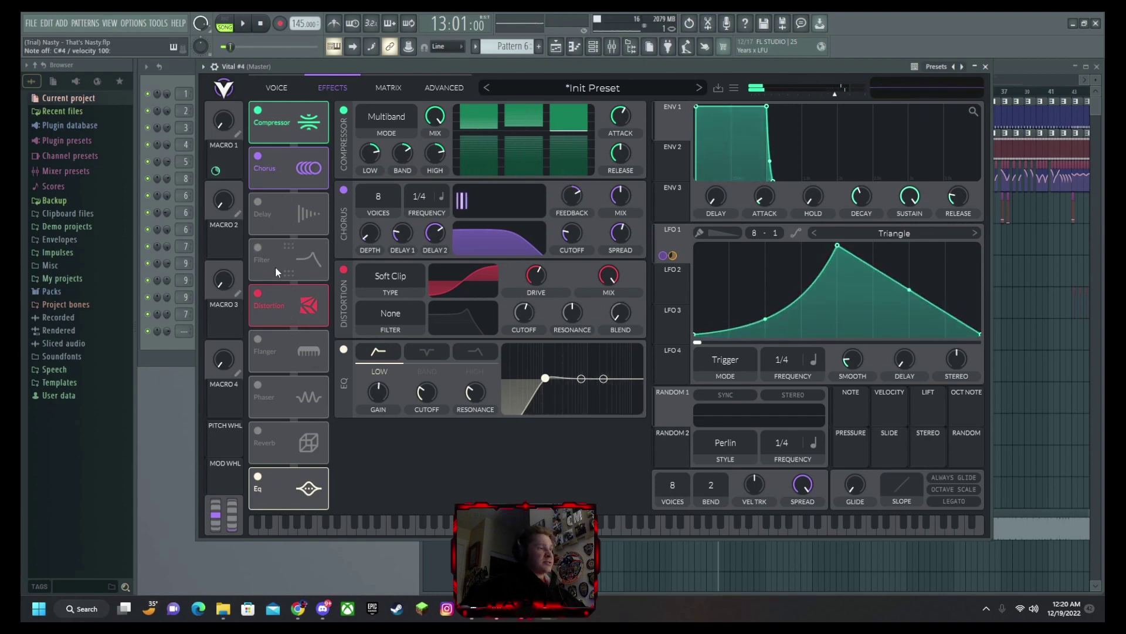
Return the EQ's low band to Shelf mode and audition the bass without the low cut.
{"action": "left_click", "coordinate": [382, 350]}
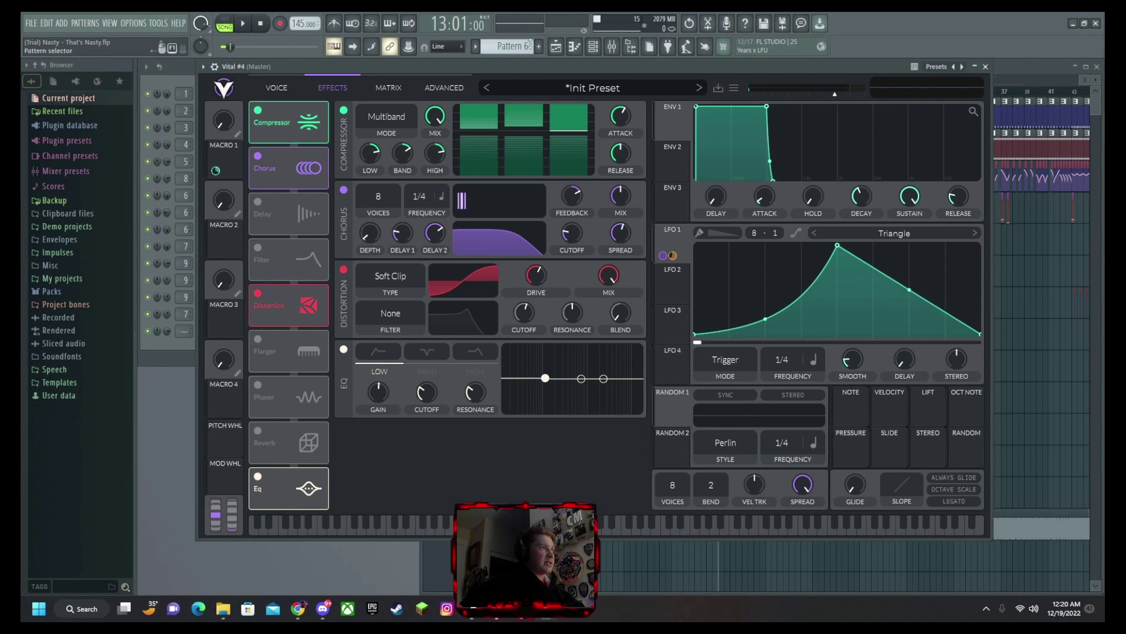
{"action": "key", "text": "z"}
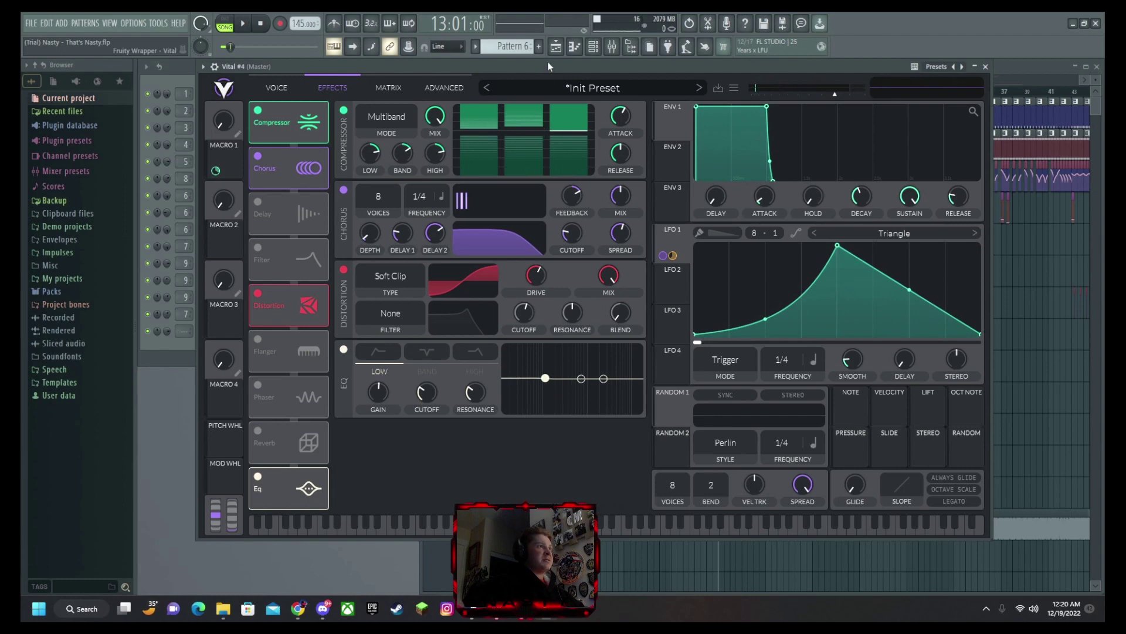
{"action": "key", "text": "s"}
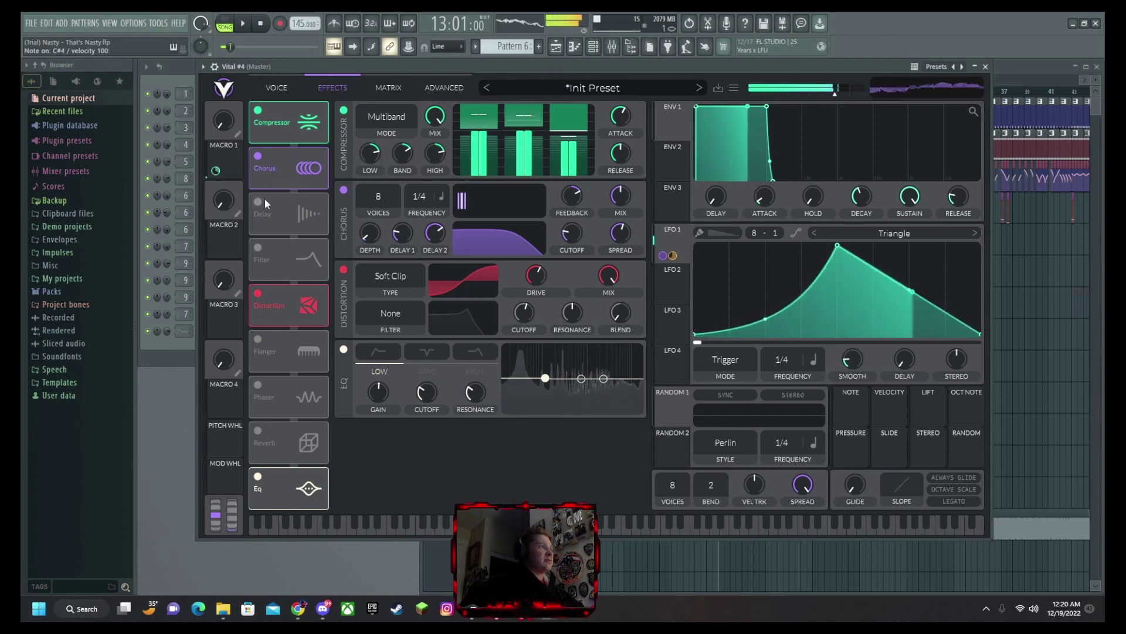
Enable the Filter and Phaser effects, place the Phaser directly after the Chorus and set its frequency to 1/4.
{"action": "left_click", "coordinate": [259, 248]}
{"action": "left_click", "coordinate": [258, 383]}
{"action": "left_click_drag", "start_coordinate": [264, 395], "coordinate": [305, 209]}
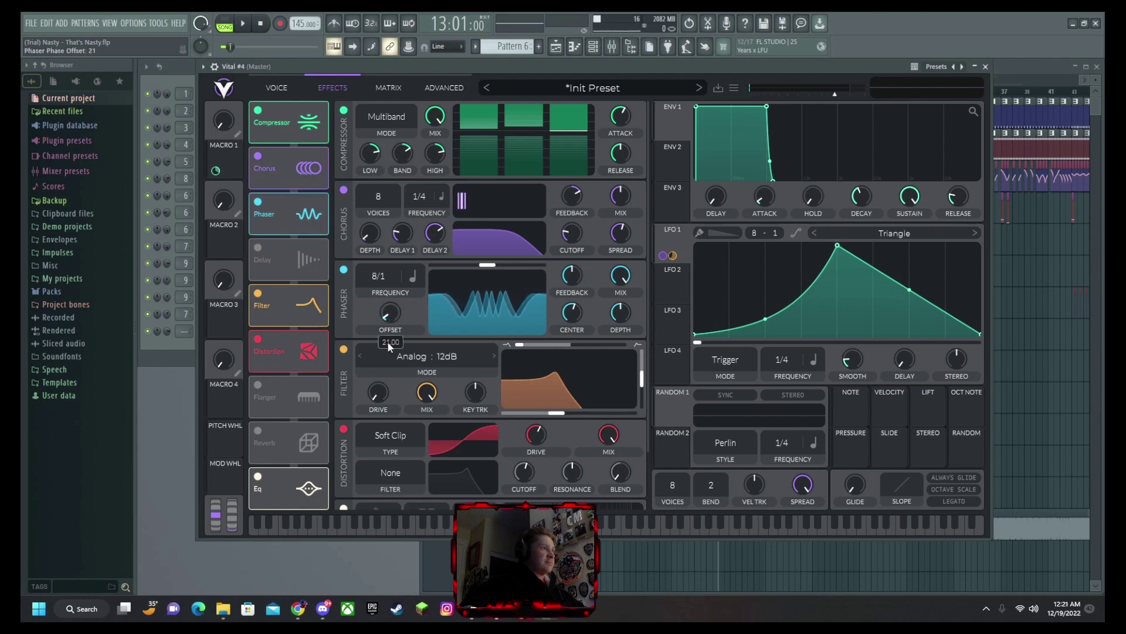
{"action": "left_click_drag", "start_coordinate": [378, 281], "coordinate": [392, 115]}
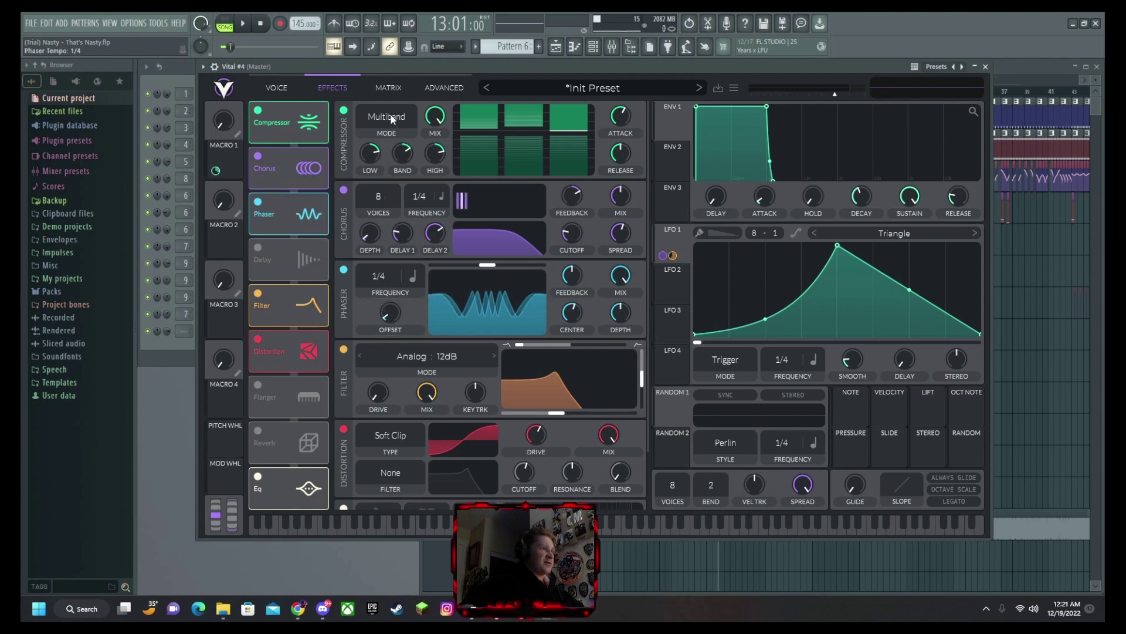
Audition the bass through the Phaser while lowering its modulation depth to about 5 semitones.
{"action": "left_click", "coordinate": [555, 69]}
{"action": "key", "text": "z"}
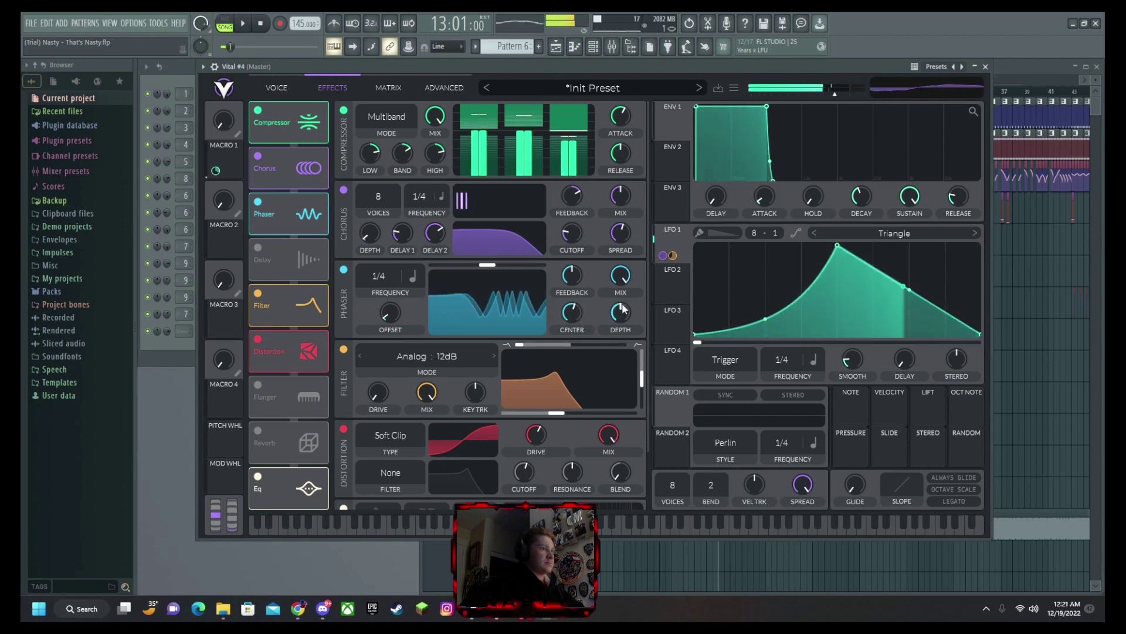
{"action": "left_click_drag", "start_coordinate": [620, 314], "coordinate": [624, 350]}
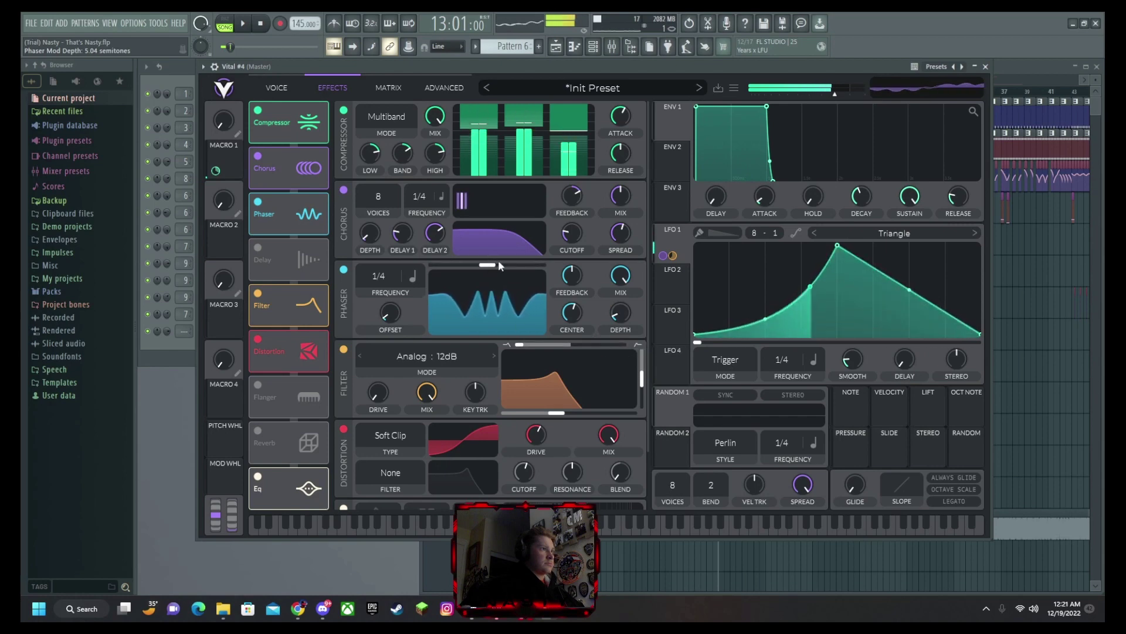
{"action": "mouse_move", "coordinate": [498, 262]}
{"action": "left_mouse_down"}
{"action": "mouse_move", "coordinate": [518, 268]}
{"action": "mouse_move", "coordinate": [488, 265]}
{"action": "left_mouse_up"}
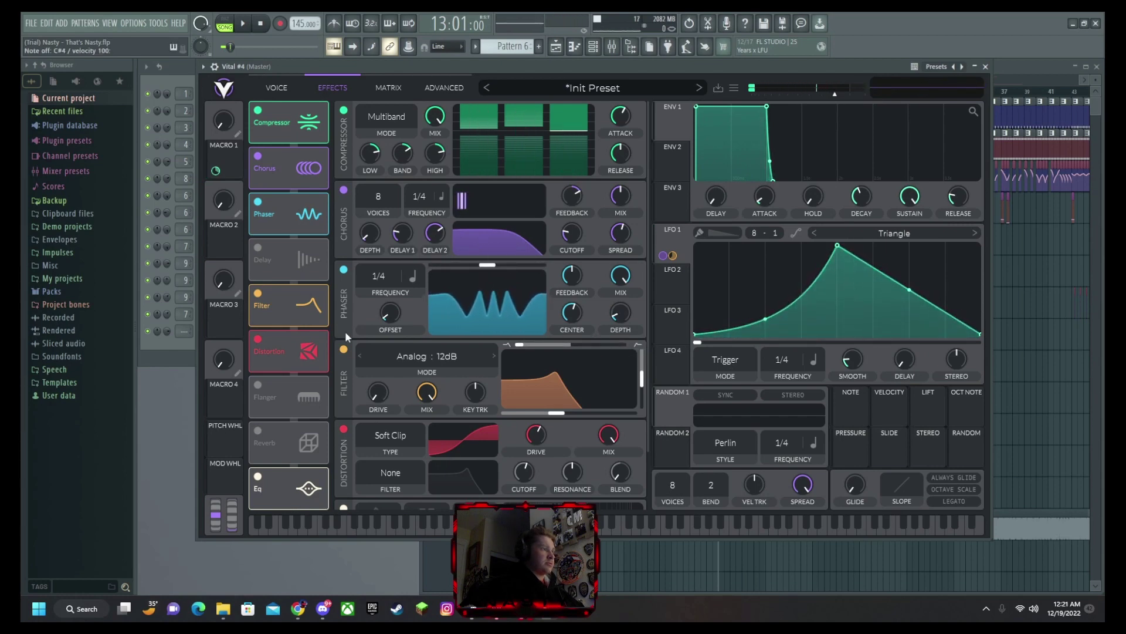
Try High Pass mode again on the EQ's low band and audition the bass.
{"action": "scroll", "coordinate": [440, 410], "scroll_direction": "down", "scroll_amount": 2}
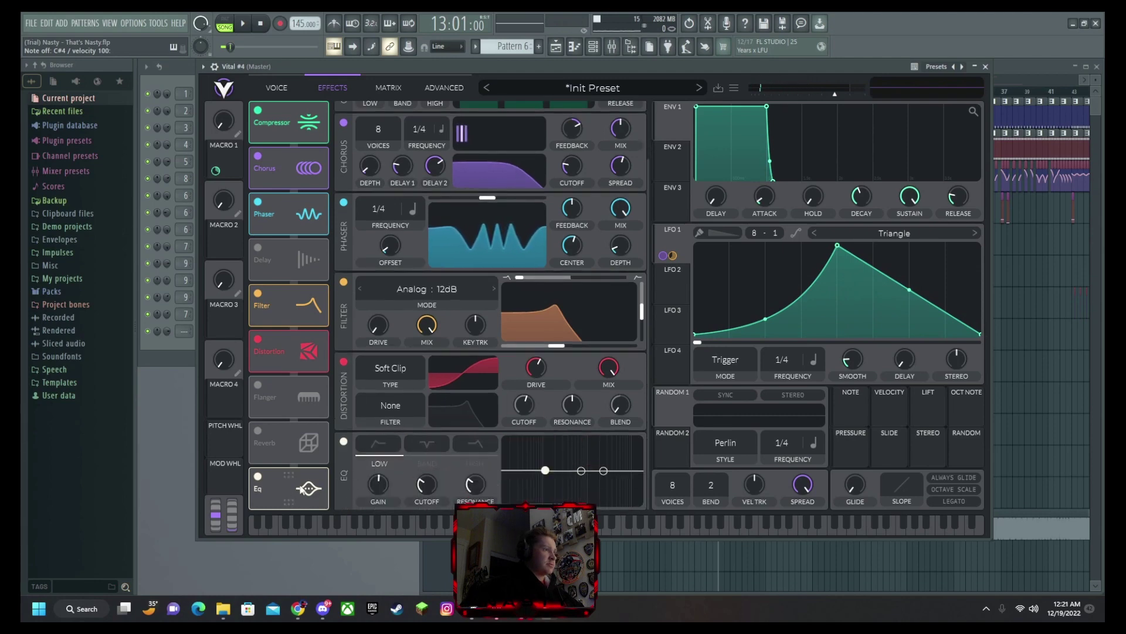
{"action": "left_click", "coordinate": [378, 443]}
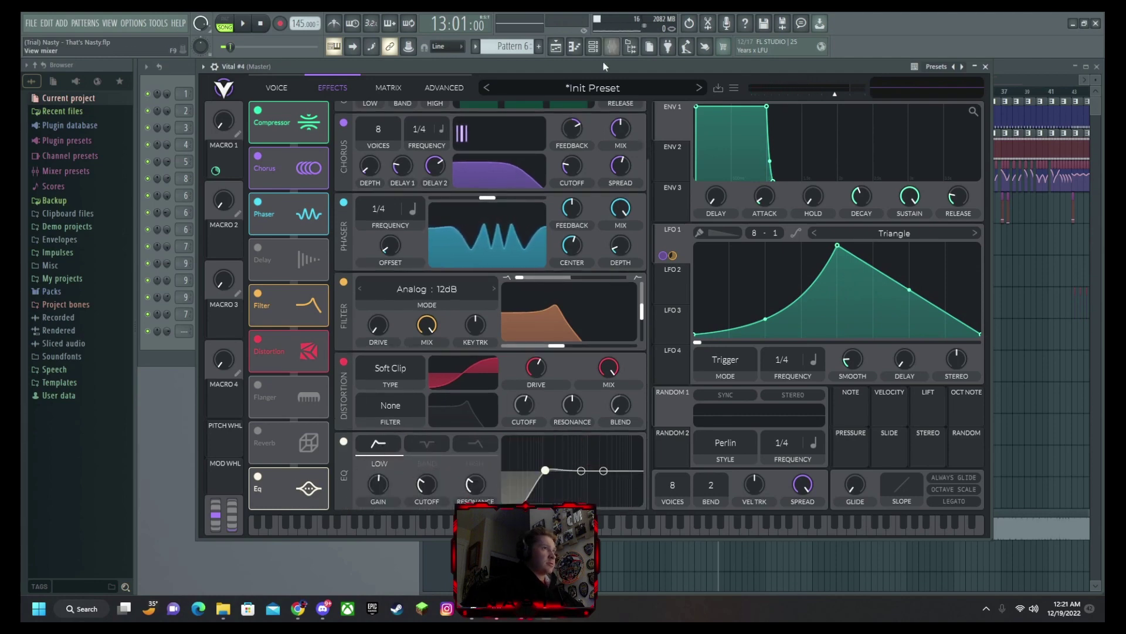
{"action": "key", "text": "s"}
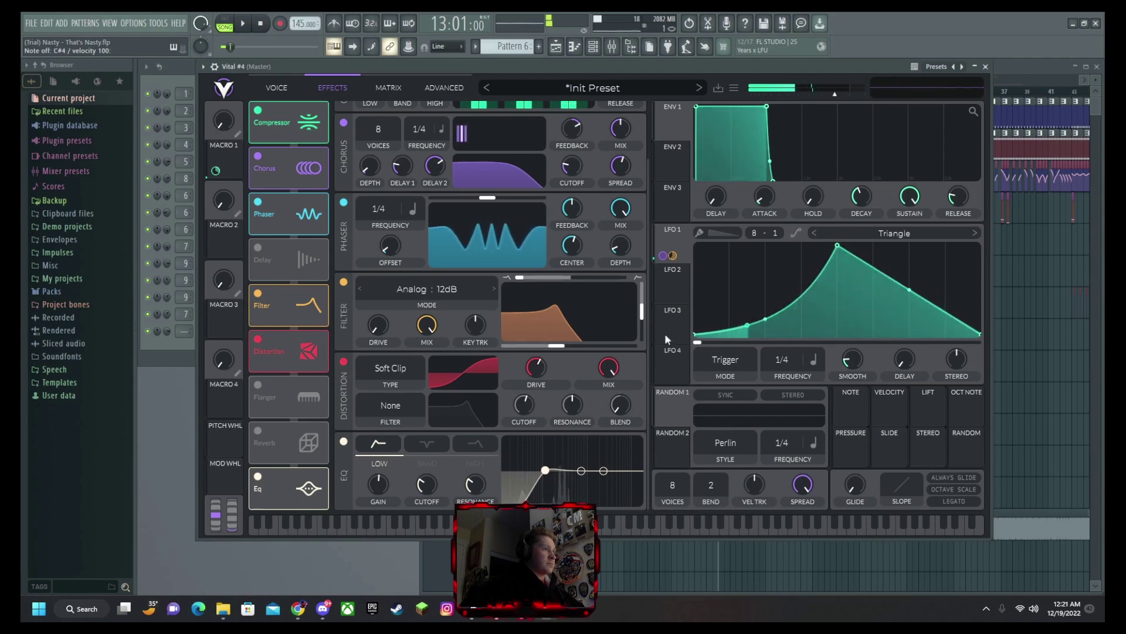
Disable the Filter effect, switch the EQ's low band to Shelf and lower its gain.
{"action": "left_click", "coordinate": [258, 293]}
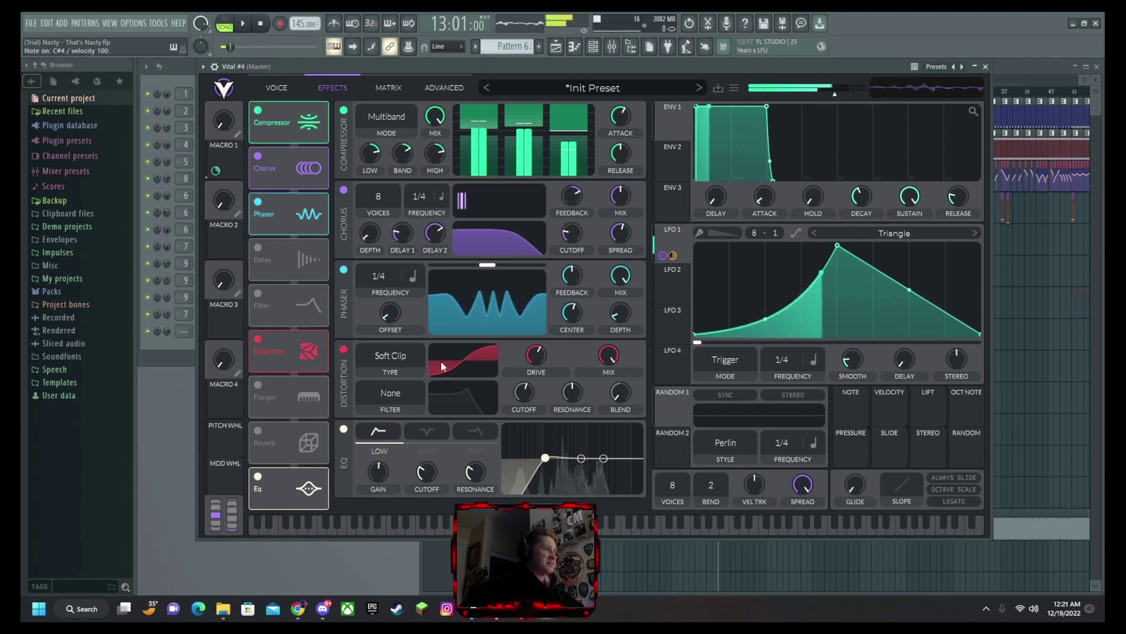
{"action": "left_click", "coordinate": [372, 433]}
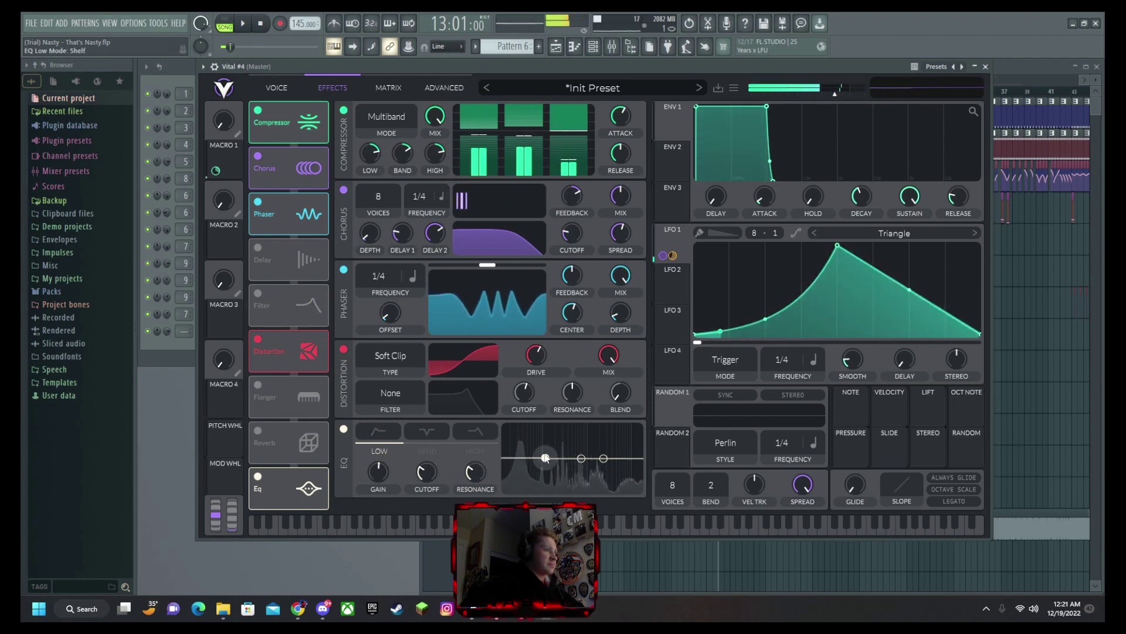
{"action": "left_click_drag", "start_coordinate": [545, 458], "coordinate": [546, 472]}
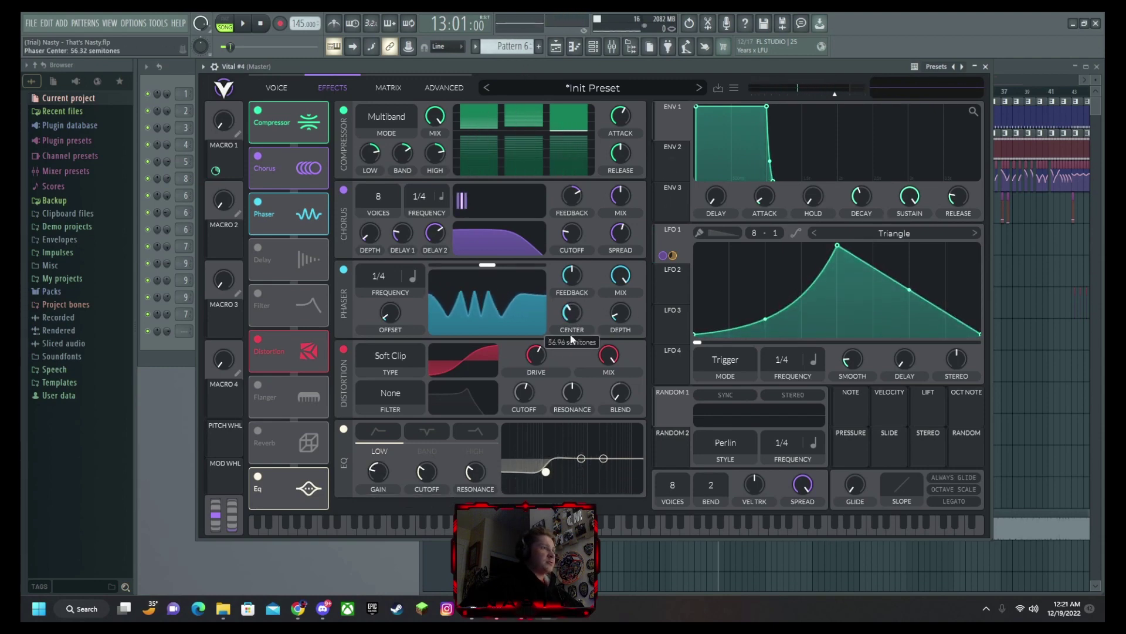
Adjust the Phaser's center to about 66 semitones, reduce its depth to minimum and slightly lower its feedback.
{"action": "mouse_move", "coordinate": [572, 328]}
{"action": "left_click_drag", "start_coordinate": [572, 328], "coordinate": [572, 328]}
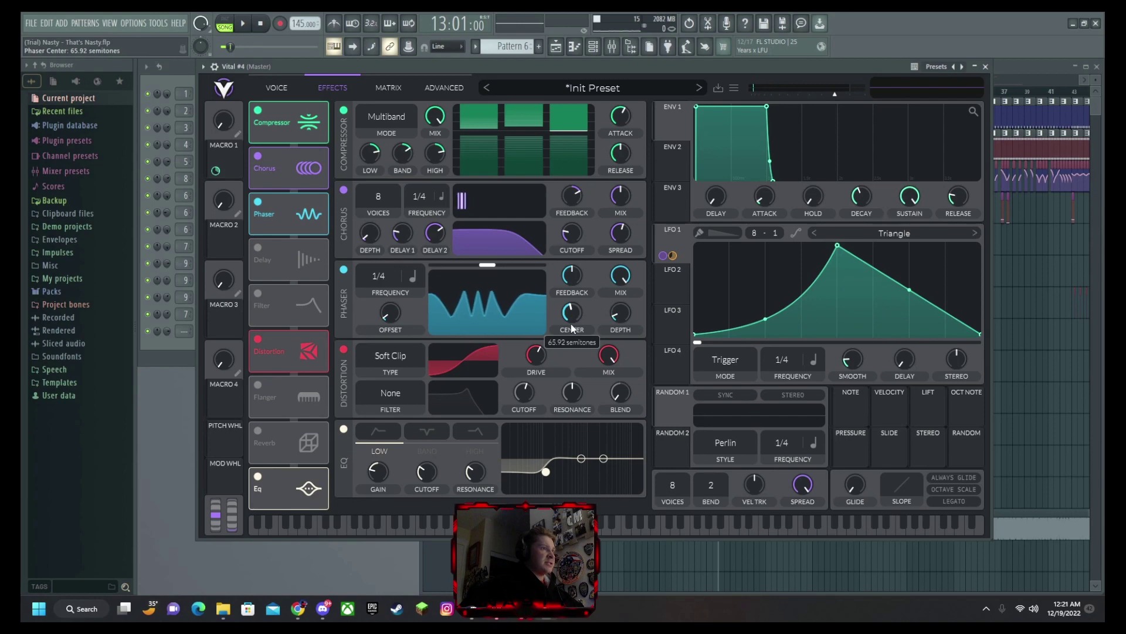
{"action": "left_click_drag", "start_coordinate": [490, 308], "coordinate": [480, 307]}
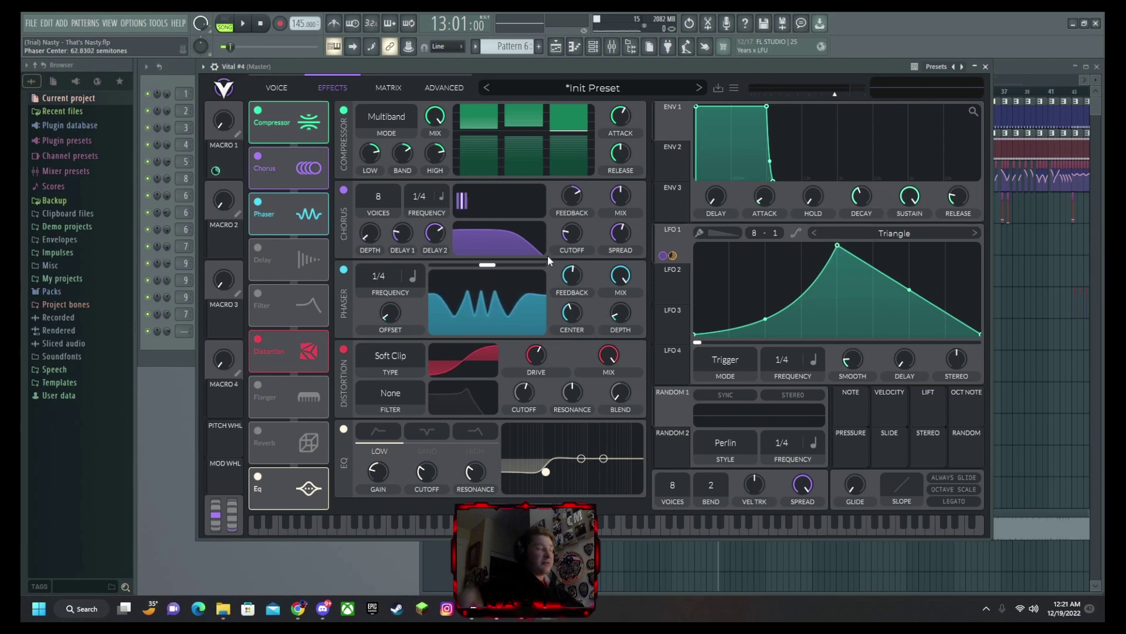
{"action": "mouse_move", "coordinate": [508, 308]}
{"action": "left_mouse_down"}
{"action": "mouse_move", "coordinate": [508, 294]}
{"action": "mouse_move", "coordinate": [528, 310]}
{"action": "mouse_move", "coordinate": [506, 309]}
{"action": "left_mouse_up"}
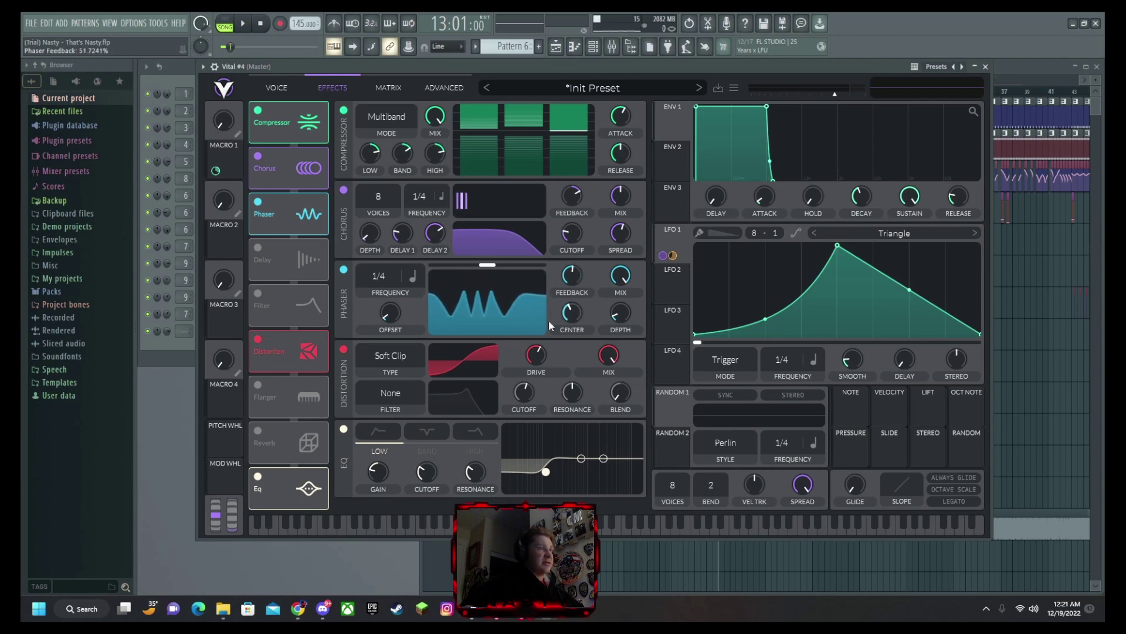
{"action": "left_click_drag", "start_coordinate": [615, 316], "coordinate": [613, 323]}
{"action": "left_click_drag", "start_coordinate": [477, 291], "coordinate": [483, 303]}
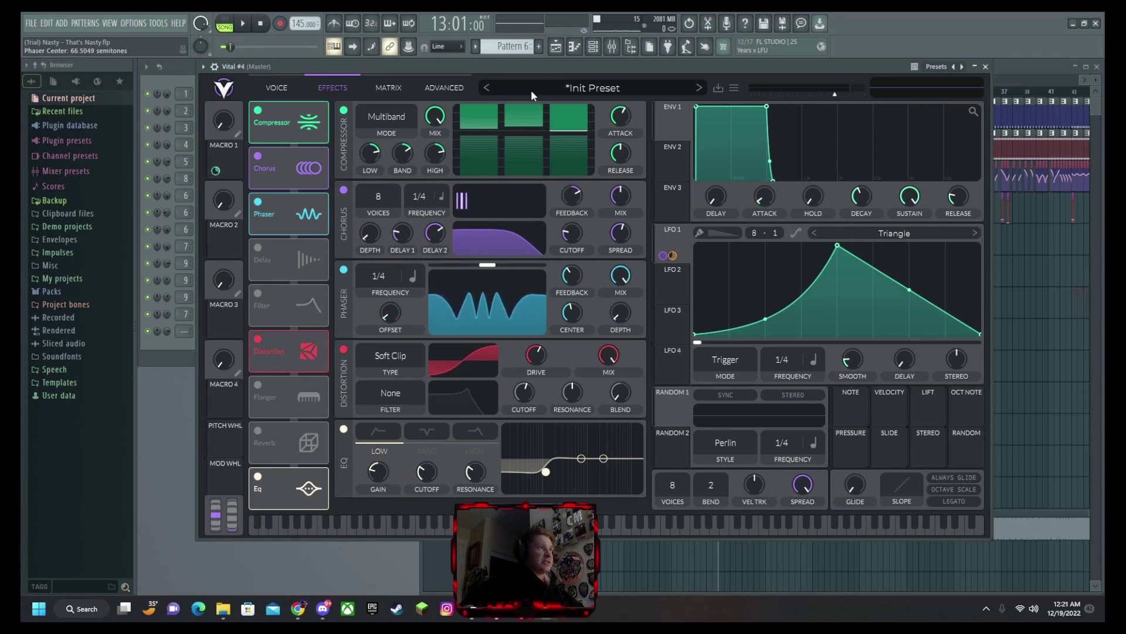
Raise the Phaser's center to about 72.6 semitones, set its mix to 57% and audition the bass.
{"action": "key", "text": "z"}
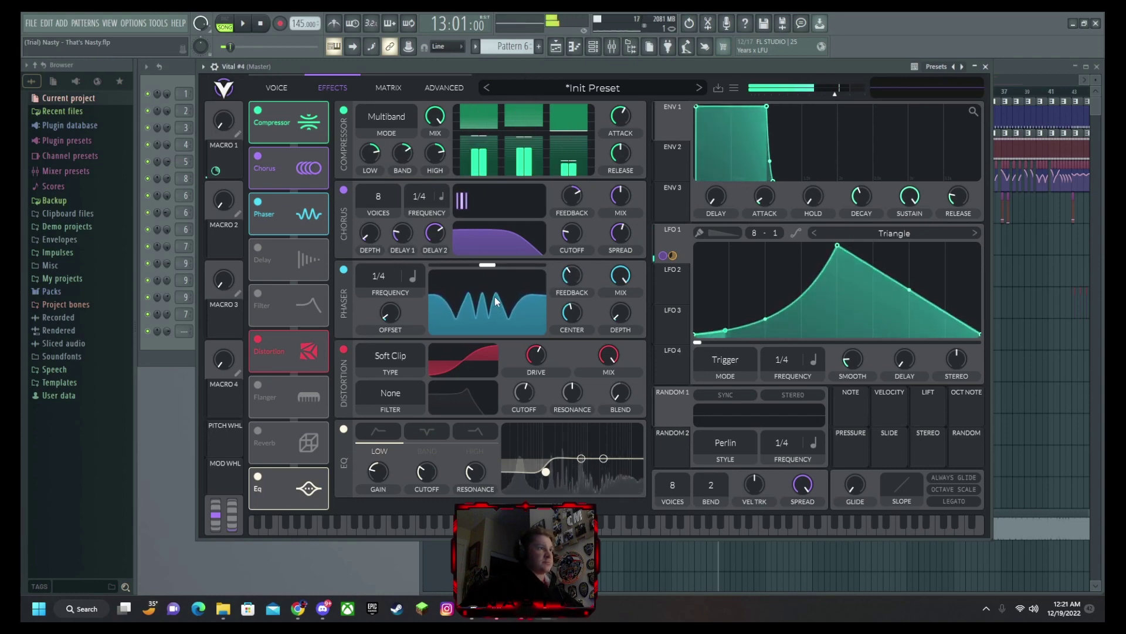
{"action": "left_click_drag", "start_coordinate": [495, 297], "coordinate": [501, 298]}
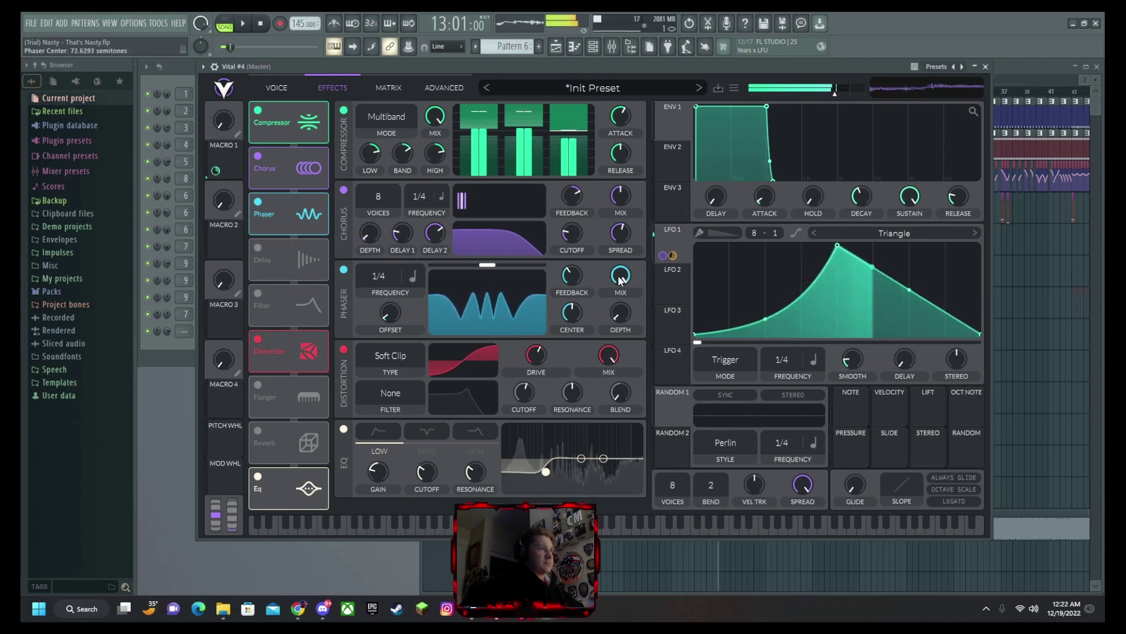
{"action": "left_click_drag", "start_coordinate": [621, 281], "coordinate": [620, 309]}
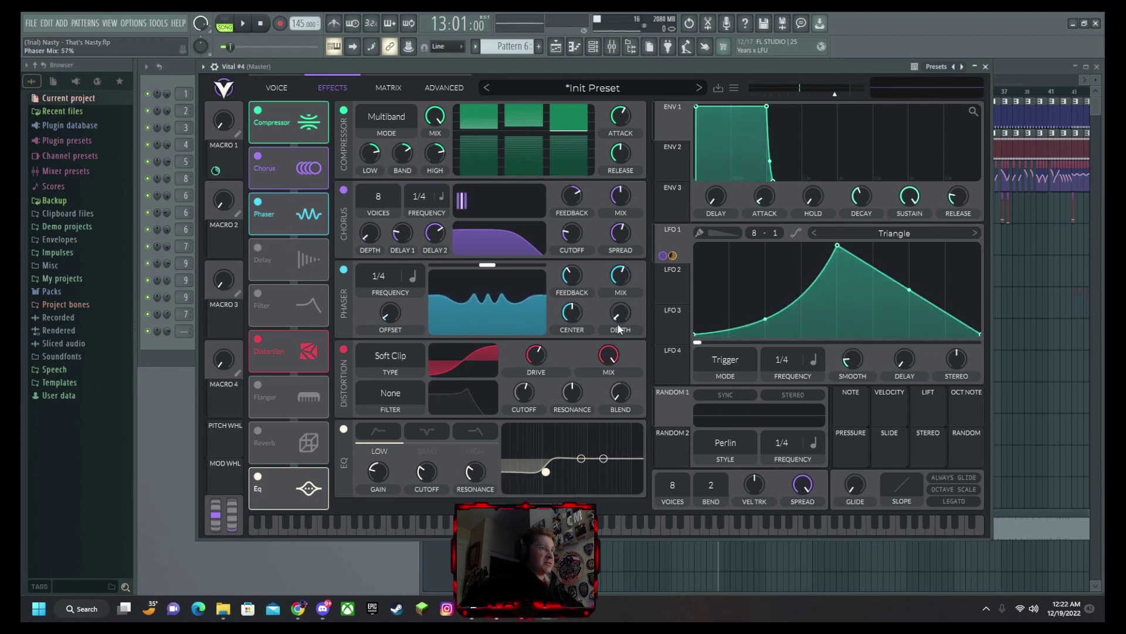
{"action": "left_click", "coordinate": [277, 89]}
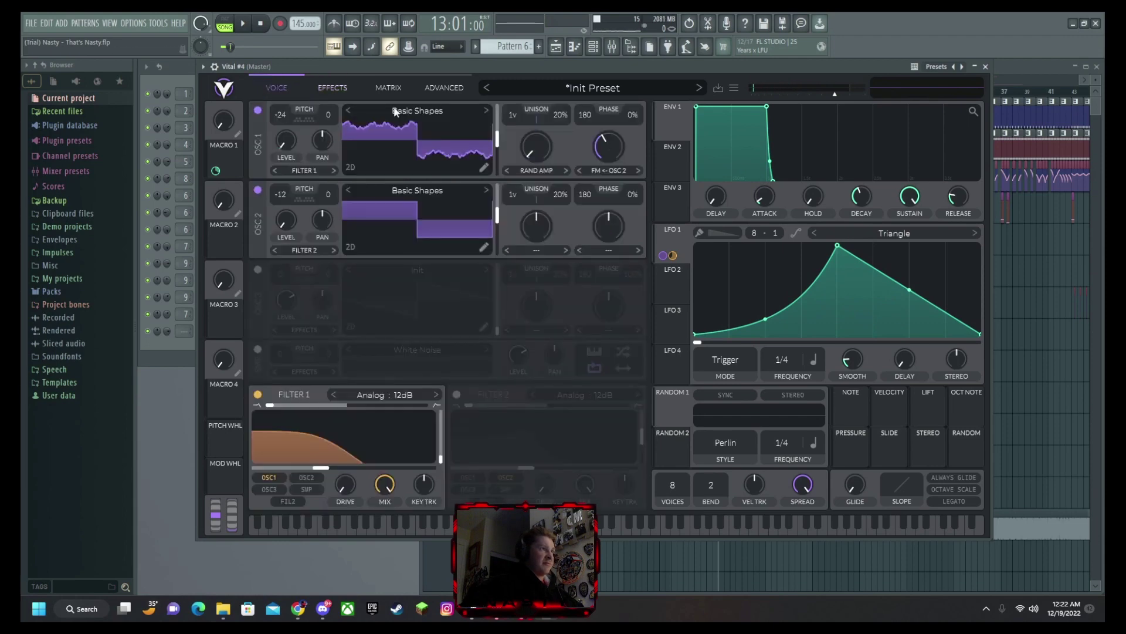
{"action": "left_click", "coordinate": [333, 89]}
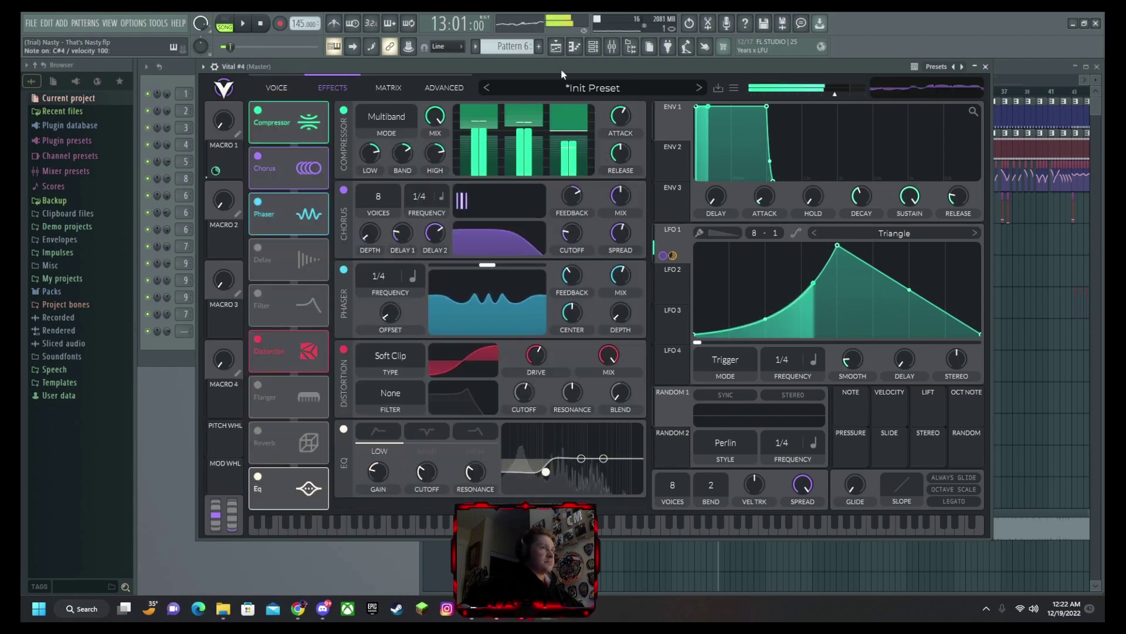
{"action": "mouse_move", "coordinate": [618, 284]}
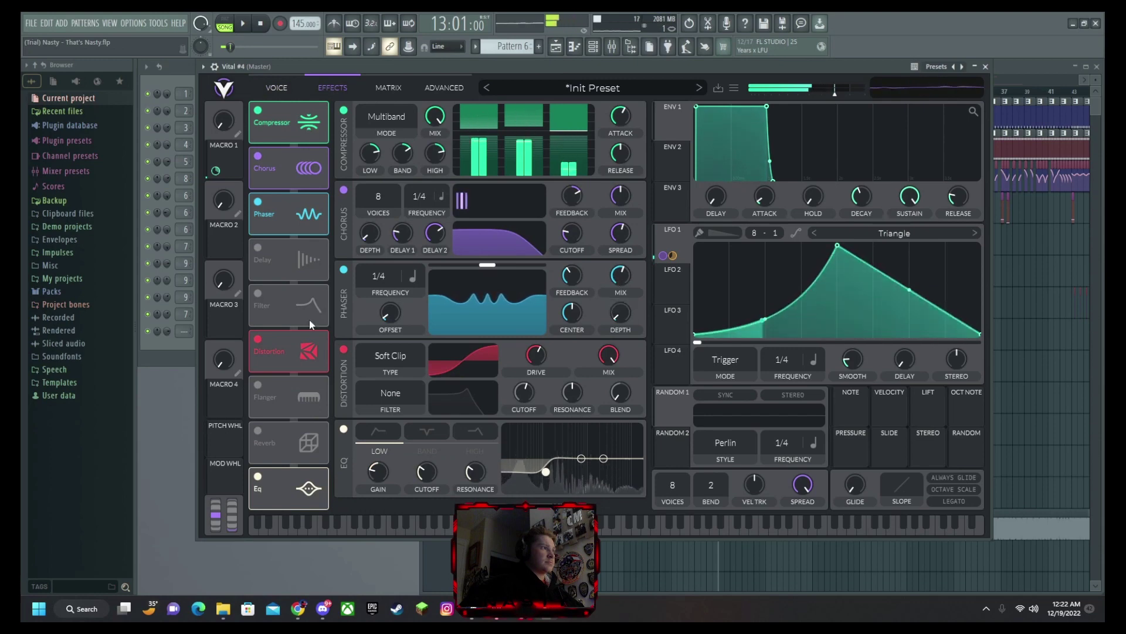
Enable the Filter between the Phaser and Distortion, set it to Comb: Band Spread Comb and its blend to 1.
{"action": "left_click", "coordinate": [258, 293]}
{"action": "left_click_drag", "start_coordinate": [306, 309], "coordinate": [301, 264]}
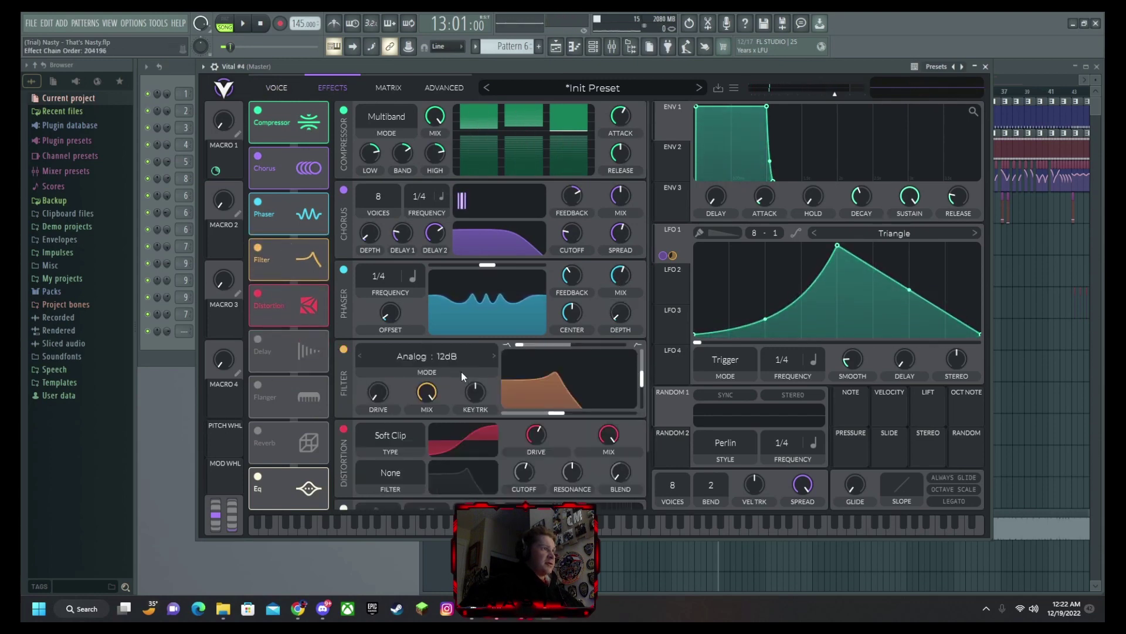
{"action": "left_click", "coordinate": [430, 353]}
{"action": "left_click", "coordinate": [341, 467]}
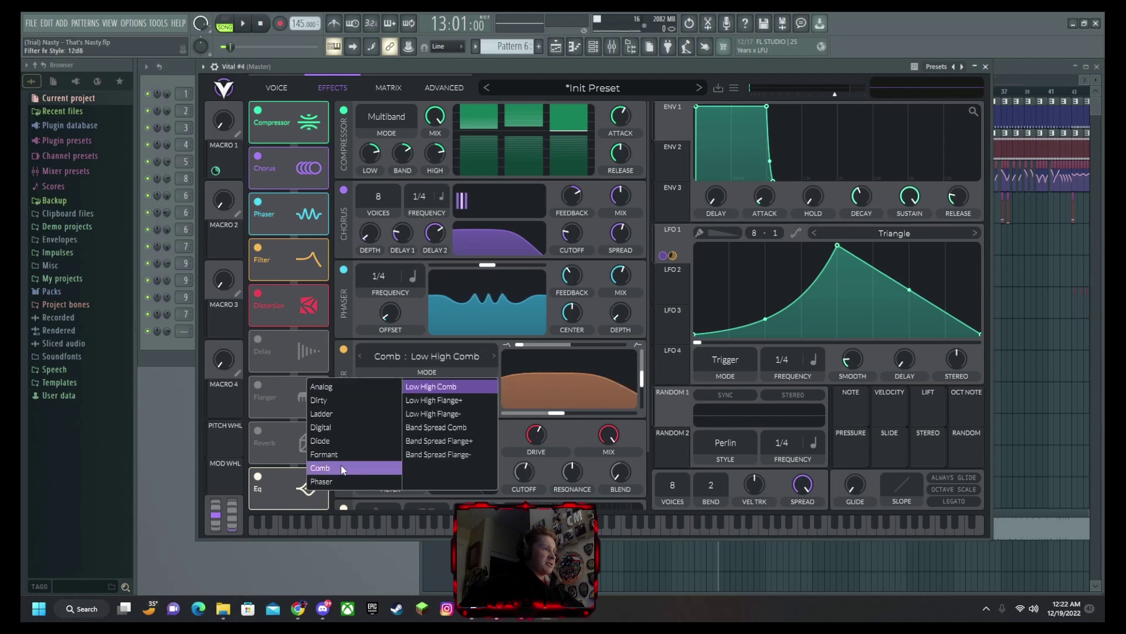
{"action": "left_click", "coordinate": [471, 428]}
{"action": "left_click_drag", "start_coordinate": [546, 346], "coordinate": [600, 344]}
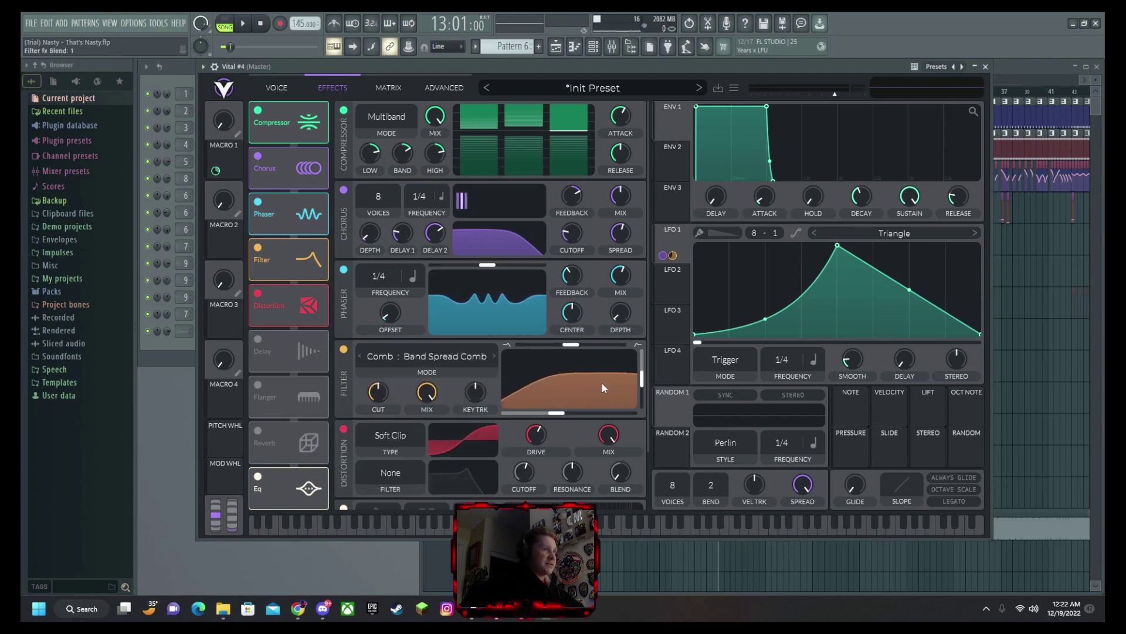
Lower the comb filter's cutoff, set its resonance to 30% and raise its blend to maximum while auditioning the bass.
{"action": "left_click_drag", "start_coordinate": [602, 383], "coordinate": [565, 368]}
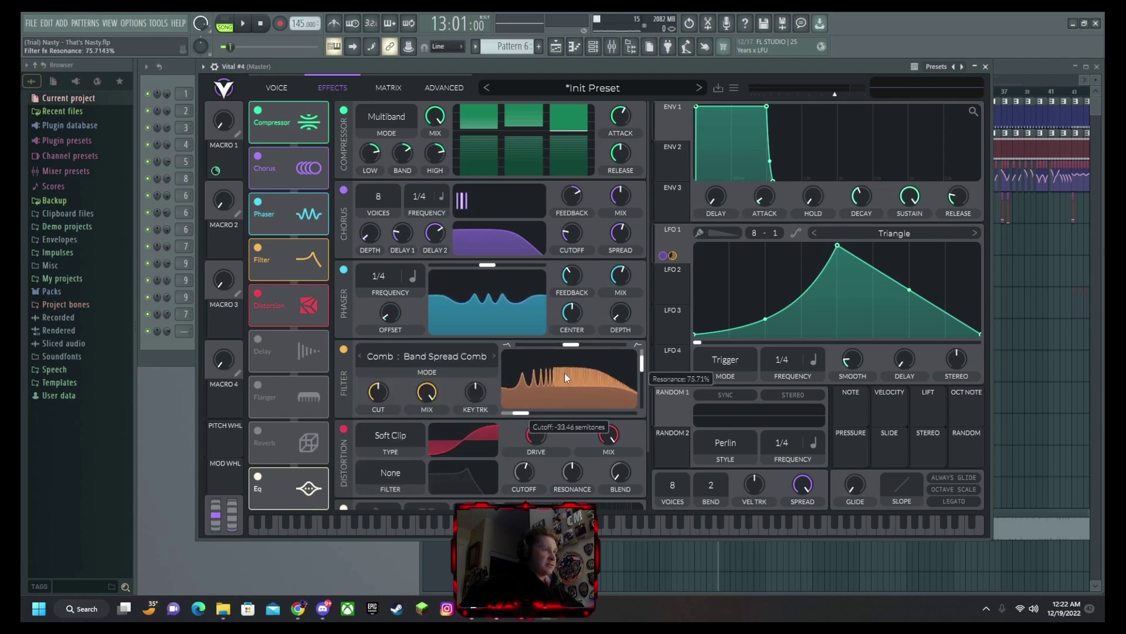
{"action": "left_click", "coordinate": [551, 68]}
{"action": "key", "text": "z"}
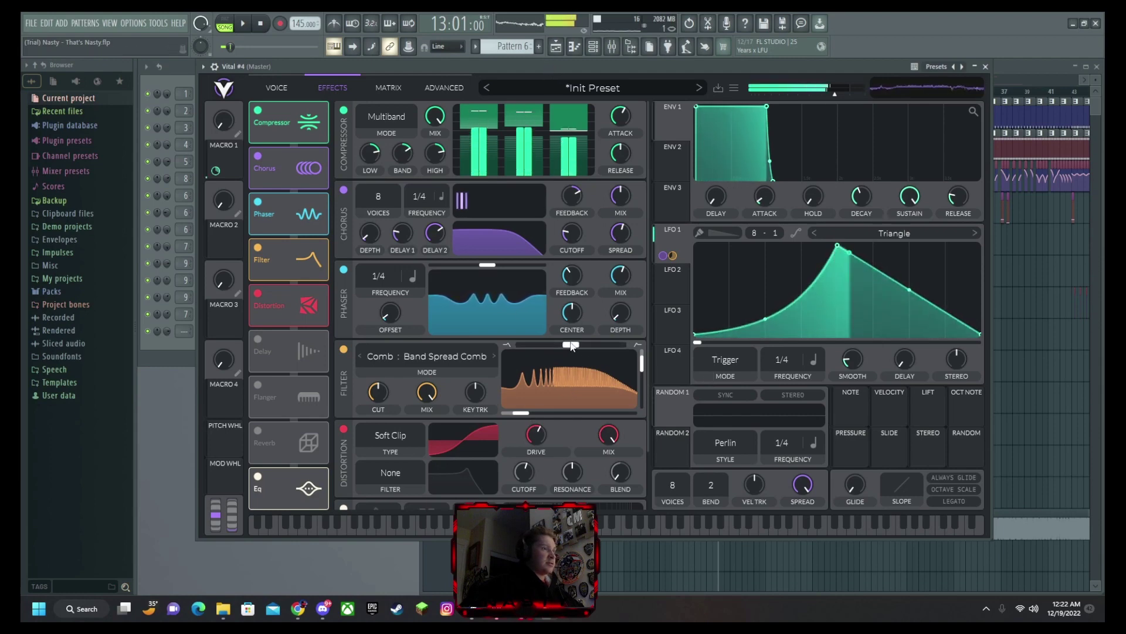
{"action": "mouse_move", "coordinate": [579, 381]}
{"action": "left_mouse_down"}
{"action": "mouse_move", "coordinate": [576, 393]}
{"action": "mouse_move", "coordinate": [603, 367]}
{"action": "mouse_move", "coordinate": [587, 404]}
{"action": "mouse_move", "coordinate": [592, 394]}
{"action": "left_mouse_up"}
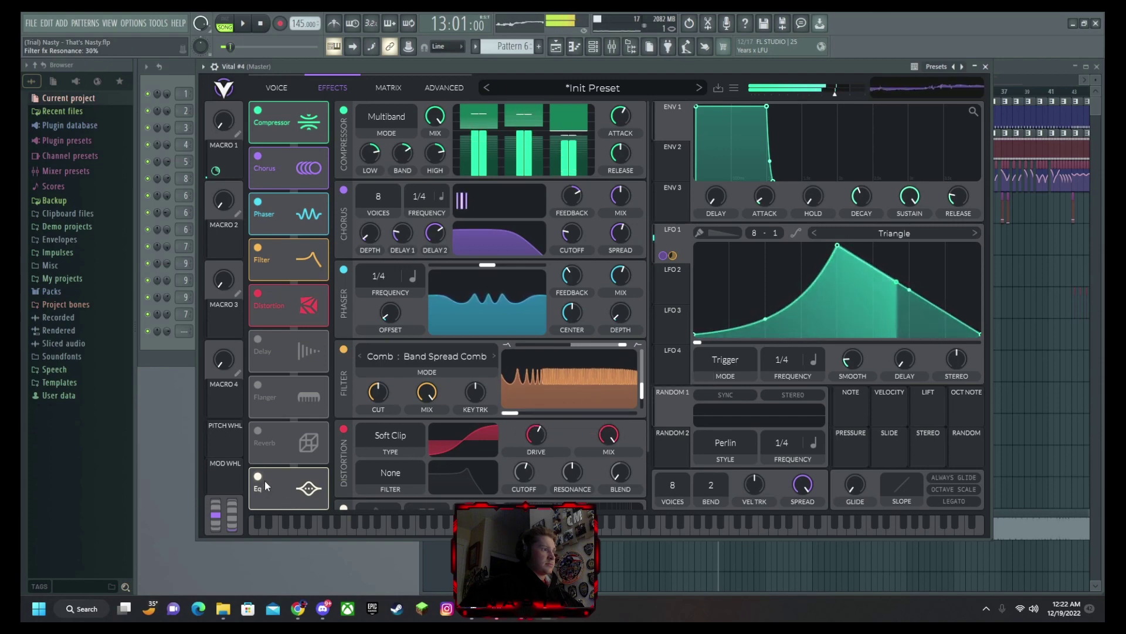
Switch the EQ's low band to a high-pass and nudge its cutoff slightly higher.
{"action": "scroll", "coordinate": [344, 466], "scroll_direction": "down", "scroll_amount": 2}
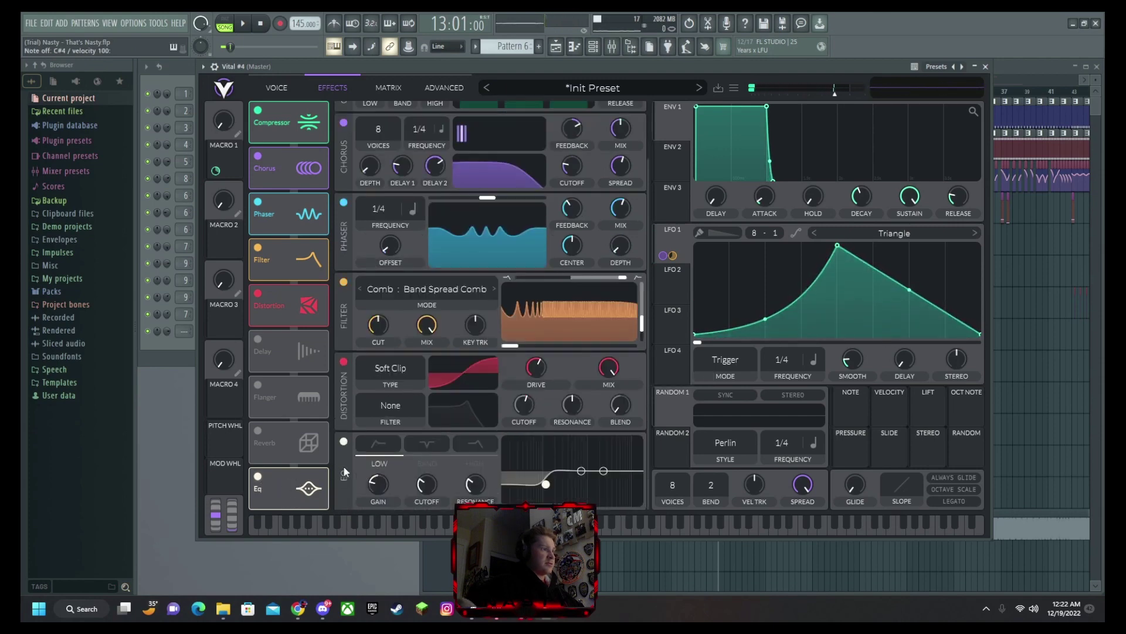
{"action": "left_click", "coordinate": [402, 444]}
{"action": "left_click_drag", "start_coordinate": [545, 485], "coordinate": [548, 489]}
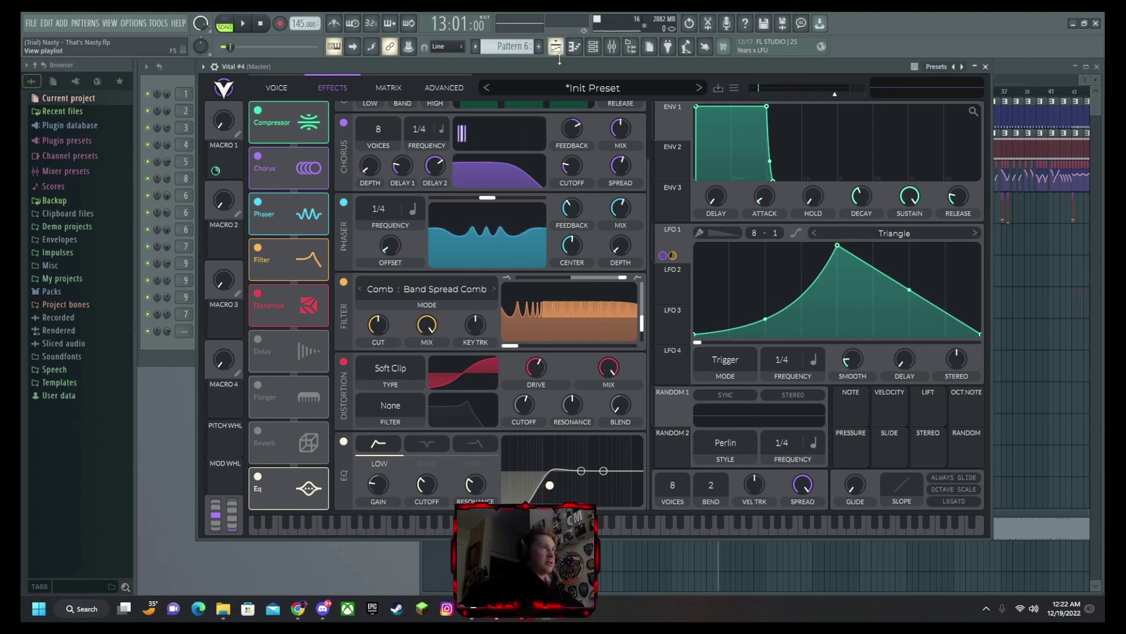
Set the comb filter's blend to 2 and its cutoff to about -36.4 semitones, auditioning with the pitch wheel.
{"action": "mouse_move", "coordinate": [561, 316]}
{"action": "left_mouse_down"}
{"action": "mouse_move", "coordinate": [589, 322]}
{"action": "mouse_move", "coordinate": [541, 329]}
{"action": "mouse_move", "coordinate": [539, 318]}
{"action": "left_mouse_up"}
{"action": "left_click_drag", "start_coordinate": [620, 277], "coordinate": [614, 280]}
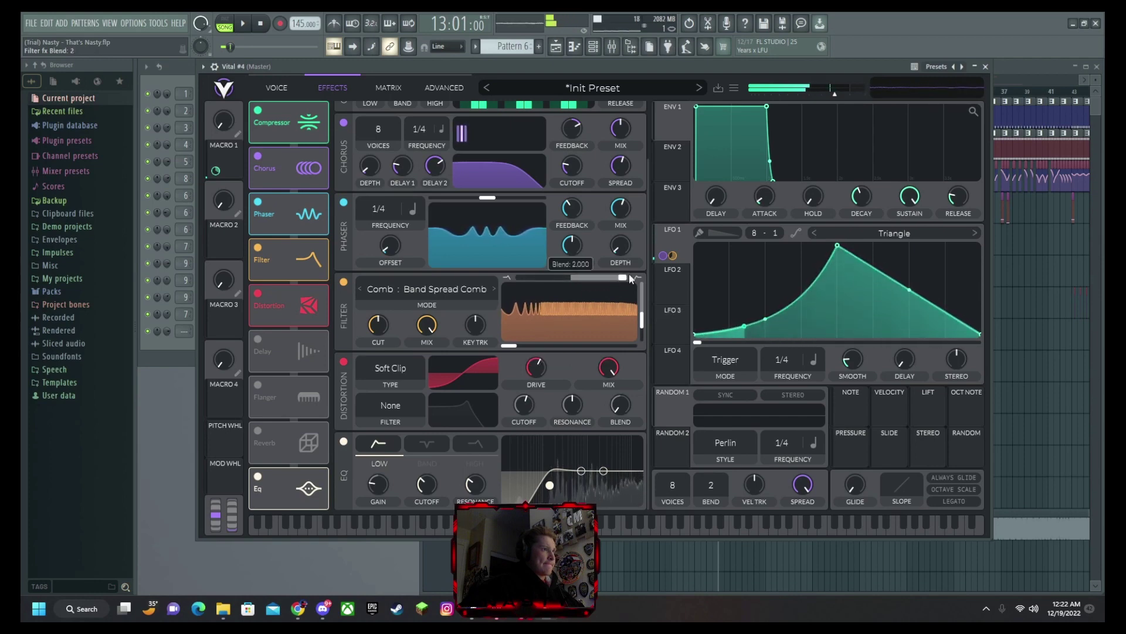
{"action": "left_click_drag", "start_coordinate": [510, 347], "coordinate": [522, 347]}
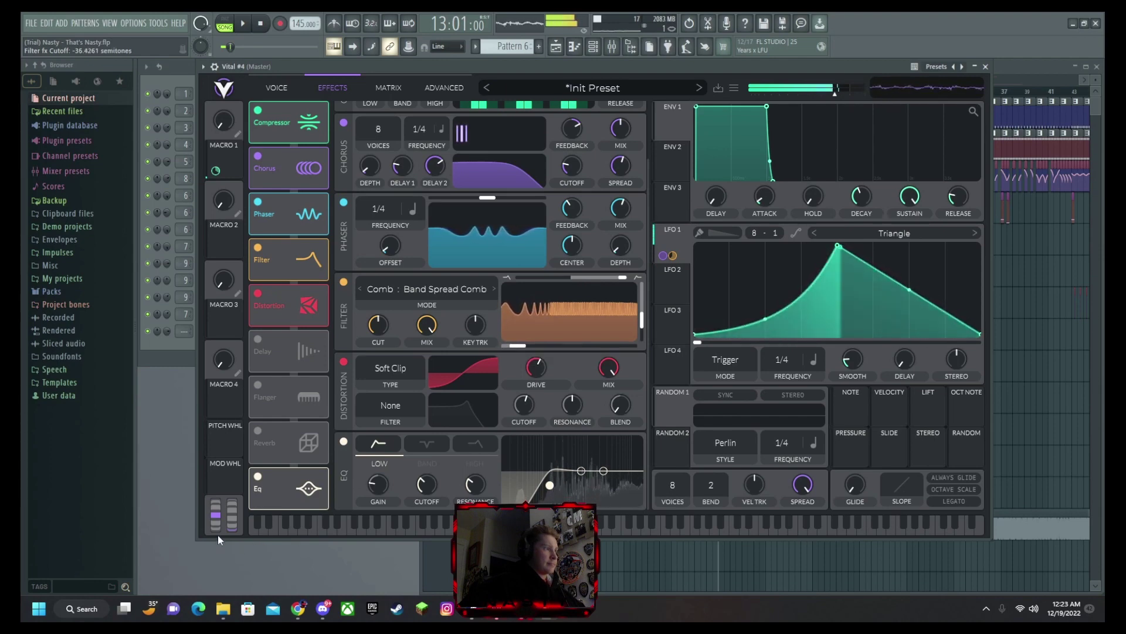
{"action": "left_click_drag", "start_coordinate": [218, 534], "coordinate": [225, 508]}
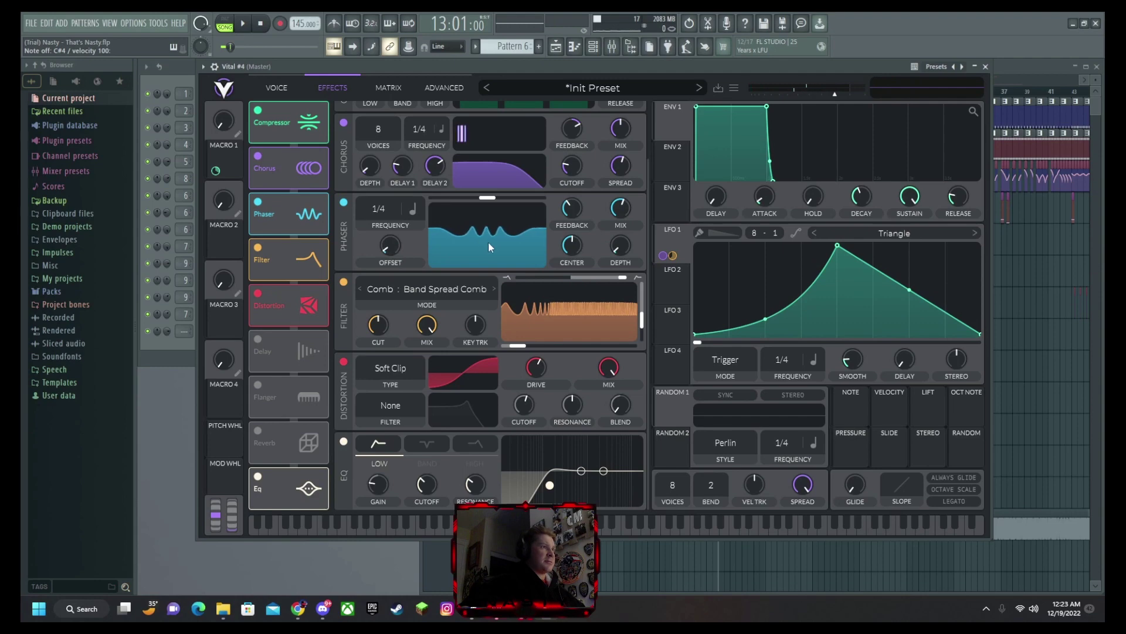
Raise the Phaser's center, lower its mix slightly and set the comb filter's resonance to about 41%.
{"action": "left_click_drag", "start_coordinate": [488, 241], "coordinate": [499, 230]}
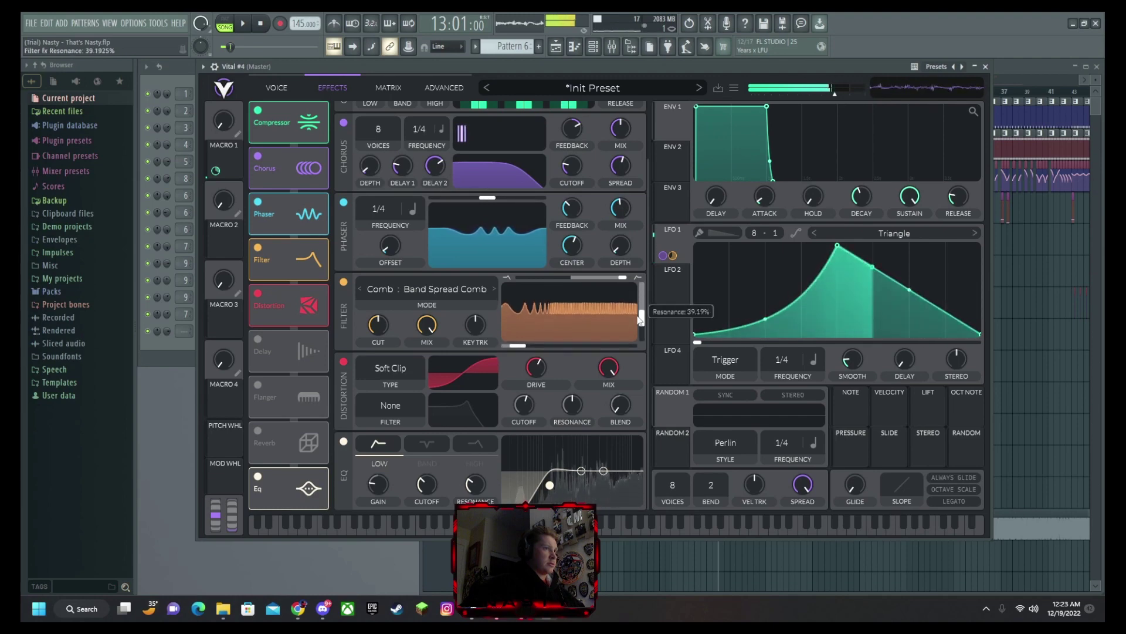
{"action": "scroll", "coordinate": [640, 317], "scroll_direction": "up", "scroll_amount": 1}
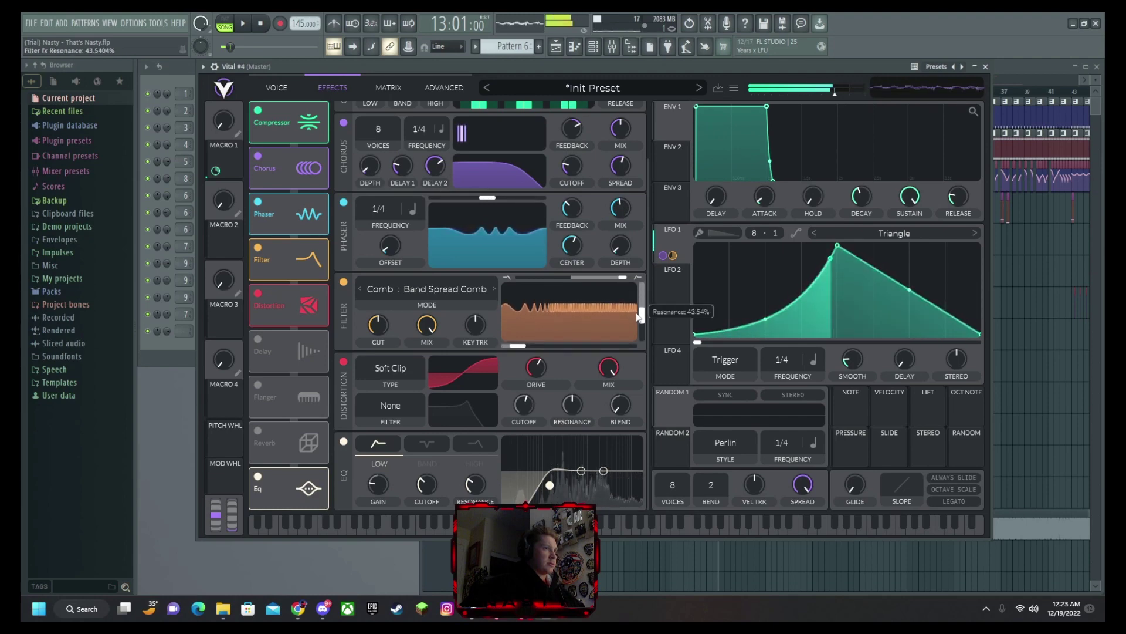
{"action": "left_click_drag", "start_coordinate": [639, 318], "coordinate": [640, 320]}
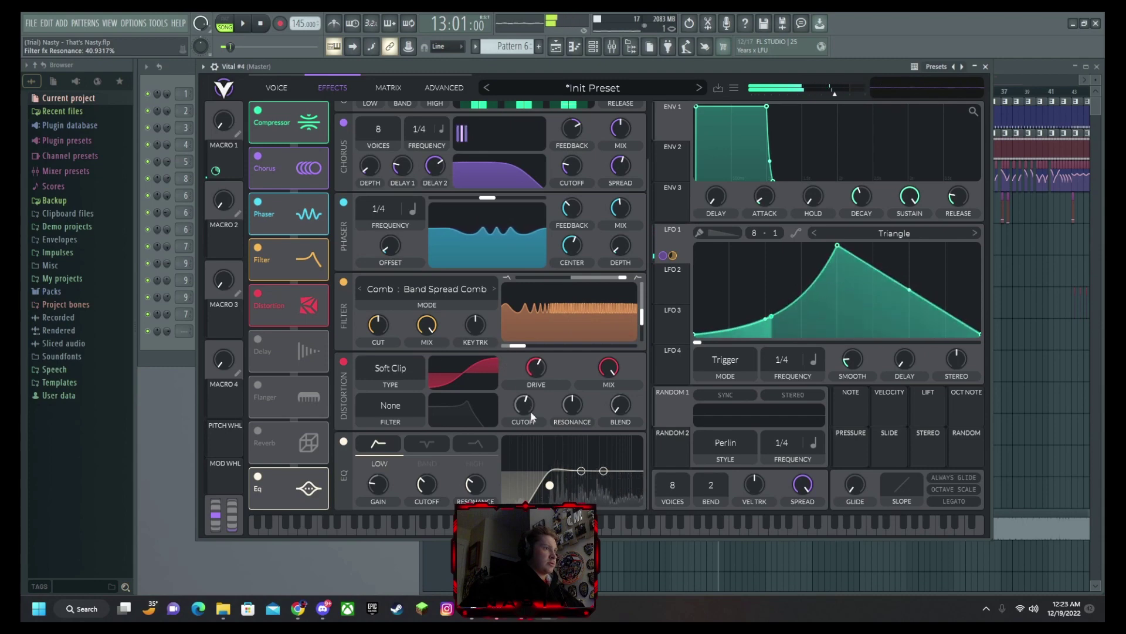
Lower the EQ low band's resonance slightly and adjust the Distortion's drive.
{"action": "left_click_drag", "start_coordinate": [546, 493], "coordinate": [551, 496]}
{"action": "left_click", "coordinate": [539, 367]}
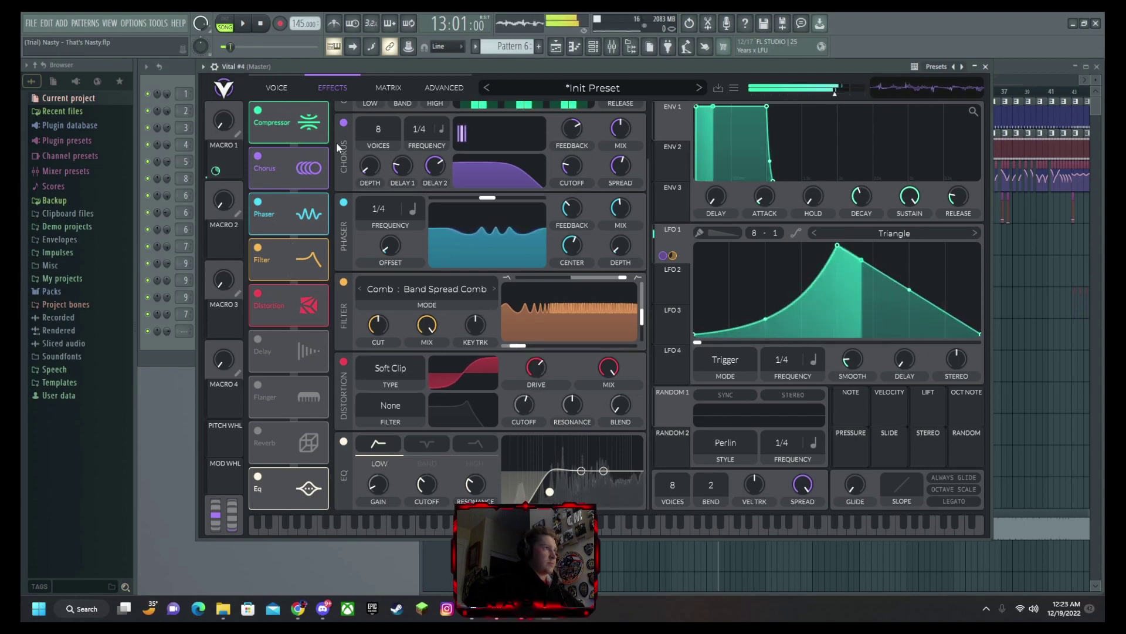
Set the Compressor's attack to 62.5% and its release to 58.5%.
{"action": "scroll", "coordinate": [336, 142], "scroll_direction": "up", "scroll_amount": 2}
{"action": "left_click_drag", "start_coordinate": [625, 122], "coordinate": [626, 119]}
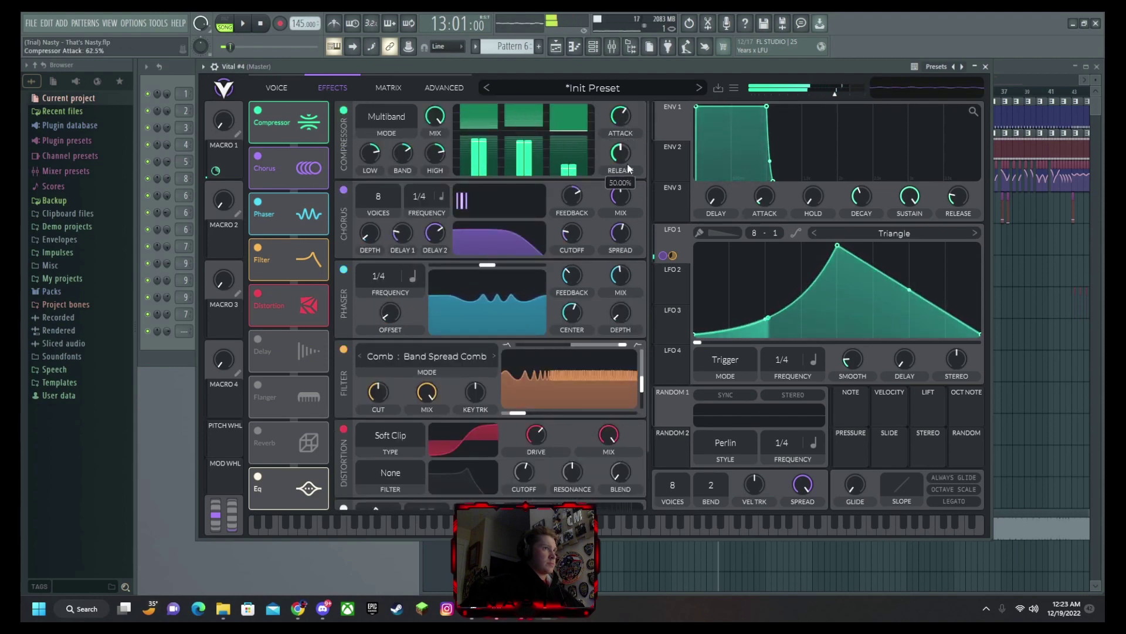
{"action": "left_click_drag", "start_coordinate": [628, 163], "coordinate": [628, 155]}
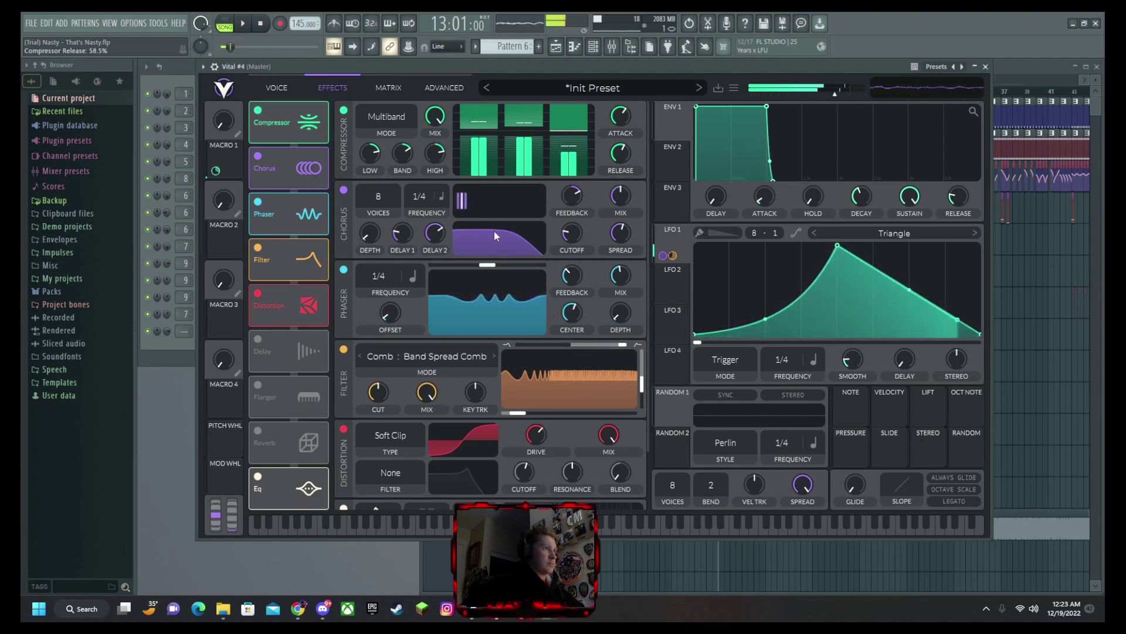
Raise the Chorus filter cutoff to about 102.4 and audition the bass with pitch wheel bends.
{"action": "mouse_move", "coordinate": [508, 233]}
{"action": "left_mouse_down"}
{"action": "mouse_move", "coordinate": [536, 234]}
{"action": "mouse_move", "coordinate": [523, 238]}
{"action": "left_mouse_up"}
{"action": "left_click_drag", "start_coordinate": [522, 237], "coordinate": [542, 233]}
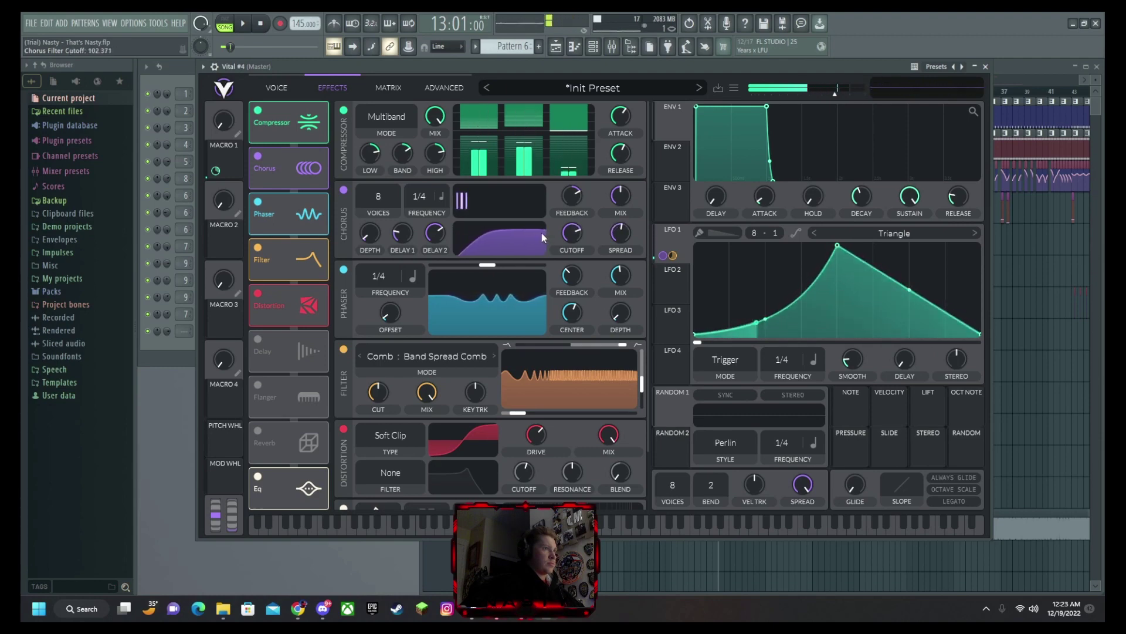
{"action": "mouse_move", "coordinate": [223, 512]}
{"action": "left_mouse_down"}
{"action": "mouse_move", "coordinate": [224, 479]}
{"action": "mouse_move", "coordinate": [225, 490]}
{"action": "left_mouse_up"}
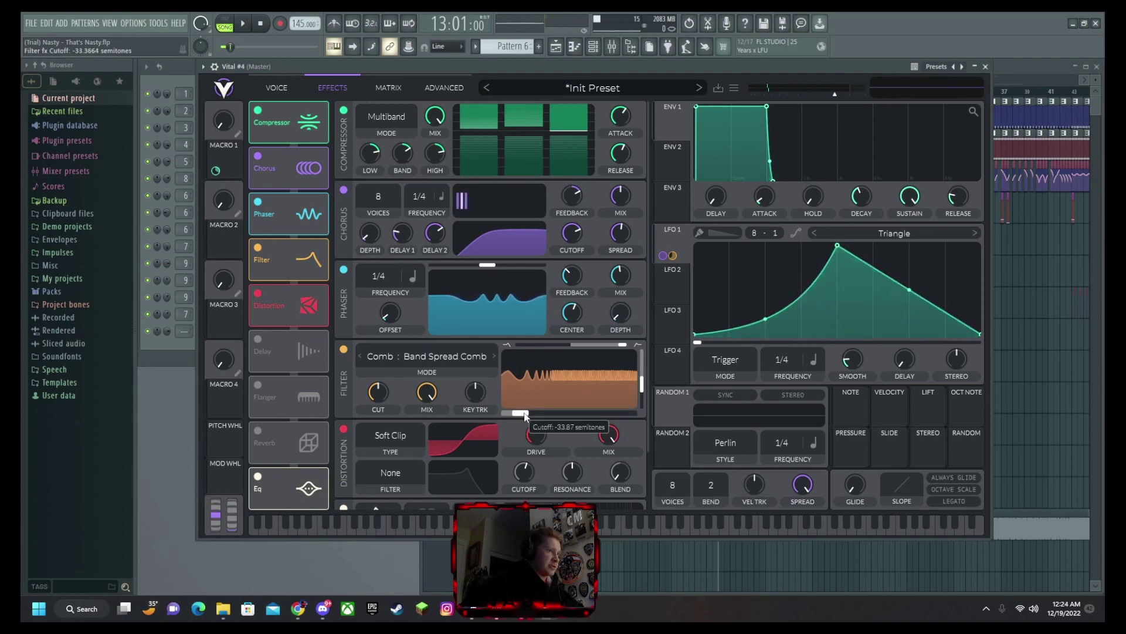
Lower the comb filter's cutoff, set its resonance to about 45.3% and audition the bass with pitch bends.
{"action": "left_click", "coordinate": [554, 62]}
{"action": "key", "text": "s"}
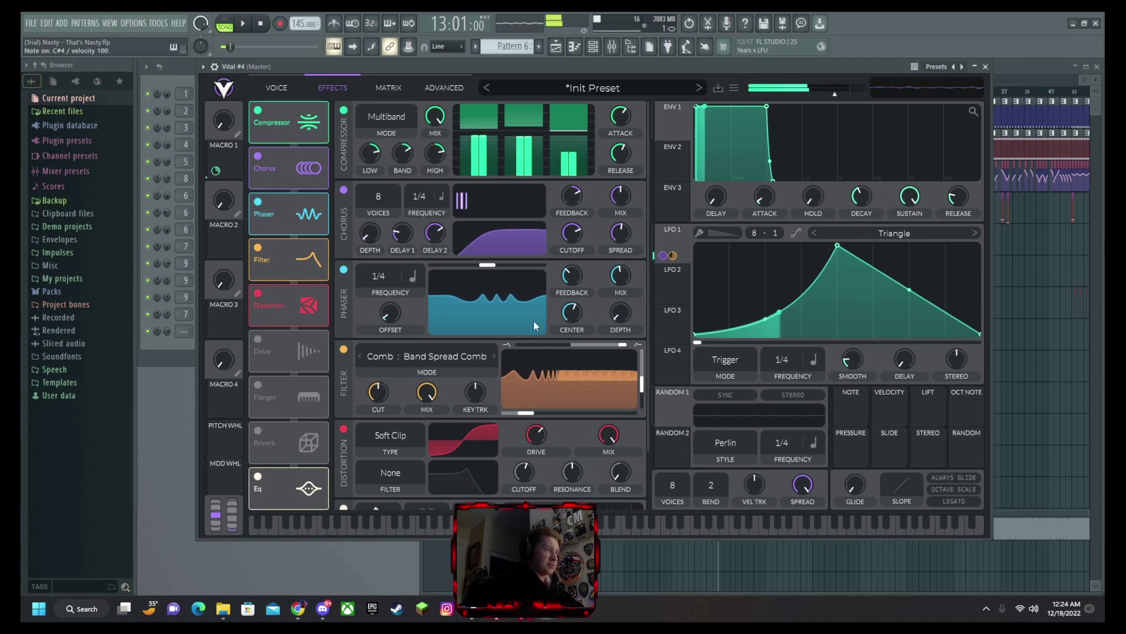
{"action": "left_click_drag", "start_coordinate": [522, 414], "coordinate": [512, 415]}
{"action": "left_click_drag", "start_coordinate": [640, 382], "coordinate": [639, 380]}
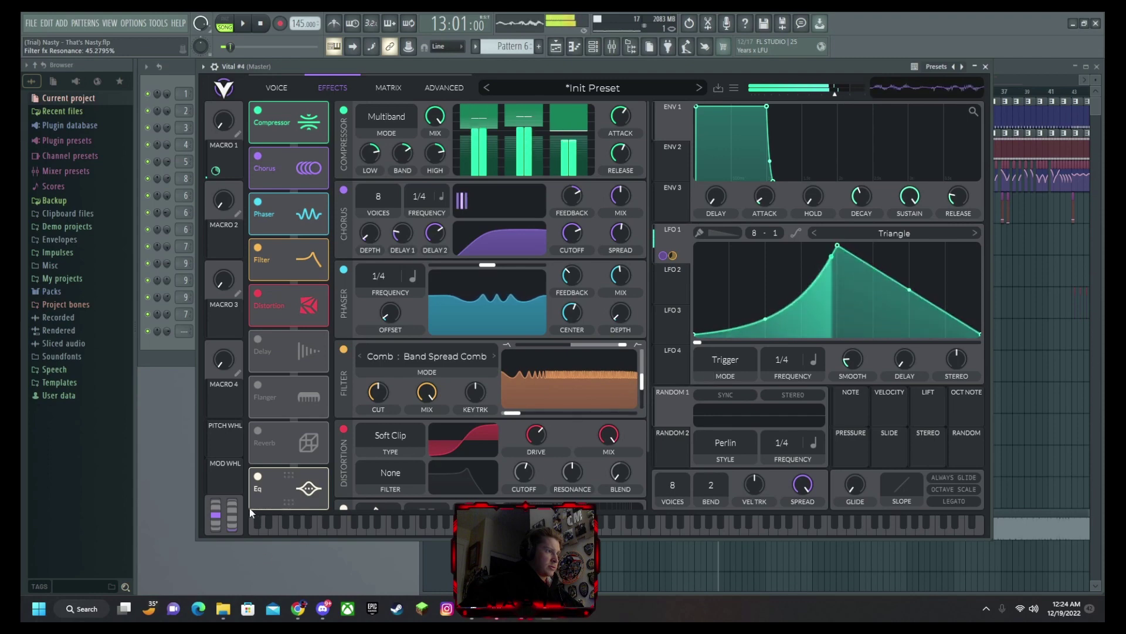
{"action": "mouse_move", "coordinate": [216, 511]}
{"action": "left_mouse_down"}
{"action": "mouse_move", "coordinate": [223, 476]}
{"action": "mouse_move", "coordinate": [223, 513]}
{"action": "left_mouse_up"}
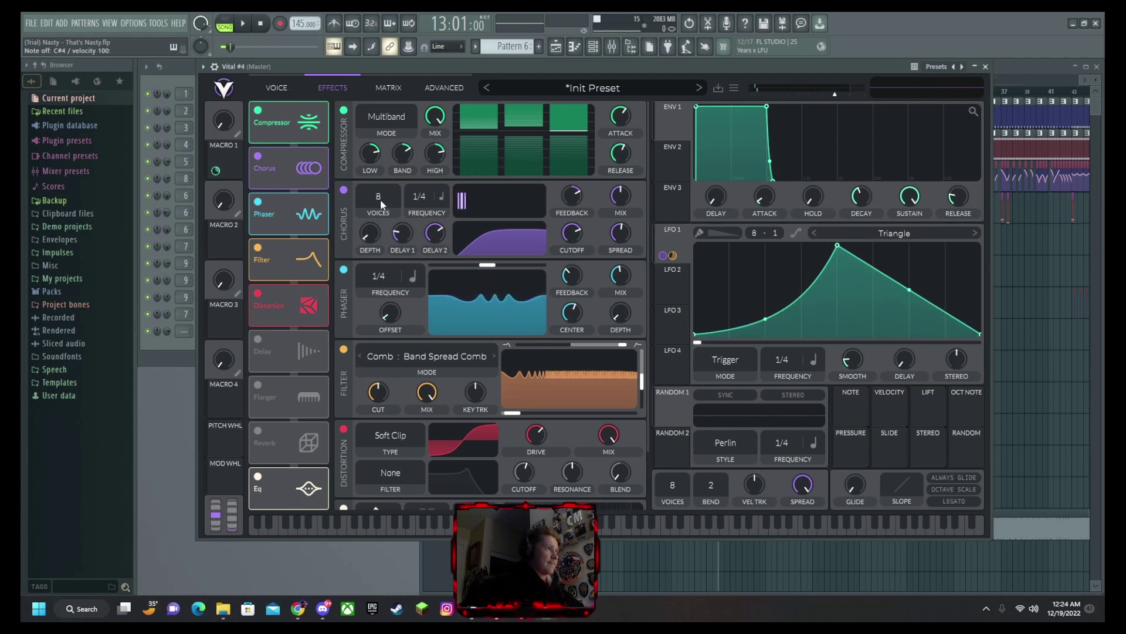
Try the Chorus with 4 voices, return it to 8 and set the comb filter's cutoff to about -36.2 semitones.
{"action": "left_click_drag", "start_coordinate": [378, 199], "coordinate": [376, 251]}
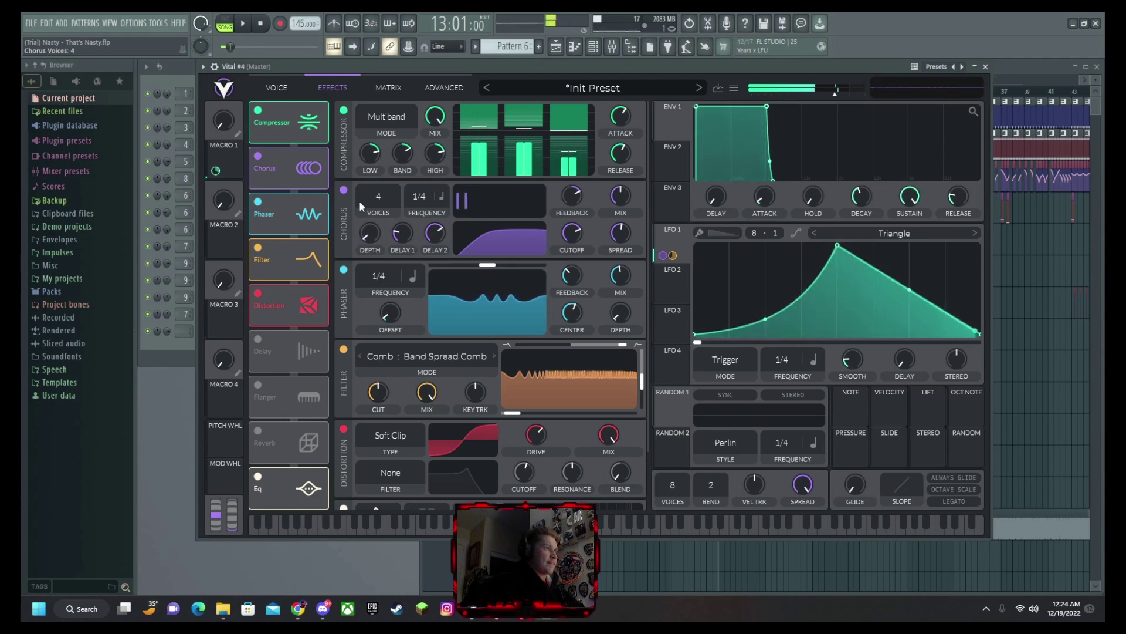
{"action": "left_click_drag", "start_coordinate": [359, 201], "coordinate": [386, 166]}
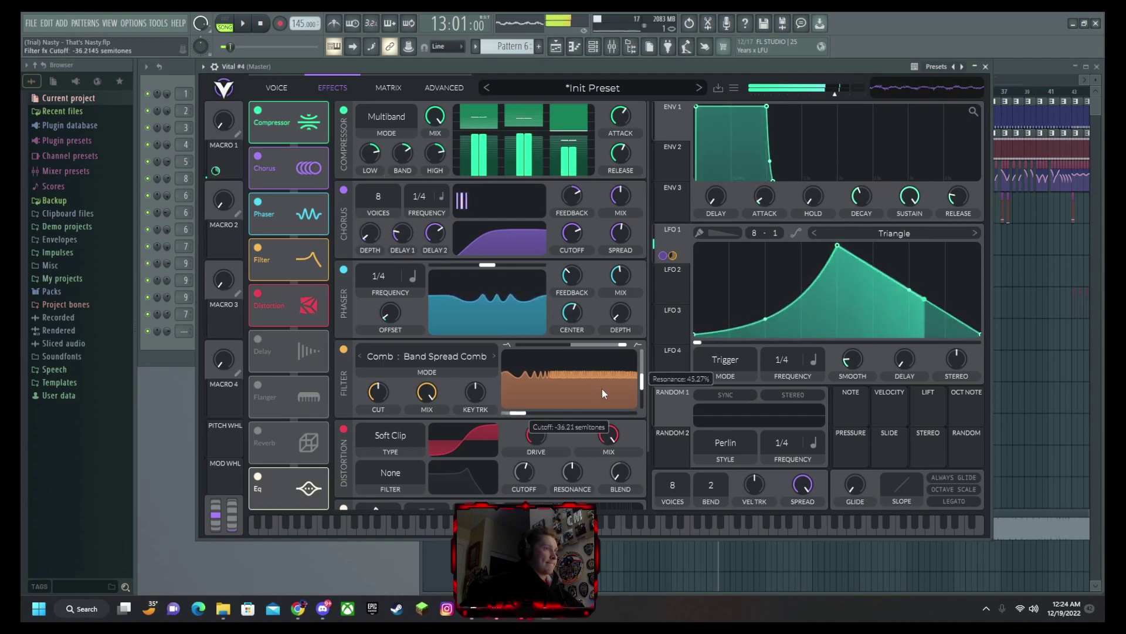
{"action": "left_click_drag", "start_coordinate": [602, 389], "coordinate": [602, 392]}
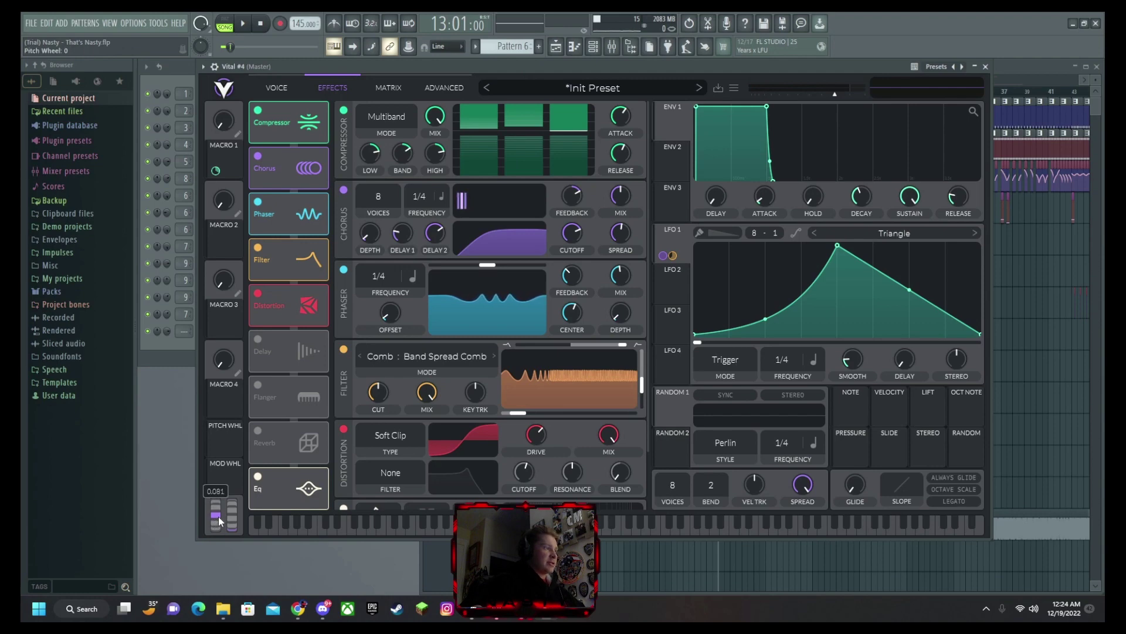
Audition a note while bending the pitch wheel, and close the Vital window.
{"action": "key", "text": "s"}
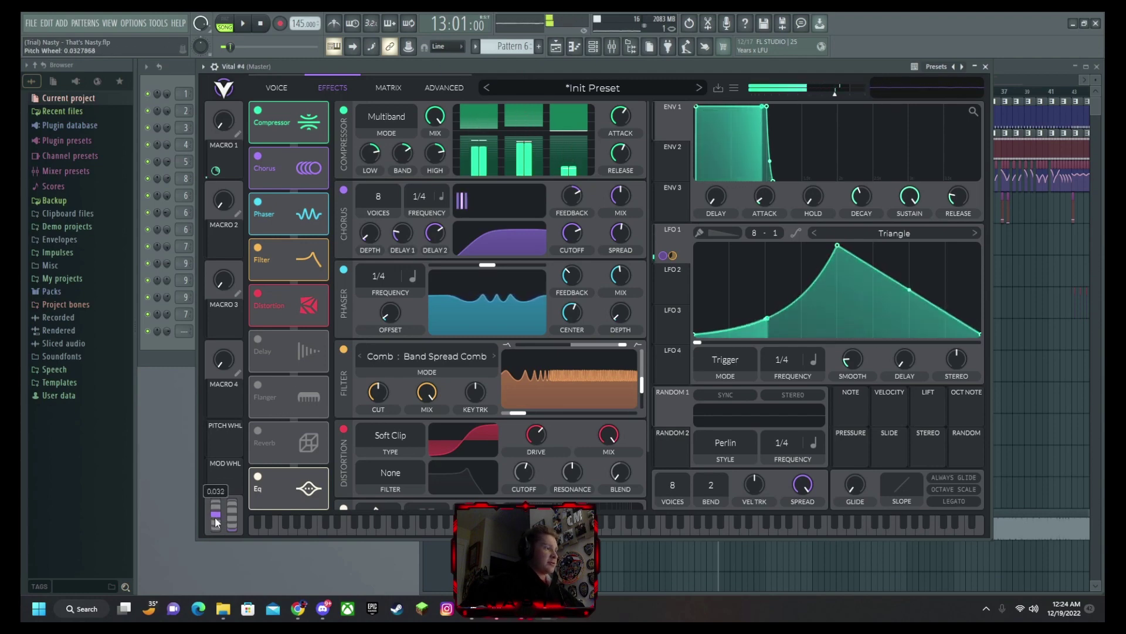
{"action": "left_click_drag", "start_coordinate": [221, 515], "coordinate": [223, 512]}
{"action": "left_click", "coordinate": [985, 67]}
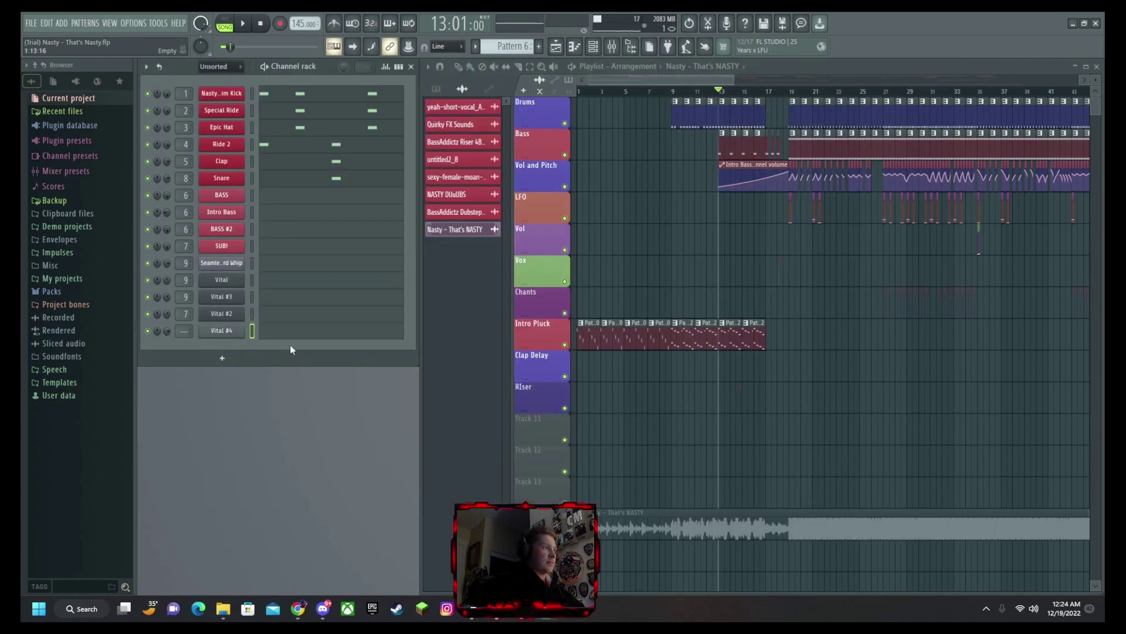
{"action": "left_click", "coordinate": [279, 334]}
{"action": "left_click", "coordinate": [603, 340]}
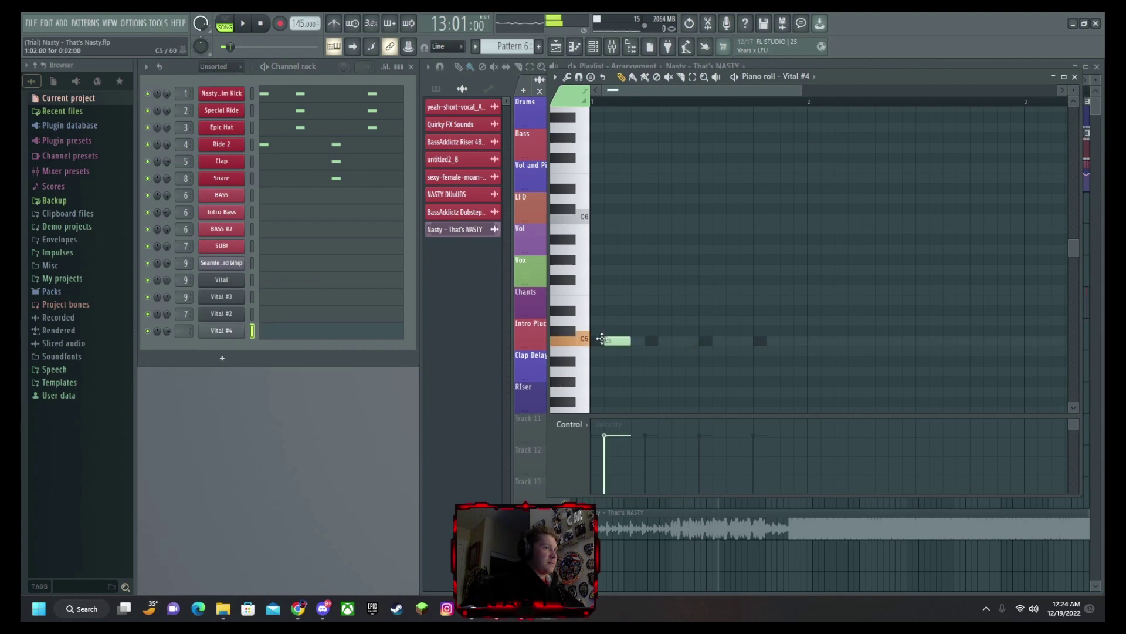
{"action": "right_click", "coordinate": [627, 340]}
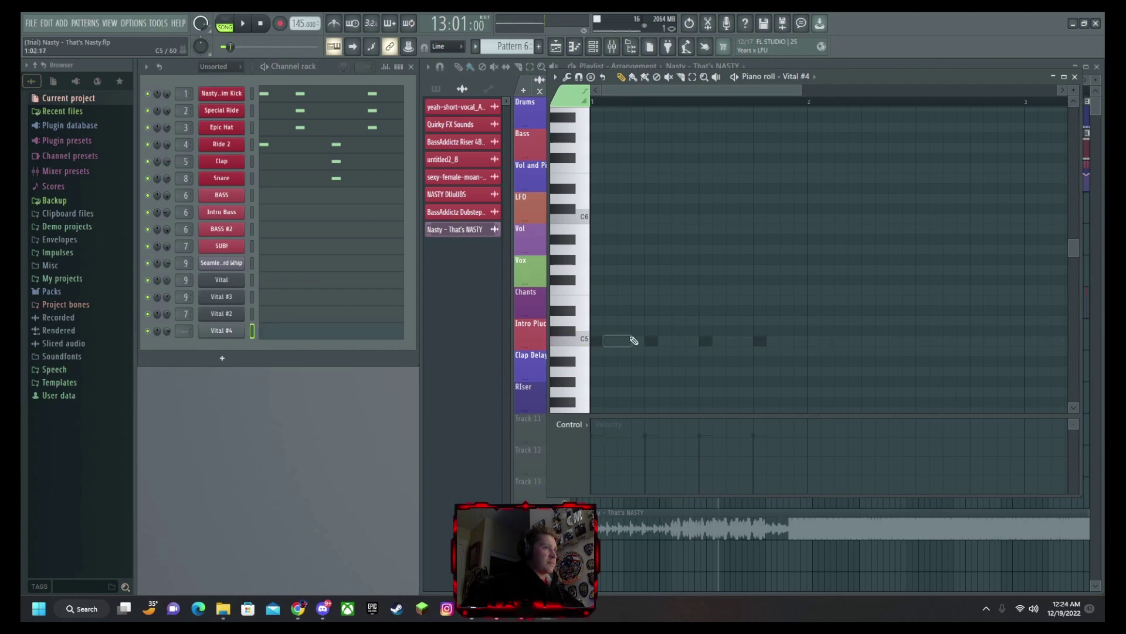
{"action": "left_click", "coordinate": [1076, 77]}
Create the empty Pattern 27 and route the Vital #4 channel to mixer track 20.
{"action": "left_click", "coordinate": [705, 68]}
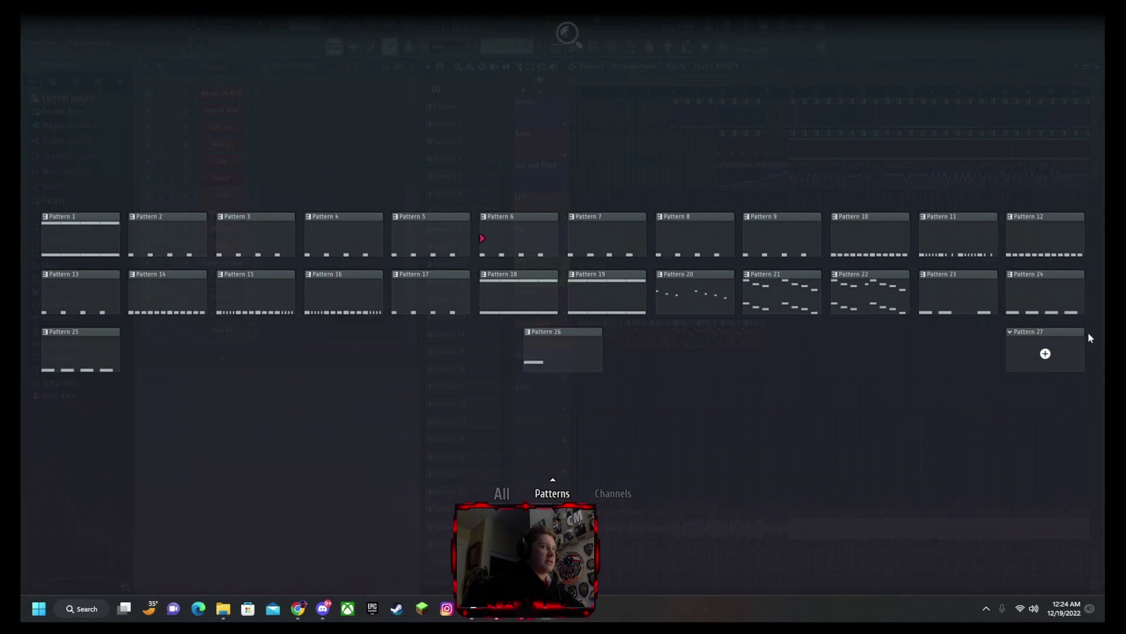
{"action": "left_click", "coordinate": [1045, 352]}
{"action": "left_click_drag", "start_coordinate": [186, 333], "coordinate": [186, 314]}
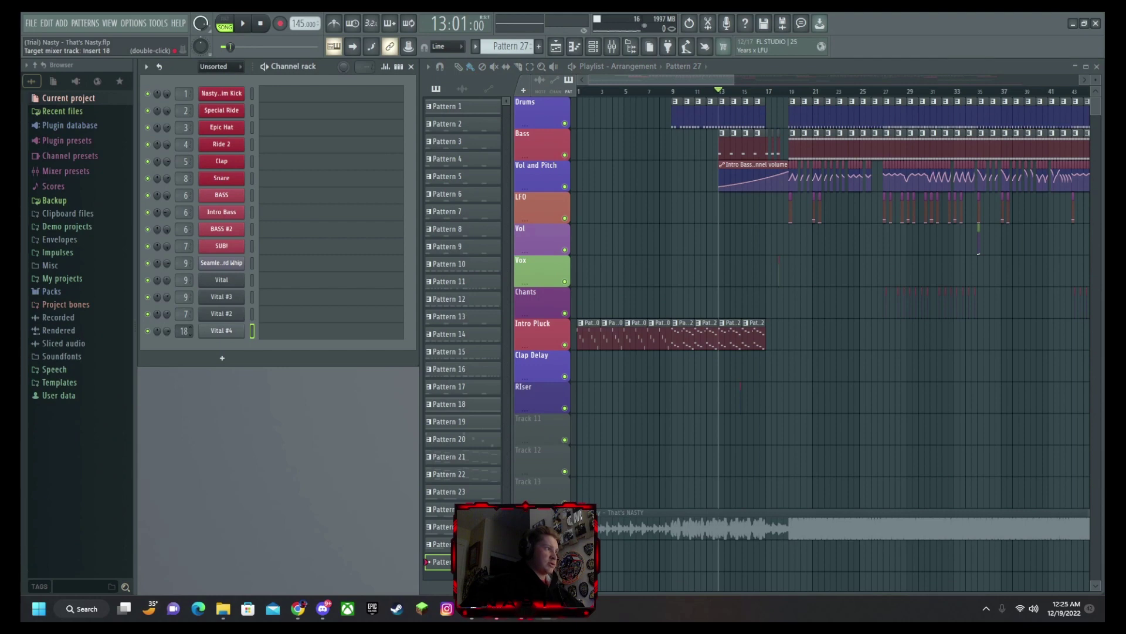
Write four consecutive D4 notes, each four steps long, filling bar 1 of Vital #4's piano roll in Pattern 27.
{"action": "left_click", "coordinate": [296, 332]}
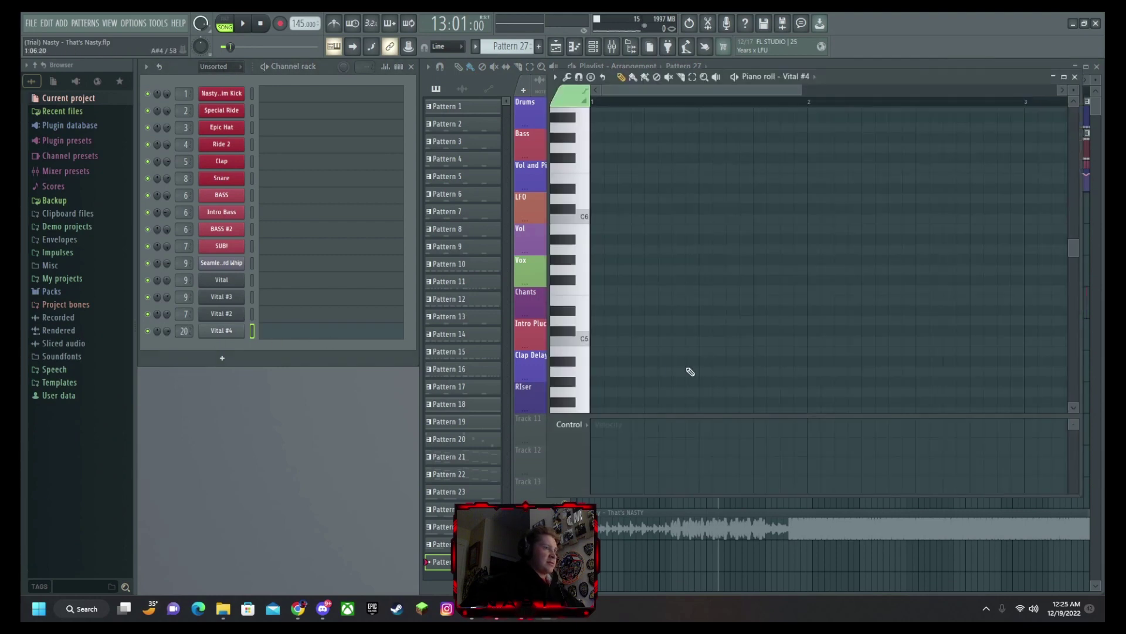
{"action": "scroll", "coordinate": [611, 351], "scroll_direction": "down", "scroll_amount": 4}
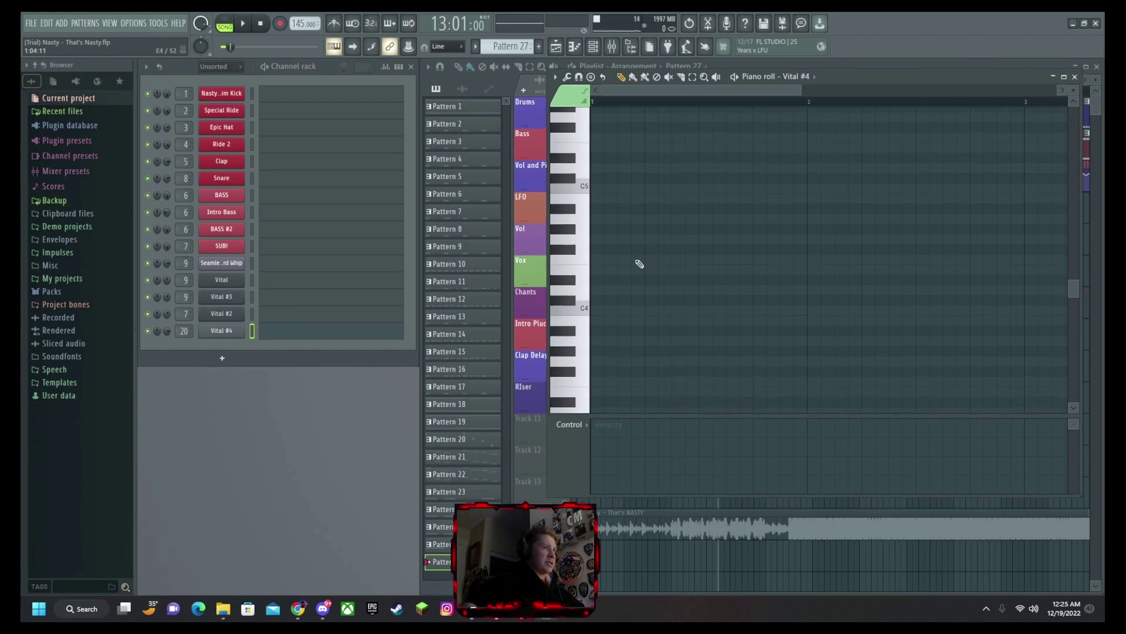
{"action": "left_click", "coordinate": [596, 290]}
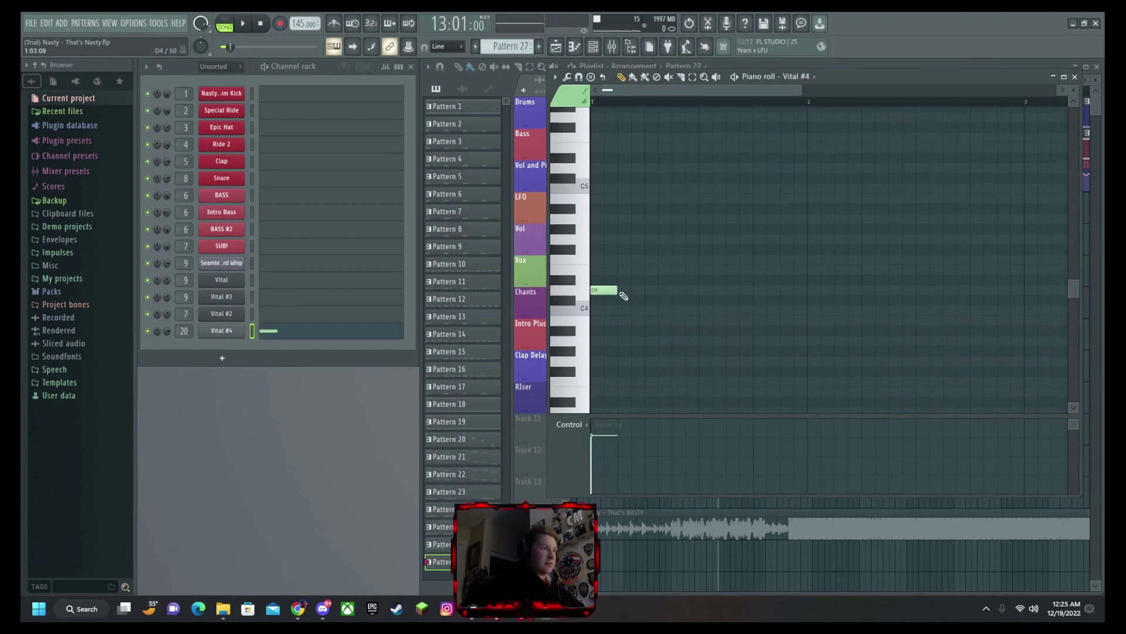
{"action": "left_click", "coordinate": [654, 292]}
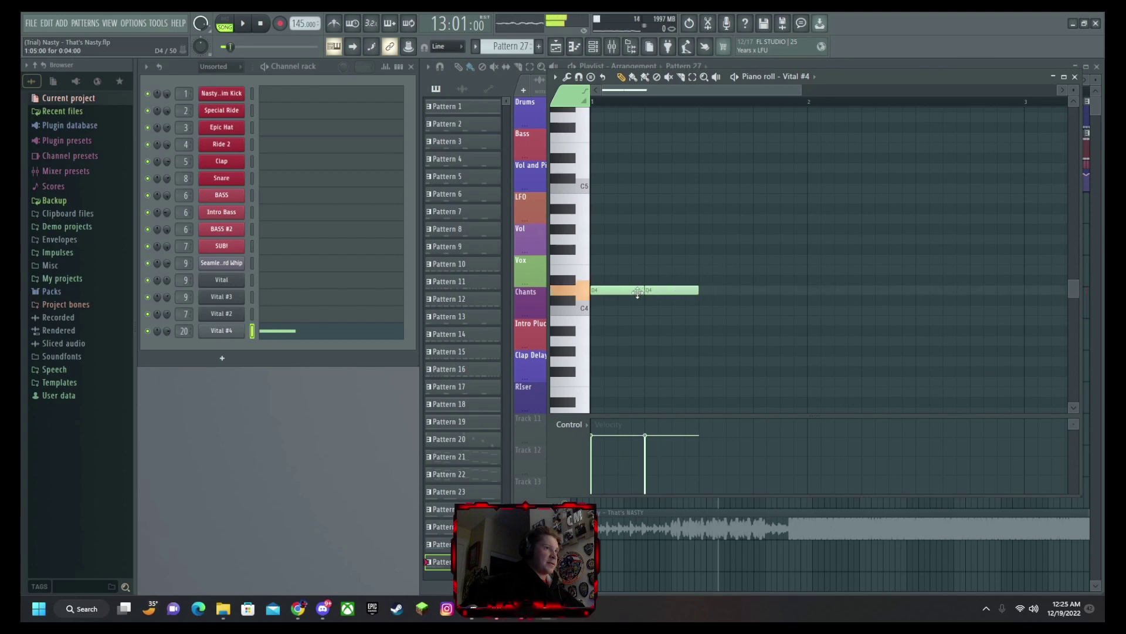
{"action": "left_click", "coordinate": [710, 290]}
{"action": "left_click", "coordinate": [765, 290]}
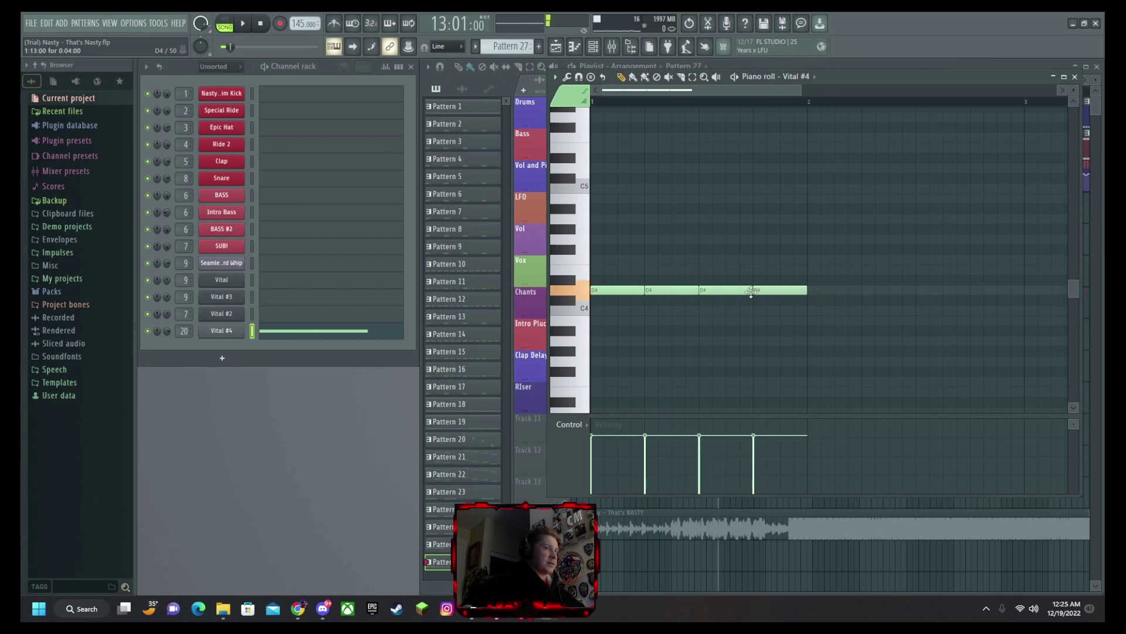
Play Pattern 27 in a loop, delete the stray C4 note near the end of bar 1 and select the four D4 notes.
{"action": "key", "text": "space"}
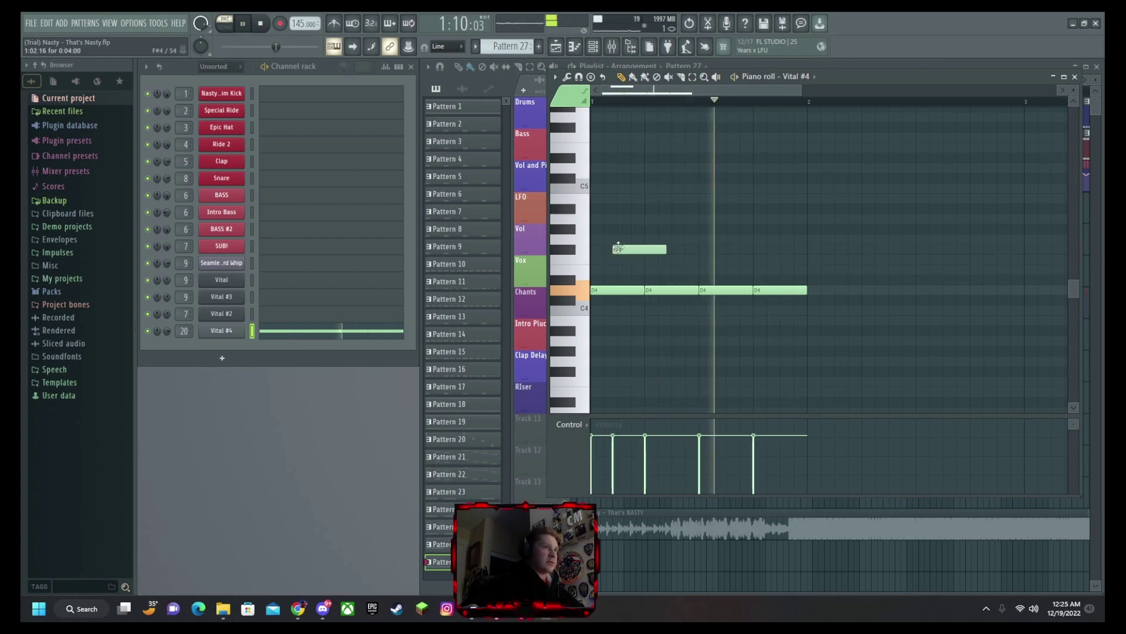
{"action": "left_click", "coordinate": [797, 311]}
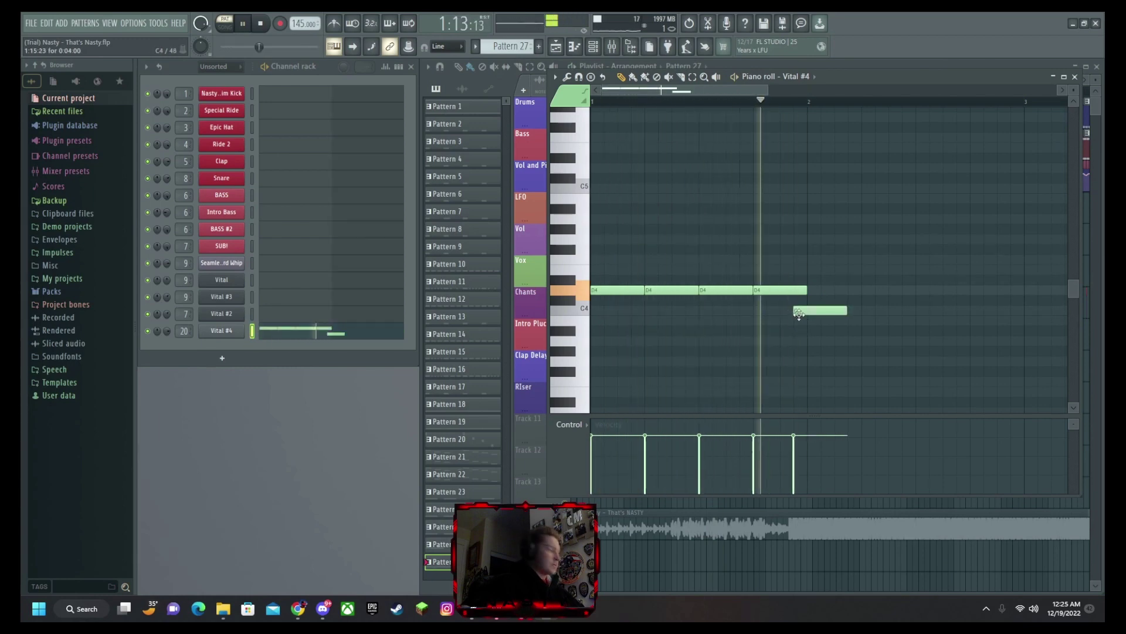
{"action": "right_click", "coordinate": [798, 311]}
{"action": "left_click_drag", "start_coordinate": [799, 307], "coordinate": [621, 284]}
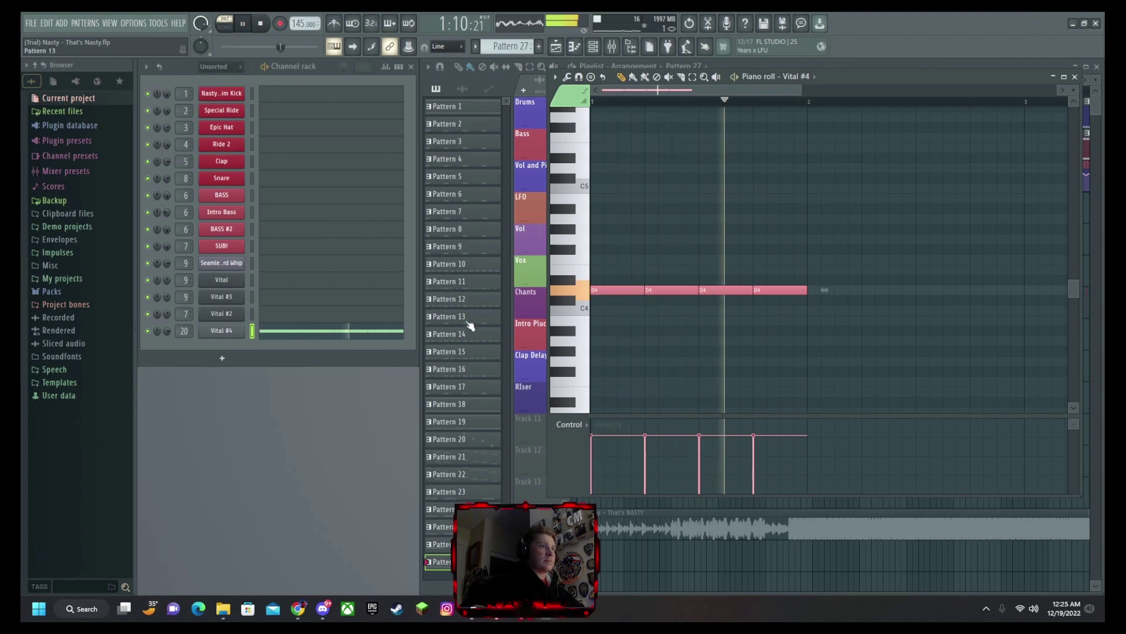
{"action": "key", "text": "space"}
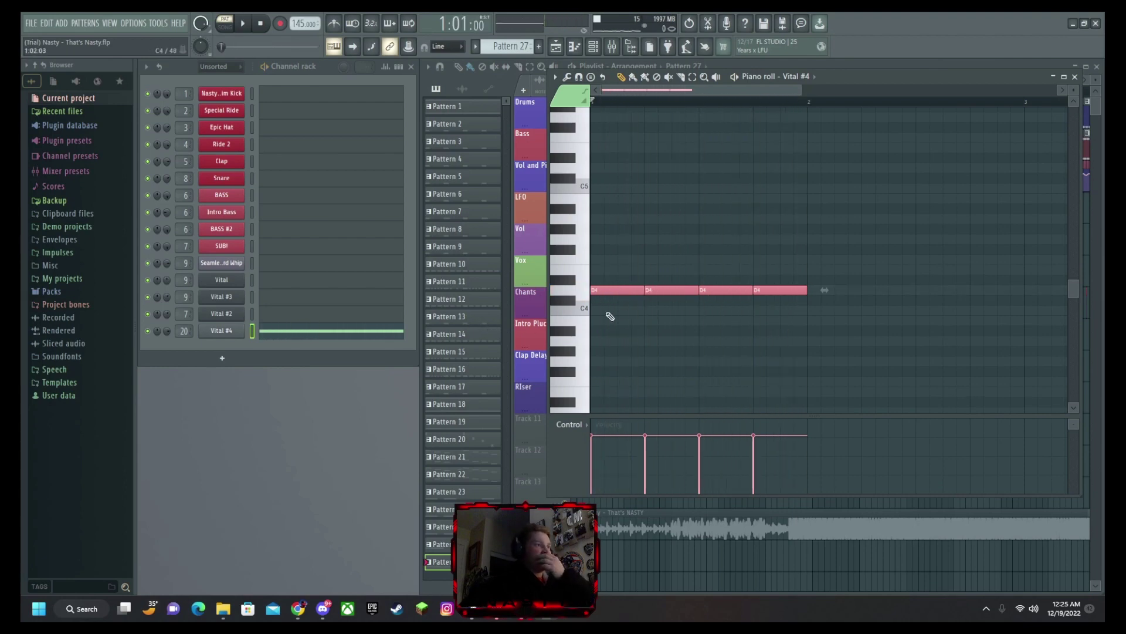
Audition the Vital #4 bass by playing Pattern 27 twice.
{"action": "mouse_move", "coordinate": [608, 293]}
{"action": "left_mouse_down"}
{"action": "mouse_move", "coordinate": [609, 306]}
{"action": "mouse_move", "coordinate": [606, 284]}
{"action": "mouse_move", "coordinate": [603, 297]}
{"action": "left_mouse_up"}
{"action": "key", "text": "space"}
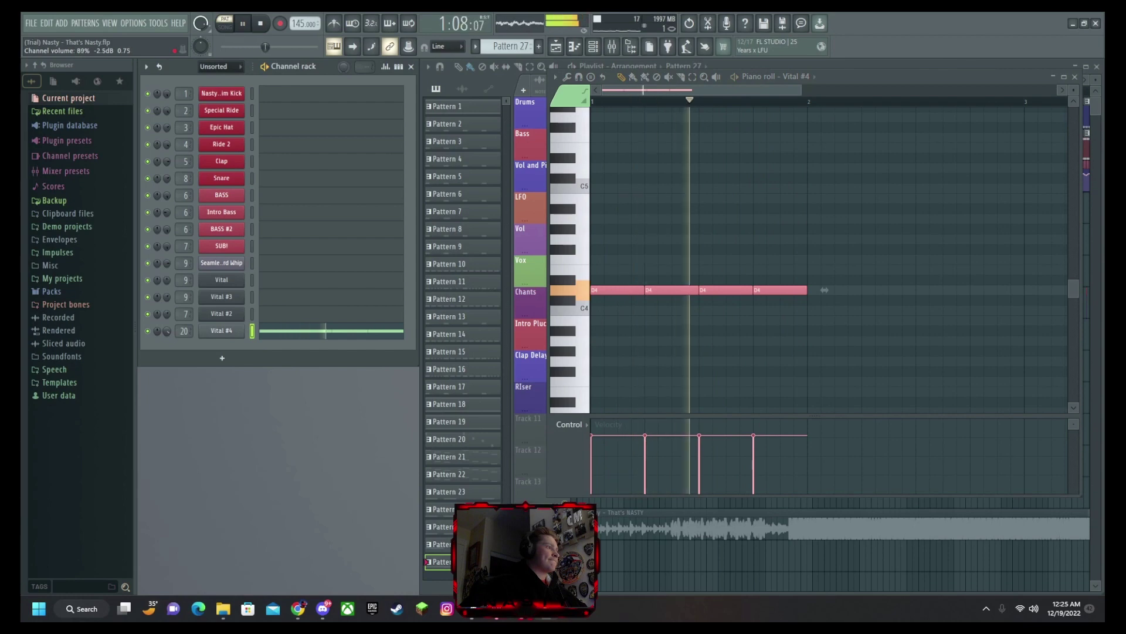
{"action": "key", "text": "space"}
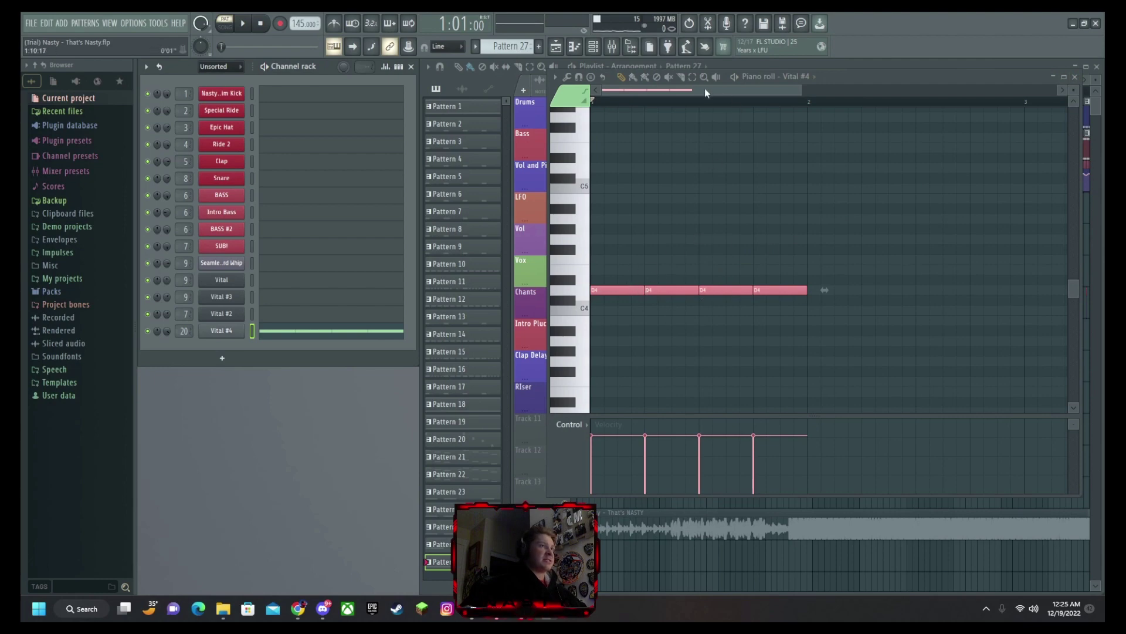
{"action": "key", "text": "space"}
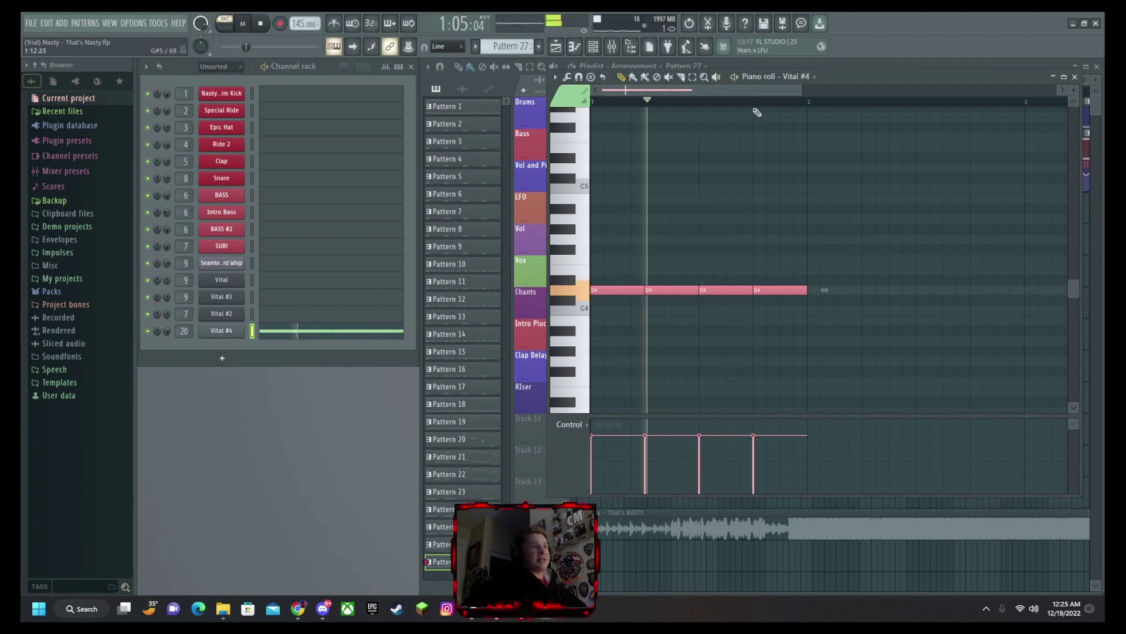
{"action": "key", "text": "space"}
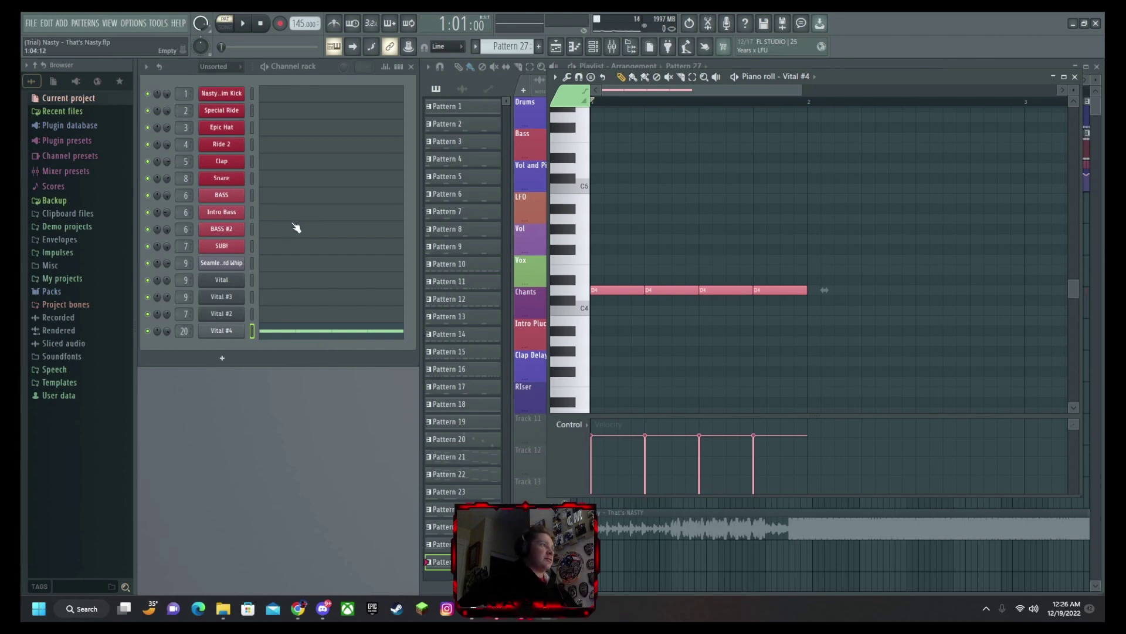
Write four consecutive D3 notes, each four steps long, filling bar 1 of the SUB! channel's piano roll, and play the pattern.
{"action": "left_click", "coordinate": [295, 251]}
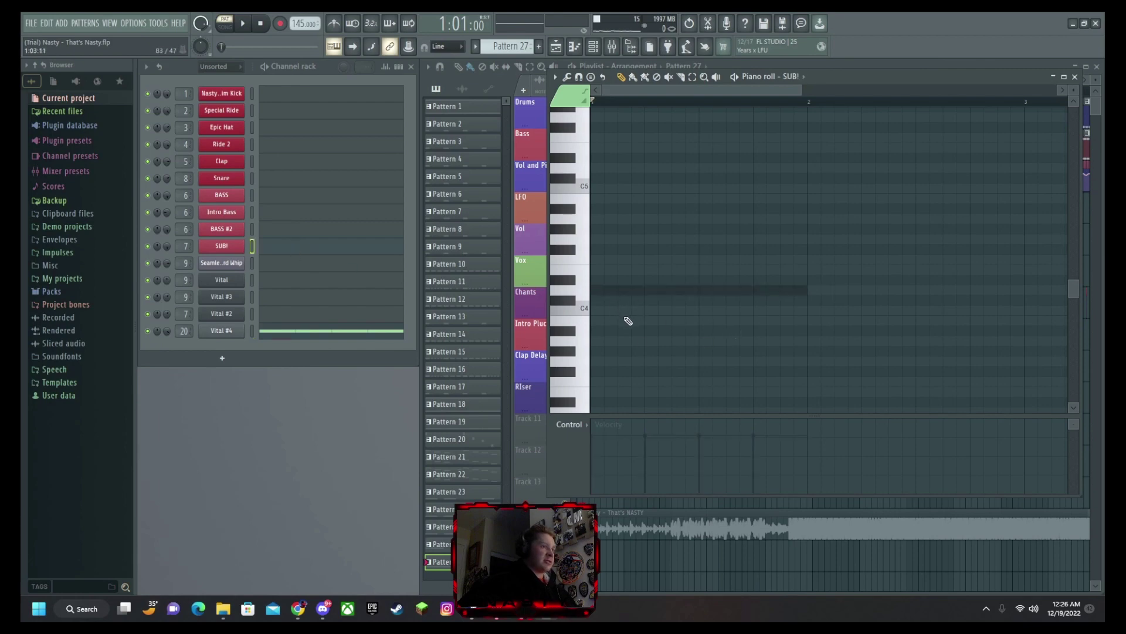
{"action": "scroll", "coordinate": [645, 367], "scroll_direction": "down", "scroll_amount": 3}
{"action": "left_click", "coordinate": [643, 385]}
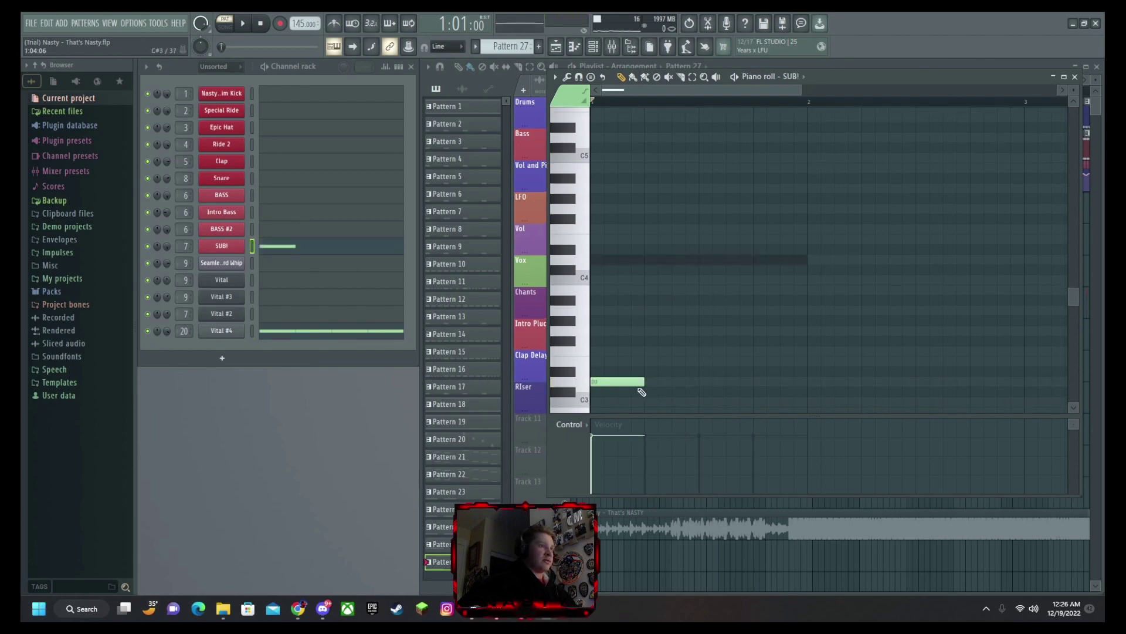
{"action": "left_click", "coordinate": [649, 383]}
{"action": "left_click", "coordinate": [727, 384]}
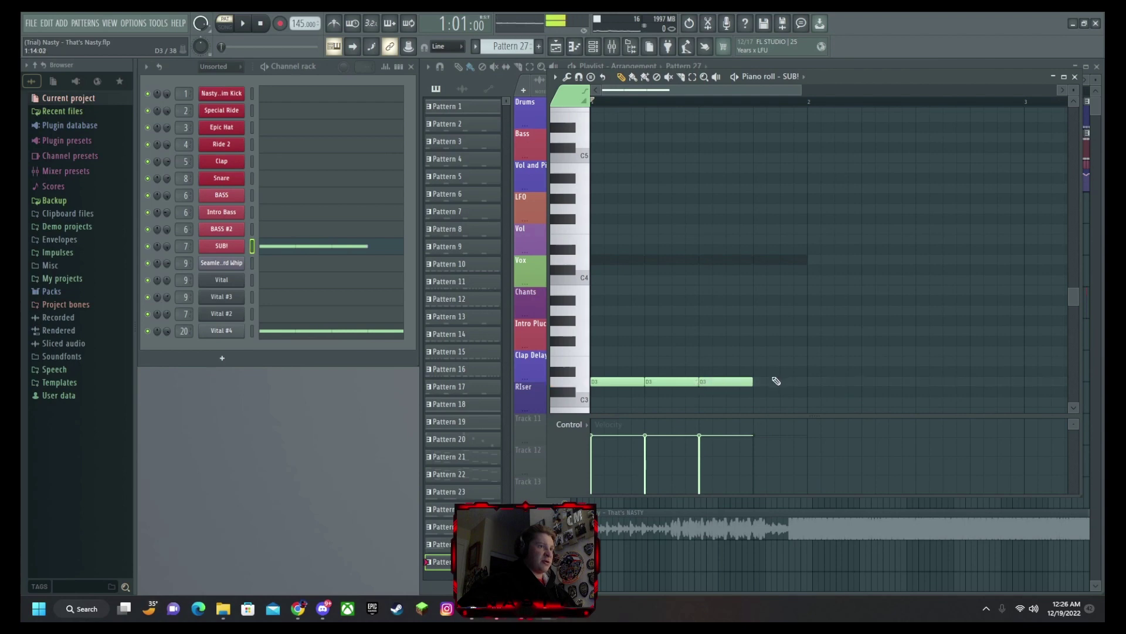
{"action": "left_click", "coordinate": [775, 382]}
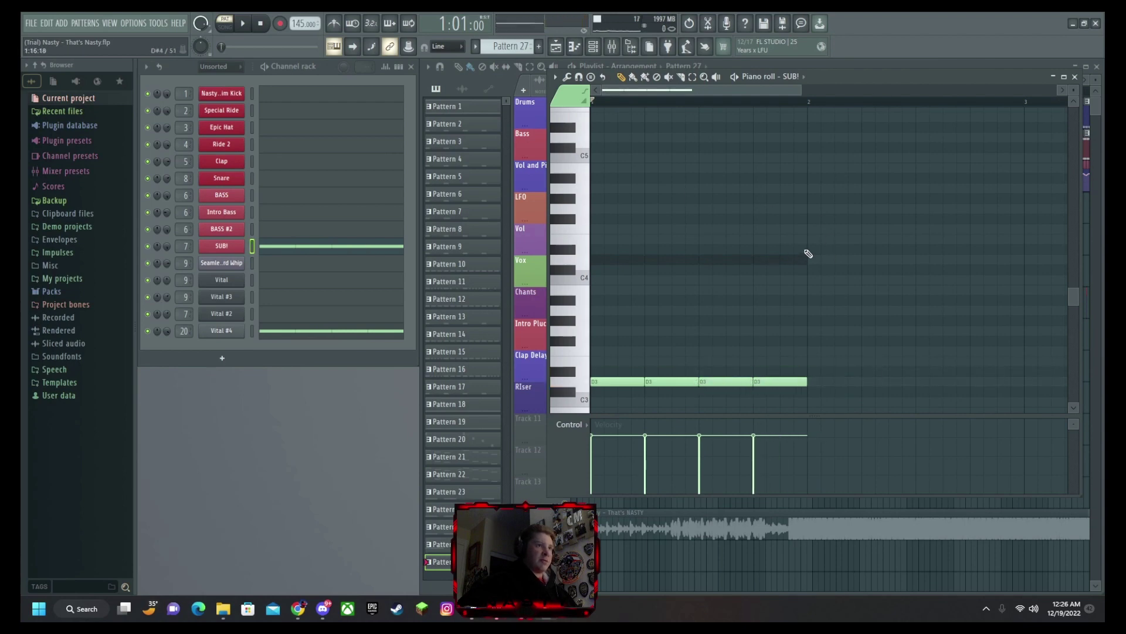
{"action": "key", "text": "space"}
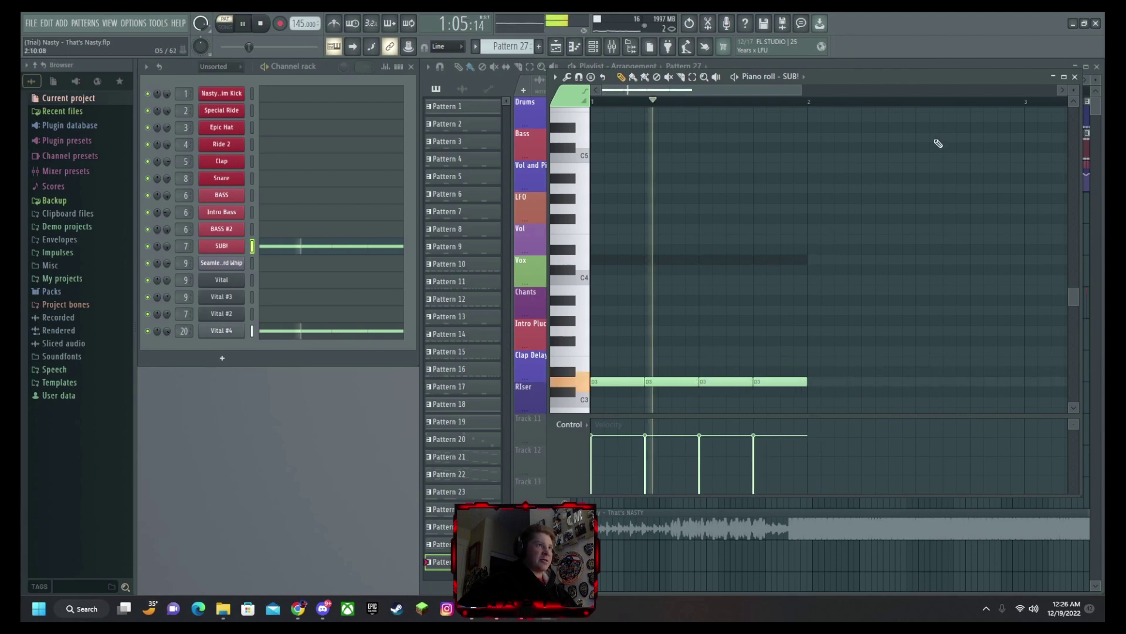
Close the piano roll, load Soundgoodizer into slot 1 of mixer Insert 20, and audition the pattern with it.
{"action": "left_click", "coordinate": [1077, 80]}
{"action": "left_click", "coordinate": [612, 46]}
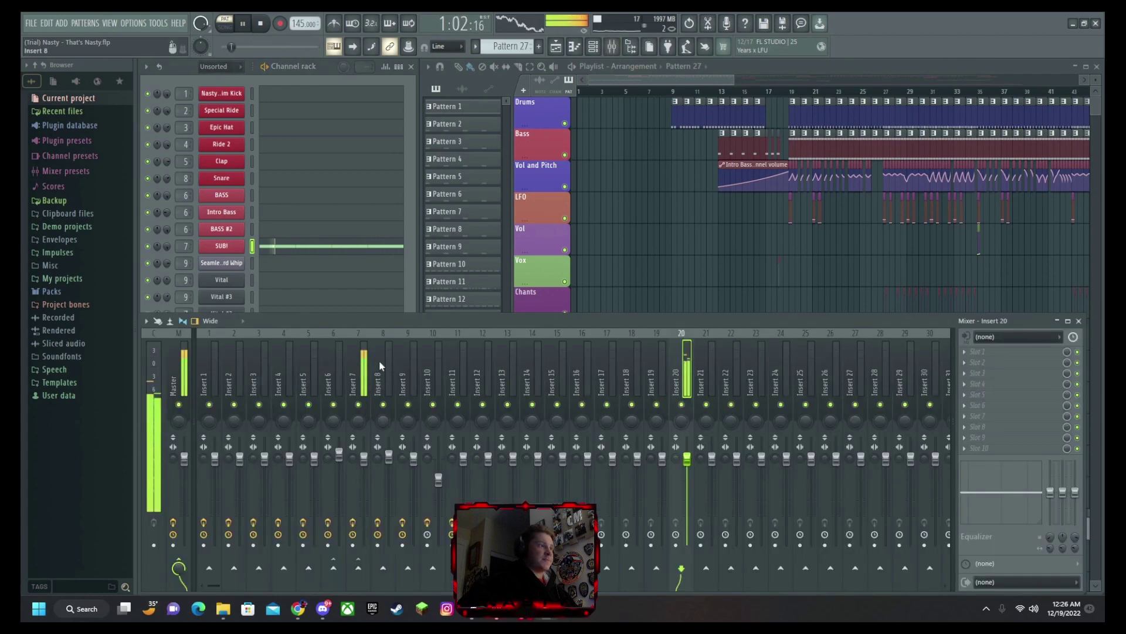
{"action": "key", "text": "space"}
{"action": "left_click", "coordinate": [986, 352]}
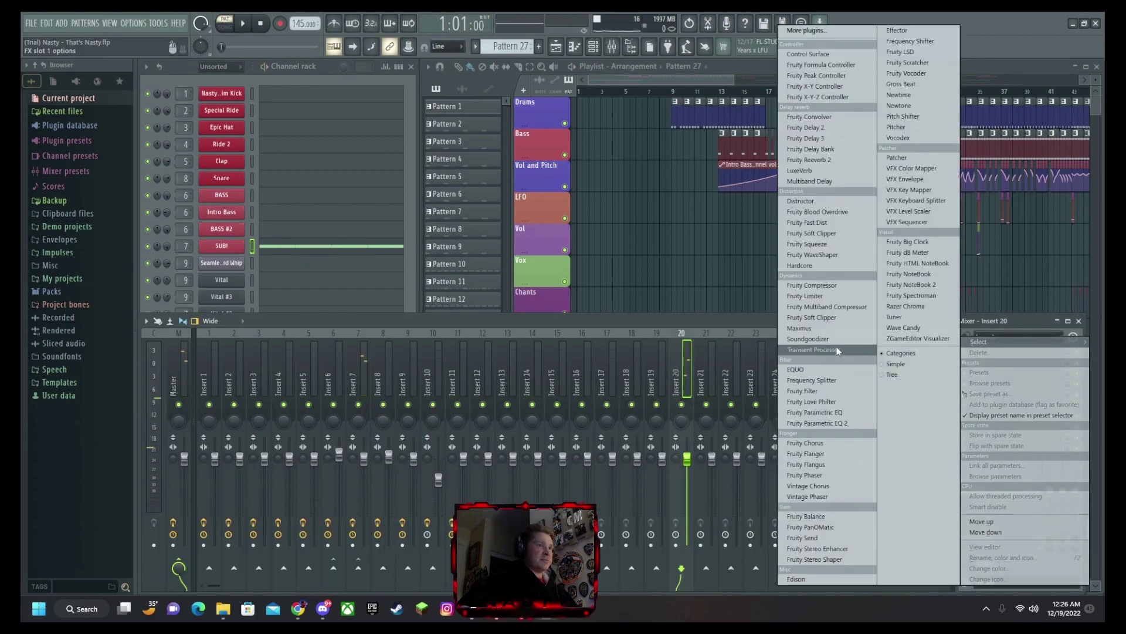
{"action": "left_click", "coordinate": [822, 339]}
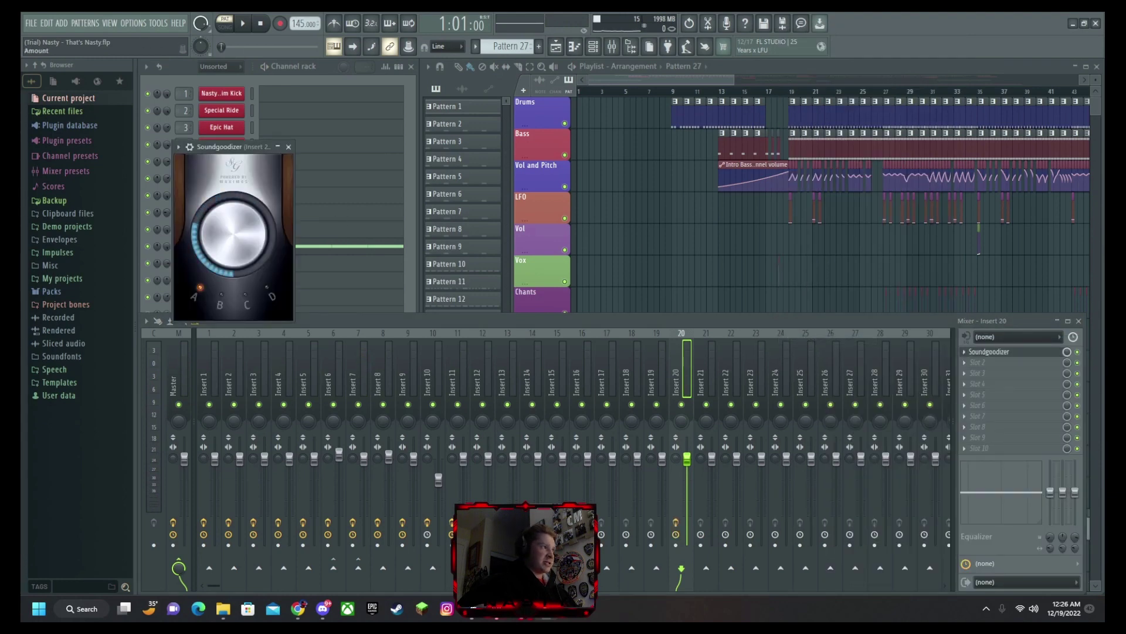
{"action": "key", "text": "space"}
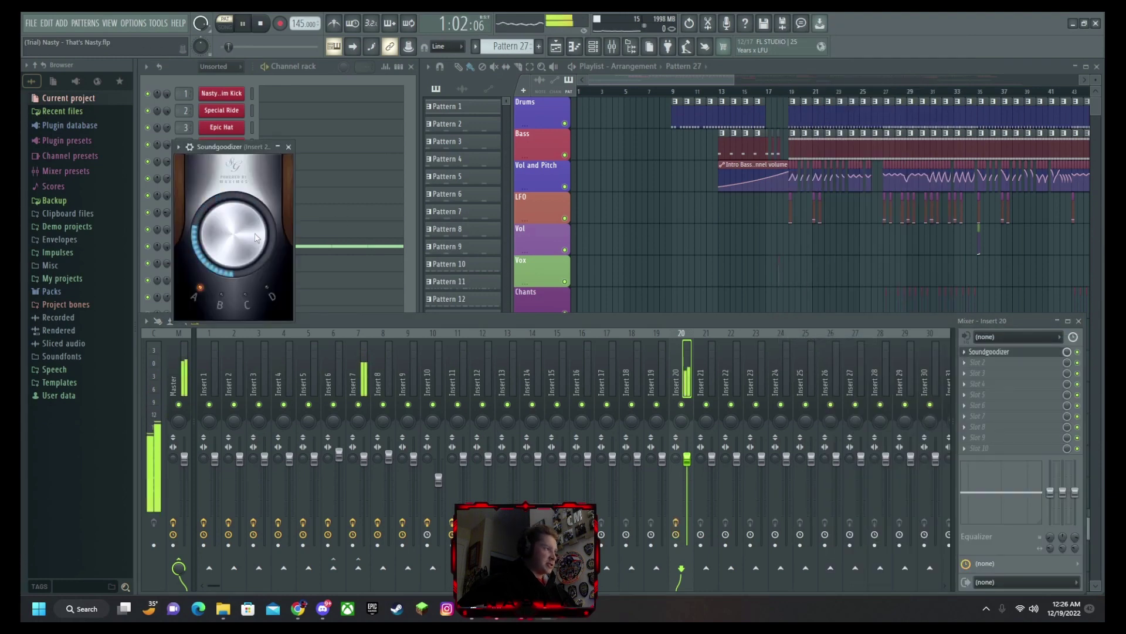
{"action": "left_click", "coordinate": [288, 147]}
{"action": "key", "text": "space"}
Load Effector into slot 2 of Insert 20 as an active reverb, with Y at about 60 and an adjusted dry/wet mix.
{"action": "left_click", "coordinate": [978, 363]}
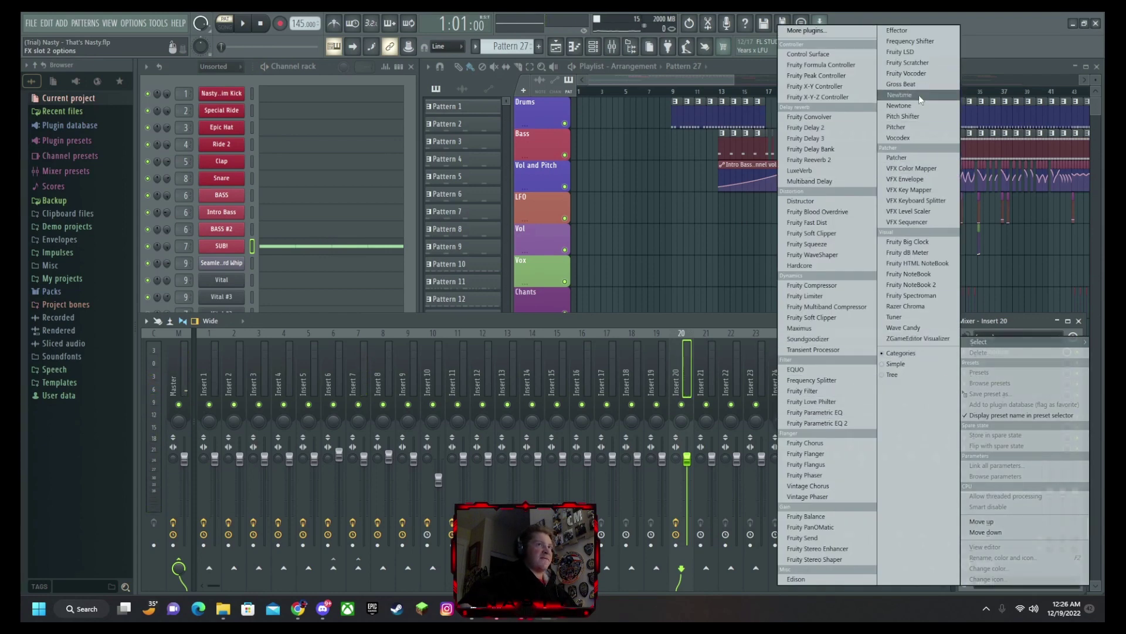
{"action": "left_click", "coordinate": [920, 33]}
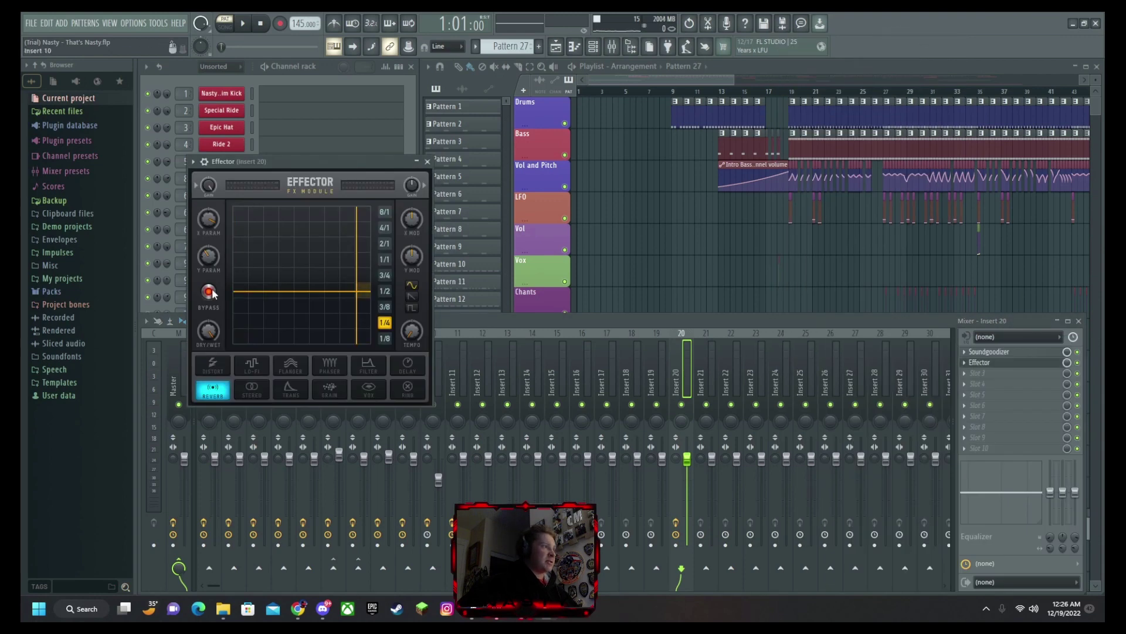
{"action": "key", "text": "space"}
{"action": "left_click_drag", "start_coordinate": [349, 286], "coordinate": [299, 261]}
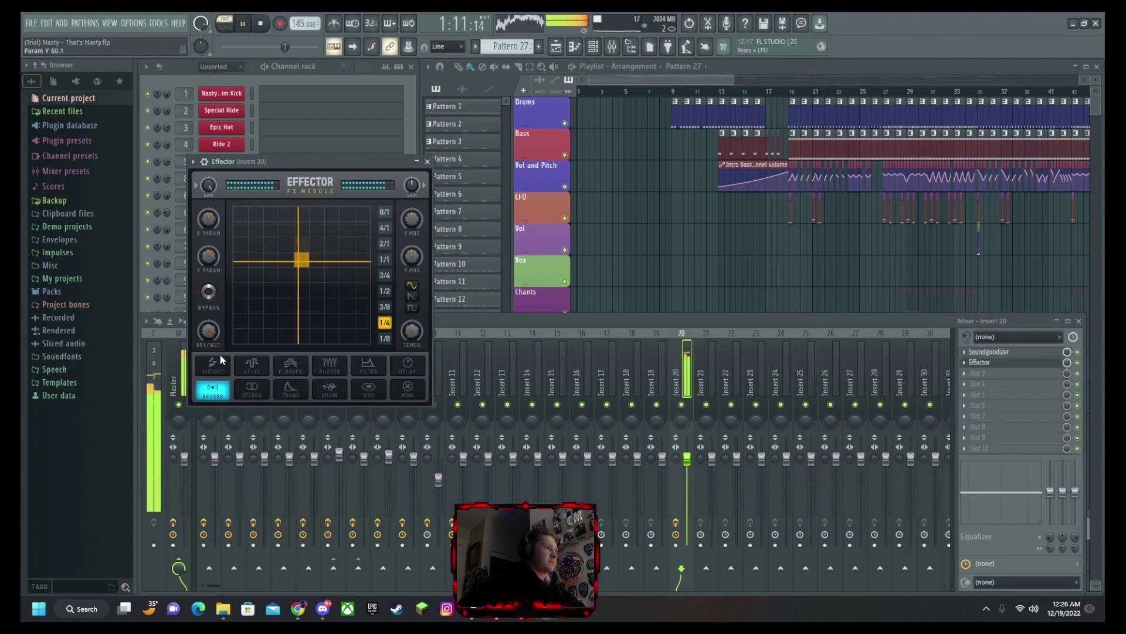
{"action": "left_click_drag", "start_coordinate": [209, 332], "coordinate": [209, 361]}
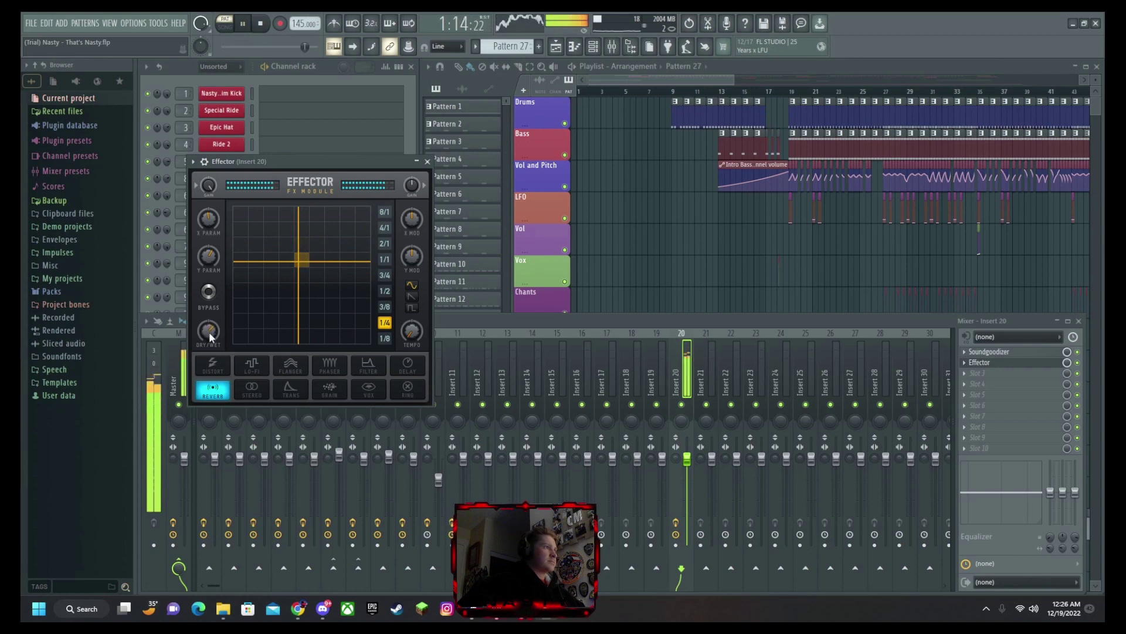
{"action": "key", "text": "space"}
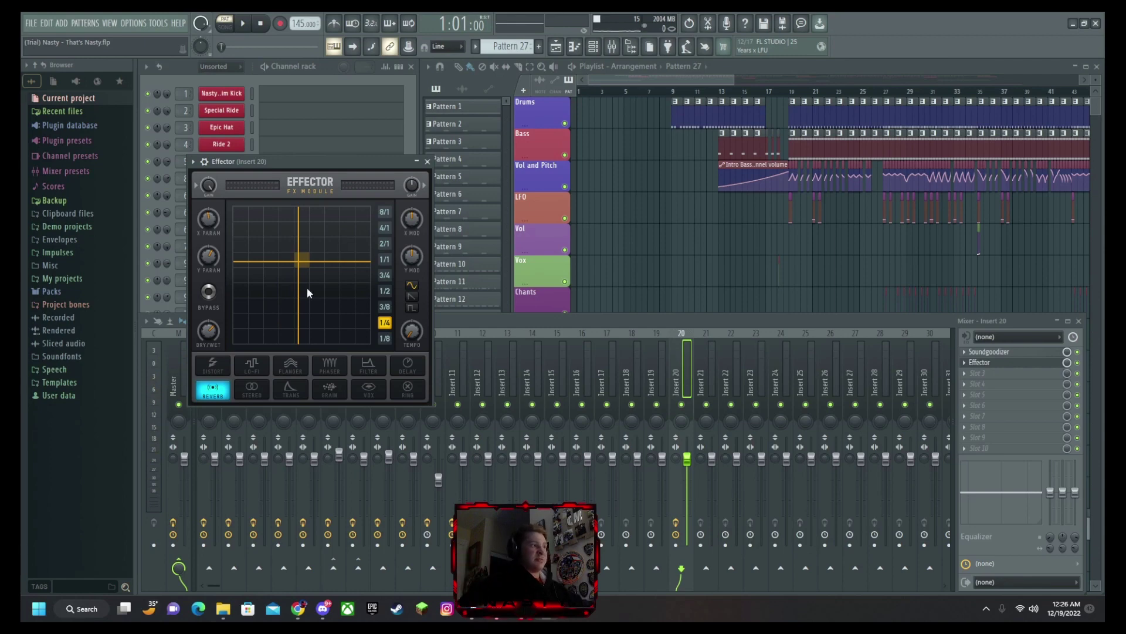
Raise the reverb Effector's Y parameter to about 71, audition the pattern and close the plugin window.
{"action": "left_click_drag", "start_coordinate": [302, 260], "coordinate": [301, 249]}
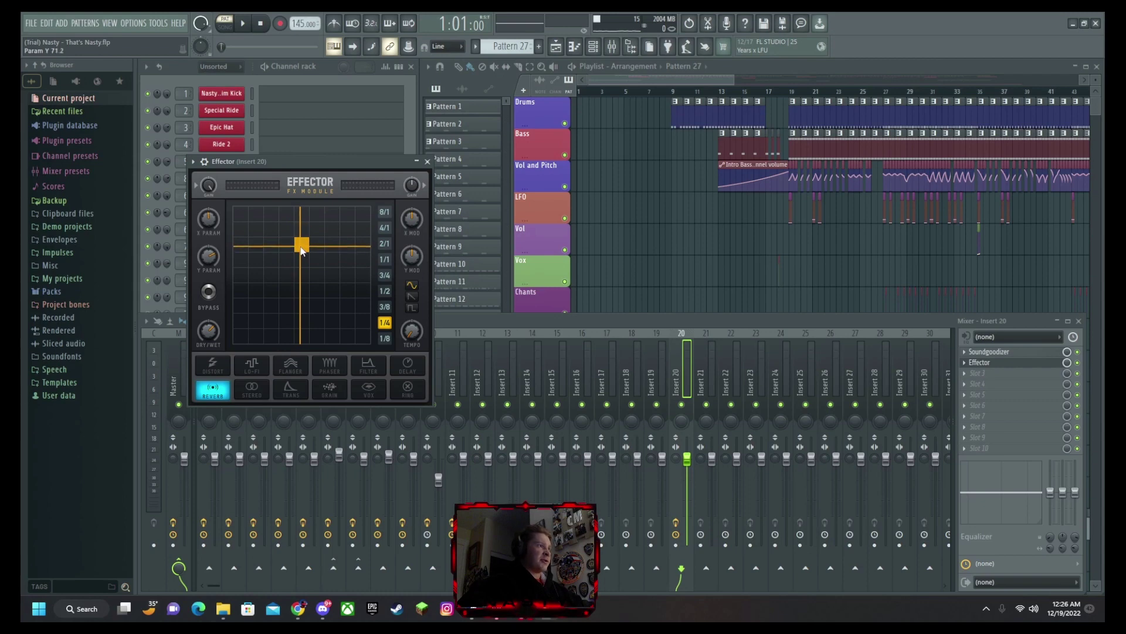
{"action": "key", "text": "space"}
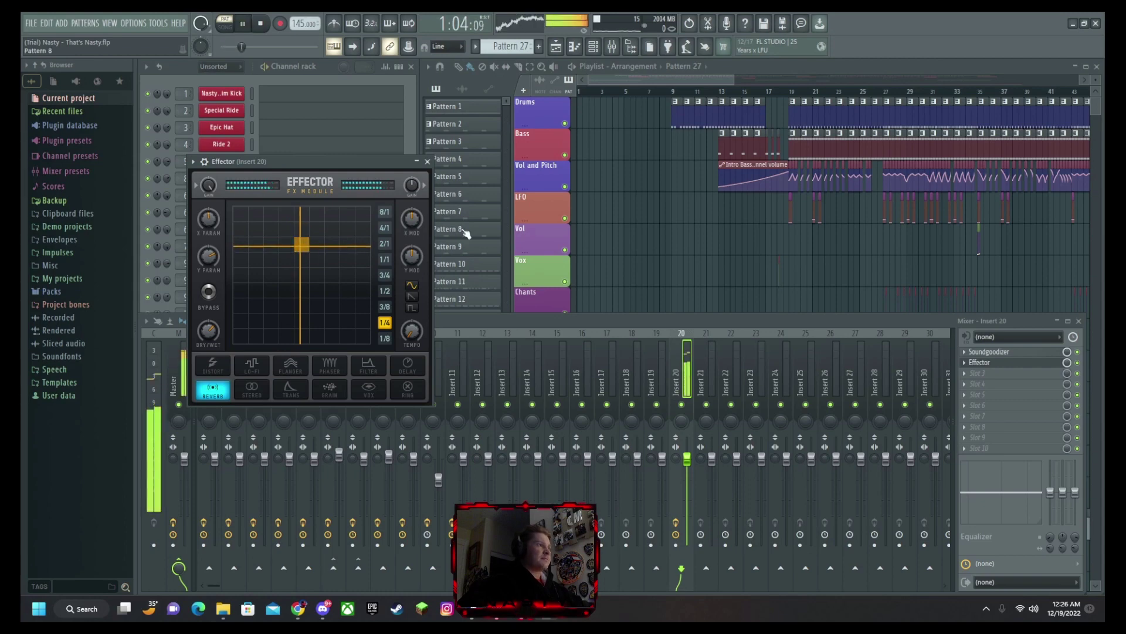
{"action": "left_click", "coordinate": [427, 162]}
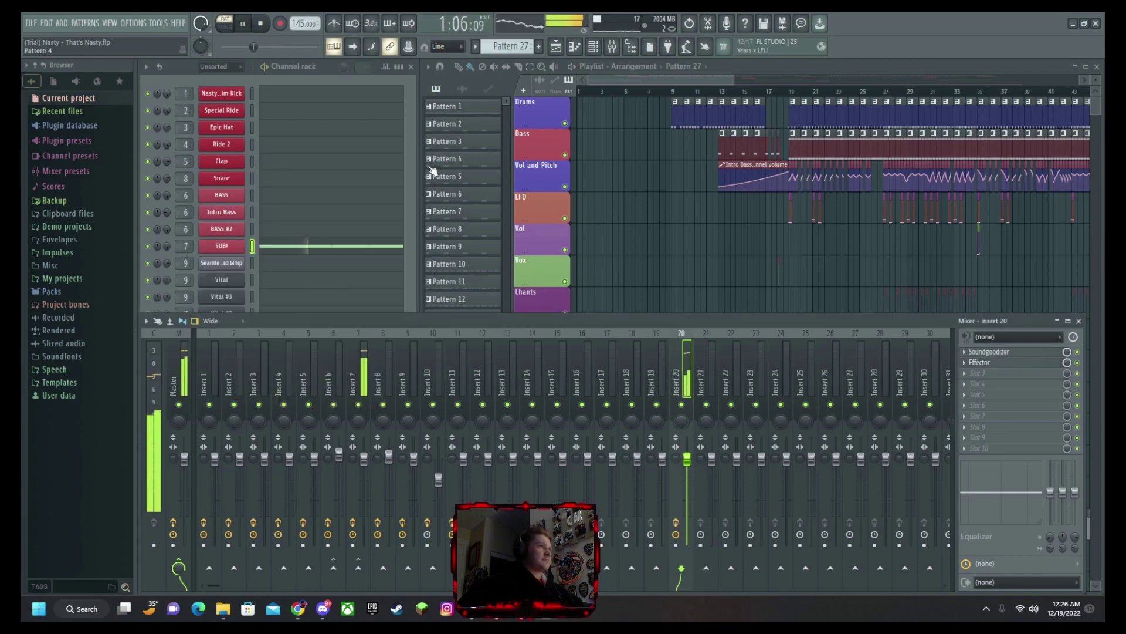
{"action": "key", "text": "space"}
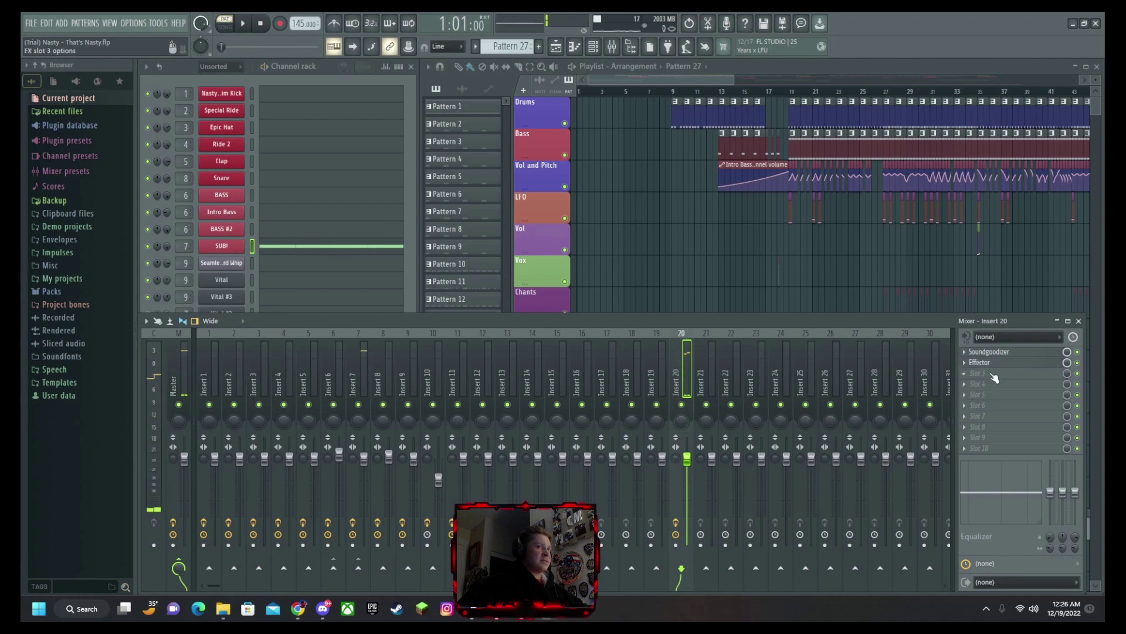
Add a second Effector in slot 3 of Insert 20 as a distortion with X and Y near minimum, Y about 7, and audition it.
{"action": "left_click", "coordinate": [994, 379]}
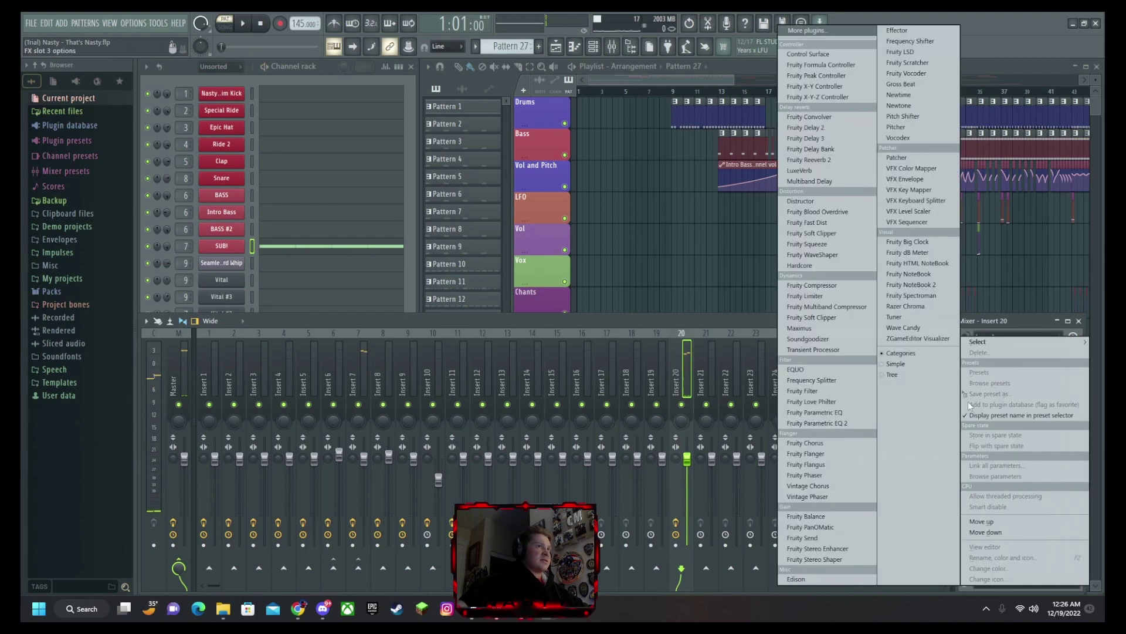
{"action": "left_click", "coordinate": [905, 32]}
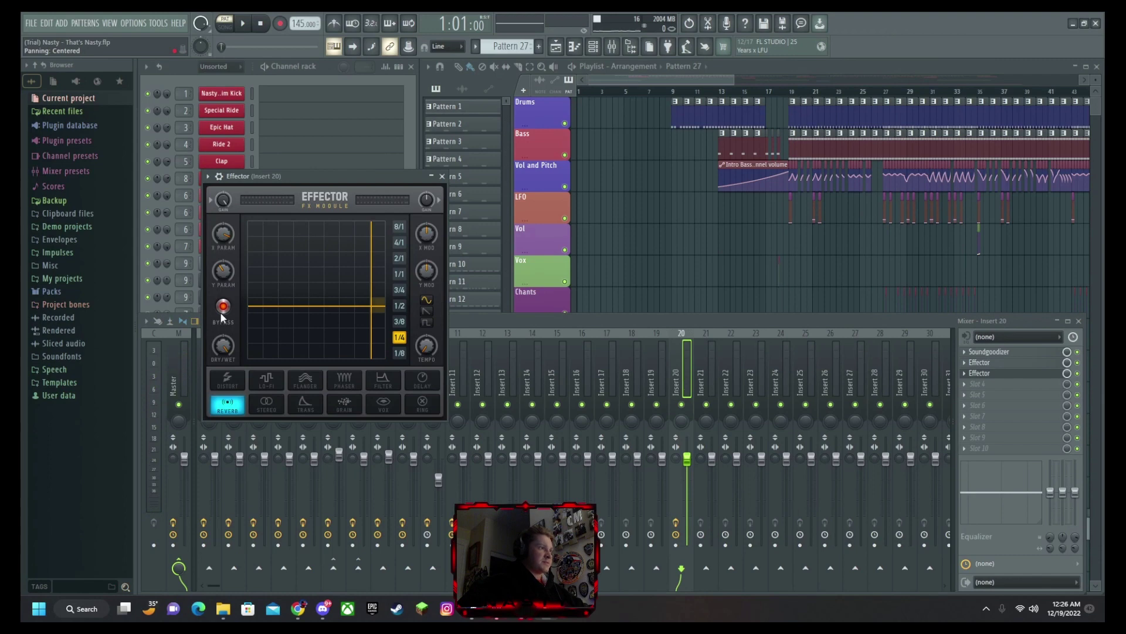
{"action": "left_click", "coordinate": [230, 380]}
{"action": "left_click", "coordinate": [252, 351]}
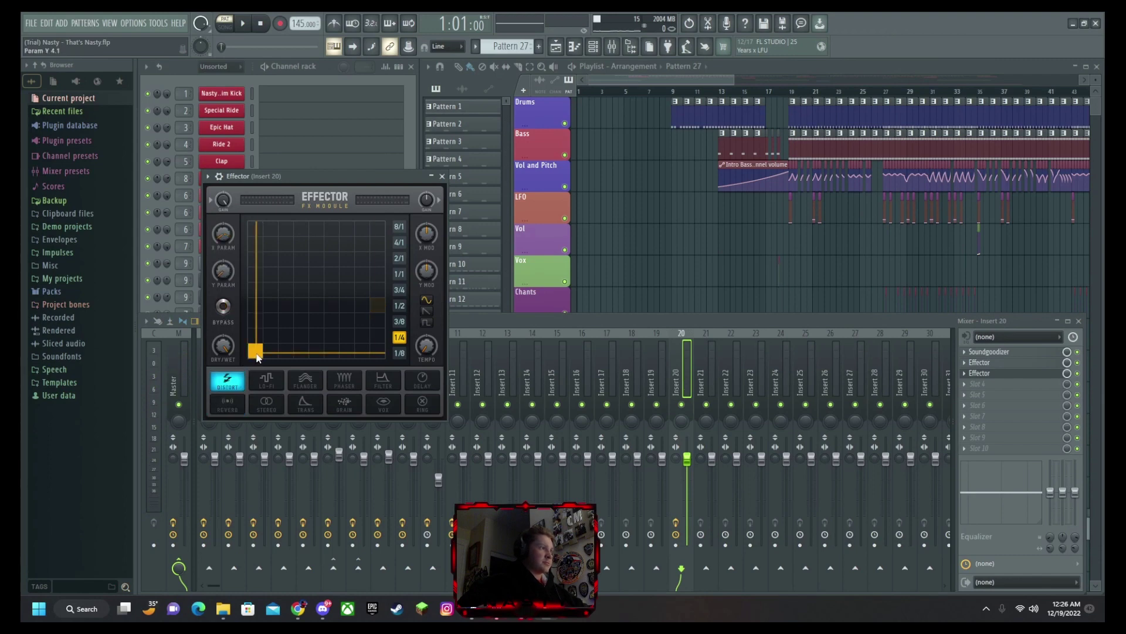
{"action": "key", "text": "space"}
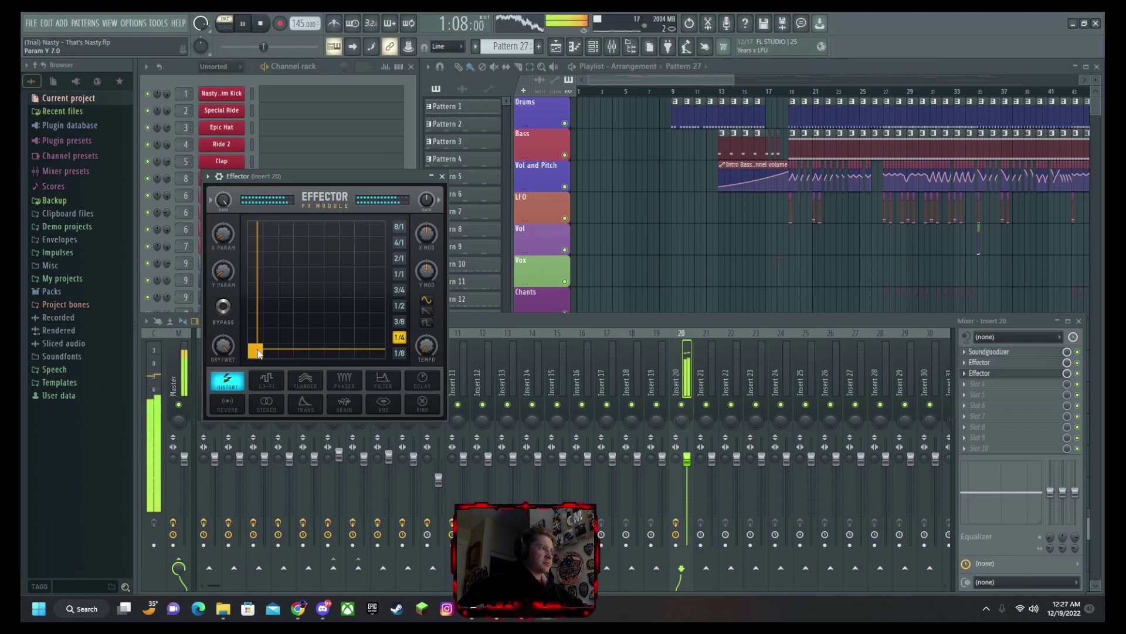
{"action": "left_click", "coordinate": [444, 177]}
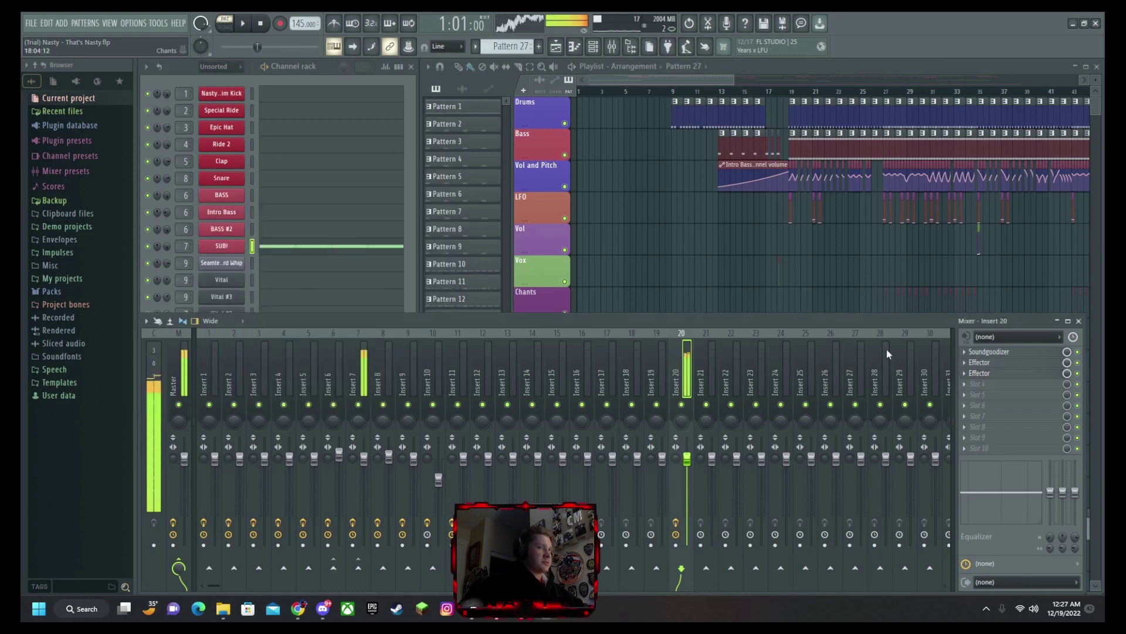
{"action": "key", "text": "space"}
Add a third Effector in slot 4 of Insert 20 as an active delay, with X at about 50 and Y near the middle.
{"action": "left_click", "coordinate": [987, 383]}
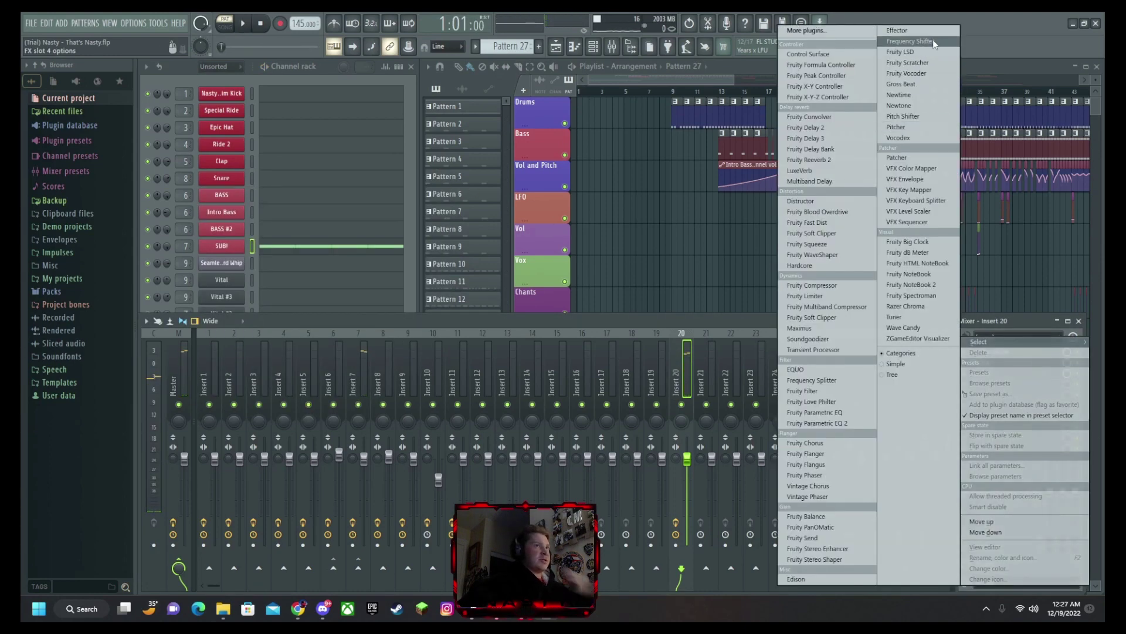
{"action": "left_click", "coordinate": [906, 31]}
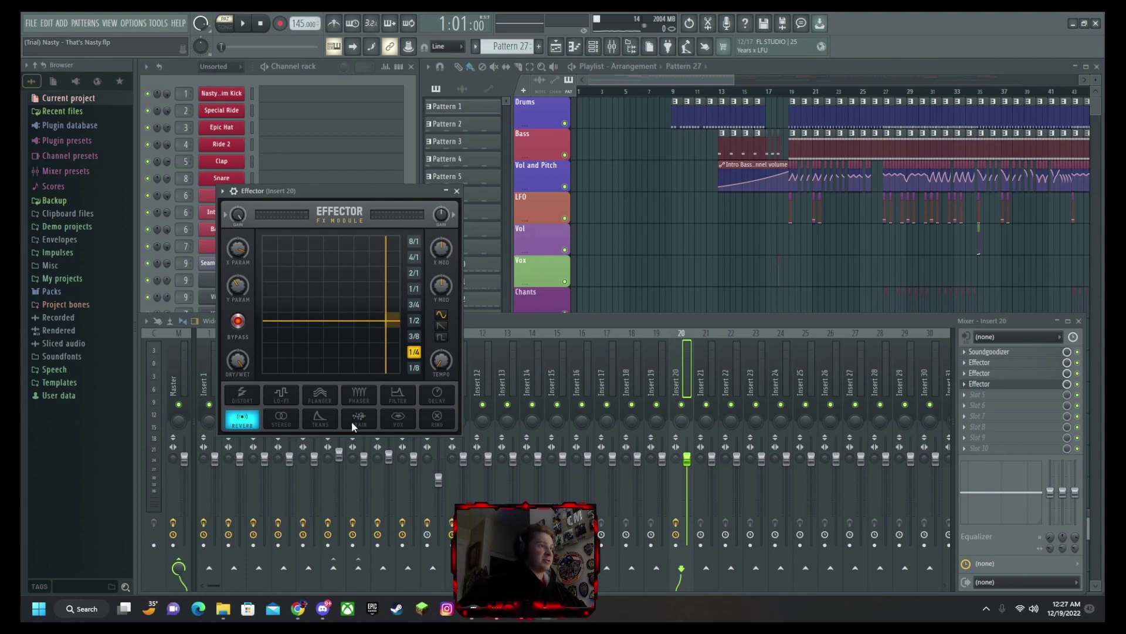
{"action": "left_click", "coordinate": [438, 393]}
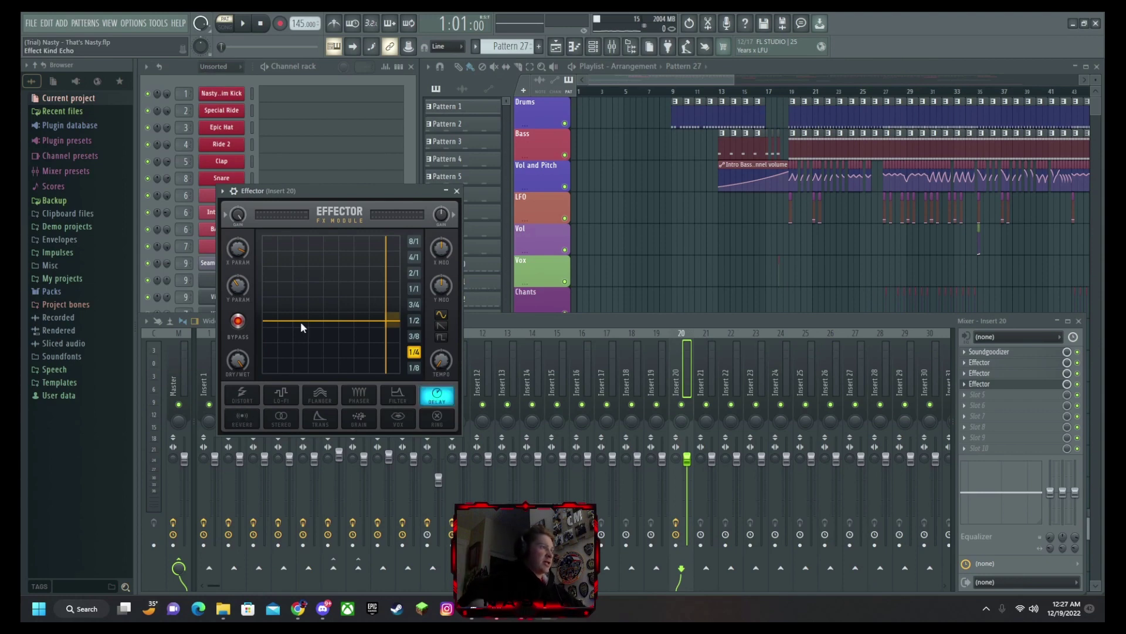
{"action": "left_click", "coordinate": [238, 321]}
{"action": "left_click_drag", "start_coordinate": [358, 302], "coordinate": [330, 306]}
{"action": "key", "text": "space"}
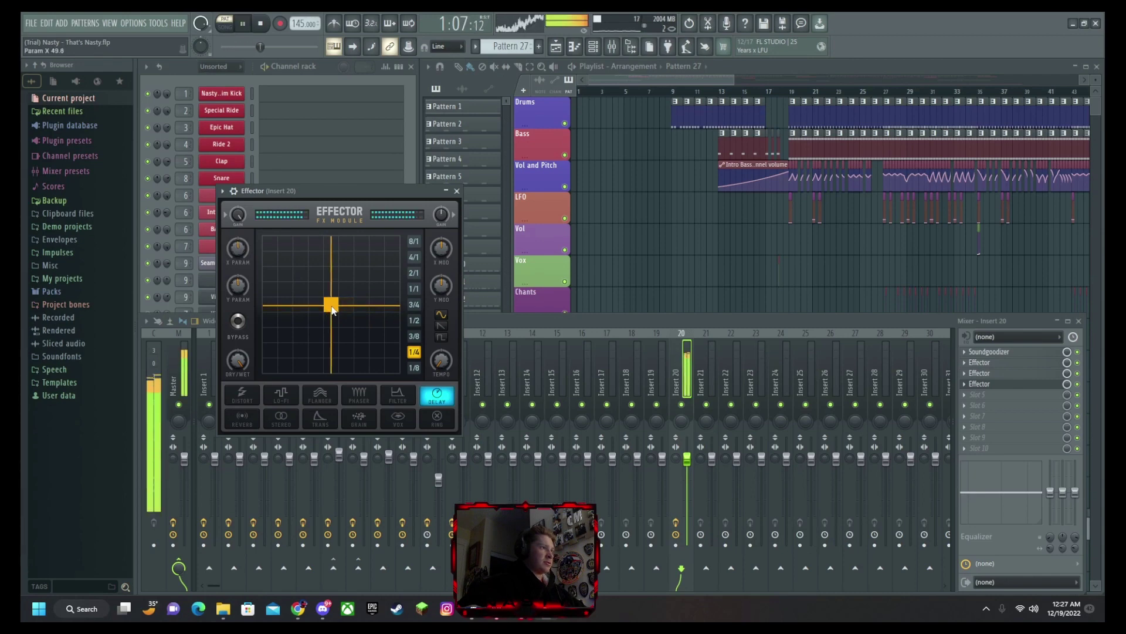
Try a 3/8 rate on the slot 4 Effector's delay, switch it to a flanger with Y about 6, and audition both.
{"action": "left_click", "coordinate": [414, 336]}
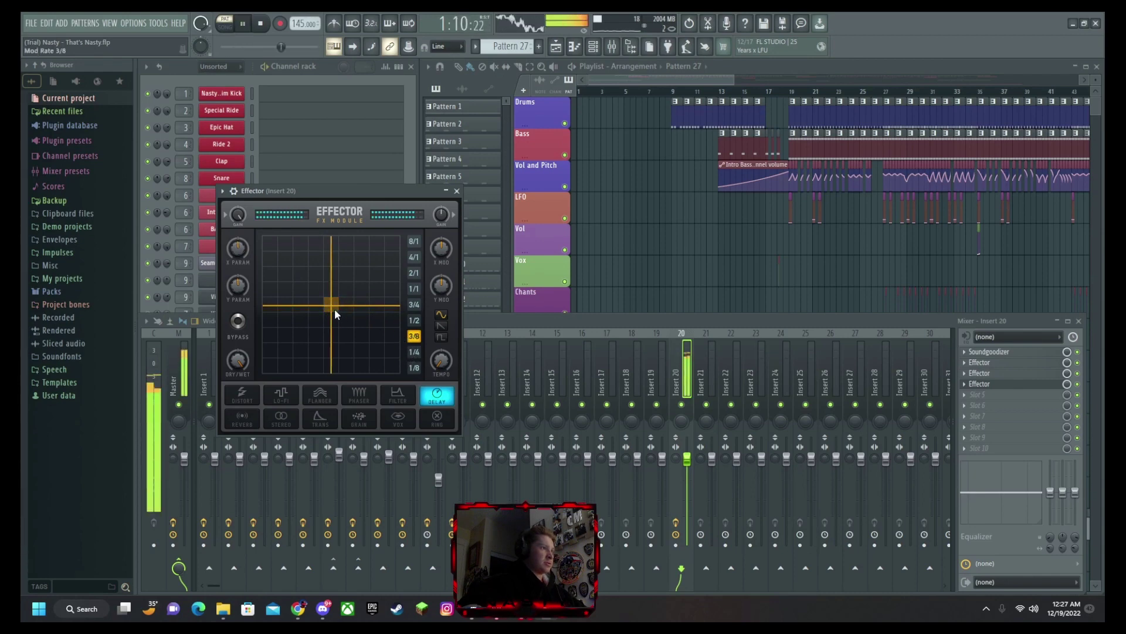
{"action": "key", "text": "space"}
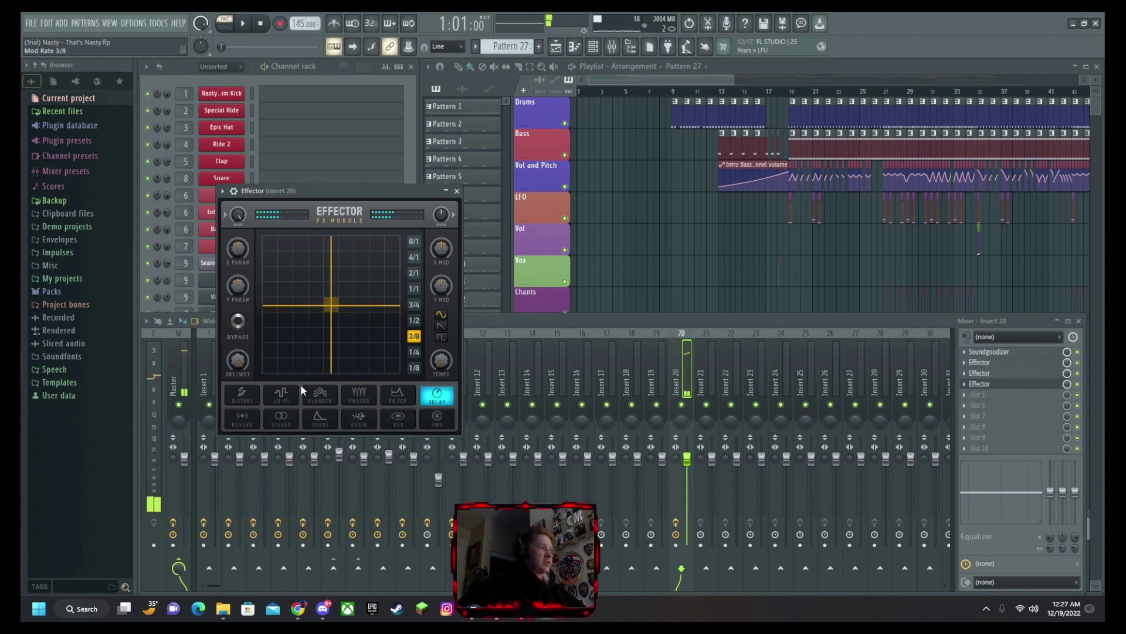
{"action": "left_click", "coordinate": [334, 398]}
{"action": "left_click", "coordinate": [327, 371]}
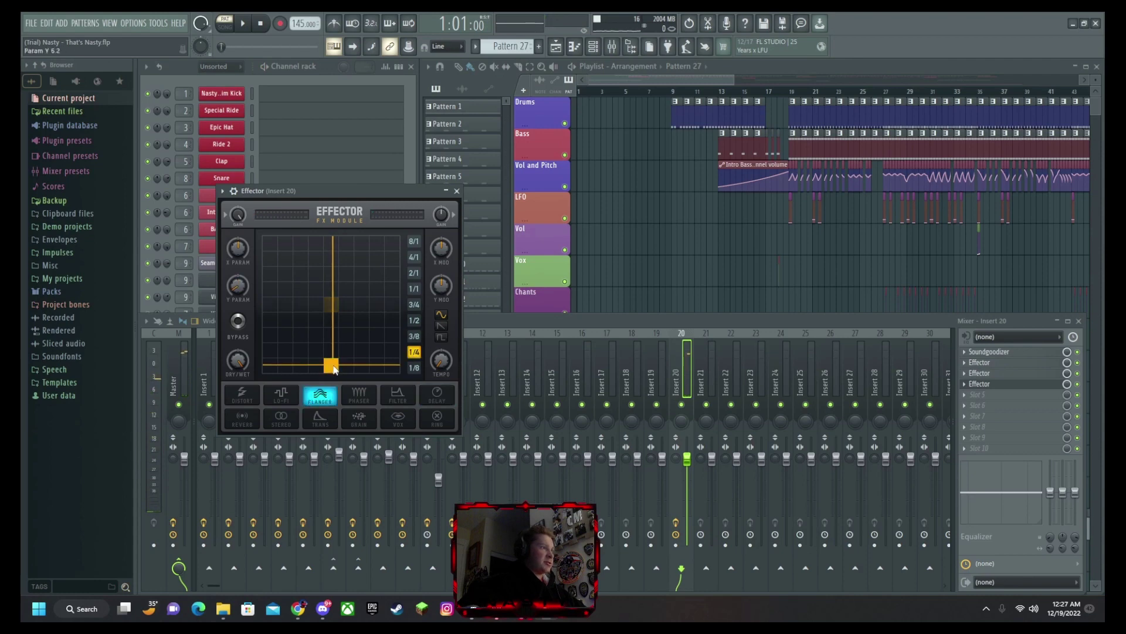
{"action": "key", "text": "space"}
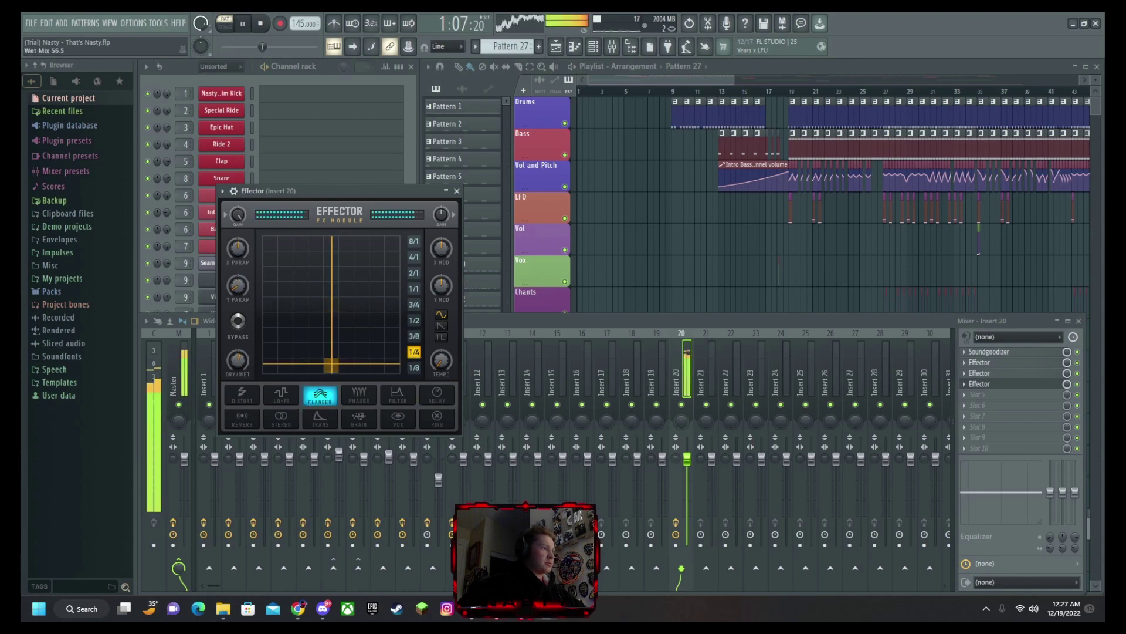
{"action": "key", "text": "space"}
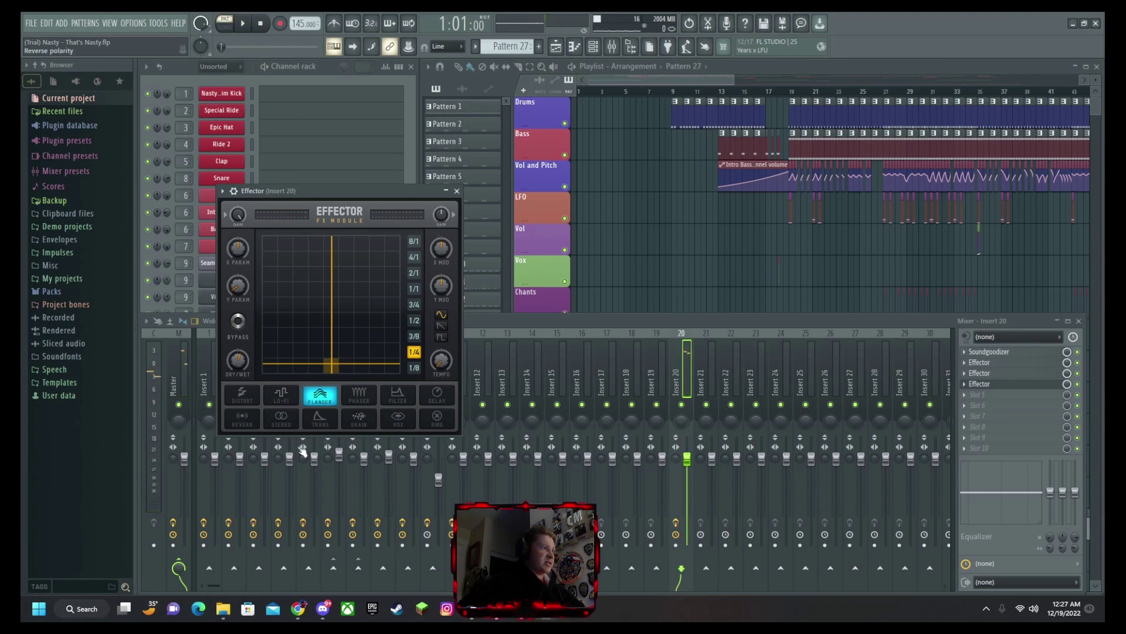
{"action": "left_click", "coordinate": [457, 191]}
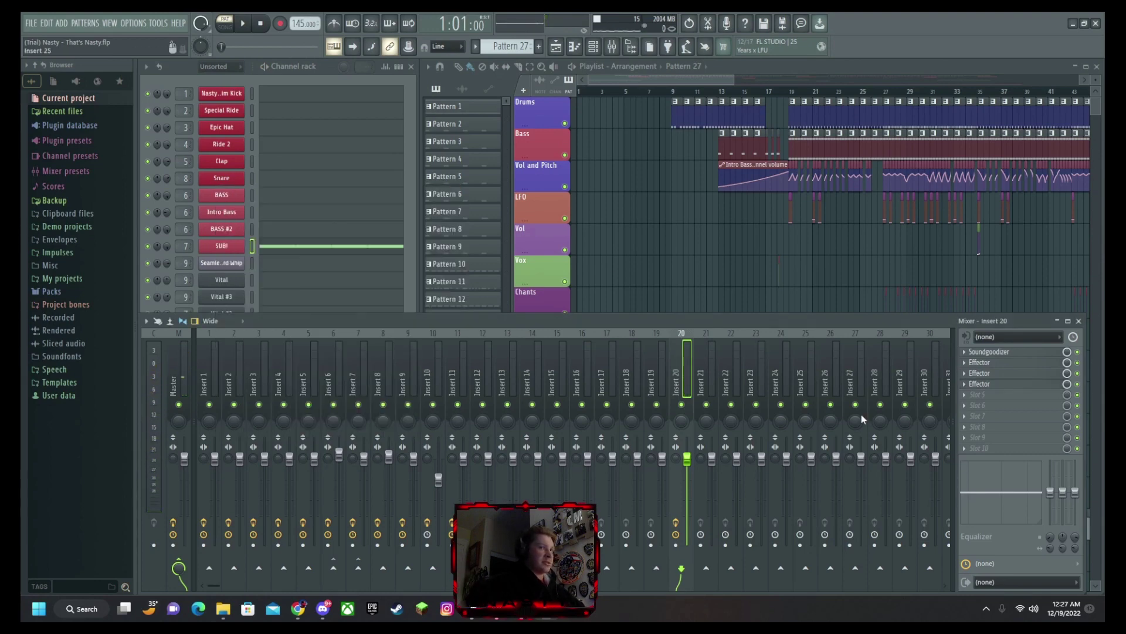
Replace the slot 4 Effector on Insert 20 with Fruity Parametric EQ 2 and roll off the lows by pulling band 1 down.
{"action": "left_click", "coordinate": [966, 384]}
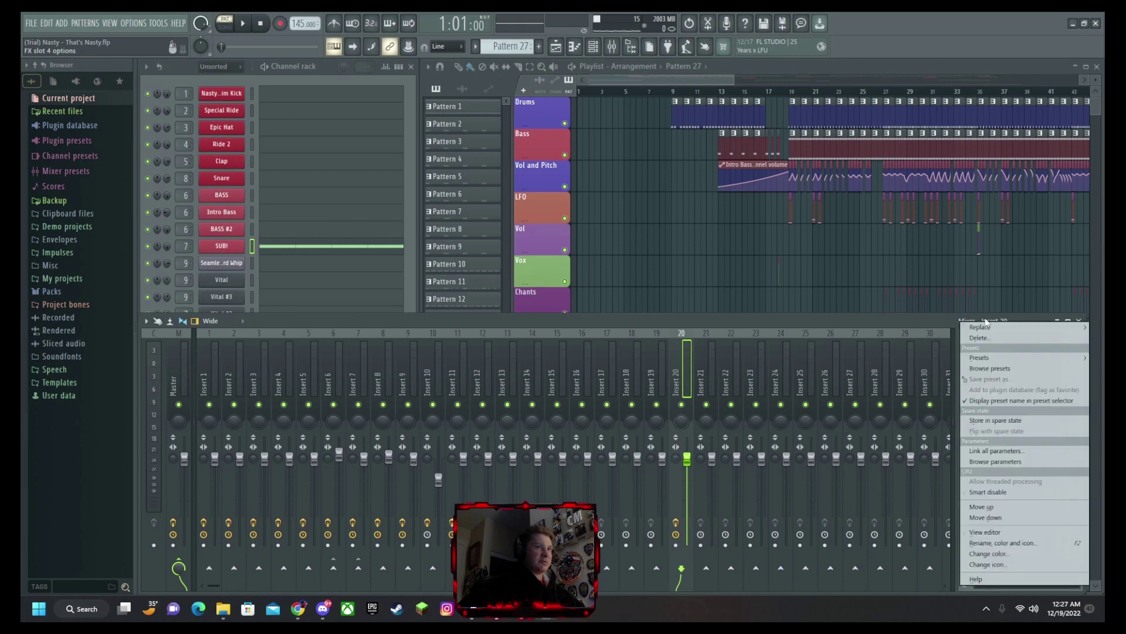
{"action": "mouse_move", "coordinate": [984, 326]}
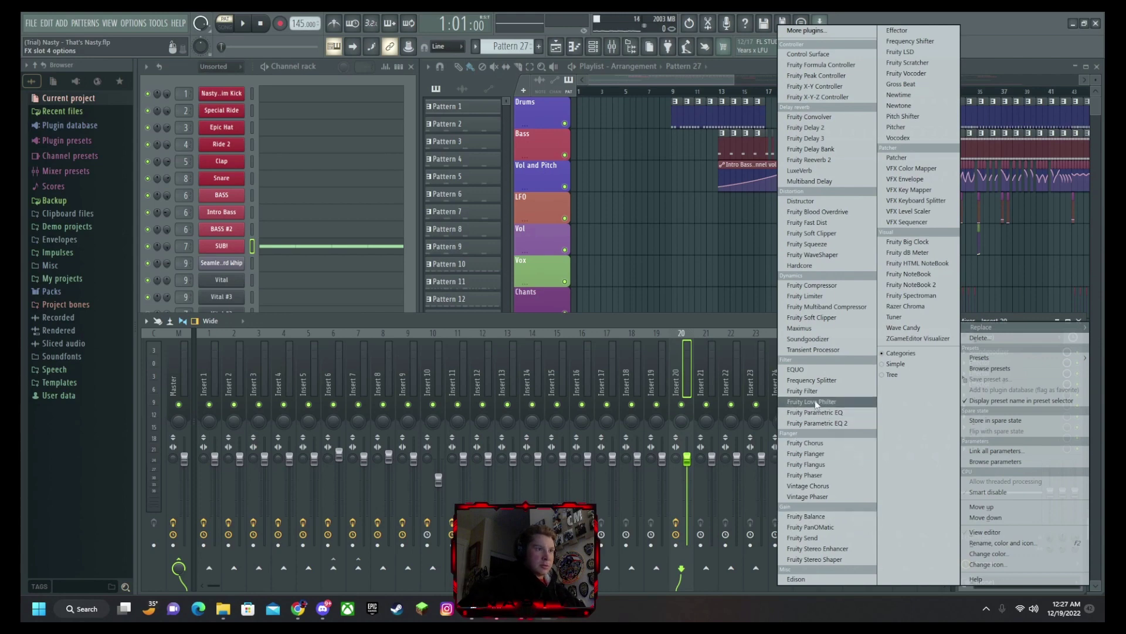
{"action": "left_click", "coordinate": [824, 423]}
{"action": "key", "text": "space"}
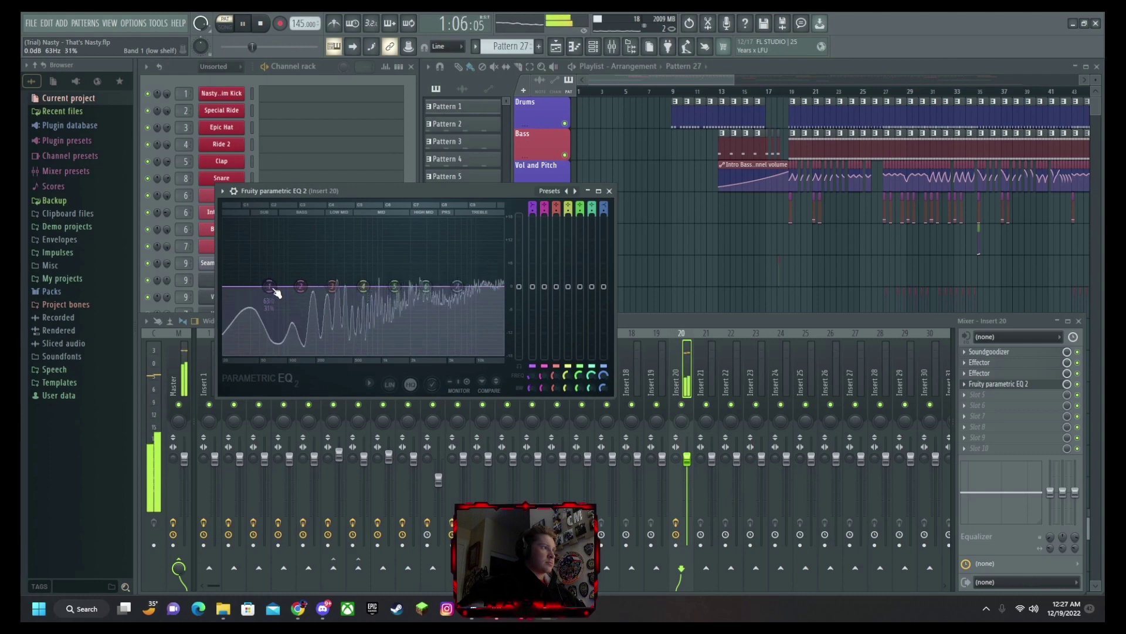
{"action": "left_click_drag", "start_coordinate": [276, 293], "coordinate": [279, 347]}
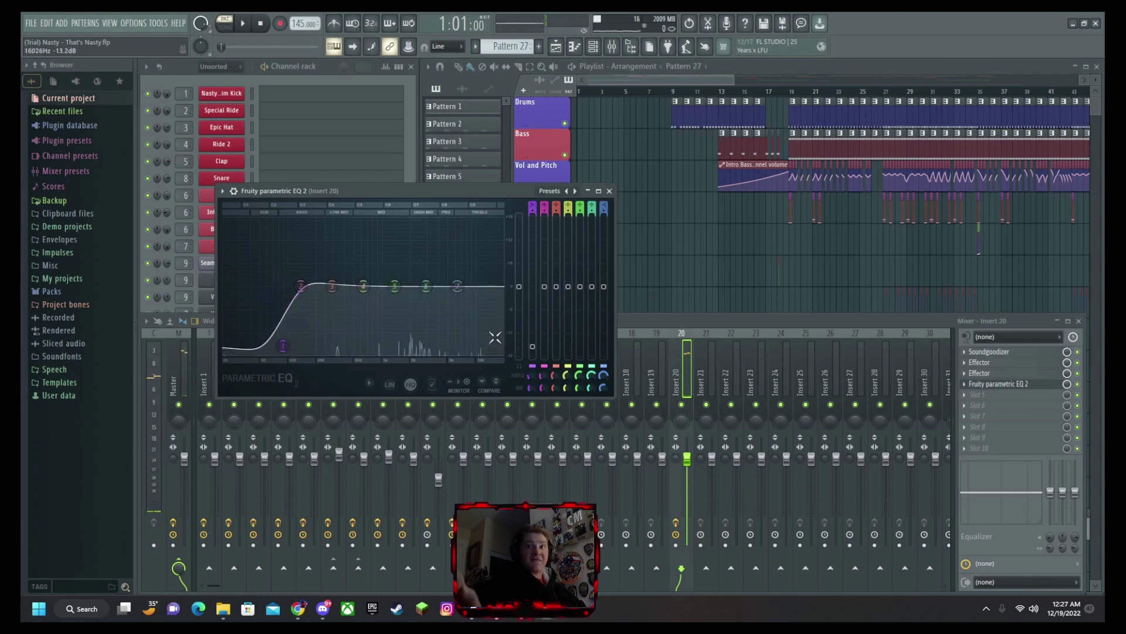
Boost EQ band 5 slightly, keep band 4 near flat and shift band 7 higher while auditioning, and close the EQ.
{"action": "key", "text": "space"}
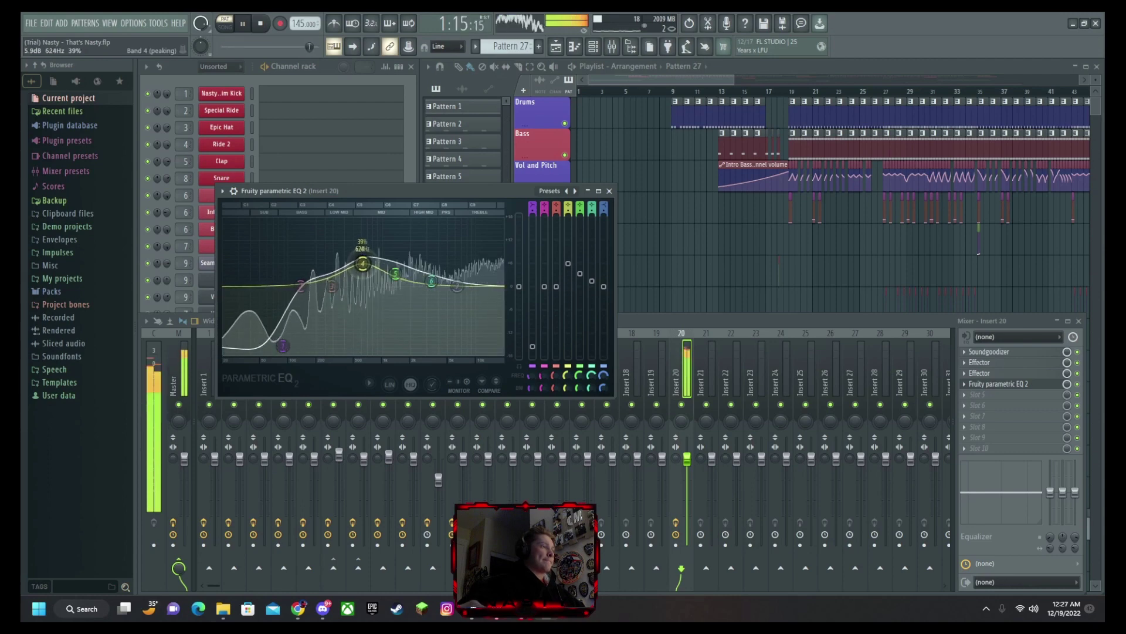
{"action": "left_click_drag", "start_coordinate": [363, 293], "coordinate": [363, 288]}
{"action": "left_click_drag", "start_coordinate": [464, 286], "coordinate": [471, 288]}
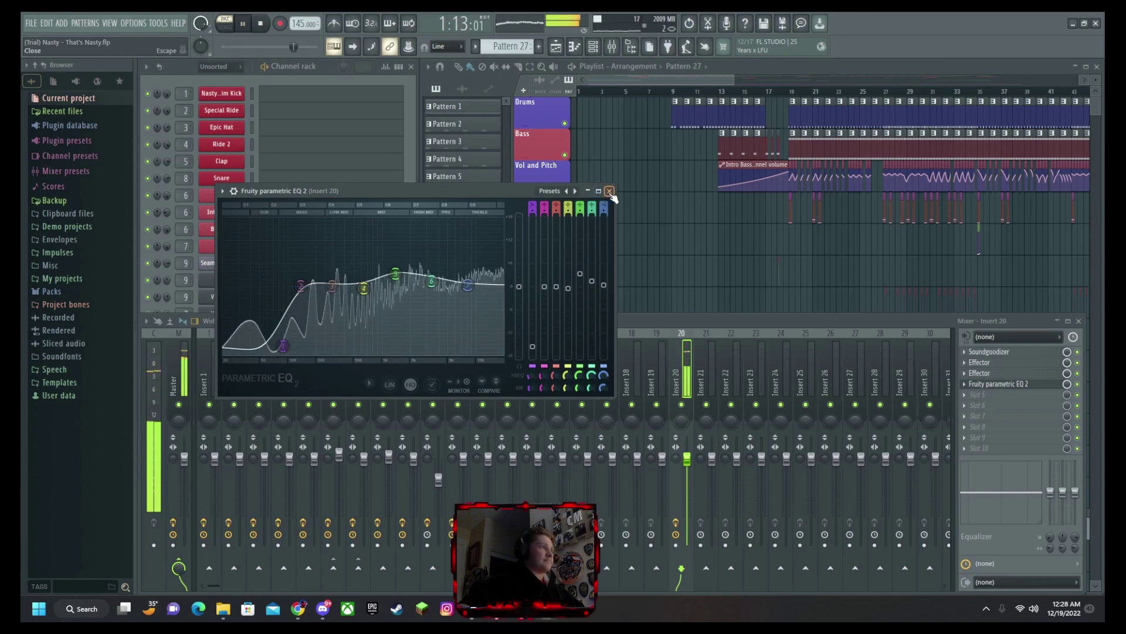
{"action": "left_click", "coordinate": [610, 192]}
{"action": "key", "text": "space"}
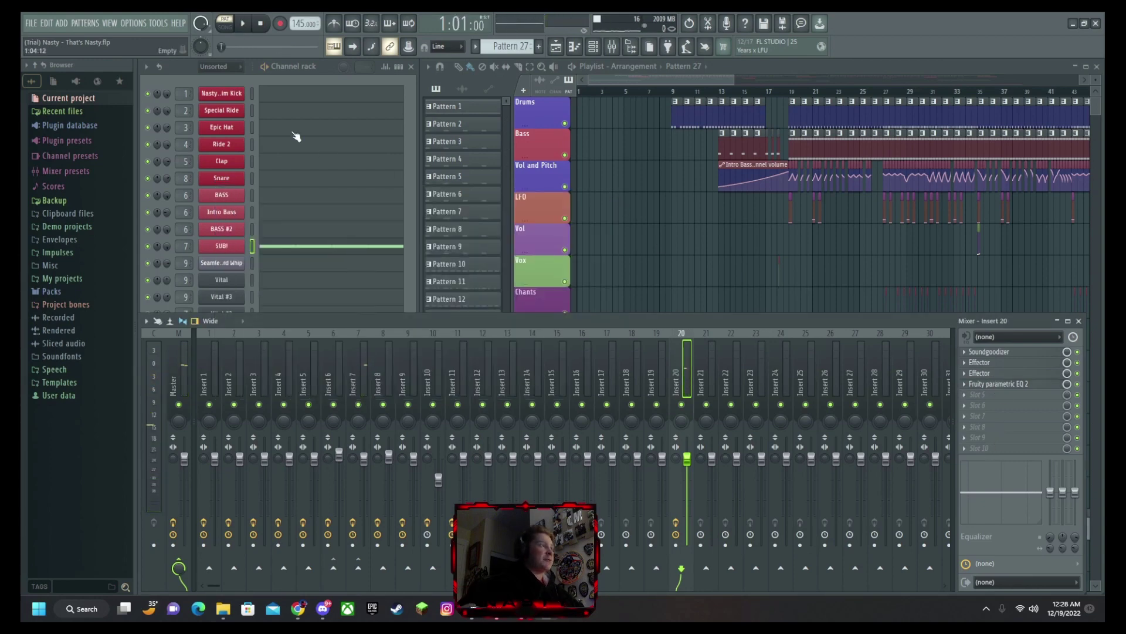
Find the Nasty Riddim Kick's mixer track, Insert 1, and sidechain it to Insert 20.
{"action": "left_click", "coordinate": [221, 94]}
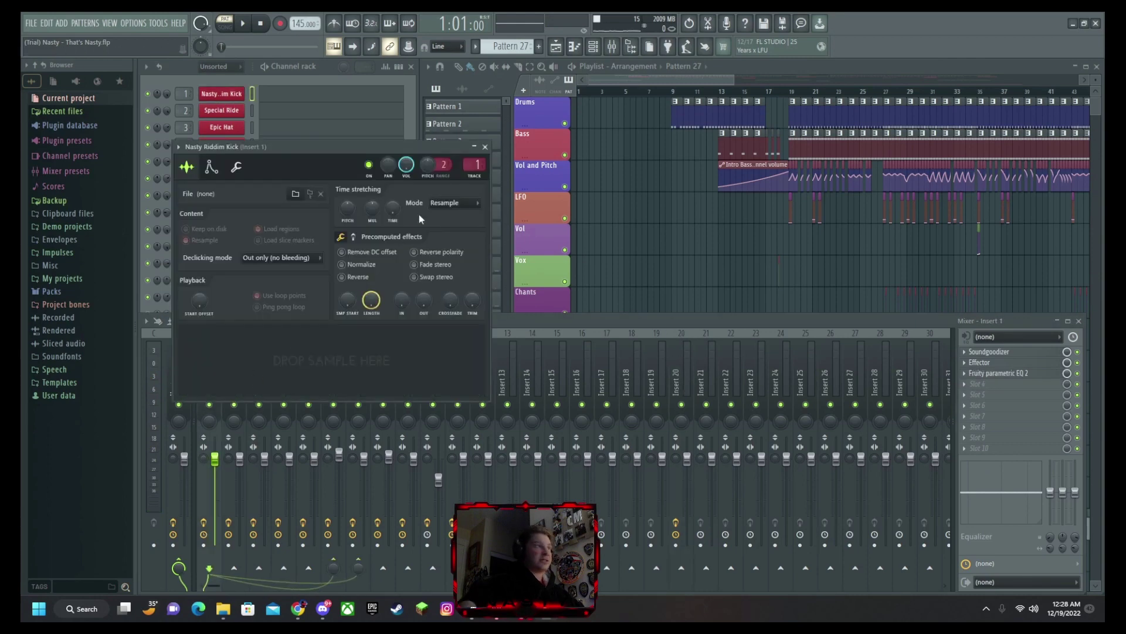
{"action": "left_click", "coordinate": [486, 147]}
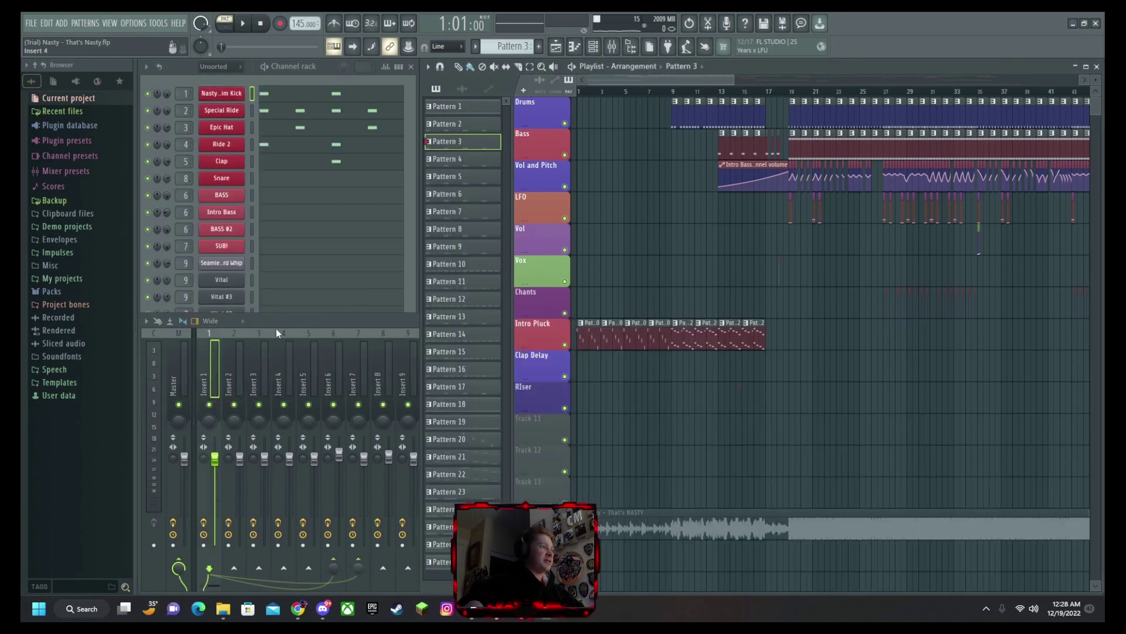
{"action": "left_click", "coordinate": [276, 327]}
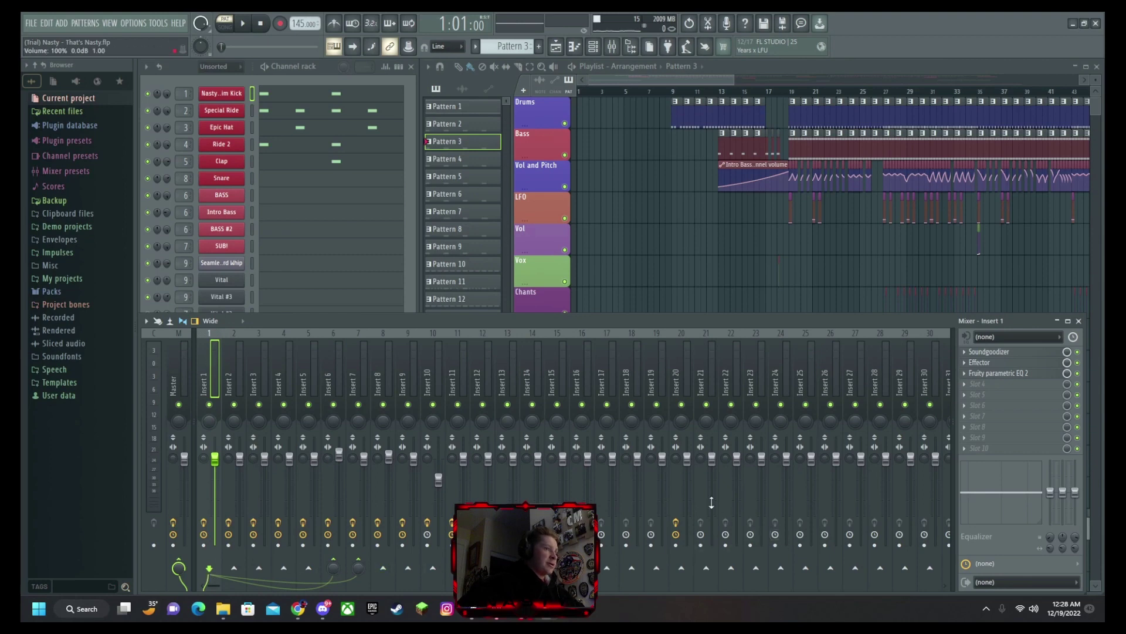
{"action": "right_click", "coordinate": [682, 569]}
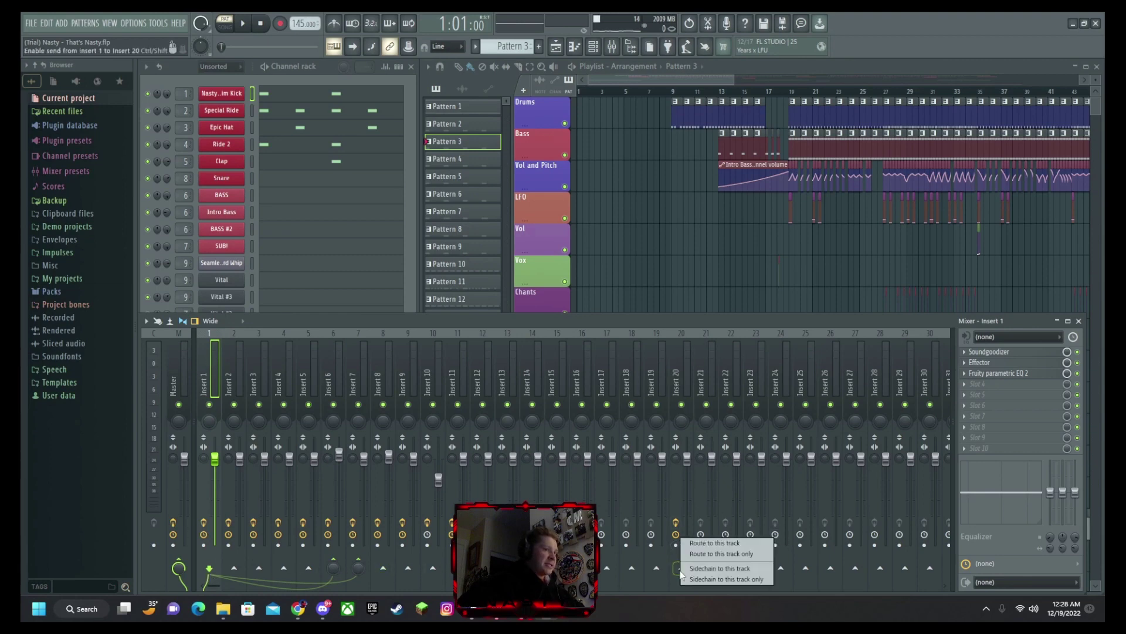
{"action": "left_click", "coordinate": [716, 568]}
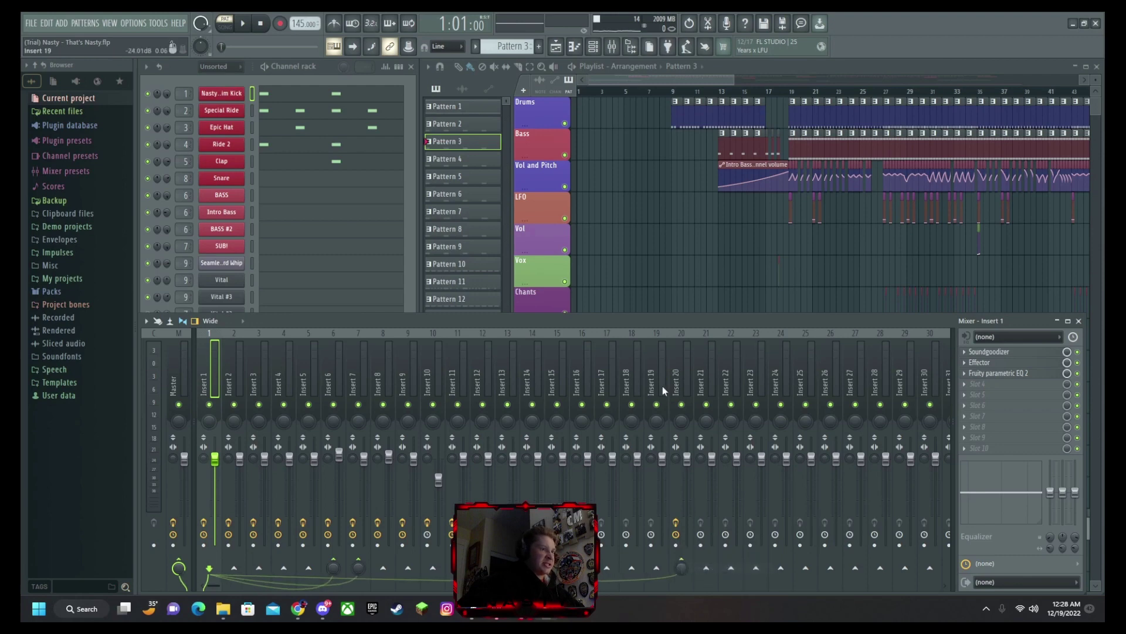
Load Fruity Limiter into slot 9 of Insert 20.
{"action": "left_click", "coordinate": [685, 377]}
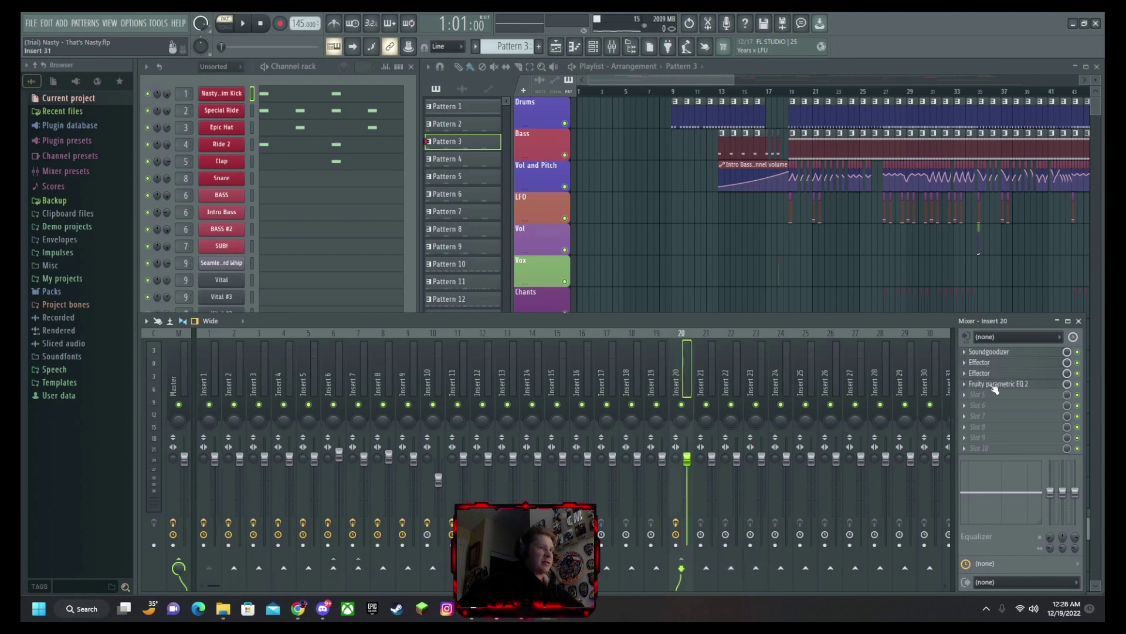
{"action": "left_click", "coordinate": [997, 438]}
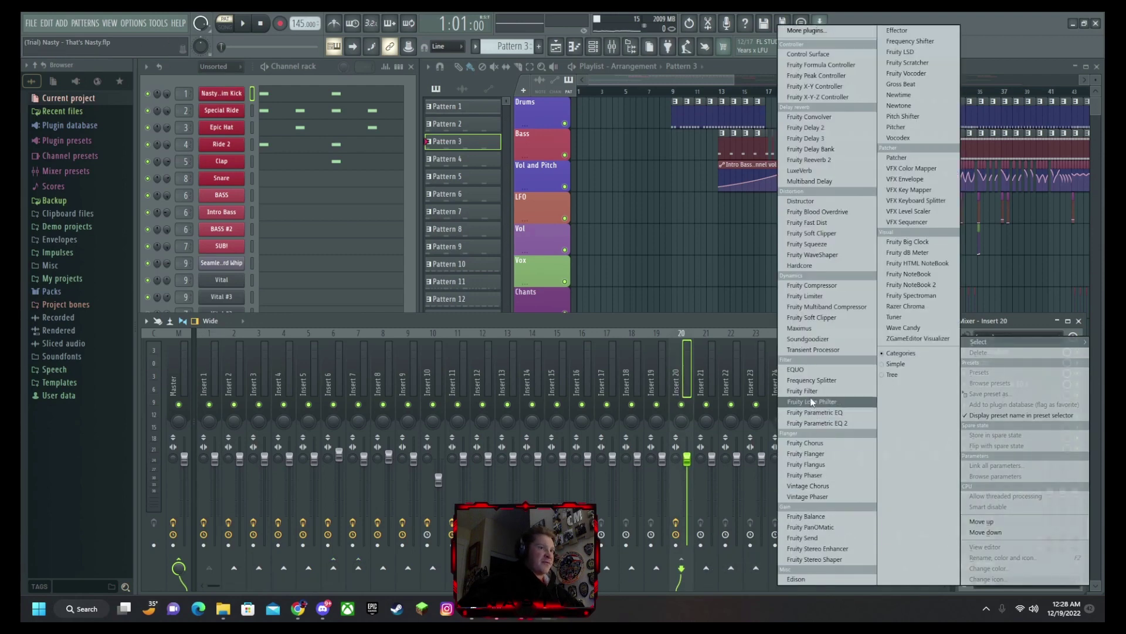
{"action": "left_click", "coordinate": [807, 297]}
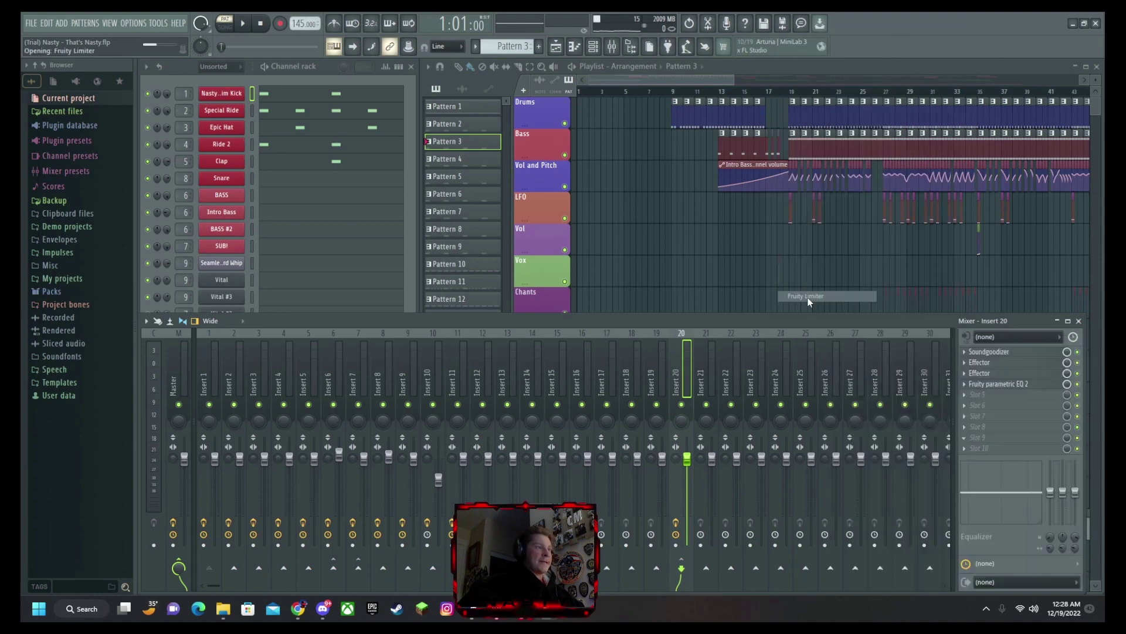
Configure the Fruity Limiter as a compressor with a lowered threshold, adjusted knee and 1.8:1 ratio, audition it and close it.
{"action": "left_click", "coordinate": [279, 316]}
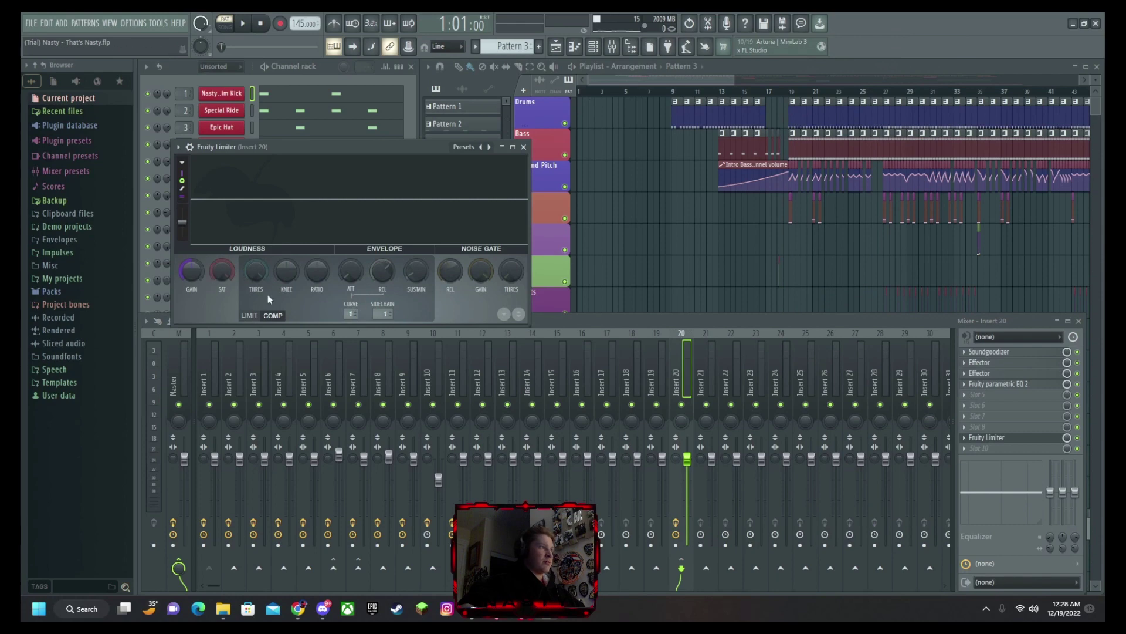
{"action": "left_click_drag", "start_coordinate": [256, 270], "coordinate": [255, 299]}
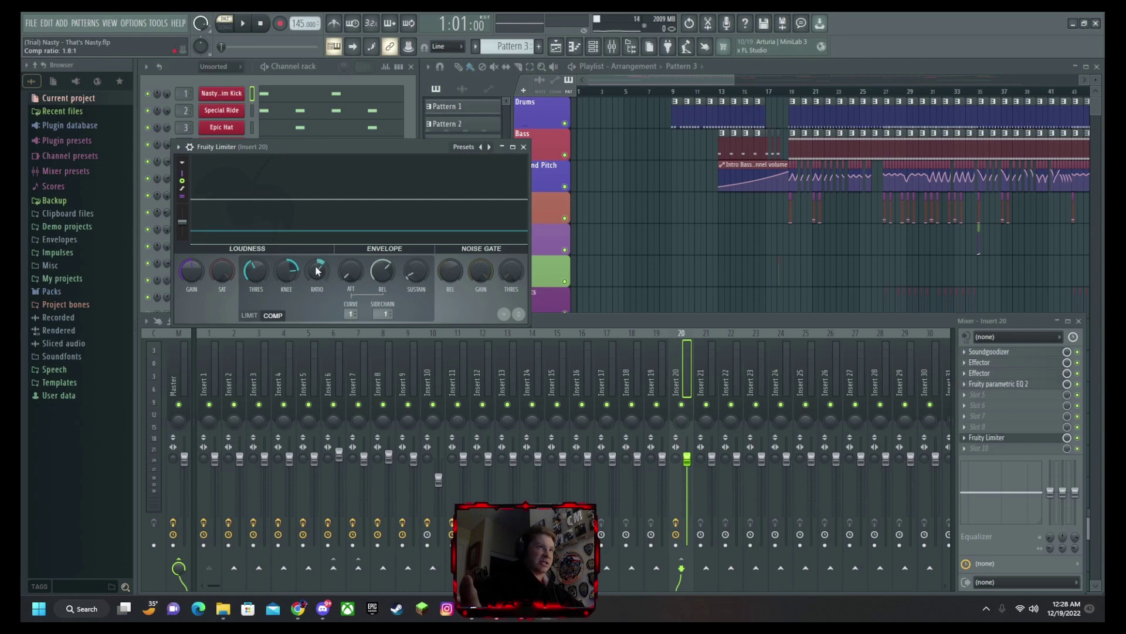
{"action": "key", "text": "space"}
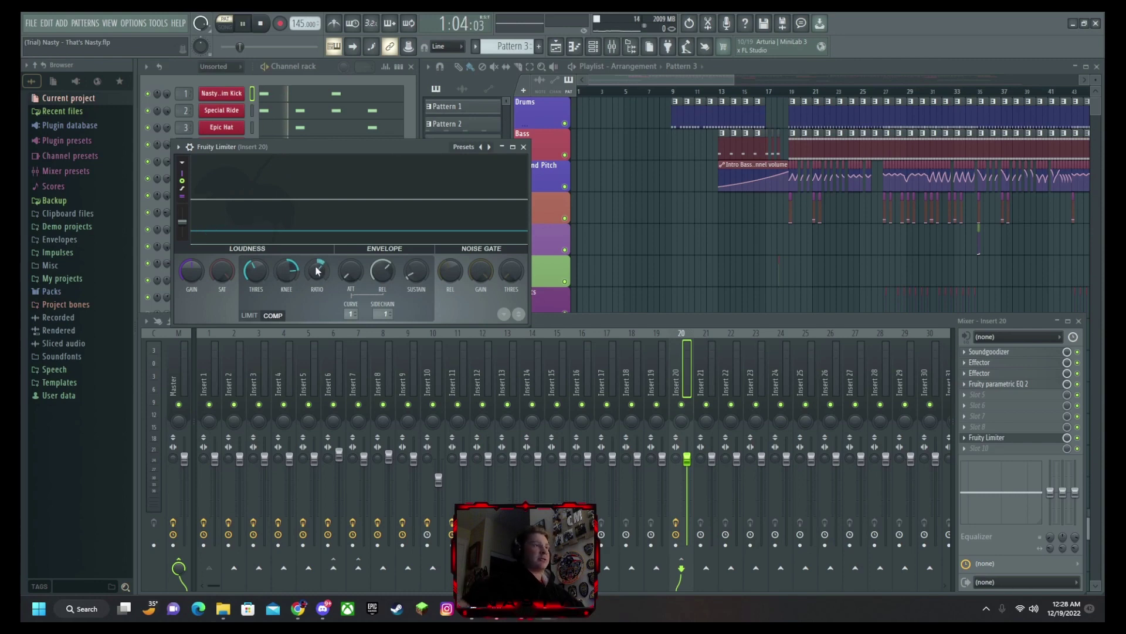
{"action": "left_click", "coordinate": [523, 146]}
{"action": "key", "text": "space"}
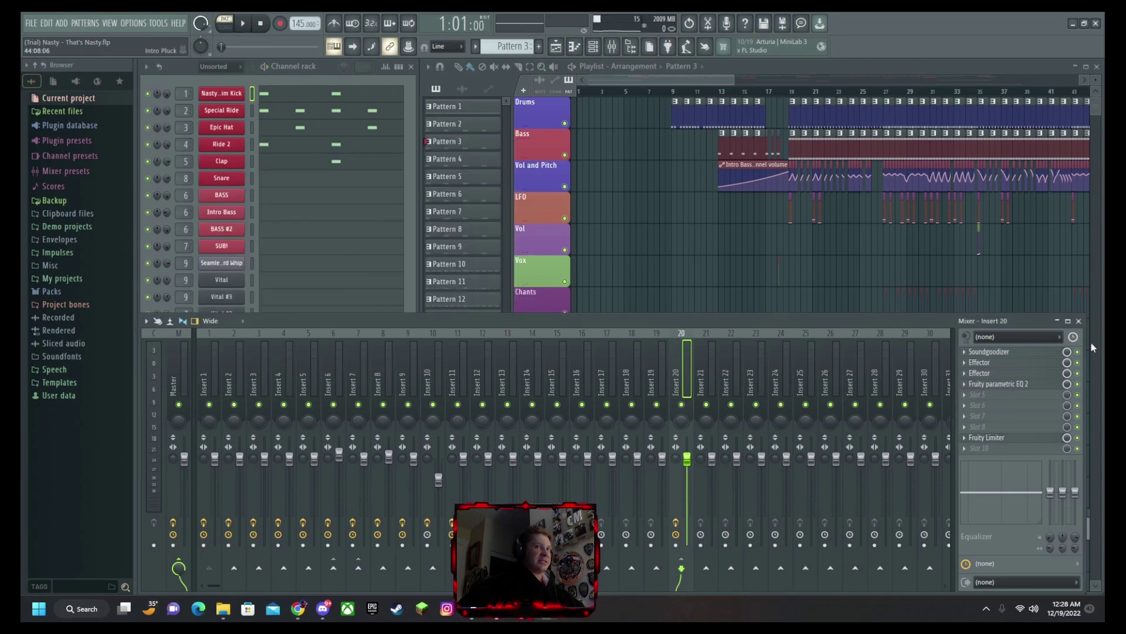
Close the mixer, switch to Pattern 27 and audition it while looking over the playlist arrangement.
{"action": "left_click", "coordinate": [1070, 321]}
{"action": "left_click", "coordinate": [1099, 65]}
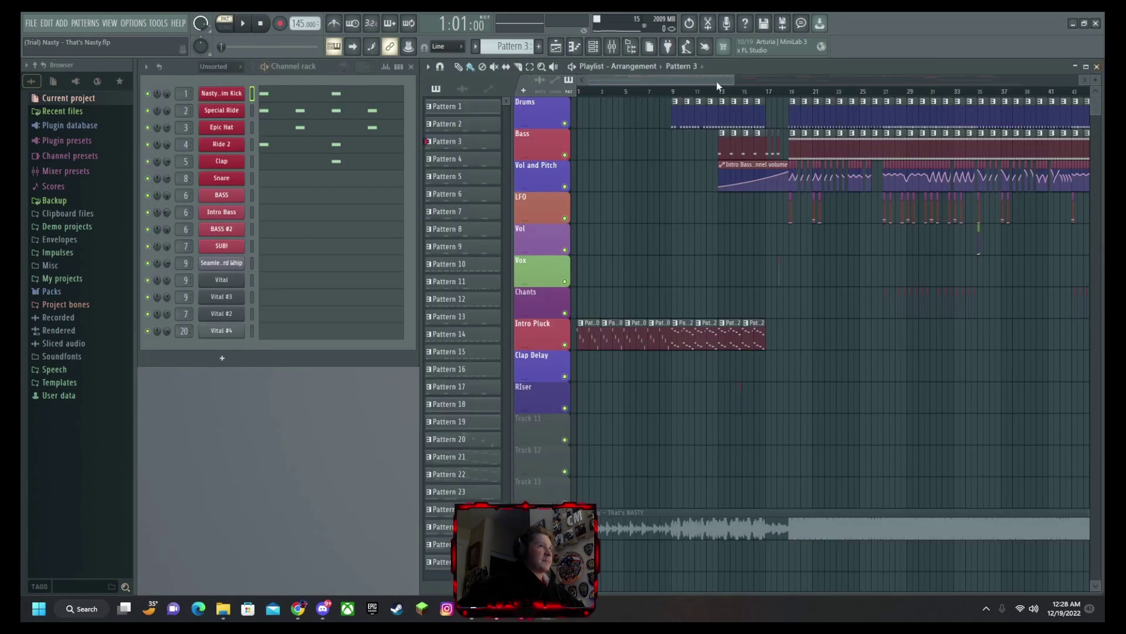
{"action": "left_click", "coordinate": [687, 66]}
{"action": "left_click", "coordinate": [726, 373]}
{"action": "key", "text": "space"}
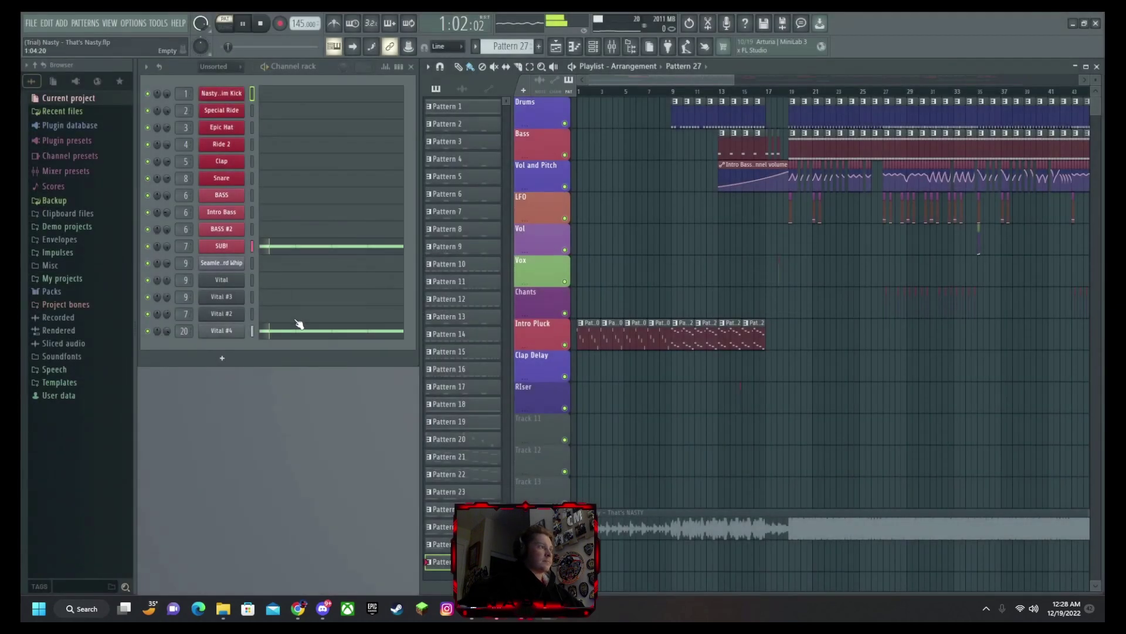
{"action": "scroll", "coordinate": [705, 93], "scroll_direction": "right", "scroll_amount": 3}
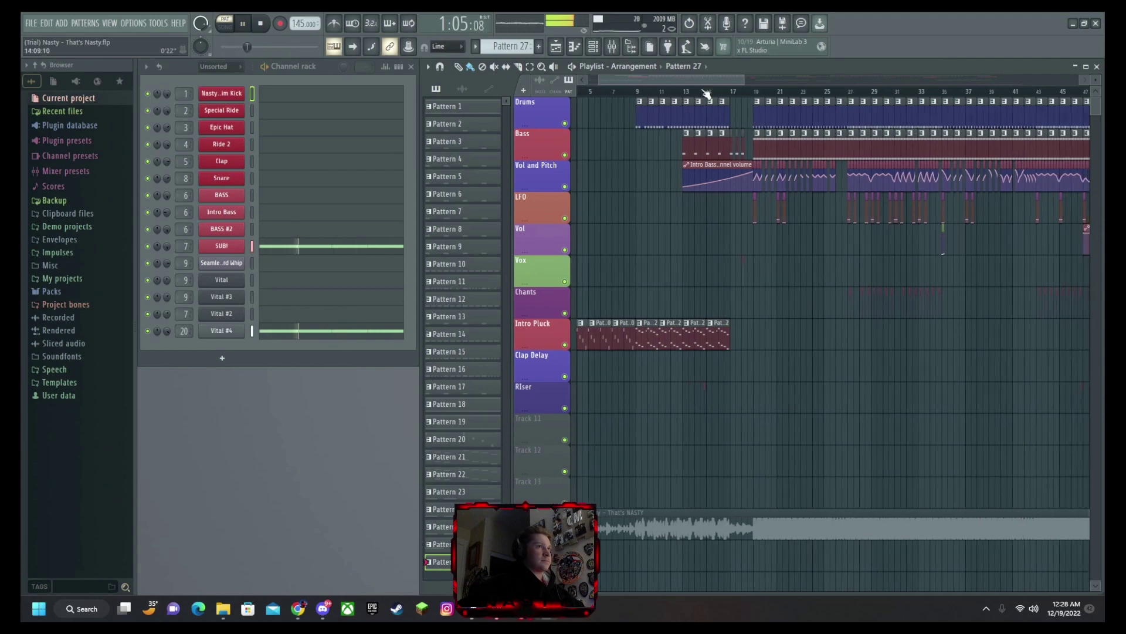
{"action": "scroll", "coordinate": [705, 92], "scroll_direction": "down", "scroll_amount": 4}
{"action": "scroll", "coordinate": [915, 281], "scroll_direction": "down", "scroll_amount": 1}
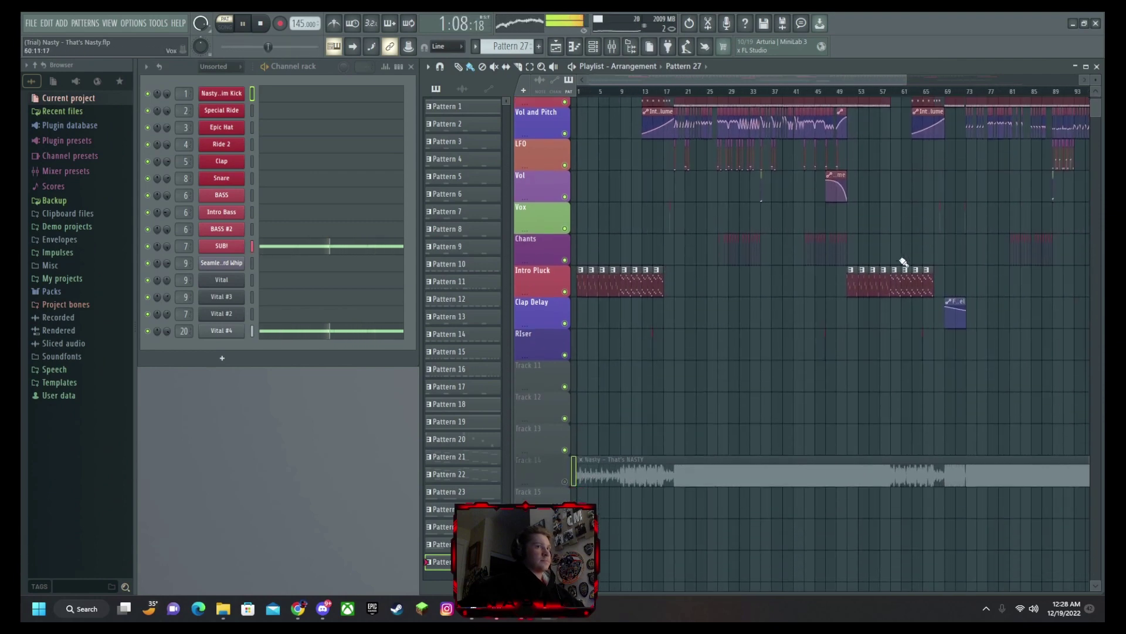
{"action": "scroll", "coordinate": [904, 262], "scroll_direction": "down", "scroll_amount": 1}
{"action": "key", "text": "space"}
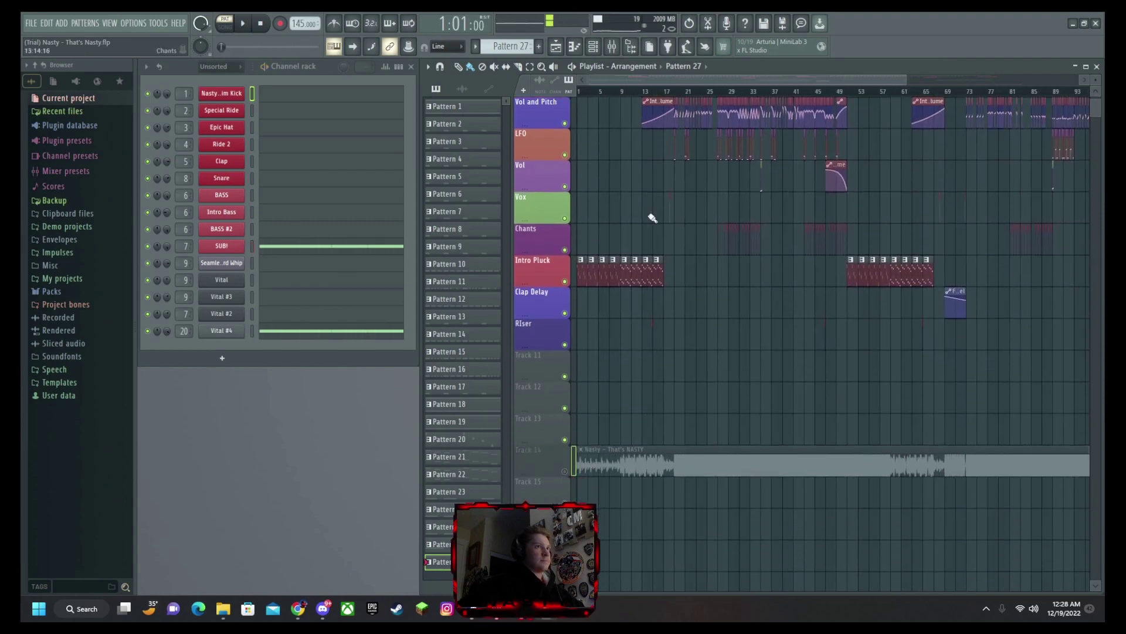
Play the arrangement in song mode from bar 20 to hear the original bass in the drop.
{"action": "scroll", "coordinate": [652, 218], "scroll_direction": "up", "scroll_amount": 2}
{"action": "left_click", "coordinate": [644, 94]}
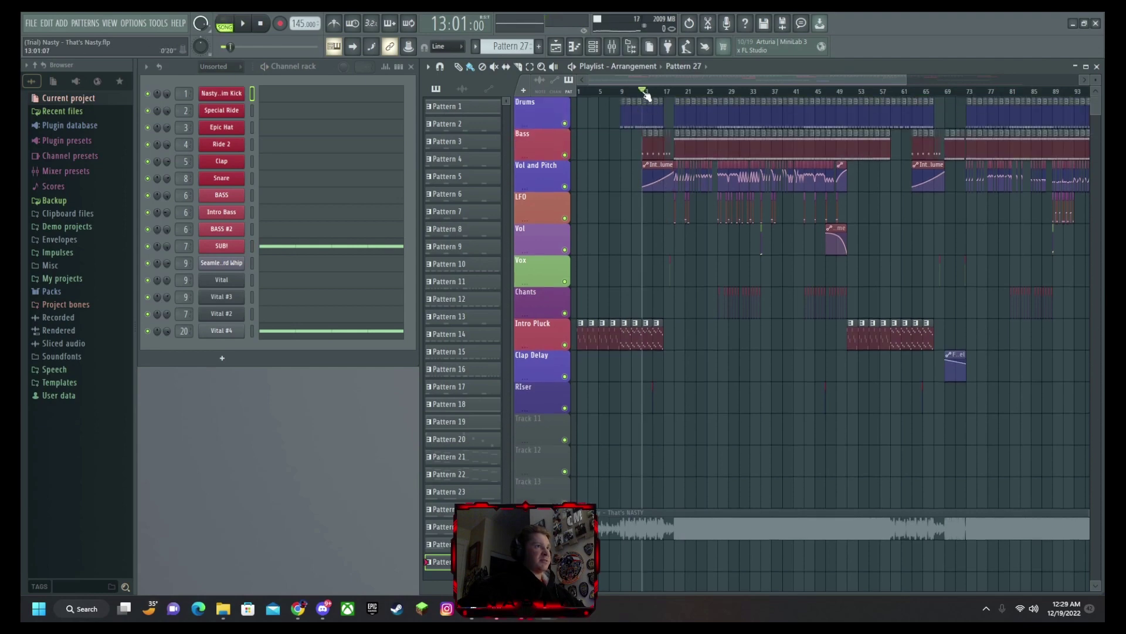
{"action": "left_click", "coordinate": [677, 93]}
{"action": "key", "text": "space"}
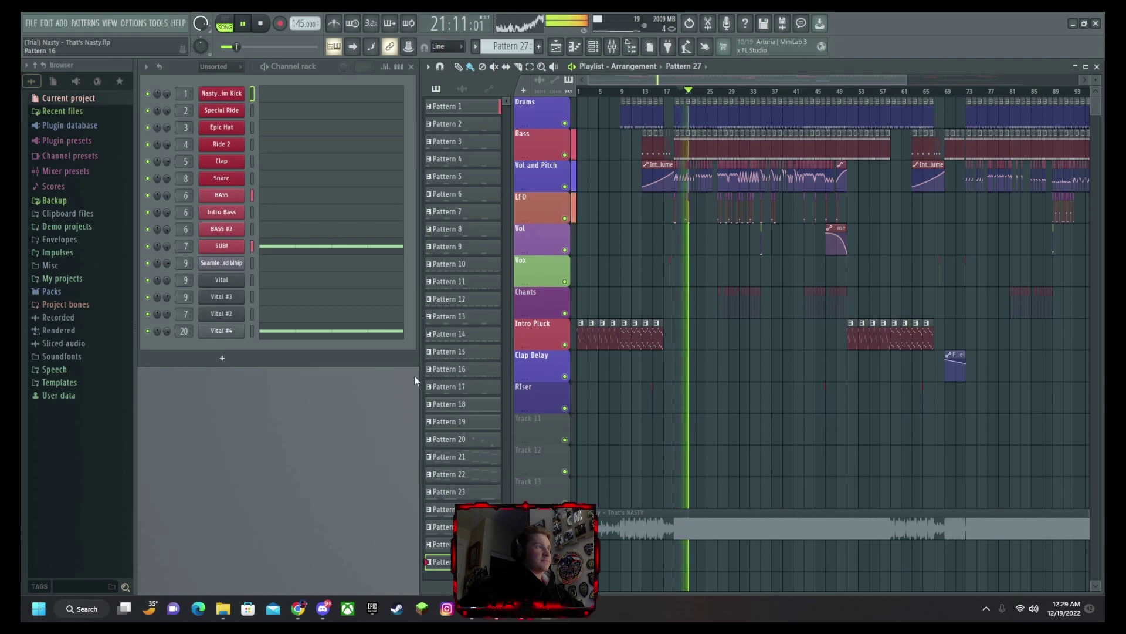
{"action": "key", "text": "space"}
In the BASS channel's Vital, set oscillator 1's FM from Osc 2 amount to about 38.68% and close the synth.
{"action": "left_click", "coordinate": [222, 196]}
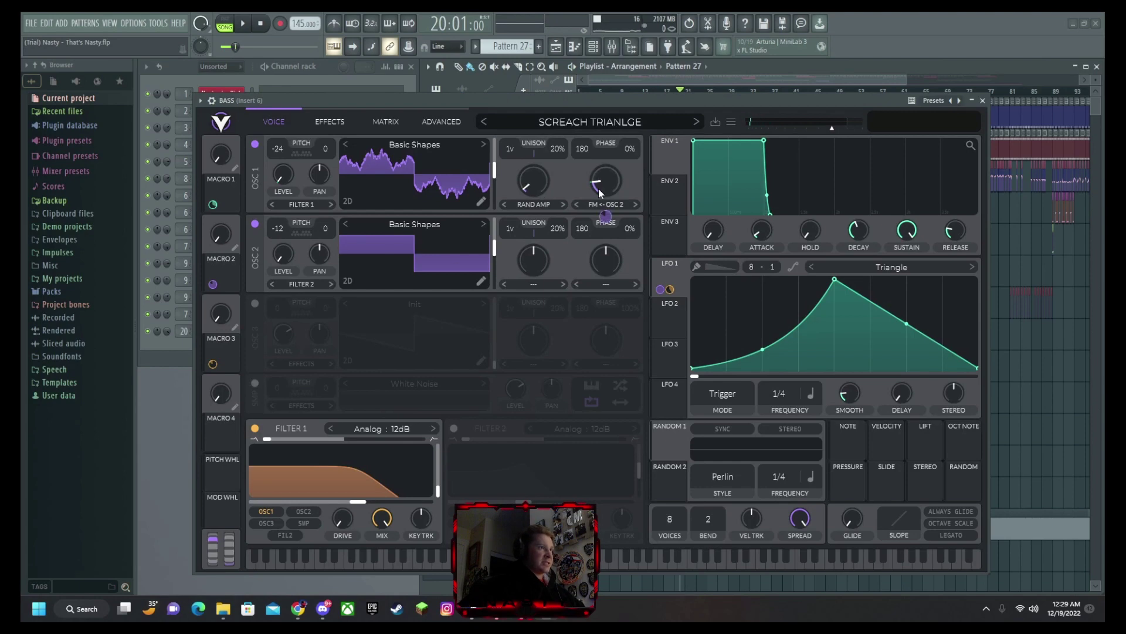
{"action": "left_click_drag", "start_coordinate": [598, 189], "coordinate": [601, 183]}
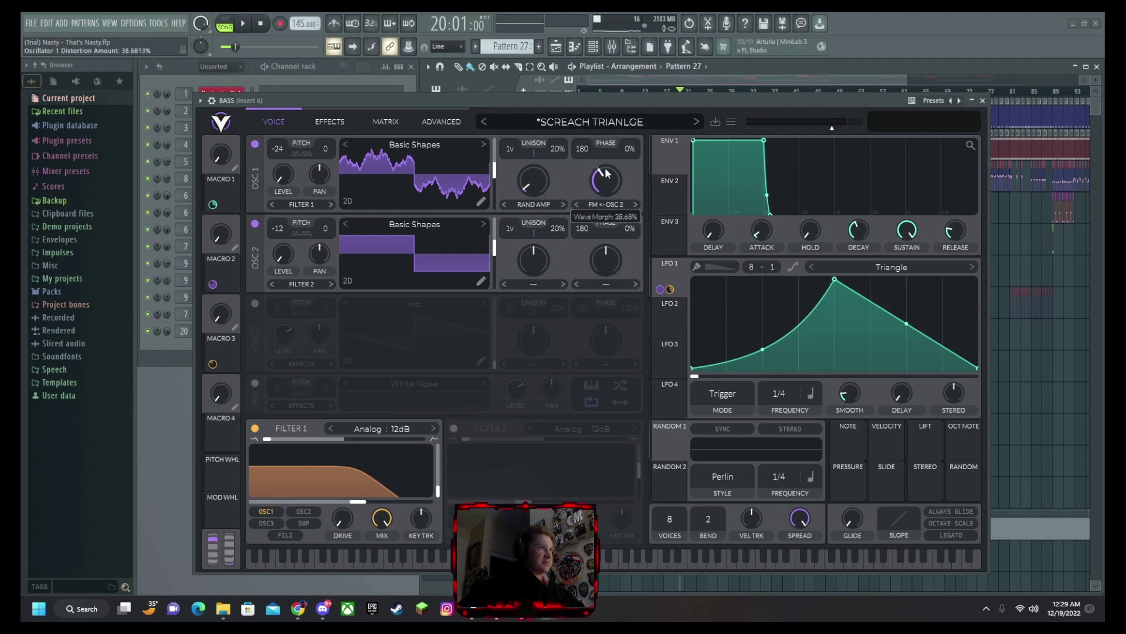
{"action": "left_click", "coordinate": [984, 101]}
In Vital #4, set oscillator 1's Random Amp spectral morph to 4% and close the synth.
{"action": "left_click", "coordinate": [229, 330]}
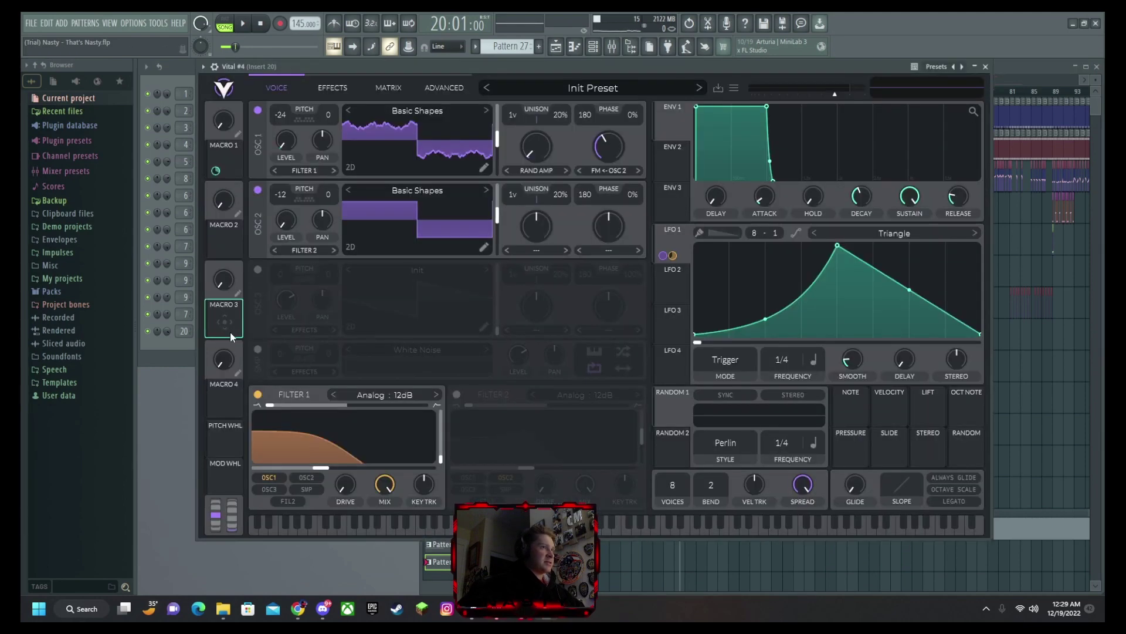
{"action": "left_click_drag", "start_coordinate": [545, 151], "coordinate": [546, 149]}
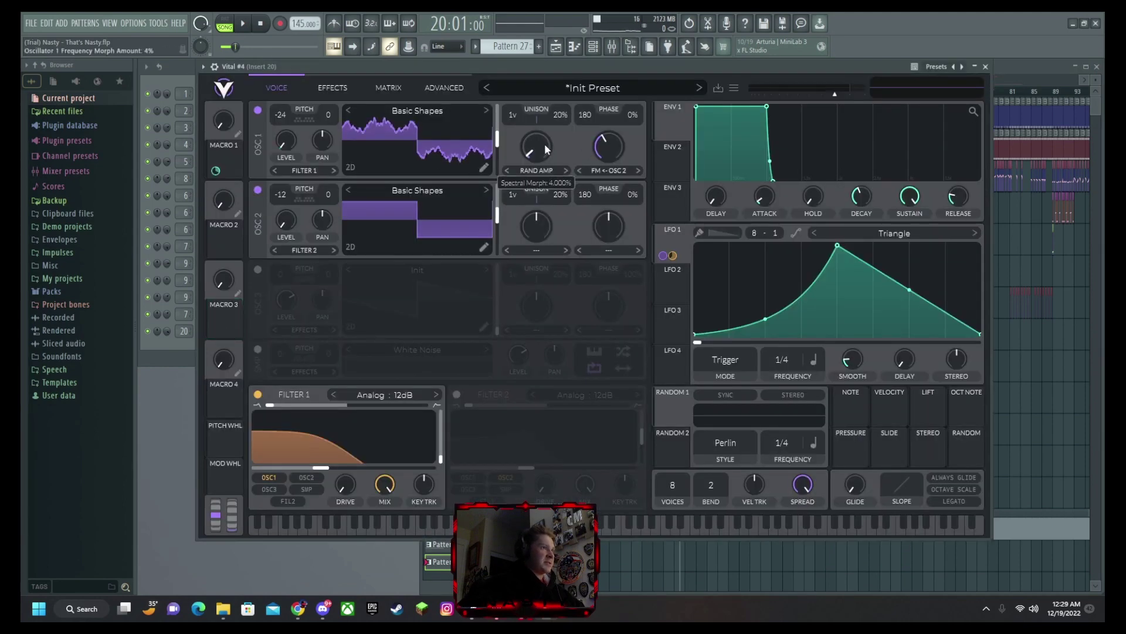
{"action": "left_click", "coordinate": [985, 67]}
Play the arrangement in short bursts from bar 20 to listen to the original bass again.
{"action": "left_click", "coordinate": [695, 68]}
{"action": "left_click", "coordinate": [718, 324]}
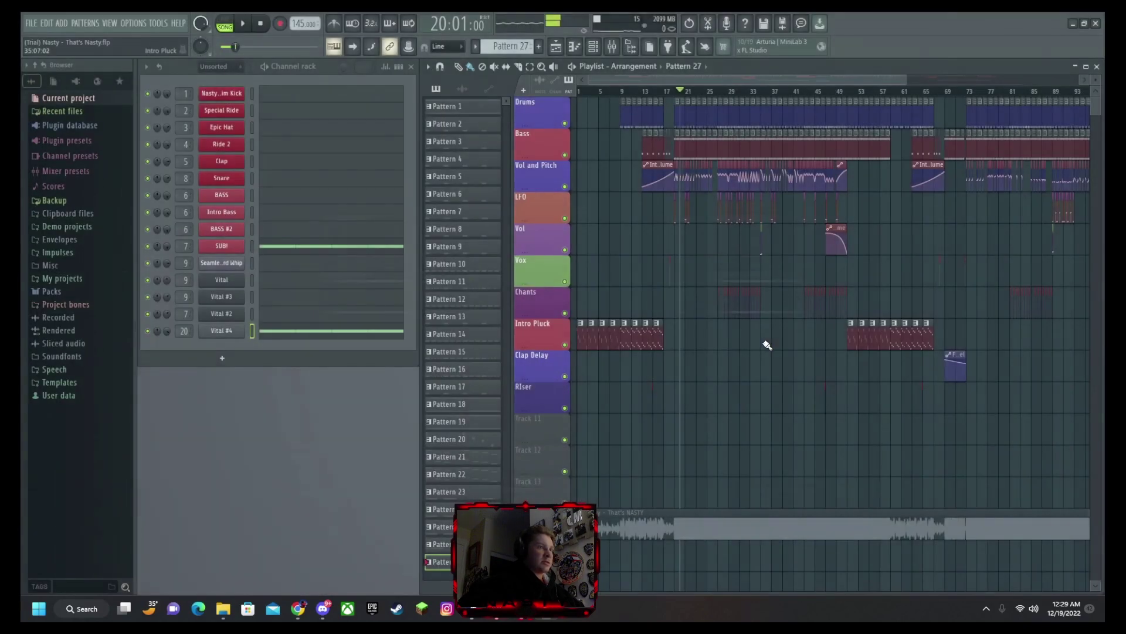
{"action": "key", "text": "space"}
{"action": "key", "text": "space"}
{"action": "key", "text": "space"}
{"action": "key", "text": "space"}
{"action": "key", "text": "space"}
{"action": "key", "text": "space"}
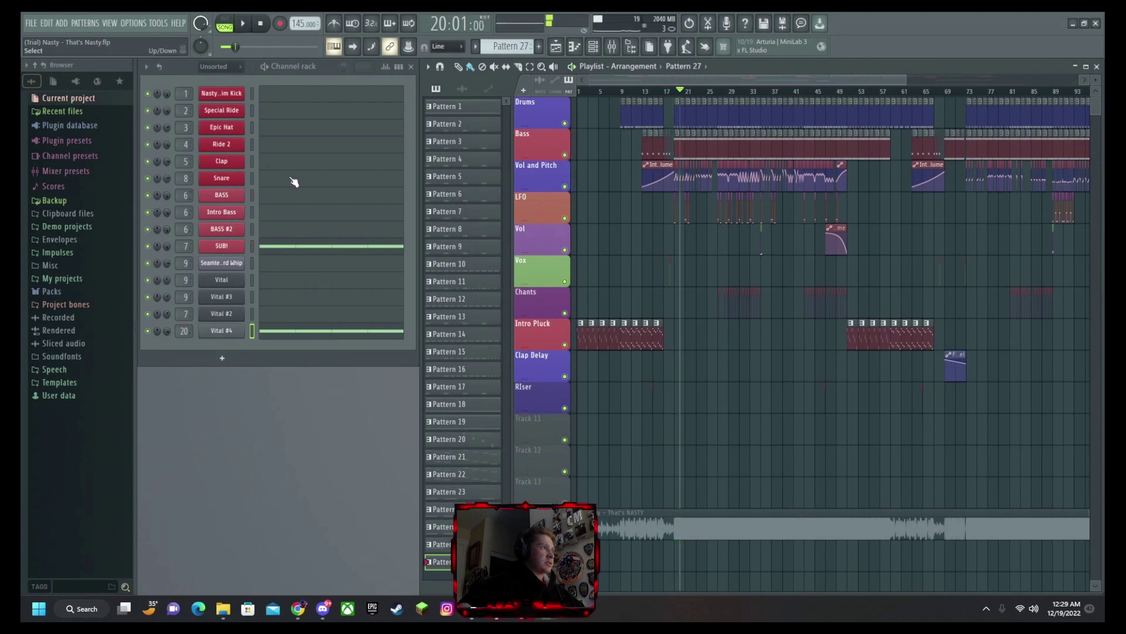
Loop Pattern 27 in pattern mode and set oscillator 1's FM from Osc 2 amount in Vital #4 to 17.5%.
{"action": "left_click", "coordinate": [692, 68]}
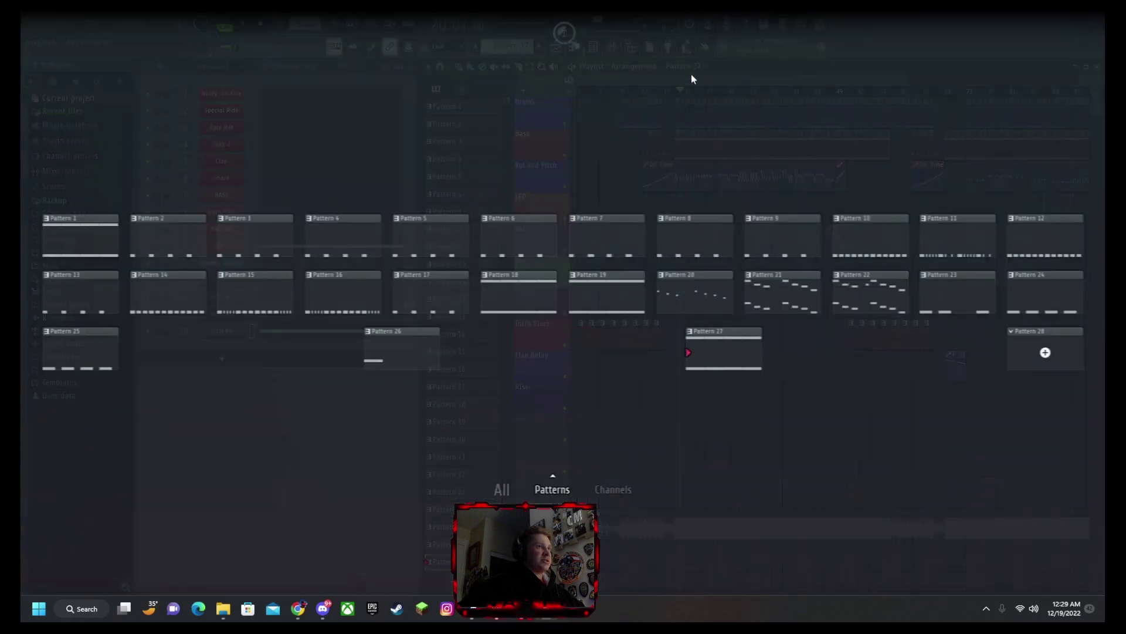
{"action": "left_click", "coordinate": [717, 354]}
{"action": "key", "text": "space"}
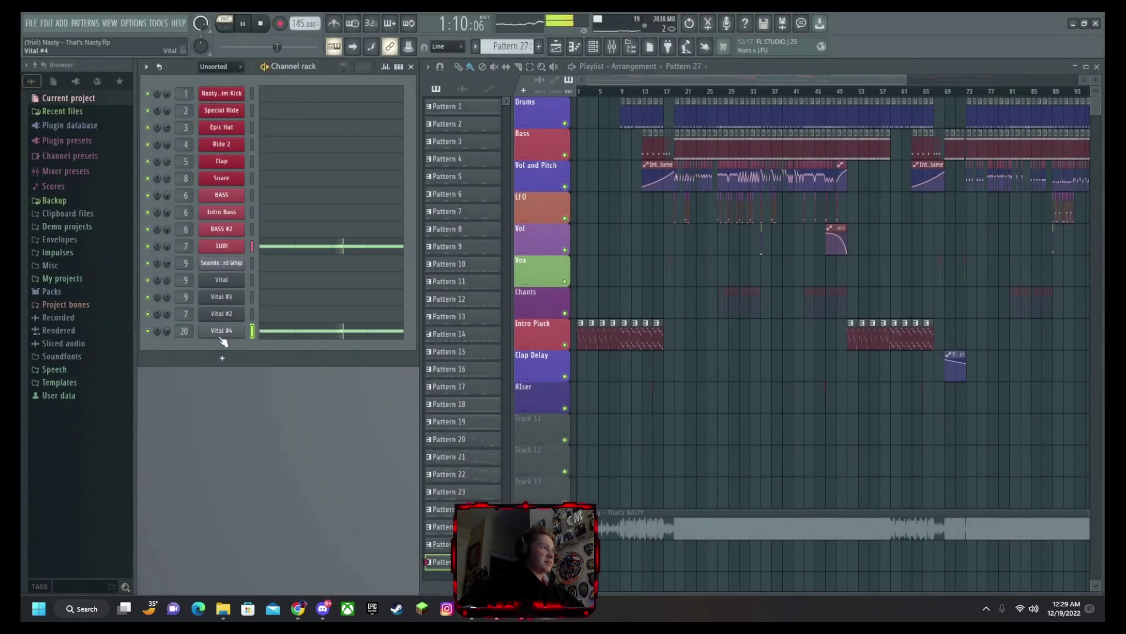
{"action": "left_click", "coordinate": [221, 331]}
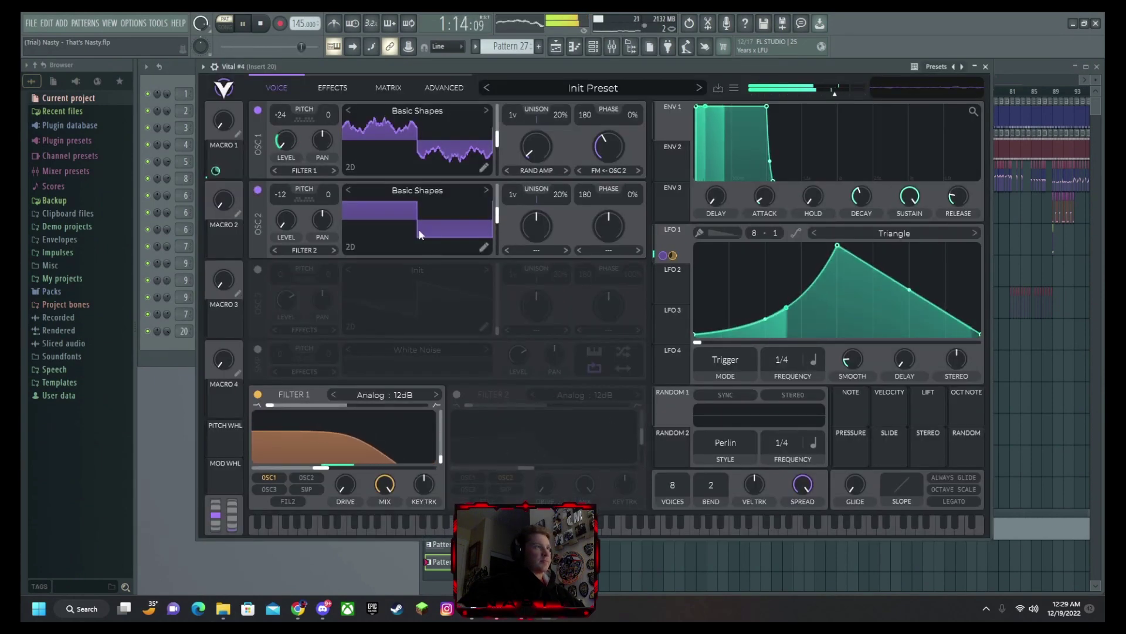
{"action": "left_click_drag", "start_coordinate": [610, 145], "coordinate": [610, 144]}
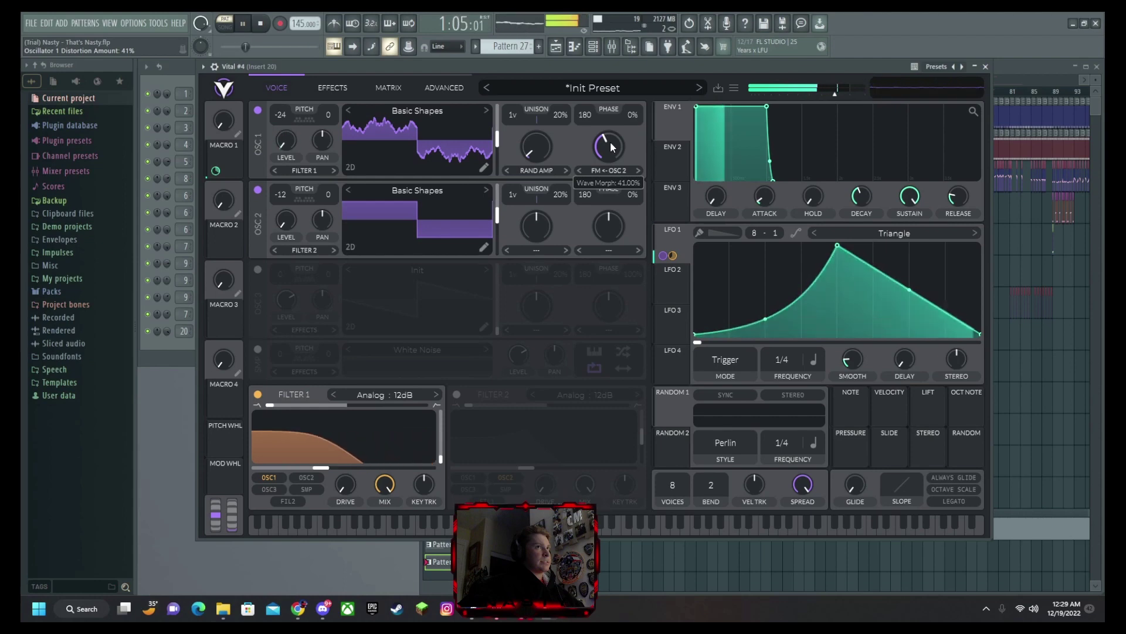
{"action": "left_click_drag", "start_coordinate": [610, 142], "coordinate": [605, 165]}
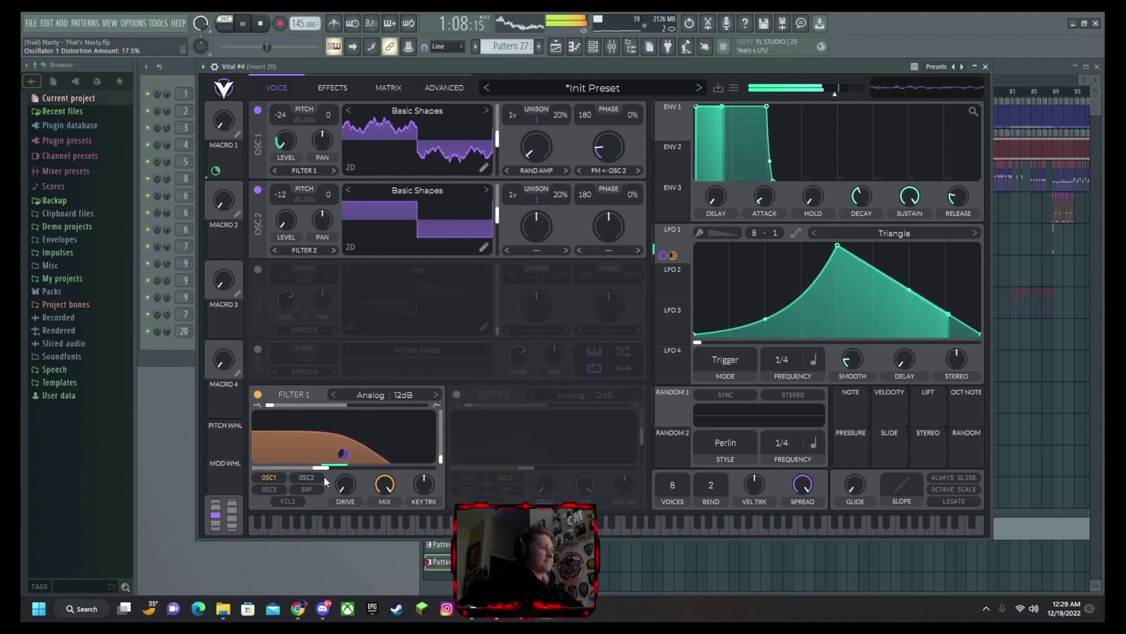
Try out Vital #4's pitch wheel on the looping bass, close the synth and stop playback.
{"action": "mouse_move", "coordinate": [216, 515]}
{"action": "left_mouse_down"}
{"action": "mouse_move", "coordinate": [217, 492]}
{"action": "mouse_move", "coordinate": [217, 514]}
{"action": "left_mouse_up"}
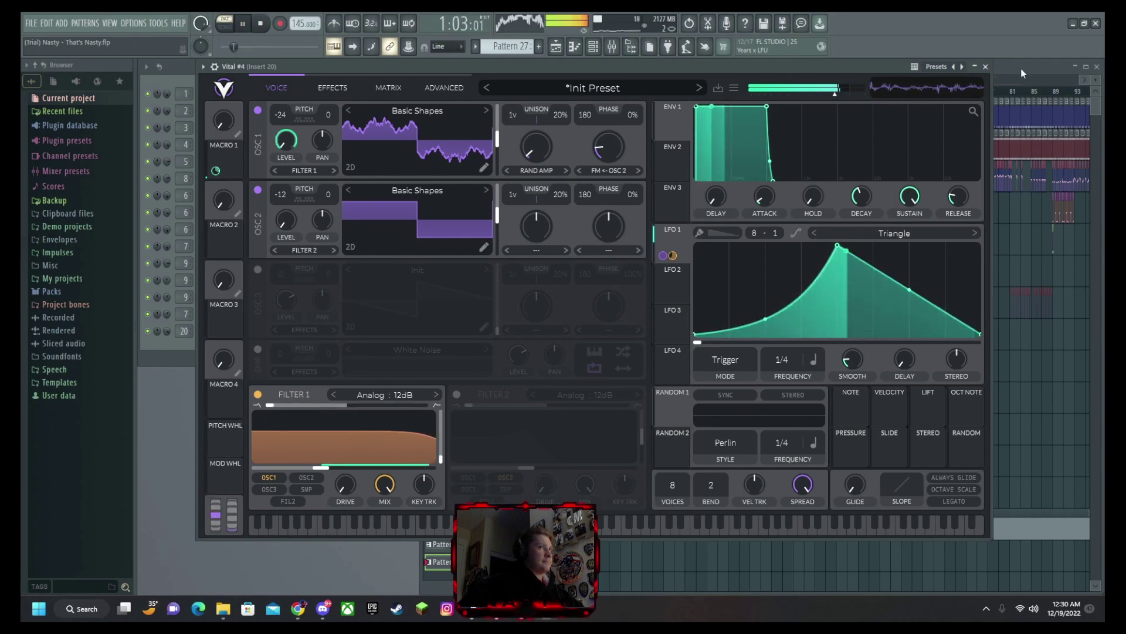
{"action": "left_click", "coordinate": [986, 66]}
{"action": "key", "text": "space"}
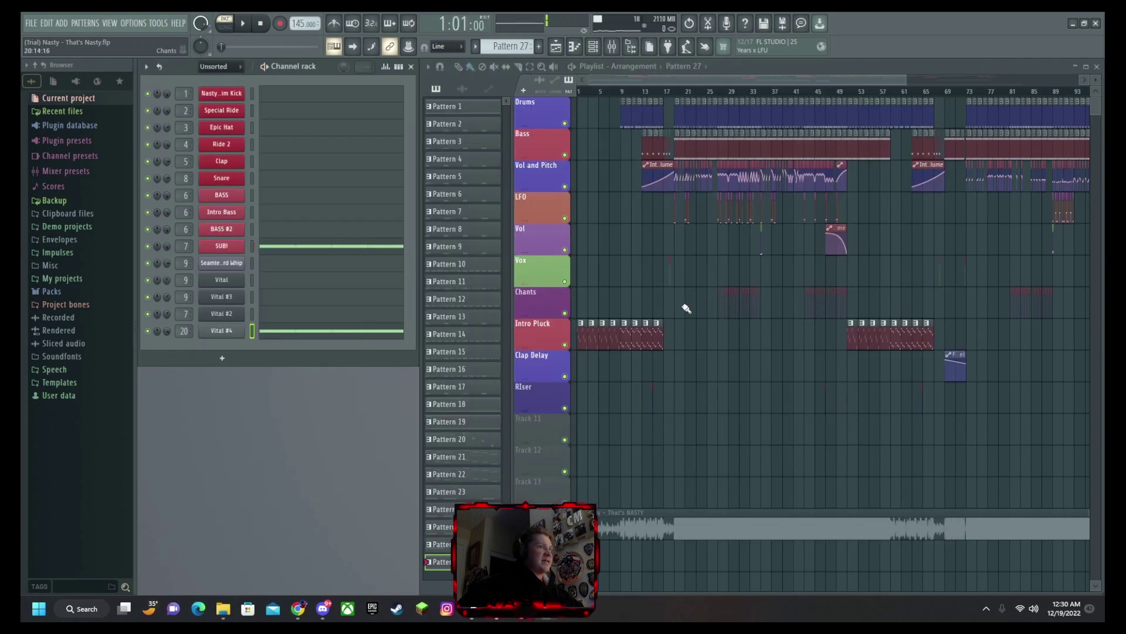
Trim the run of Pattern 27 clips on playlist Track 15 to four bars and audition it in song mode.
{"action": "scroll", "coordinate": [563, 422], "scroll_direction": "down", "scroll_amount": 6}
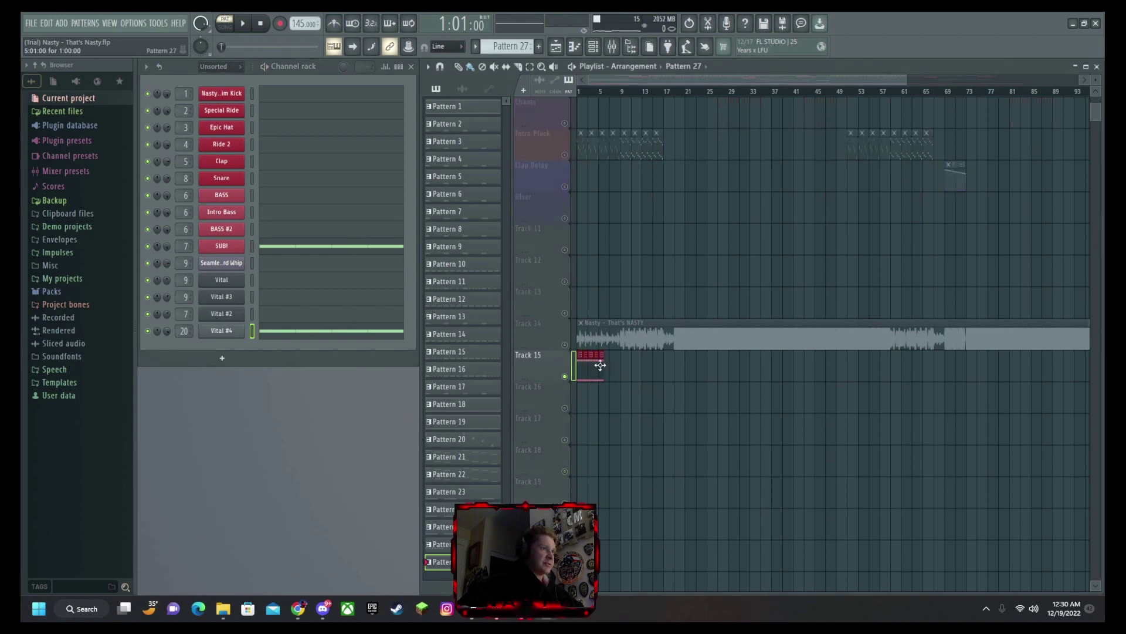
{"action": "scroll", "coordinate": [670, 79], "scroll_direction": "up", "scroll_amount": 3}
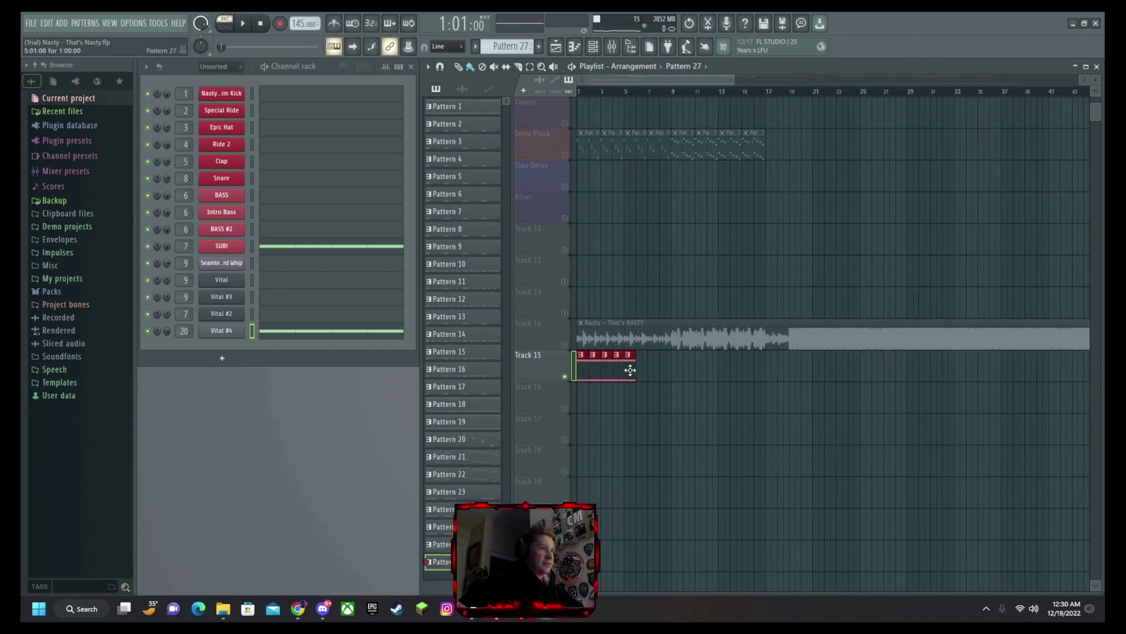
{"action": "left_click", "coordinate": [572, 66]}
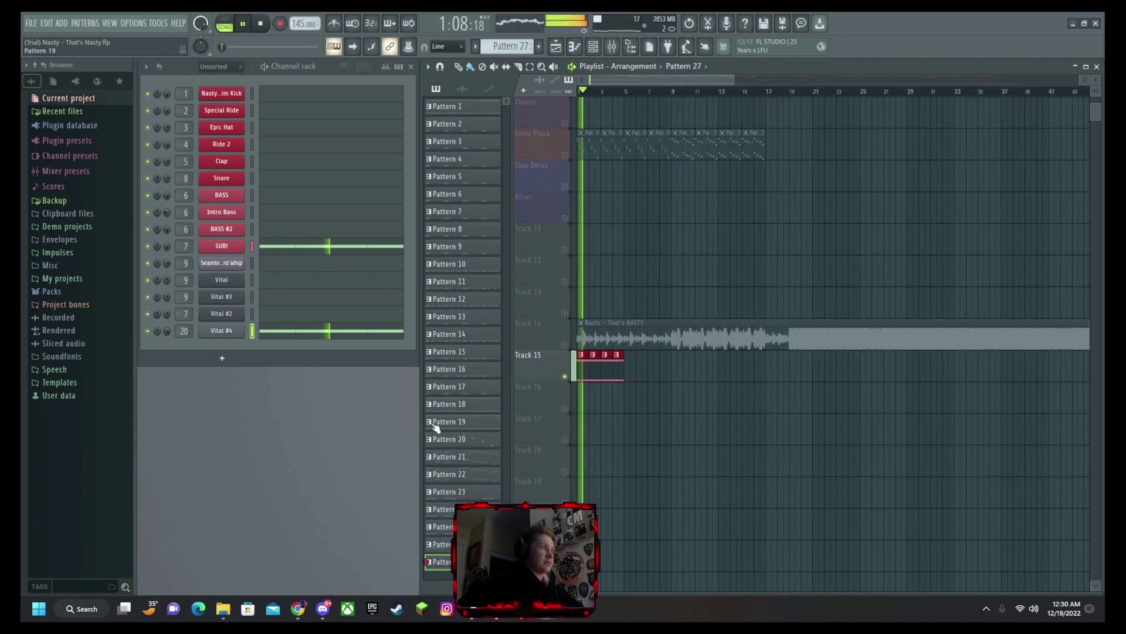
{"action": "scroll", "coordinate": [653, 92], "scroll_direction": "up", "scroll_amount": 1}
{"action": "scroll", "coordinate": [653, 92], "scroll_direction": "up", "scroll_amount": 2}
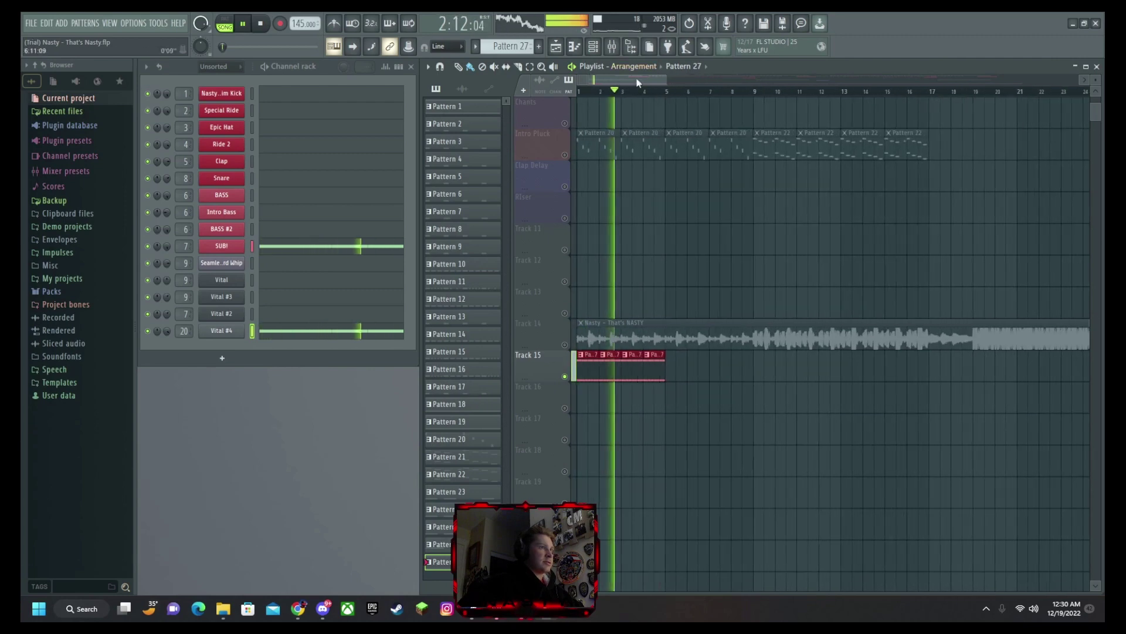
{"action": "key", "text": "space"}
Create an automation clip for Vital #4's pitch wheel and move it to playlist Track 16.
{"action": "left_click", "coordinate": [235, 333]}
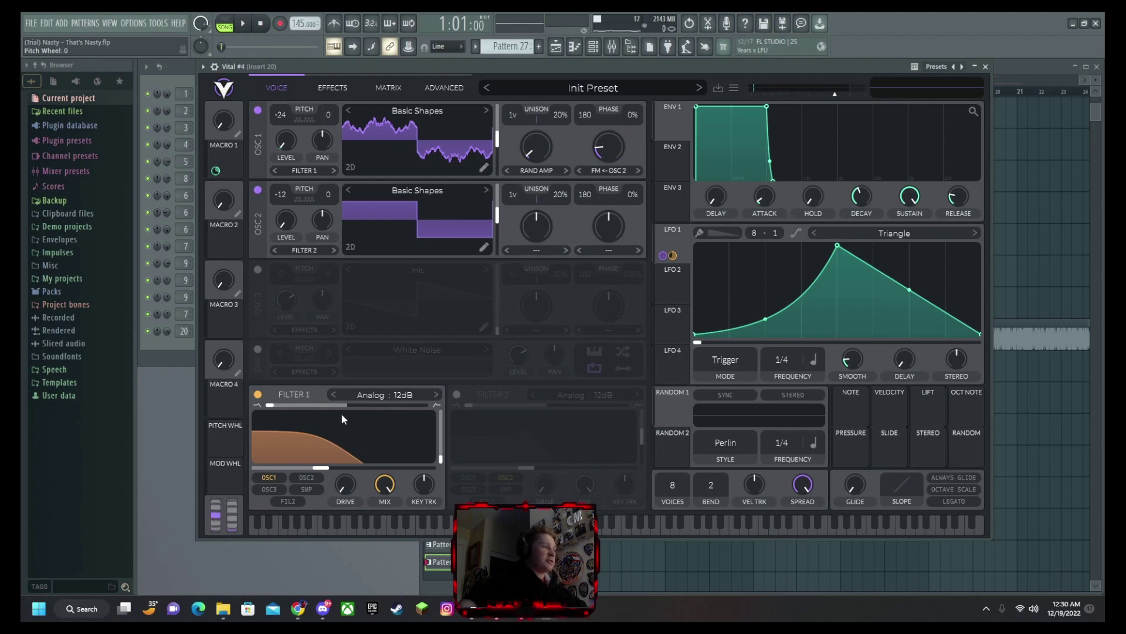
{"action": "left_click", "coordinate": [987, 68]}
{"action": "left_click", "coordinate": [158, 23]}
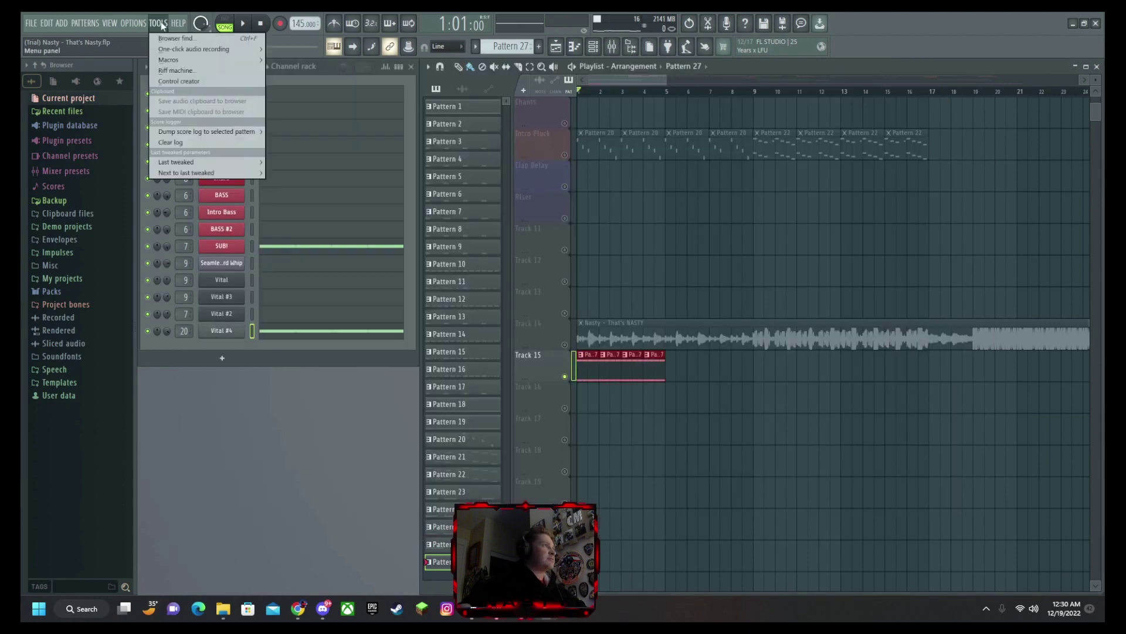
{"action": "mouse_move", "coordinate": [211, 161]}
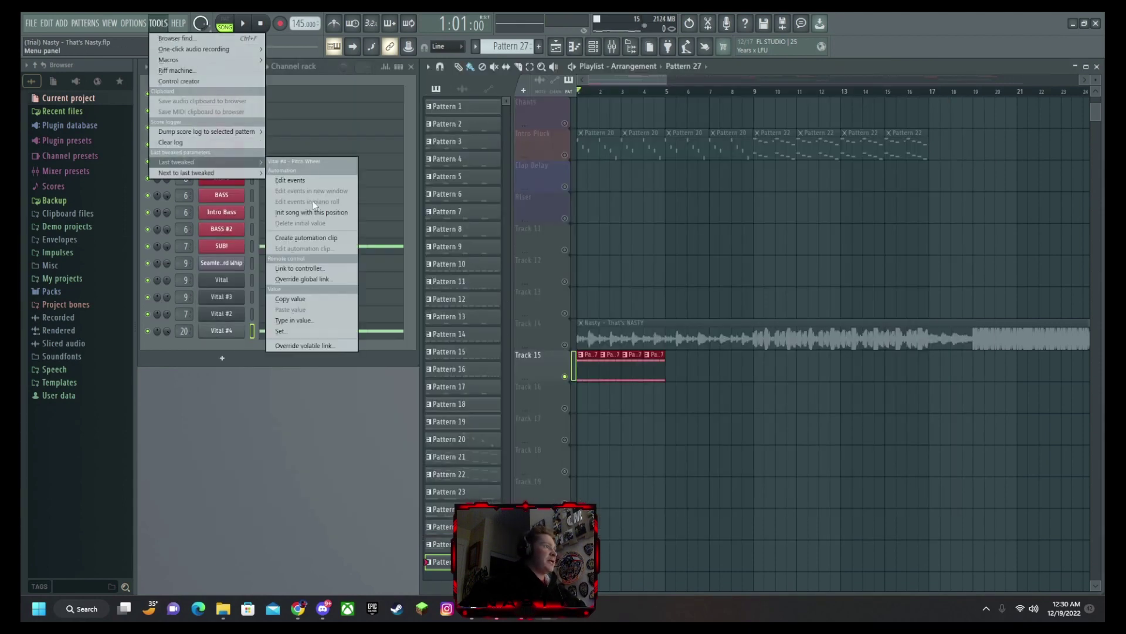
{"action": "left_click", "coordinate": [322, 235]}
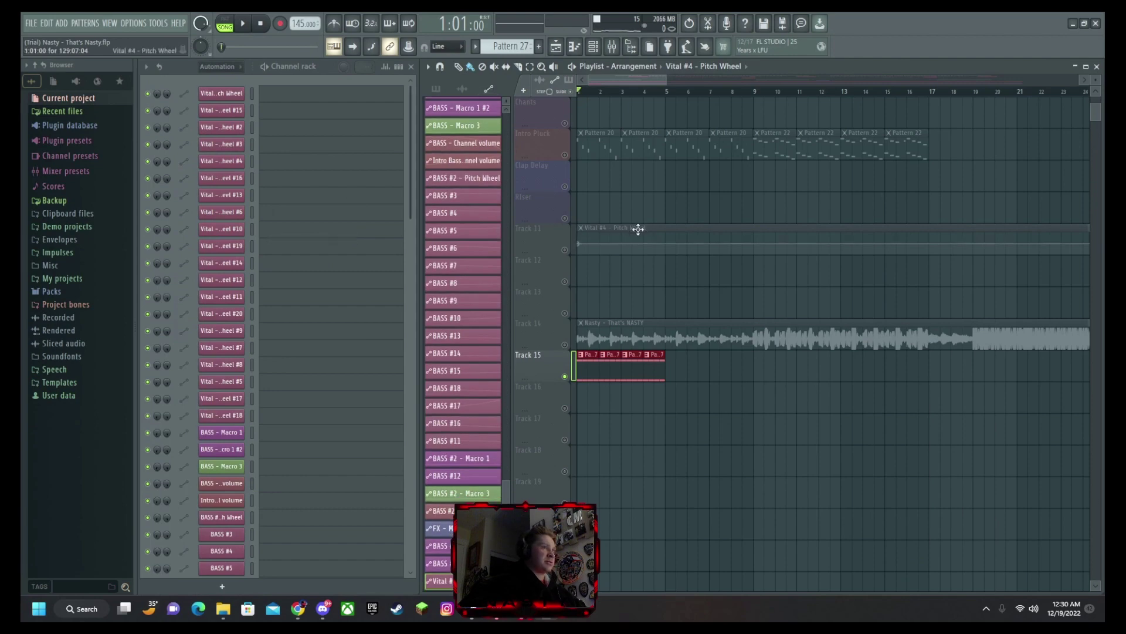
{"action": "left_click_drag", "start_coordinate": [638, 228], "coordinate": [628, 393]}
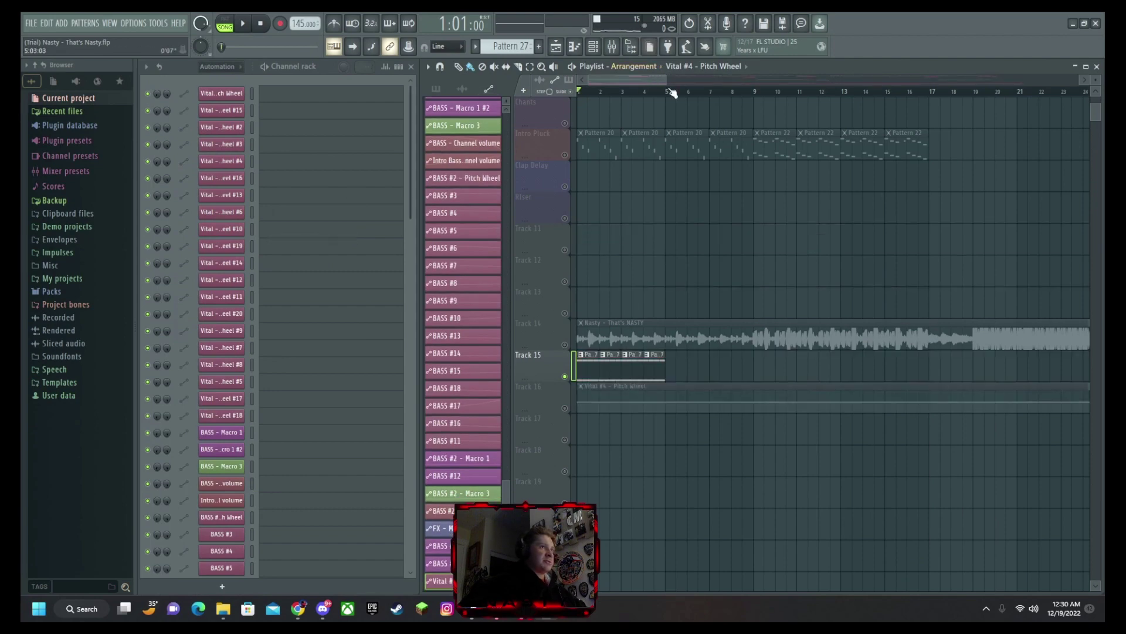
Try to shorten the pitch wheel automation clip to the Pattern 27 section, and delete the clip from Track 16.
{"action": "scroll", "coordinate": [671, 90], "scroll_direction": "down", "scroll_amount": 6}
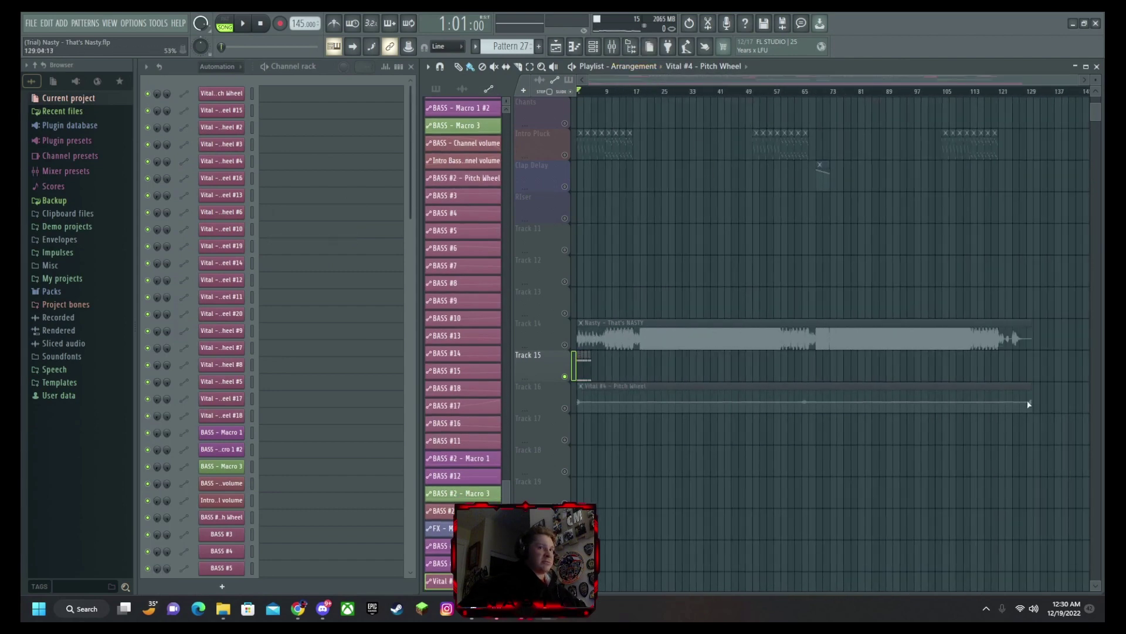
{"action": "left_click_drag", "start_coordinate": [1029, 404], "coordinate": [583, 398]}
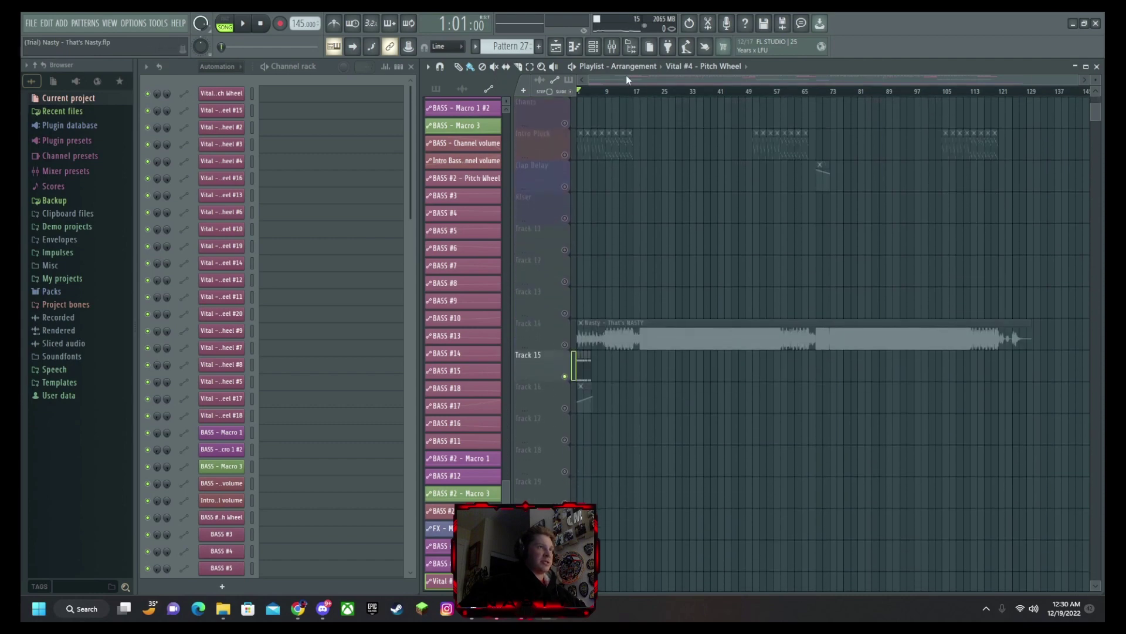
{"action": "scroll", "coordinate": [643, 82], "scroll_direction": "up", "scroll_amount": 4}
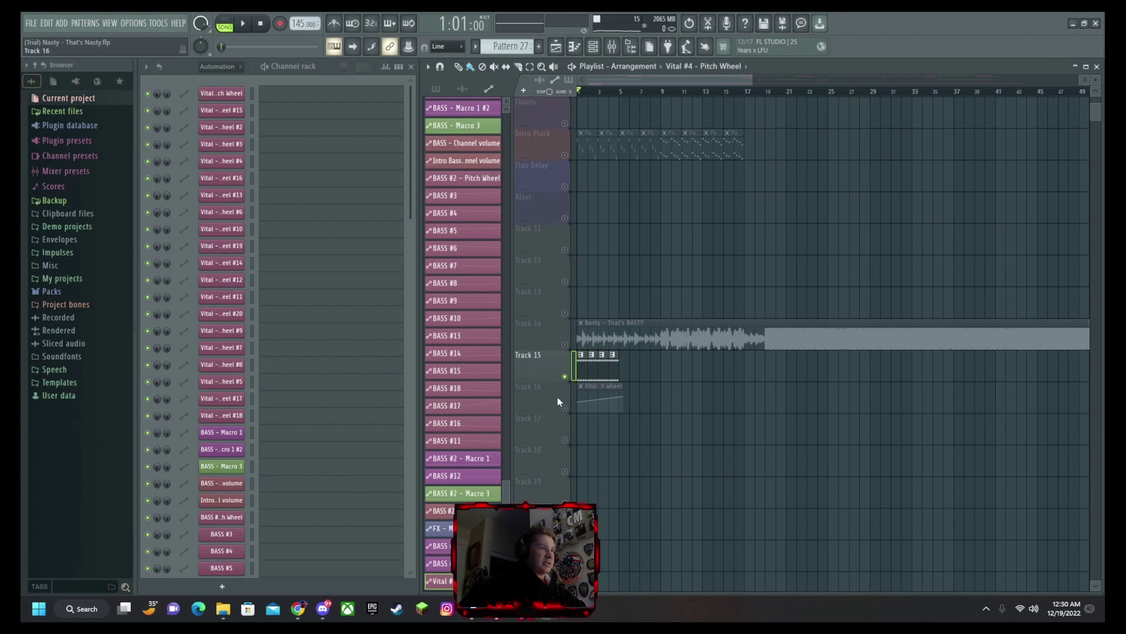
{"action": "scroll", "coordinate": [612, 101], "scroll_direction": "up", "scroll_amount": 3}
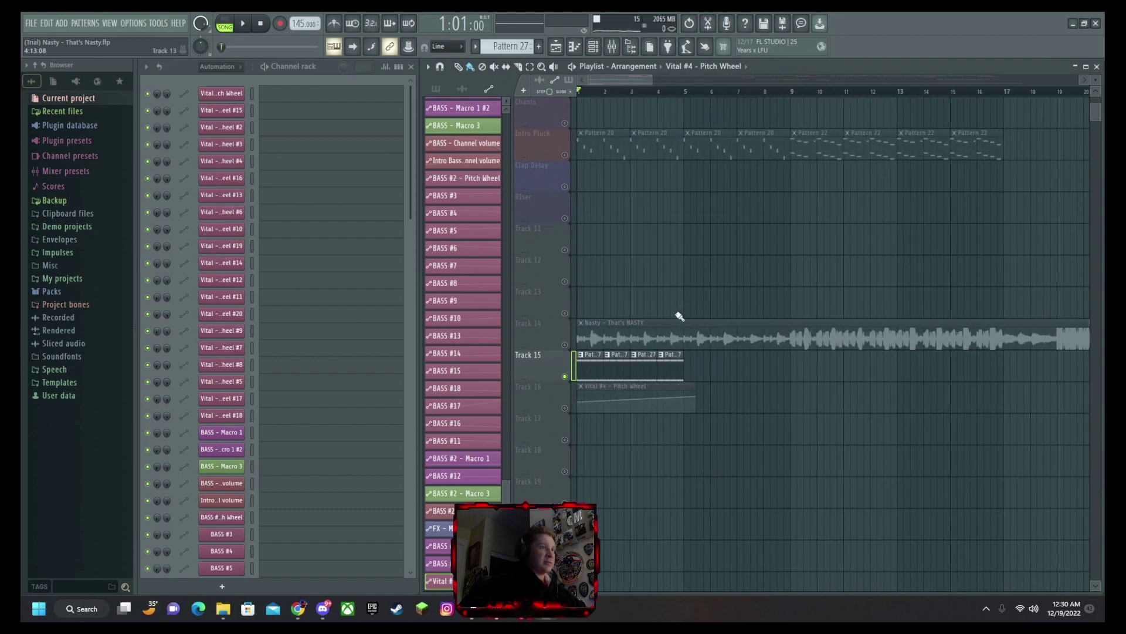
{"action": "right_click", "coordinate": [677, 391]}
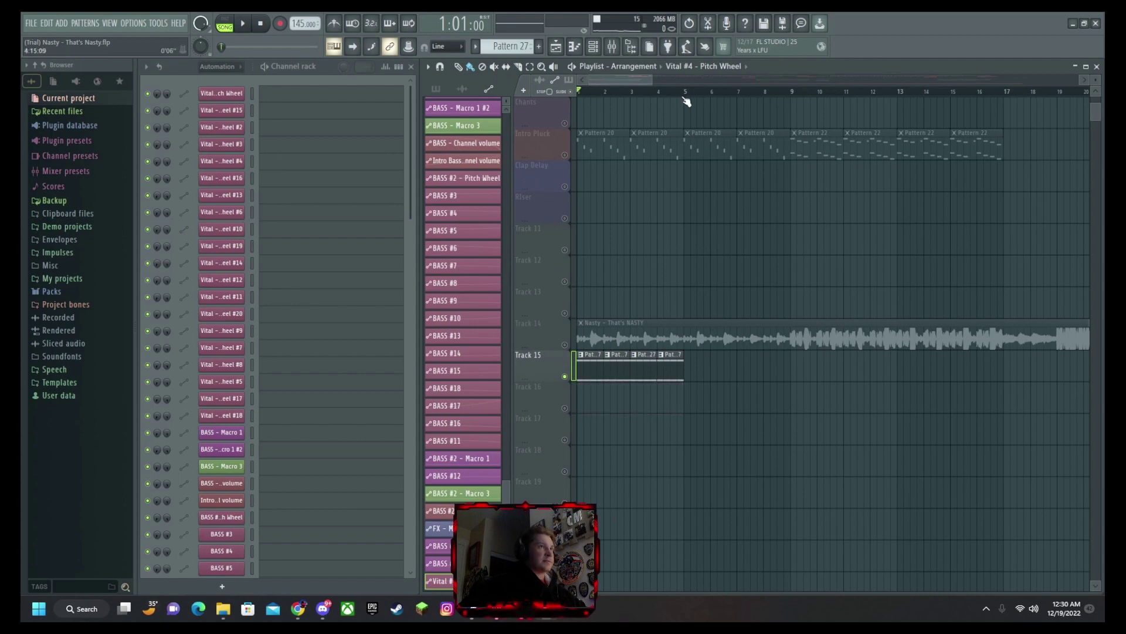
Select bars 1 to 4 as the time range and create a four-bar pitch wheel automation clip for Vital #4 on Track 16.
{"action": "left_click_drag", "start_coordinate": [686, 102], "coordinate": [455, 92]}
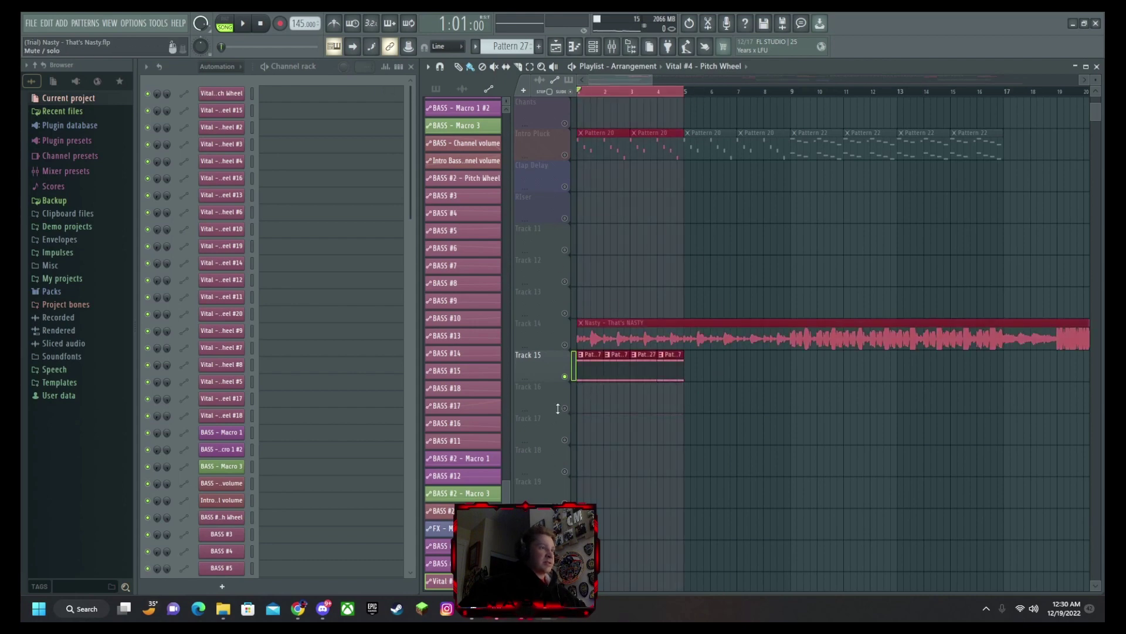
{"action": "left_click", "coordinate": [159, 23]}
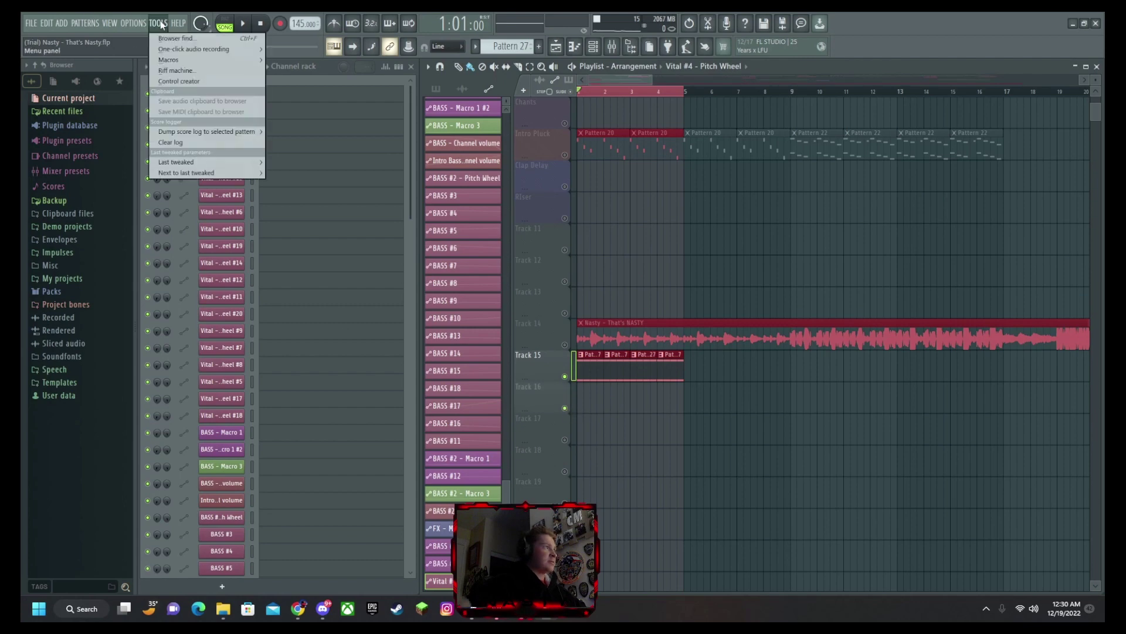
{"action": "mouse_move", "coordinate": [243, 163]}
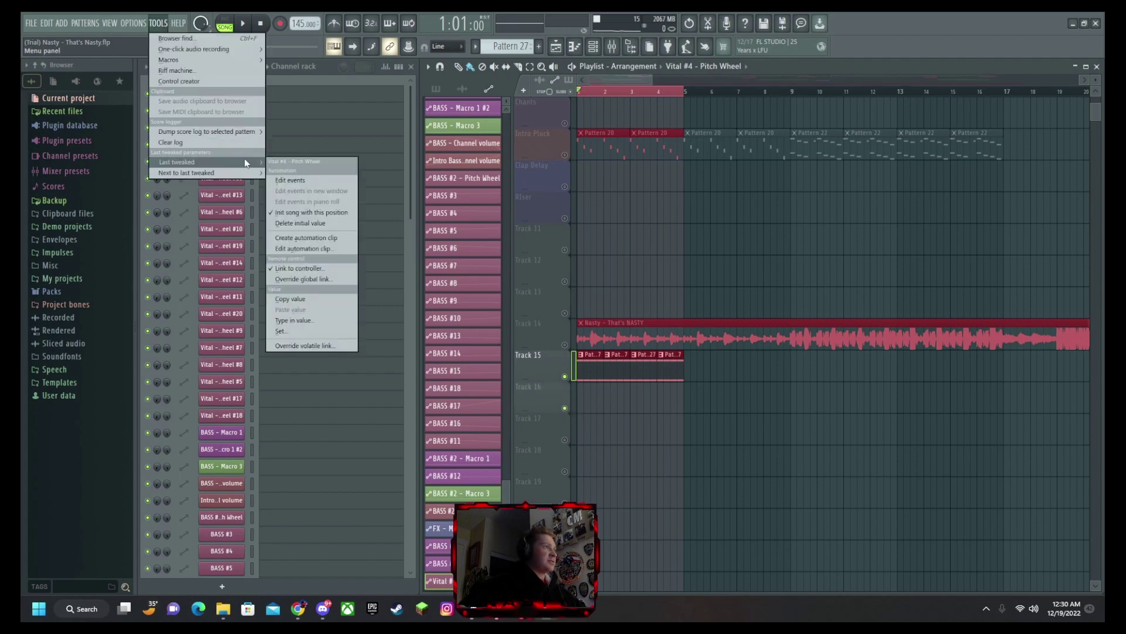
{"action": "left_click", "coordinate": [318, 238]}
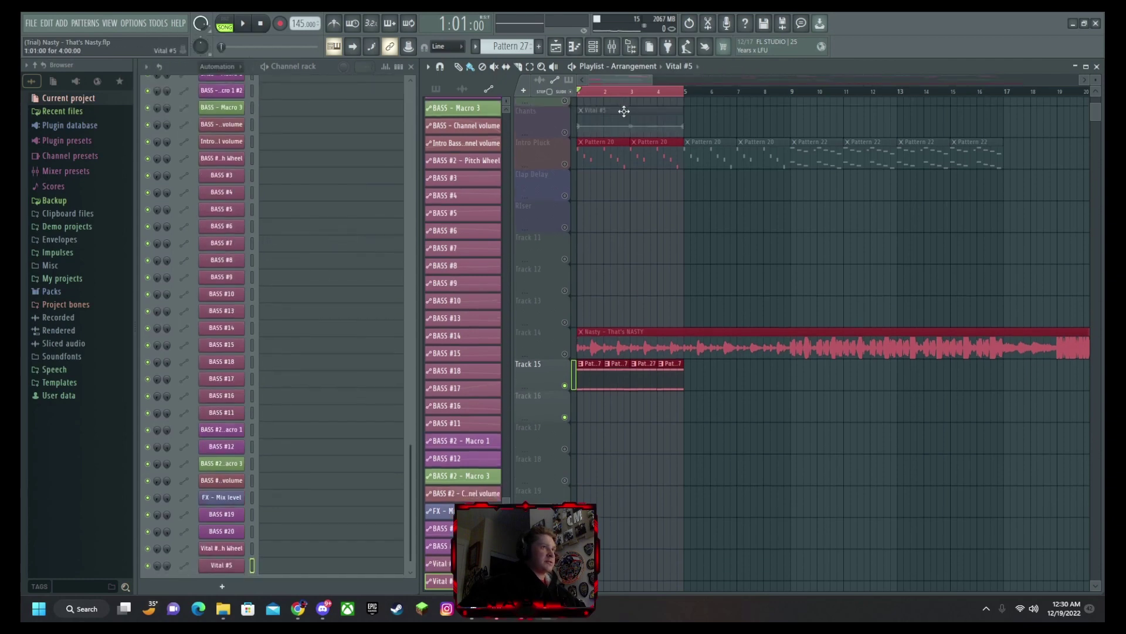
{"action": "left_click_drag", "start_coordinate": [624, 112], "coordinate": [614, 415]}
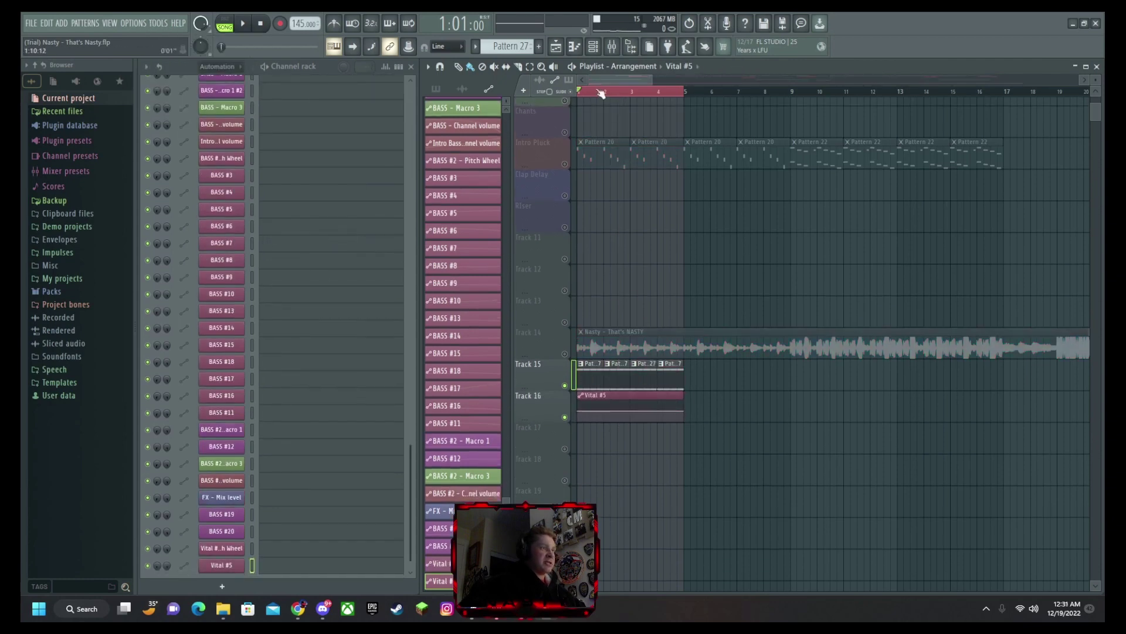
Shorten the pitch wheel automation clip on Track 16 to one beat with its end point raised to about 74%.
{"action": "scroll", "coordinate": [614, 92], "scroll_direction": "up", "scroll_amount": 2}
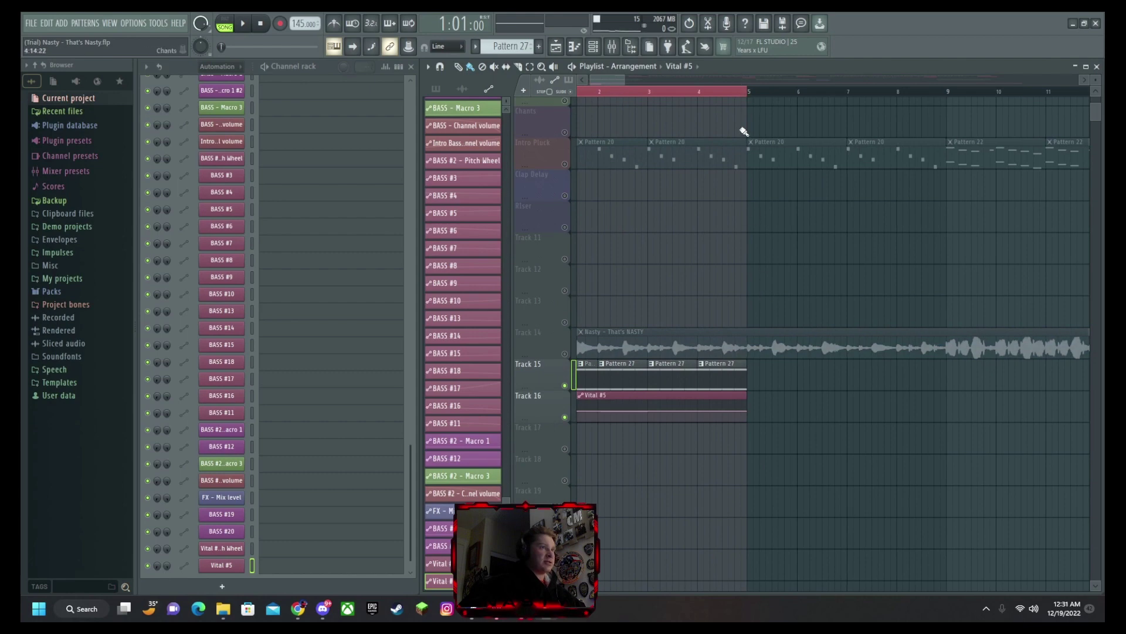
{"action": "left_click_drag", "start_coordinate": [749, 412], "coordinate": [603, 411]}
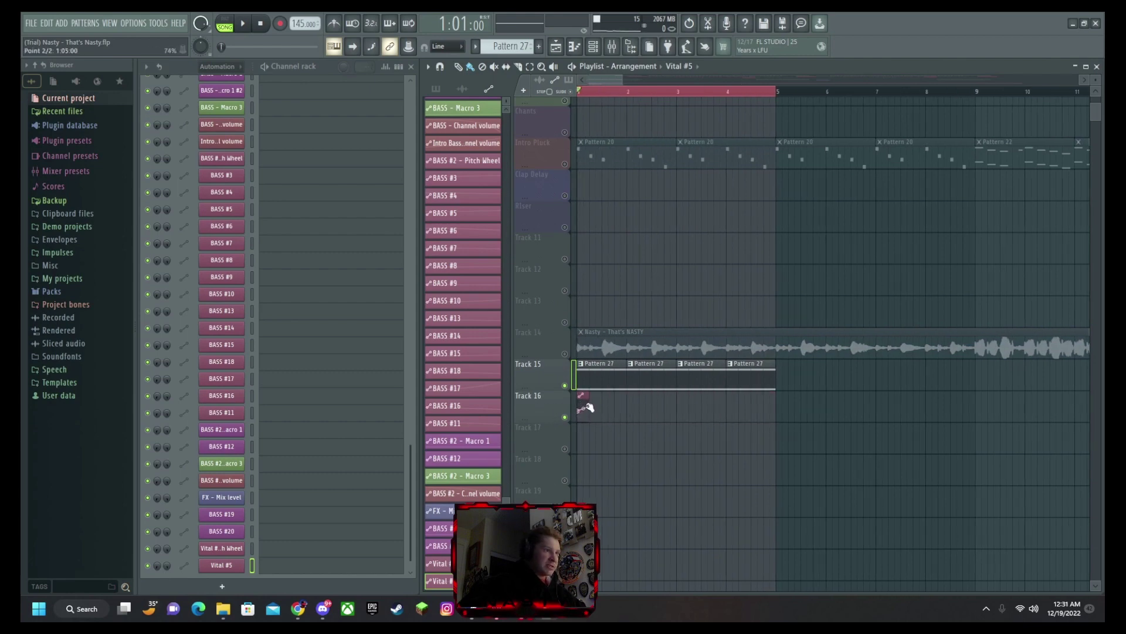
{"action": "scroll", "coordinate": [609, 95], "scroll_direction": "up", "scroll_amount": 2}
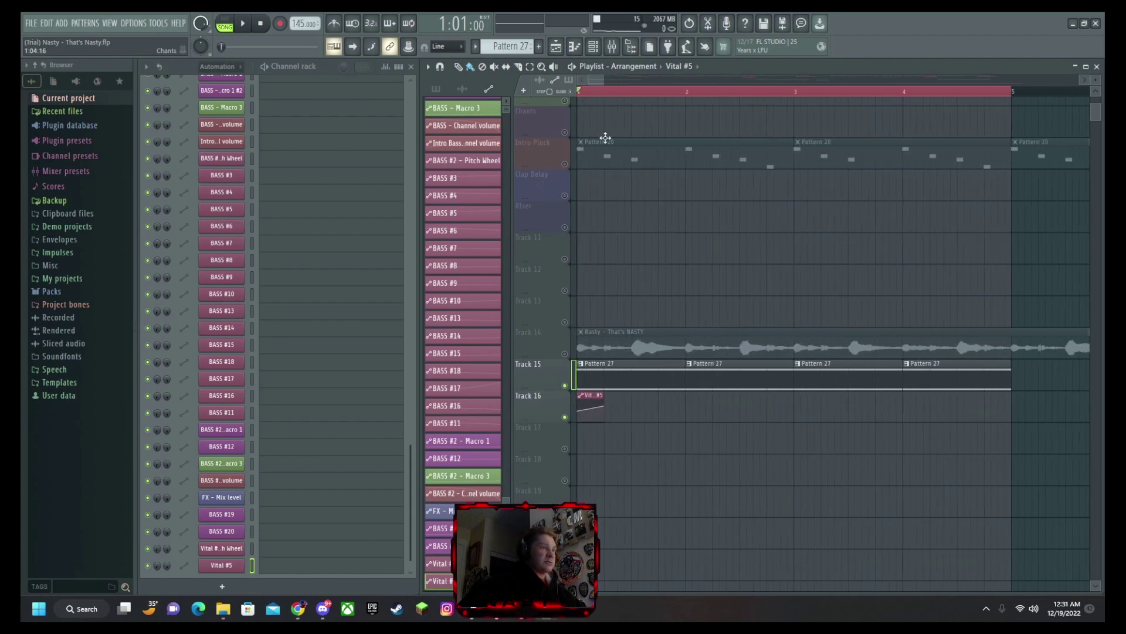
Bend the pitch wheel clip's curve and copy the clip on Track 16 to beat 3 of bar 1 and beats 1 and 3 of bar 2.
{"action": "key", "text": "space"}
{"action": "key", "text": "space"}
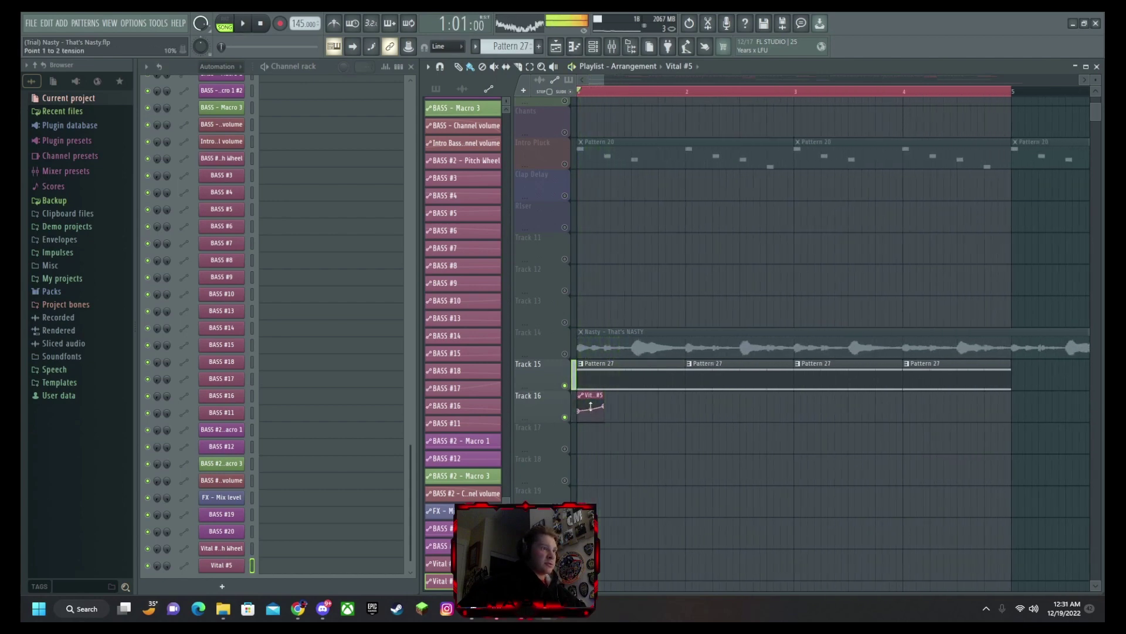
{"action": "left_click", "coordinate": [638, 402]}
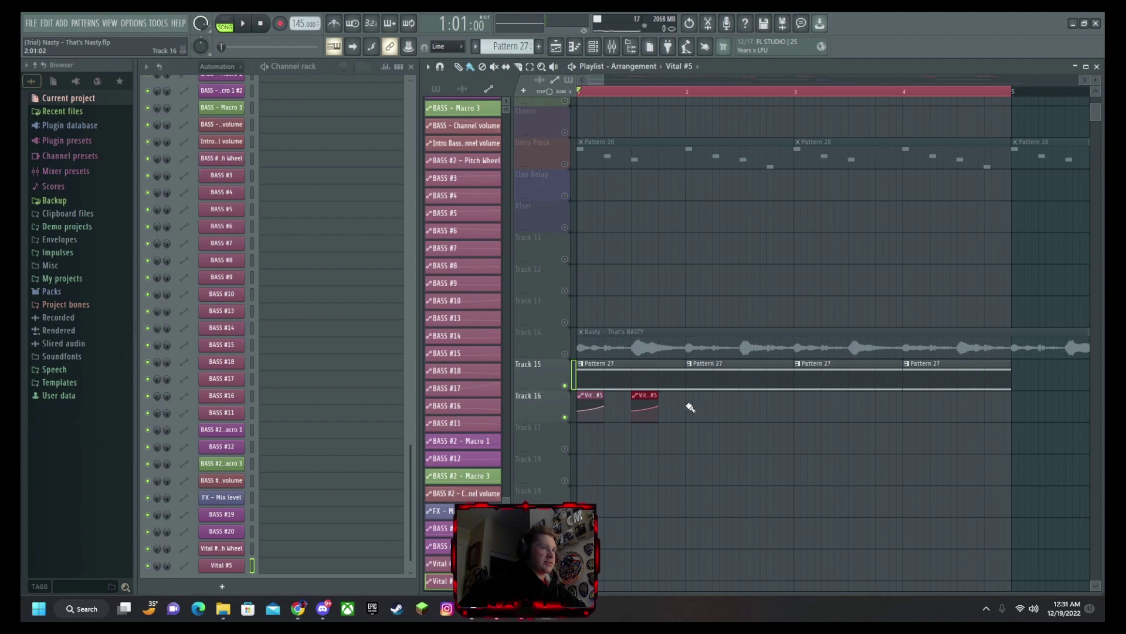
{"action": "left_click", "coordinate": [690, 407]}
{"action": "left_click", "coordinate": [742, 404]}
Try adding more copies of the pitch wheel clip on Track 16 from beat 4 of bar 2 onward, and delete them.
{"action": "left_click", "coordinate": [779, 405]}
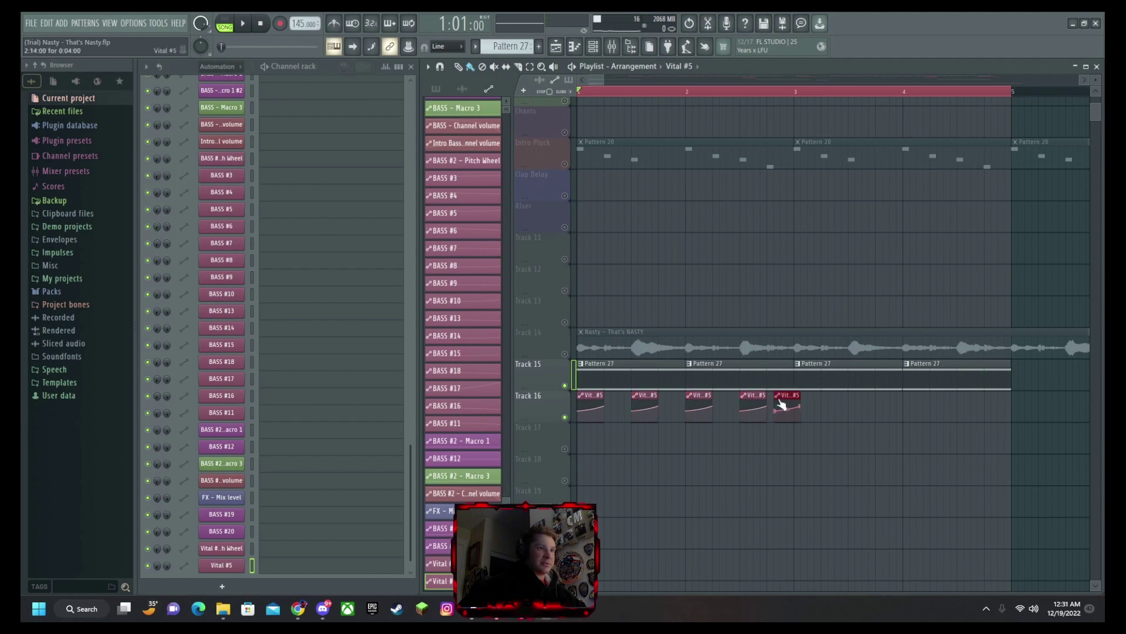
{"action": "right_click", "coordinate": [774, 403]}
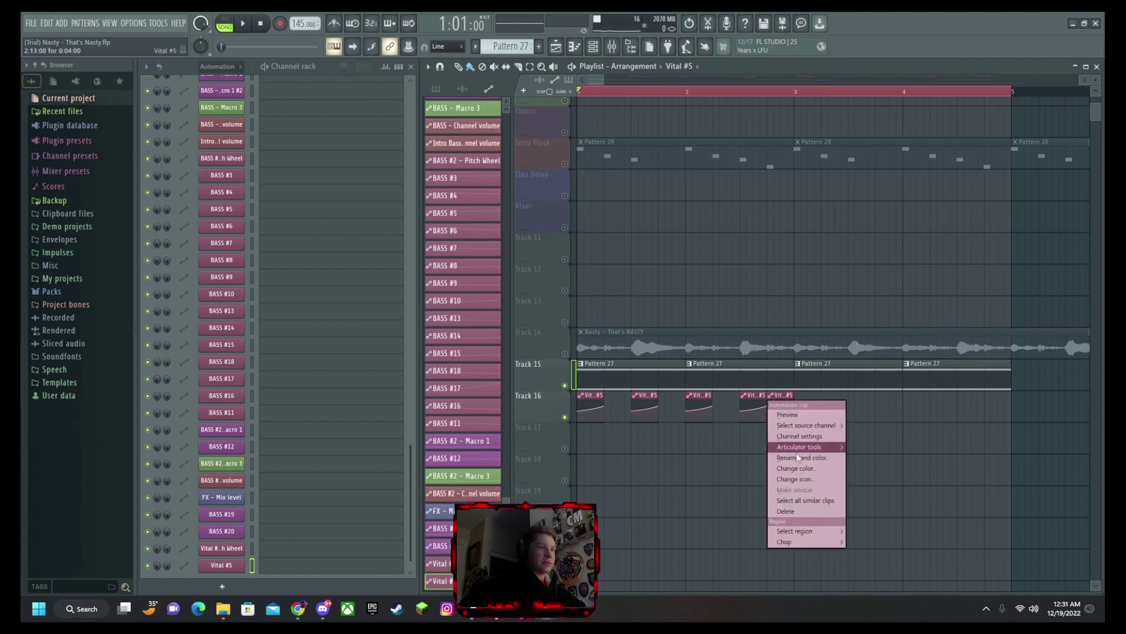
{"action": "left_click", "coordinate": [808, 499]}
{"action": "left_click", "coordinate": [824, 406]}
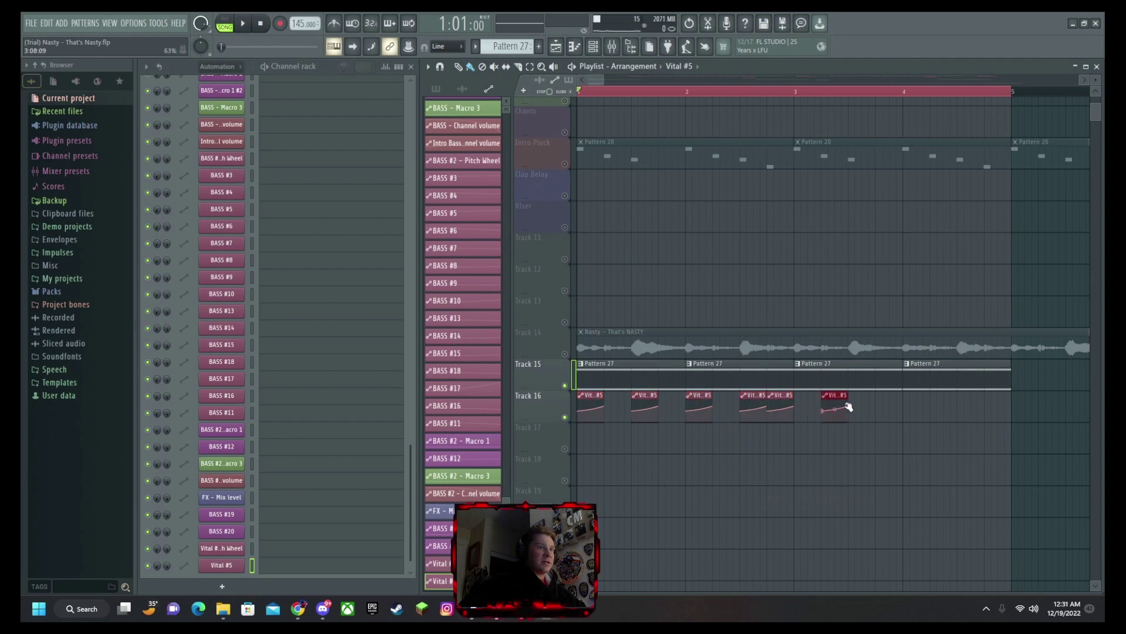
{"action": "right_click", "coordinate": [836, 402]}
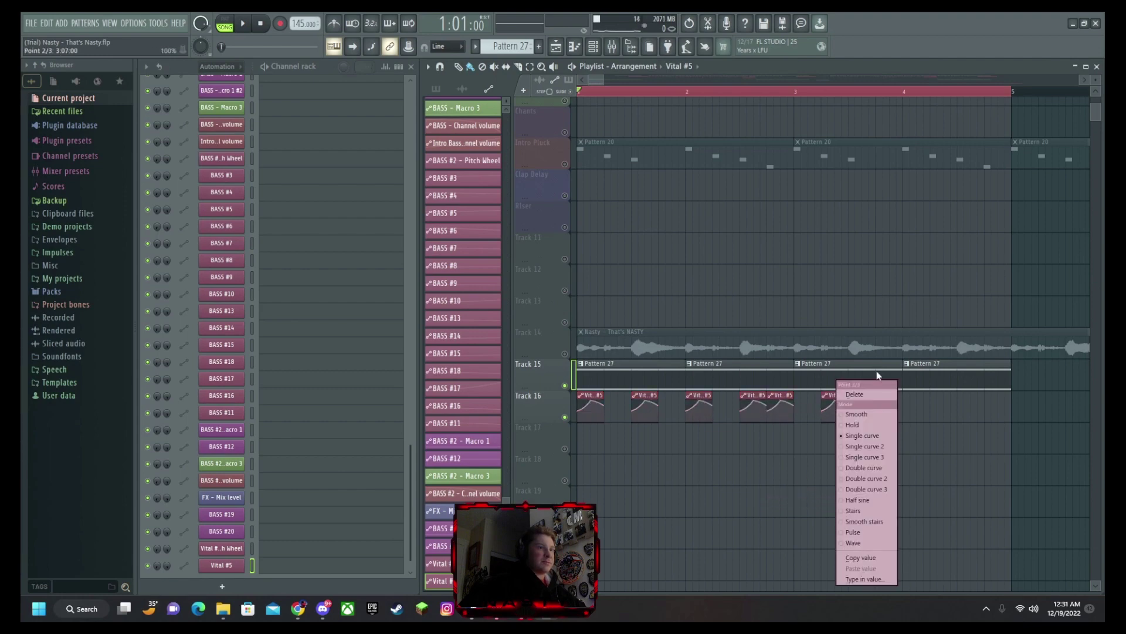
{"action": "left_click", "coordinate": [867, 395]}
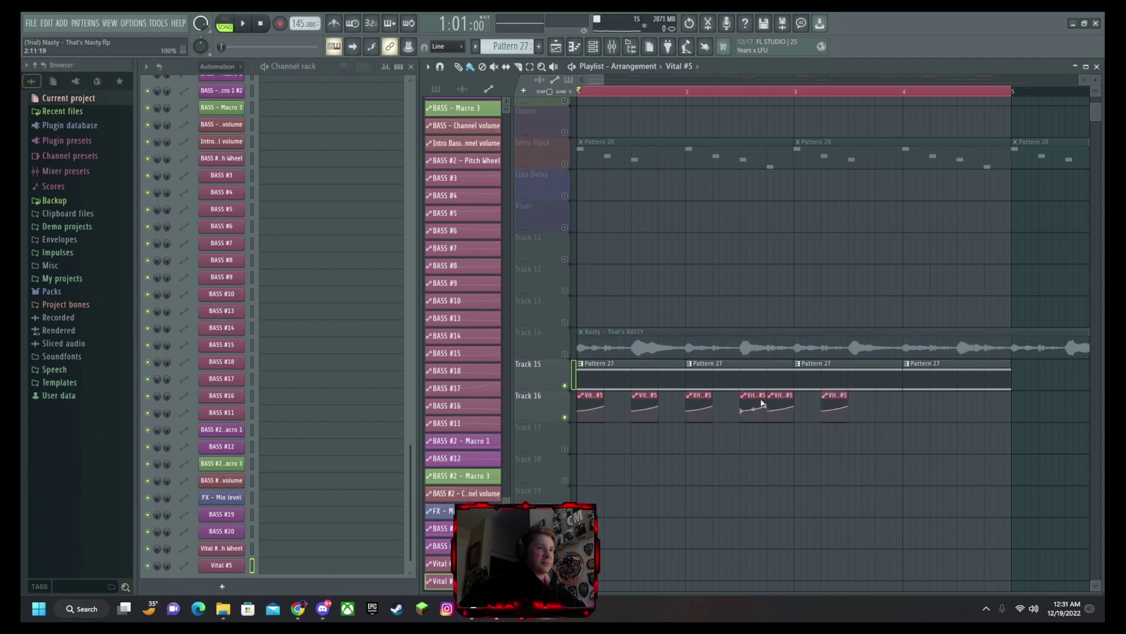
{"action": "left_click_drag", "start_coordinate": [832, 392], "coordinate": [761, 398]}
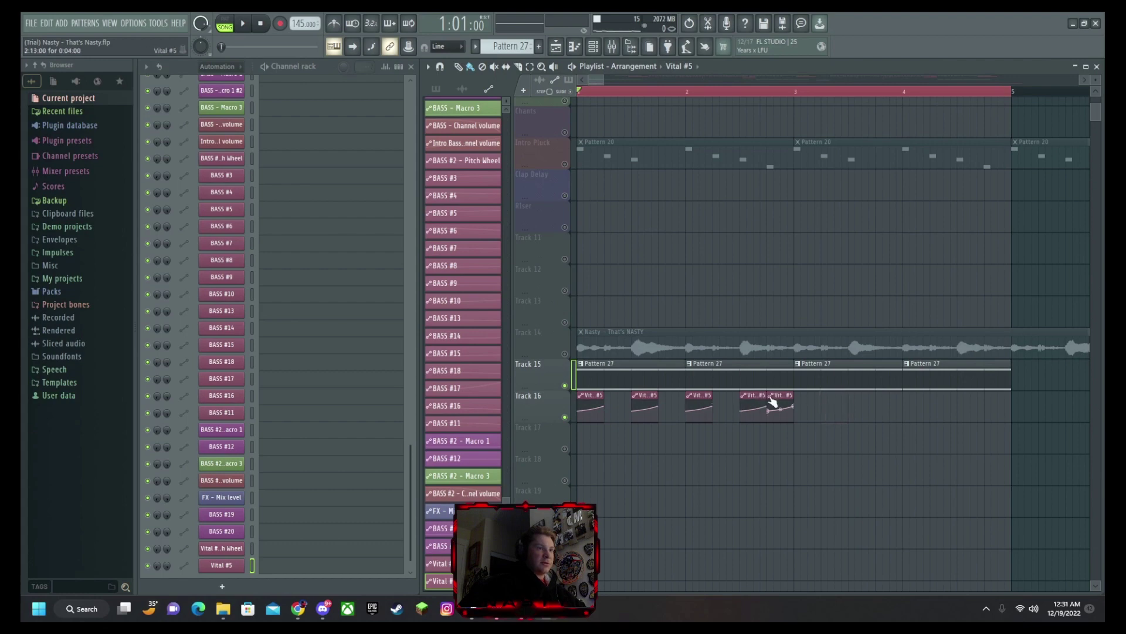
{"action": "right_click", "coordinate": [772, 402]}
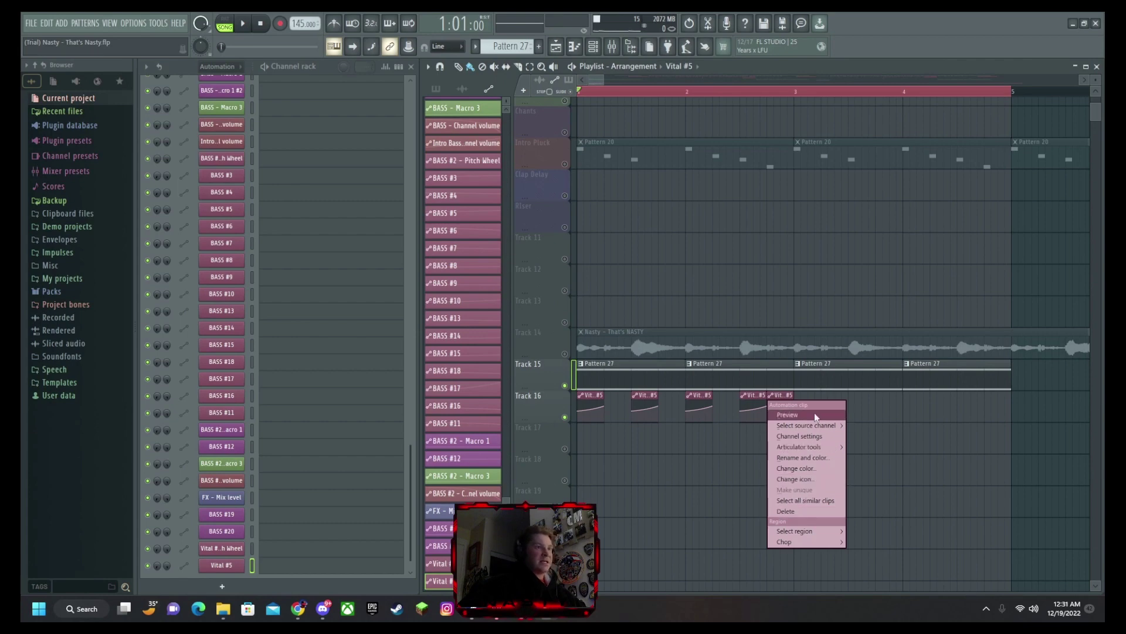
{"action": "left_click", "coordinate": [881, 411]}
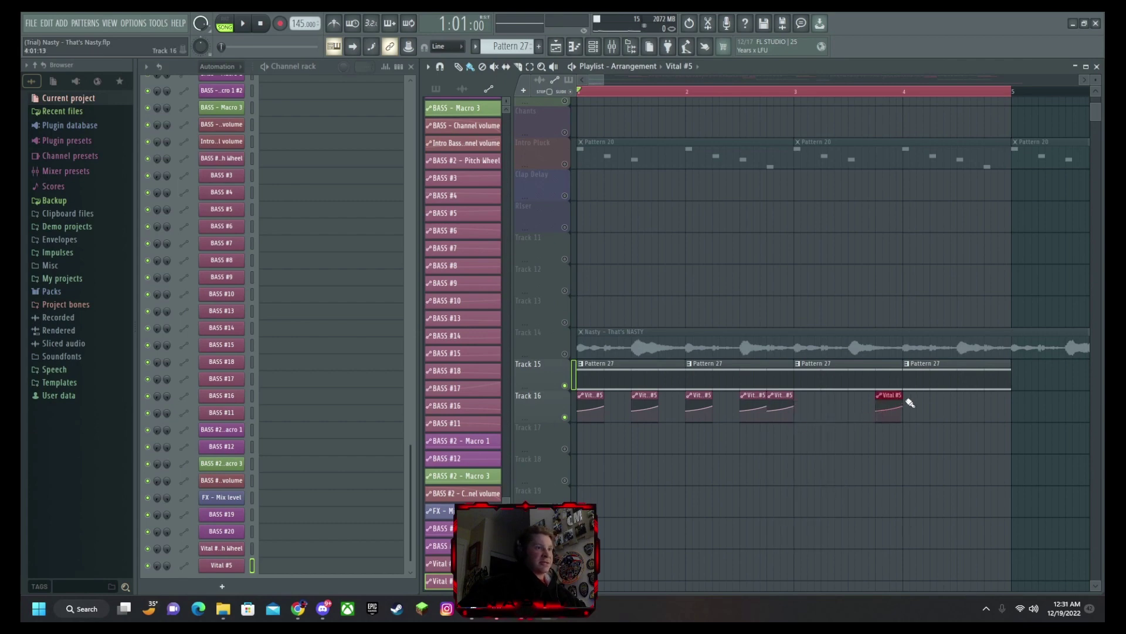
{"action": "right_click", "coordinate": [785, 399]}
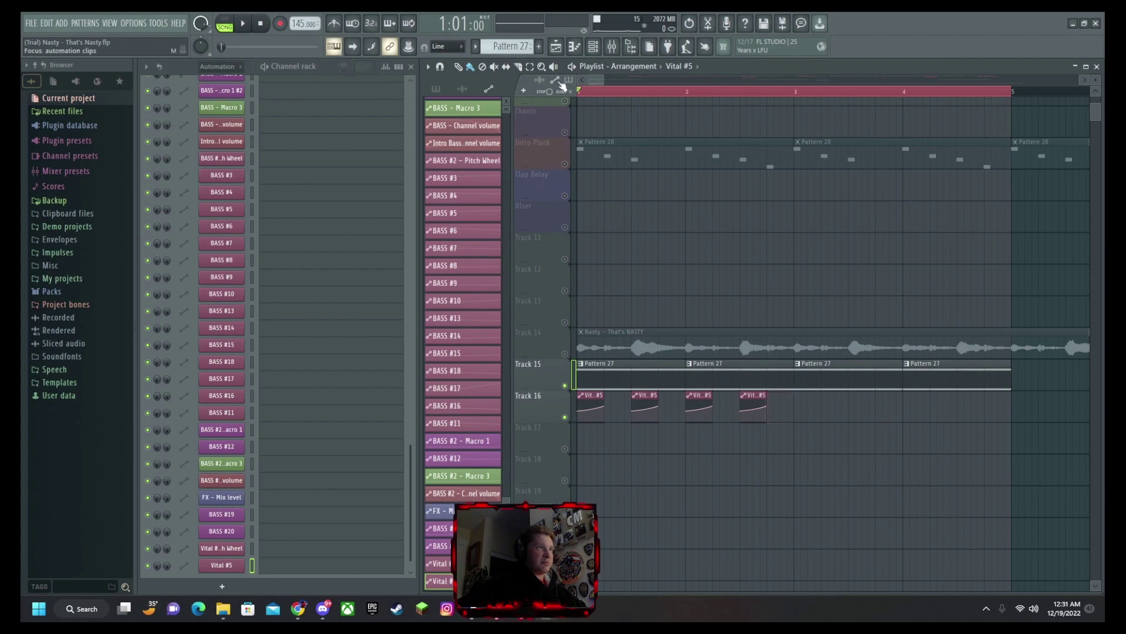
Select beat 4 of bar 2 as the time range and create a falling one-beat Vital #4 pitch wheel automation clip there on Track 16.
{"action": "left_click_drag", "start_coordinate": [580, 97], "coordinate": [772, 111]}
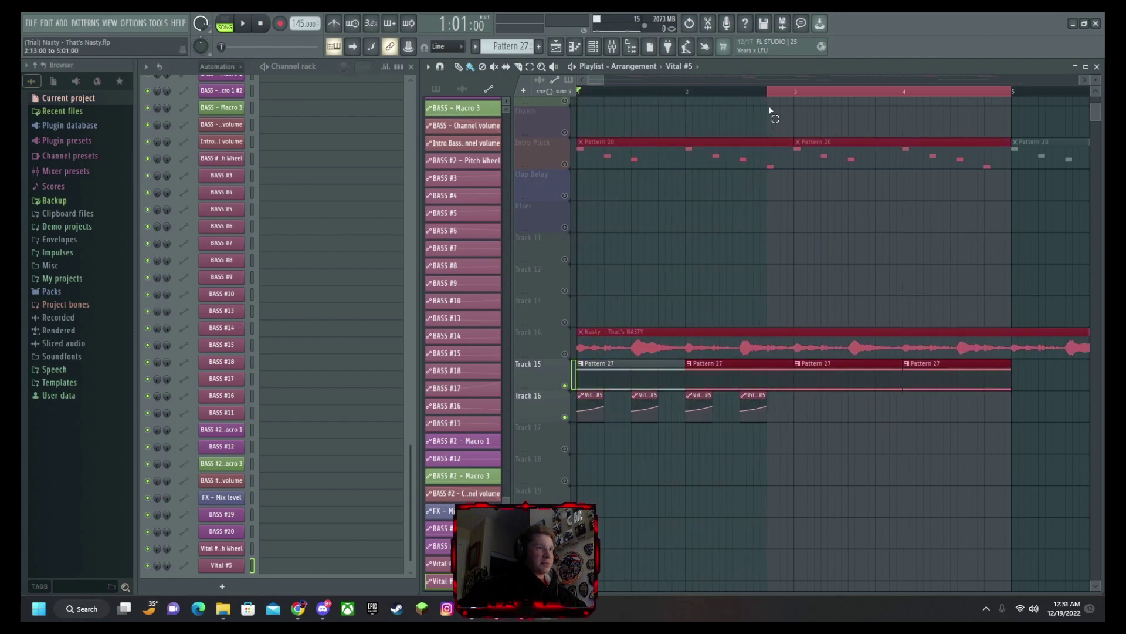
{"action": "left_click_drag", "start_coordinate": [1009, 98], "coordinate": [802, 92]}
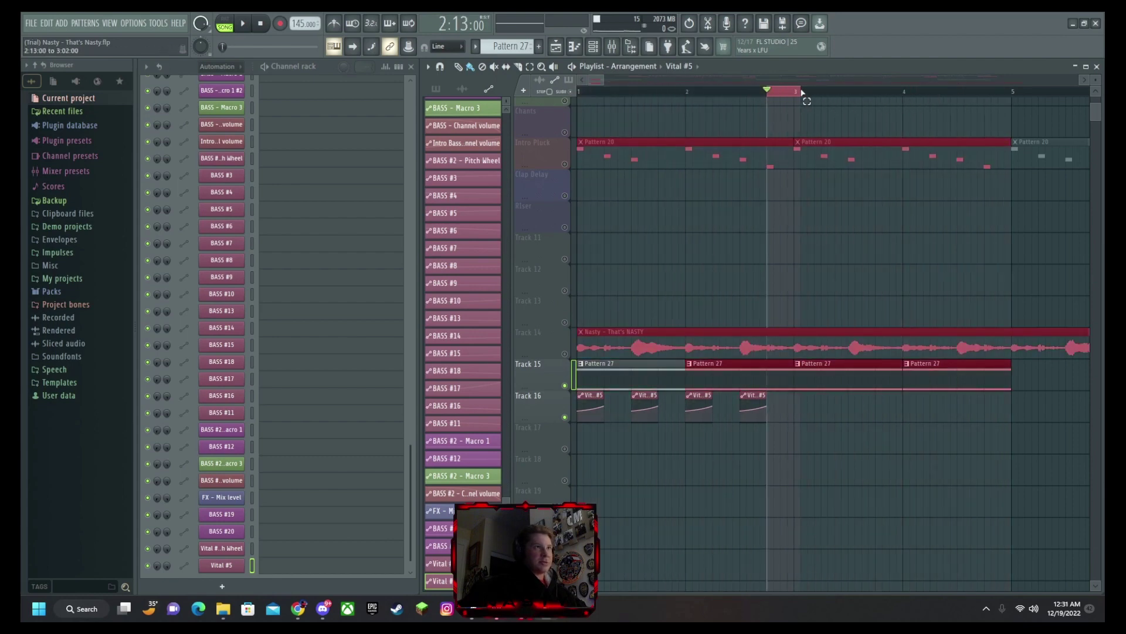
{"action": "right_click", "coordinate": [743, 399]}
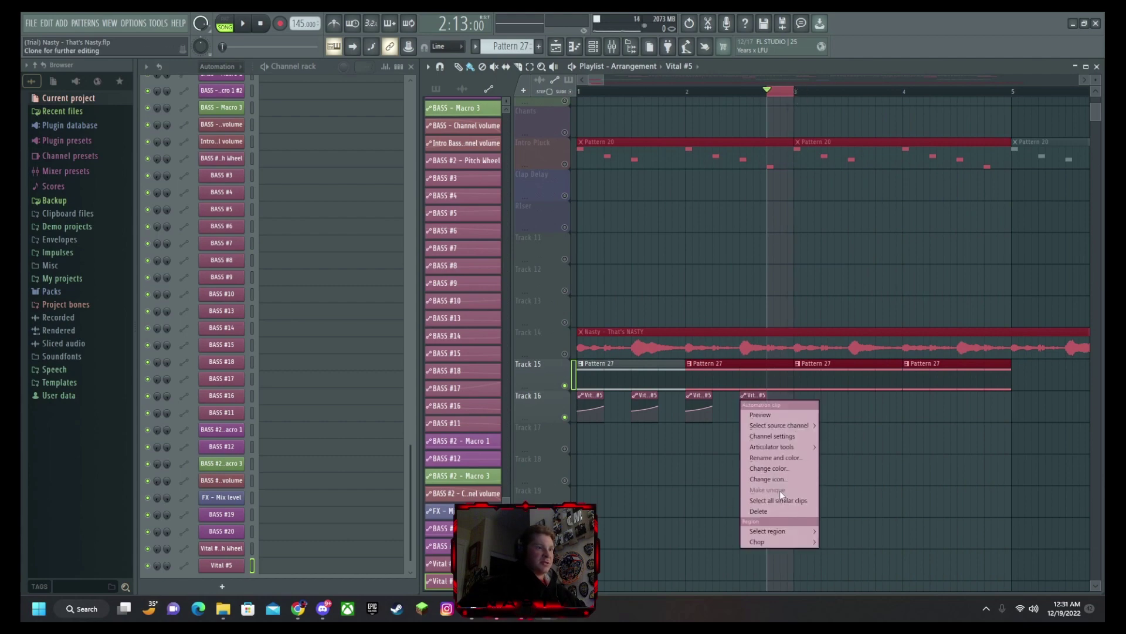
{"action": "left_click", "coordinate": [865, 441]}
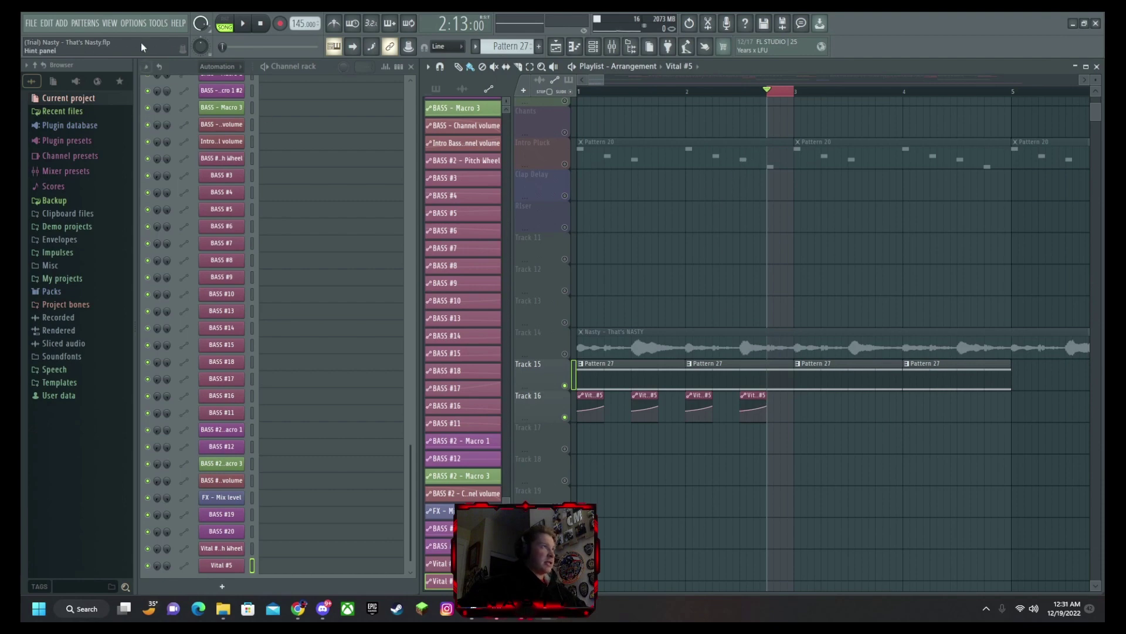
{"action": "left_click", "coordinate": [164, 23]}
{"action": "mouse_move", "coordinate": [228, 165]}
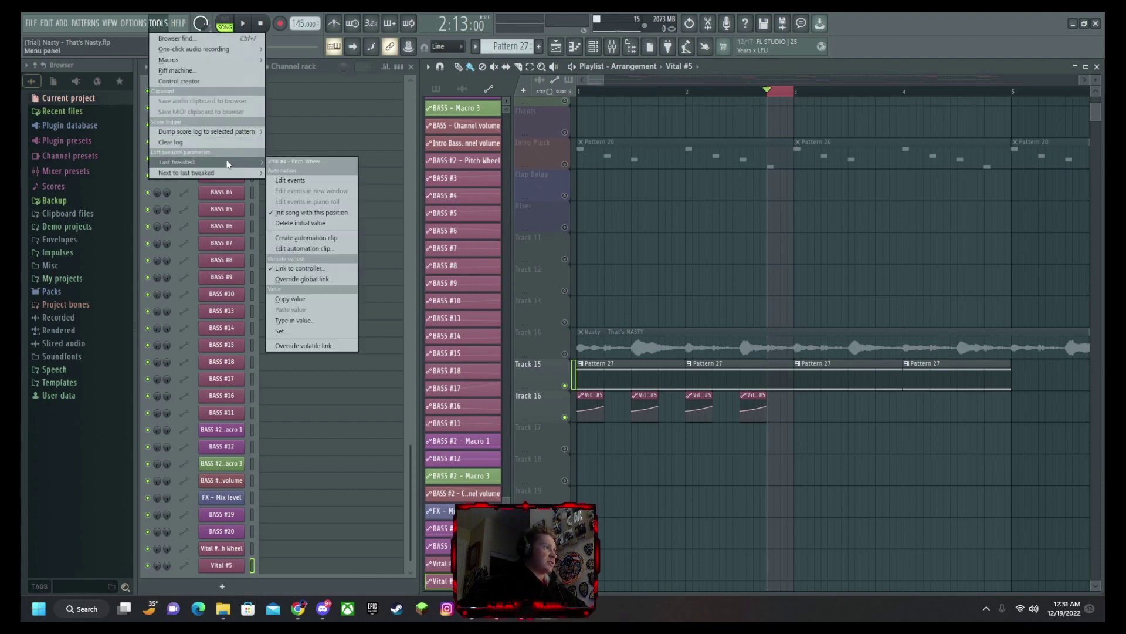
{"action": "left_click", "coordinate": [324, 238]}
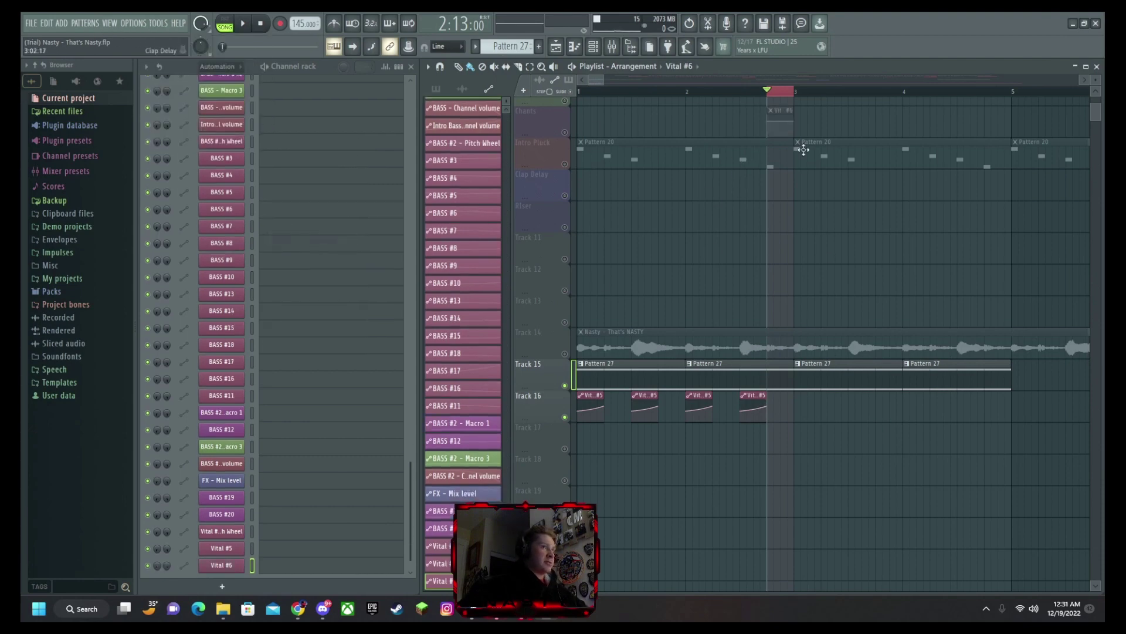
{"action": "left_click_drag", "start_coordinate": [778, 234], "coordinate": [781, 429]}
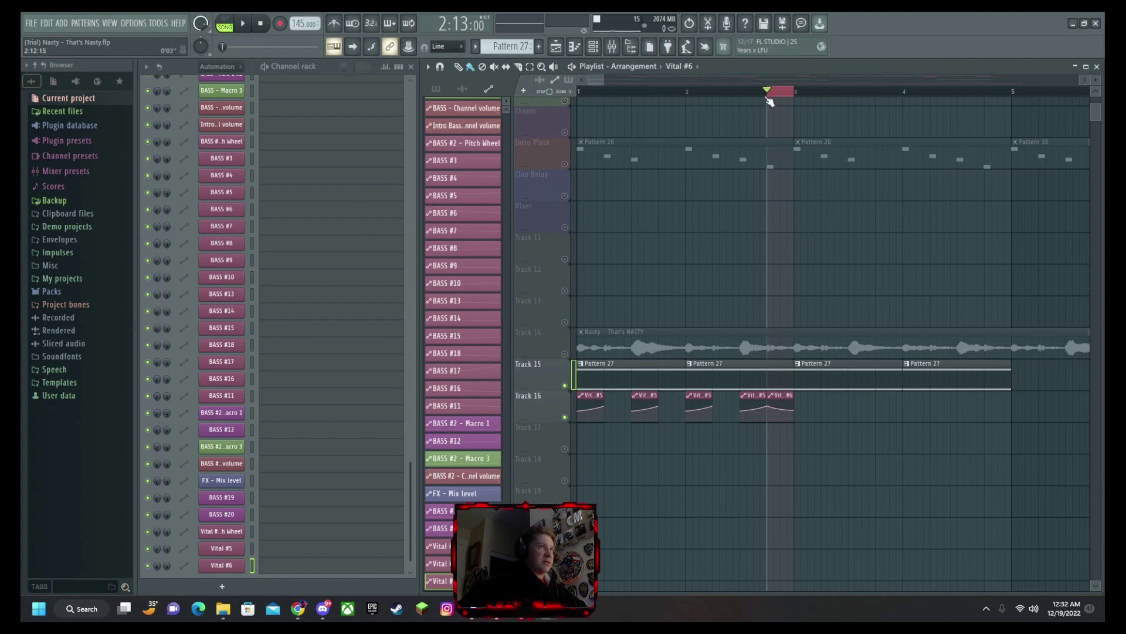
Select the pitch wheel automation clips in bars 1 and 2 of Track 16 and duplicate them into bars 3 and 4.
{"action": "left_click_drag", "start_coordinate": [770, 101], "coordinate": [492, 97]}
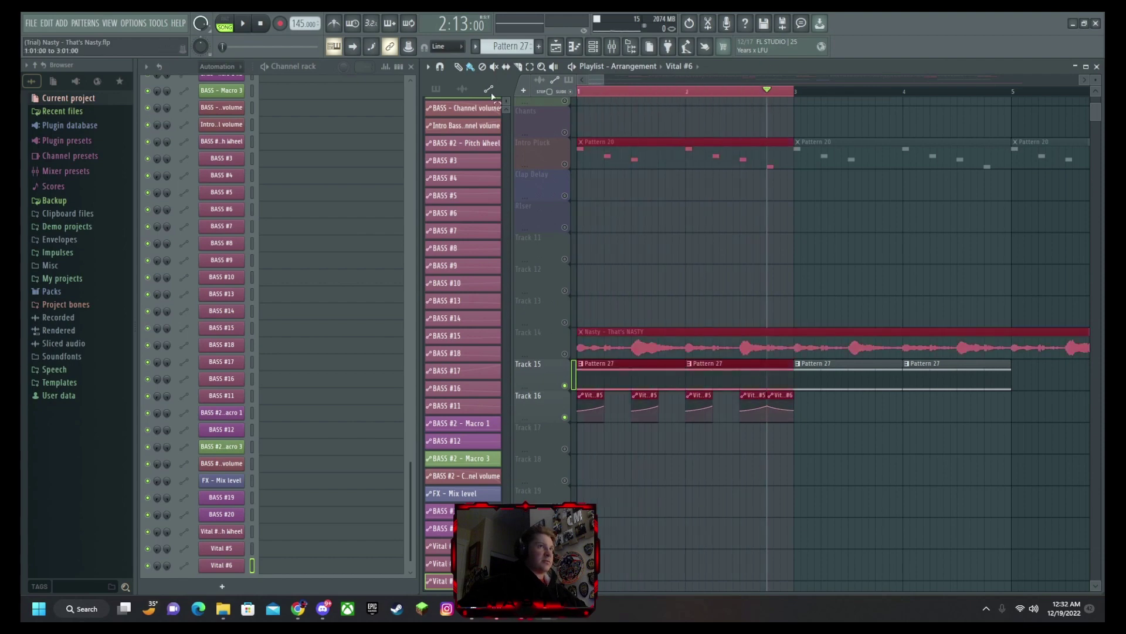
{"action": "left_click", "coordinate": [816, 416]}
{"action": "right_click", "coordinate": [829, 403]}
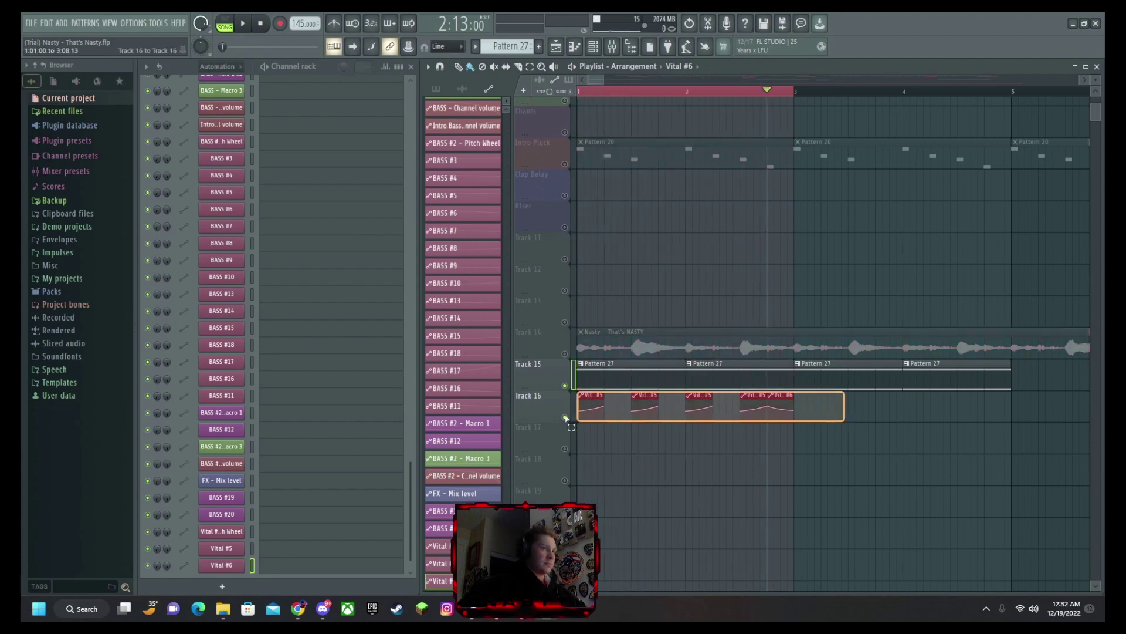
{"action": "scroll", "coordinate": [765, 93], "scroll_direction": "down", "scroll_amount": 6}
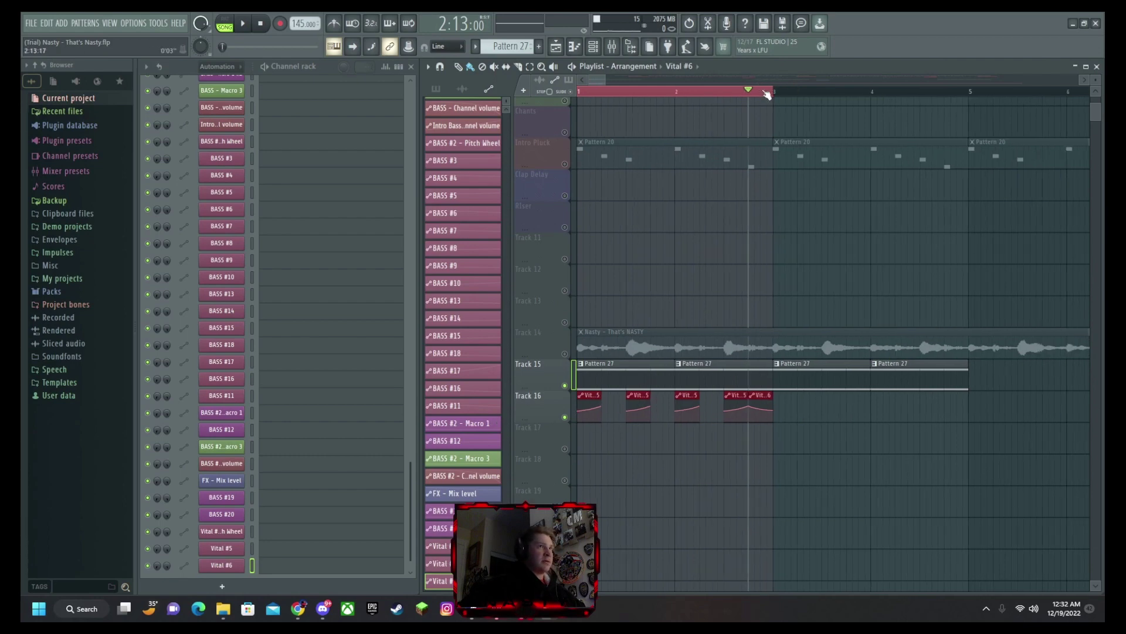
{"action": "scroll", "coordinate": [704, 79], "scroll_direction": "right", "scroll_amount": 3}
{"action": "scroll", "coordinate": [705, 84], "scroll_direction": "left", "scroll_amount": 2}
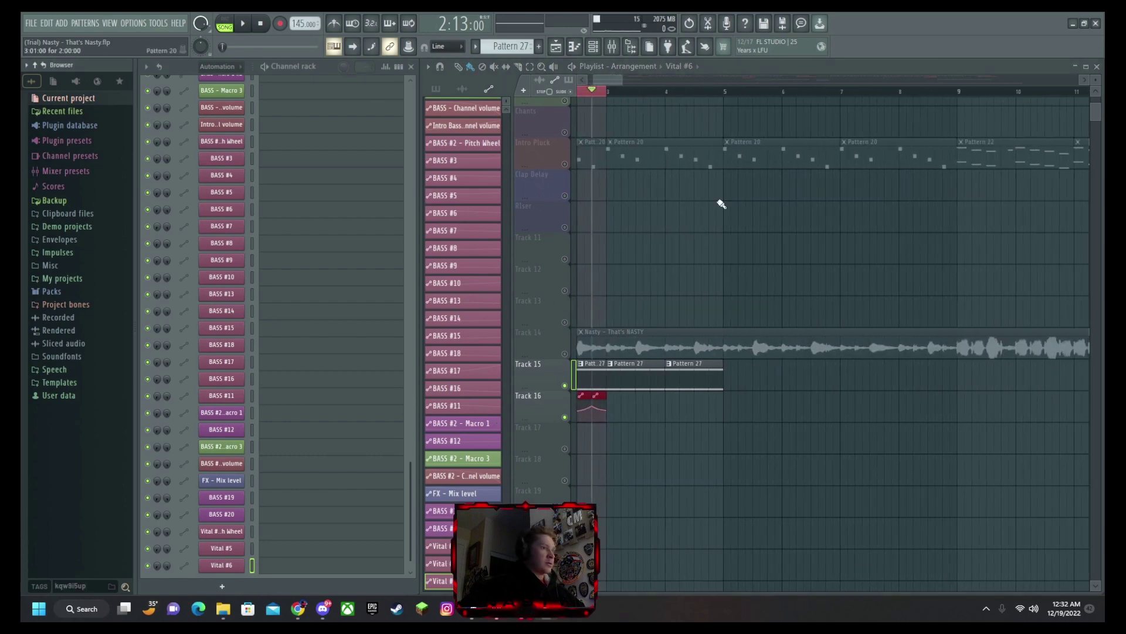
{"action": "scroll", "coordinate": [677, 352], "scroll_direction": "up", "scroll_amount": 6}
{"action": "scroll", "coordinate": [642, 200], "scroll_direction": "down", "scroll_amount": 3}
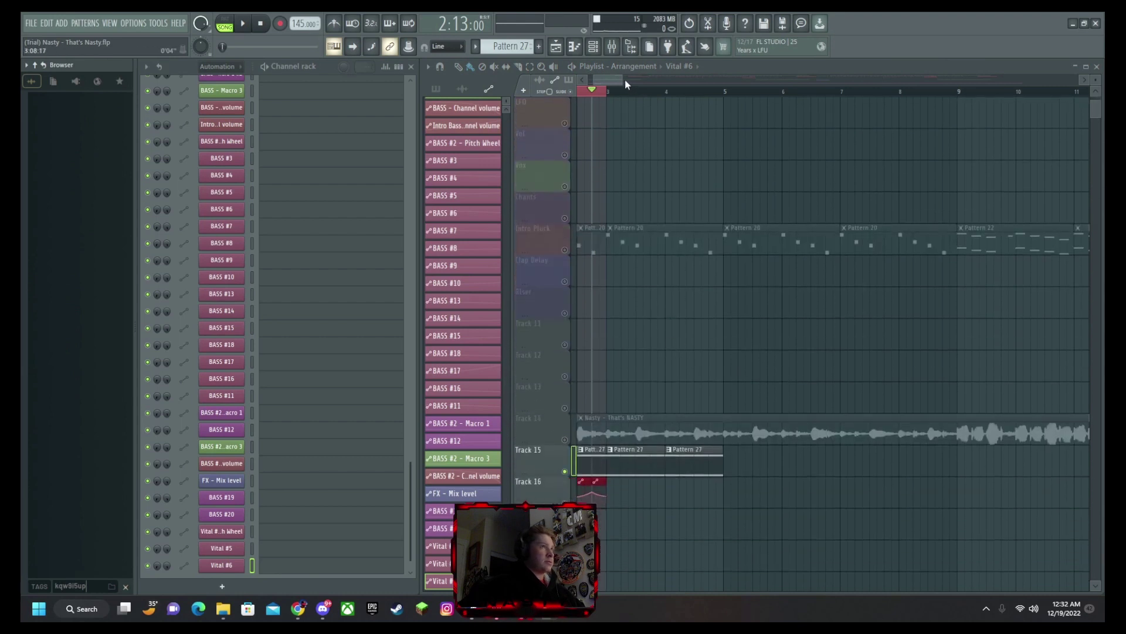
{"action": "scroll", "coordinate": [624, 84], "scroll_direction": "left", "scroll_amount": 2}
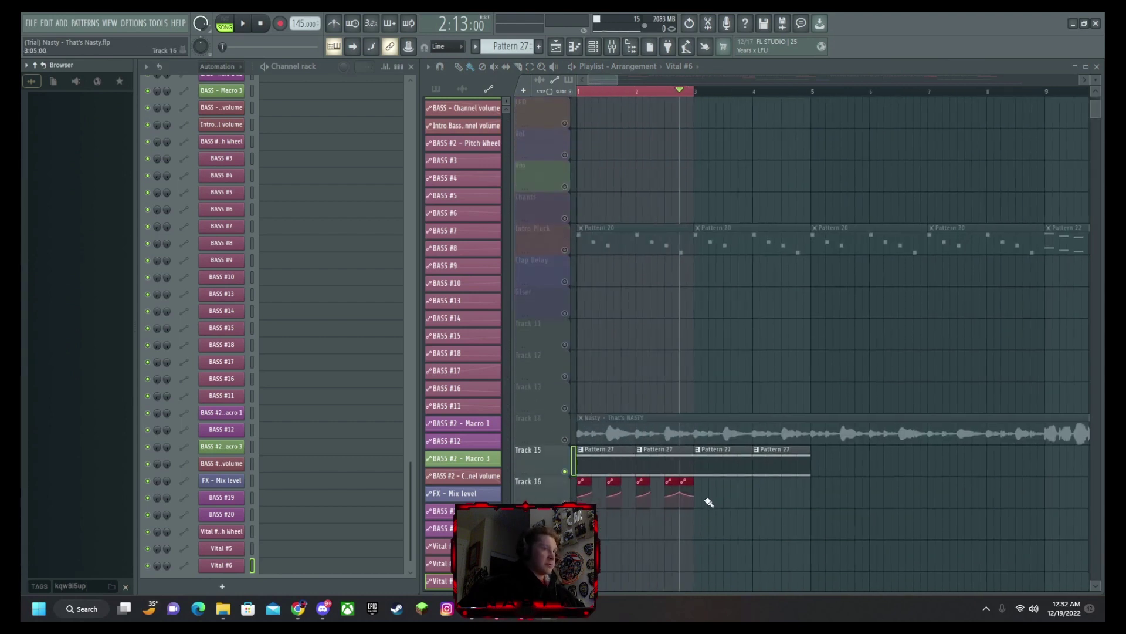
{"action": "left_click_drag", "start_coordinate": [705, 499], "coordinate": [577, 526]}
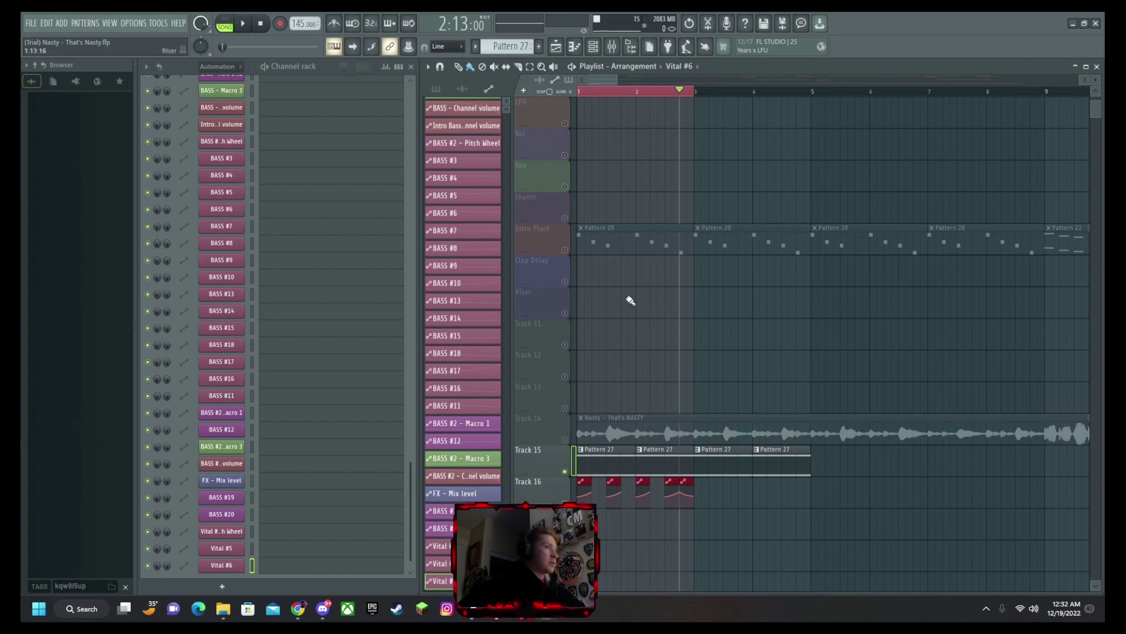
{"action": "scroll", "coordinate": [660, 80], "scroll_direction": "right", "scroll_amount": 3}
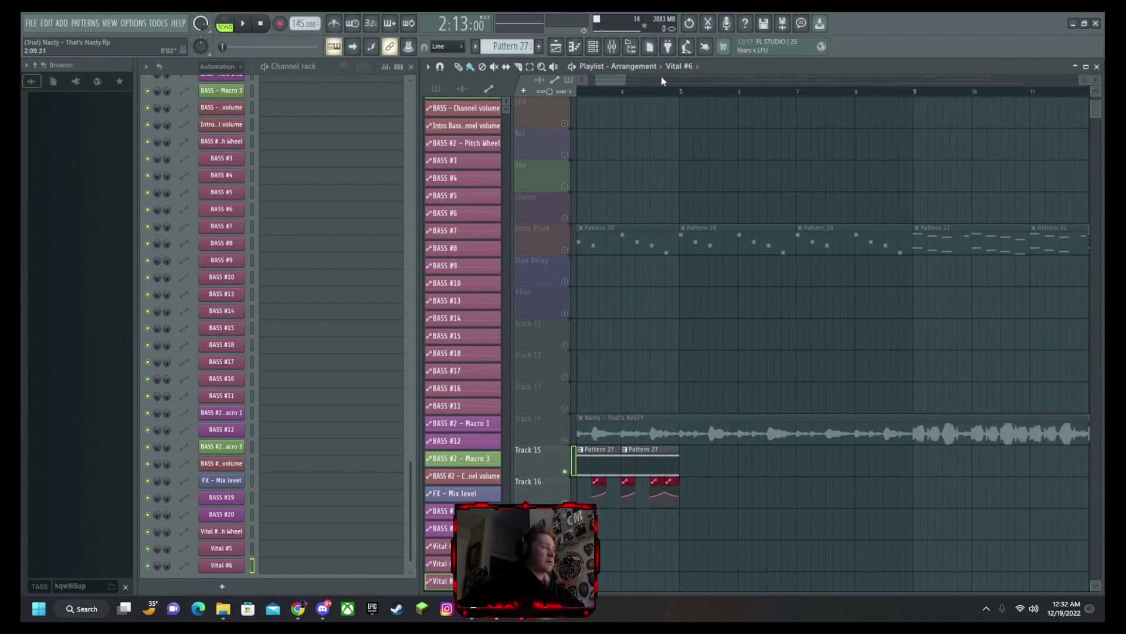
Extend the time range selection to bars 1 to 4 and play the section with the pitch wheel automation.
{"action": "scroll", "coordinate": [682, 250], "scroll_direction": "up", "scroll_amount": 3}
{"action": "scroll", "coordinate": [657, 80], "scroll_direction": "down", "scroll_amount": 4}
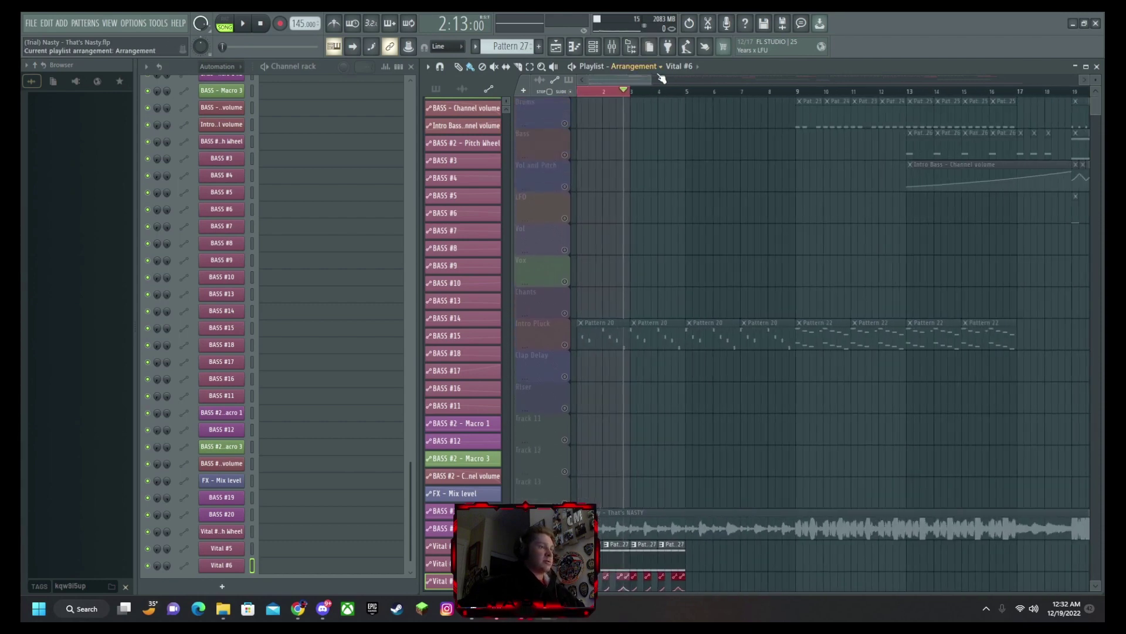
{"action": "scroll", "coordinate": [657, 79], "scroll_direction": "up", "scroll_amount": 3}
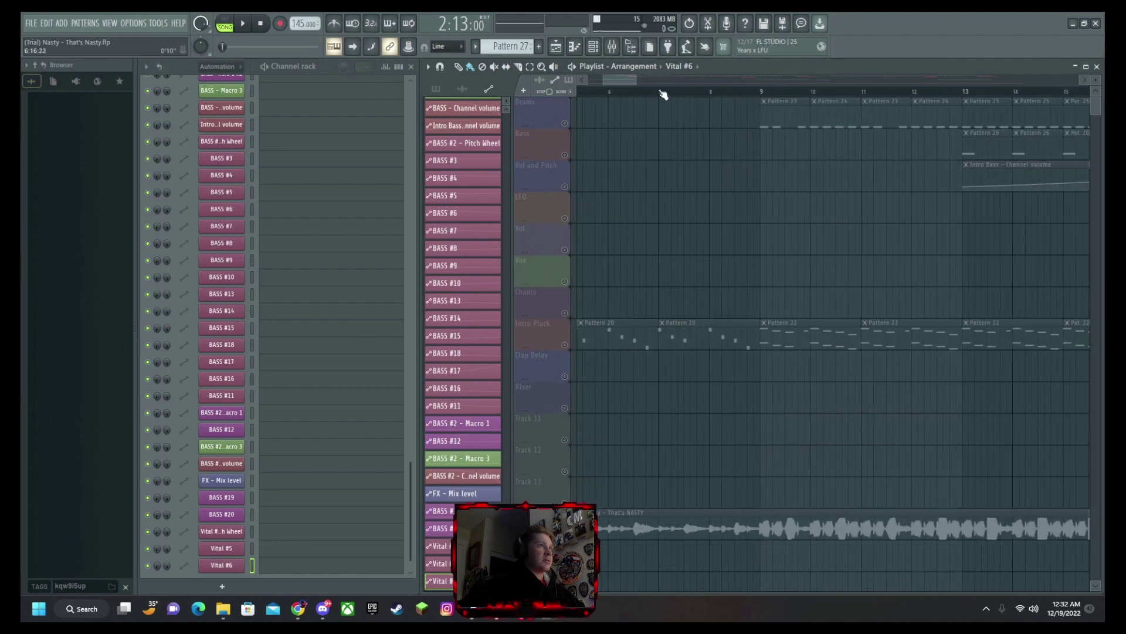
{"action": "scroll", "coordinate": [671, 183], "scroll_direction": "down", "scroll_amount": 4}
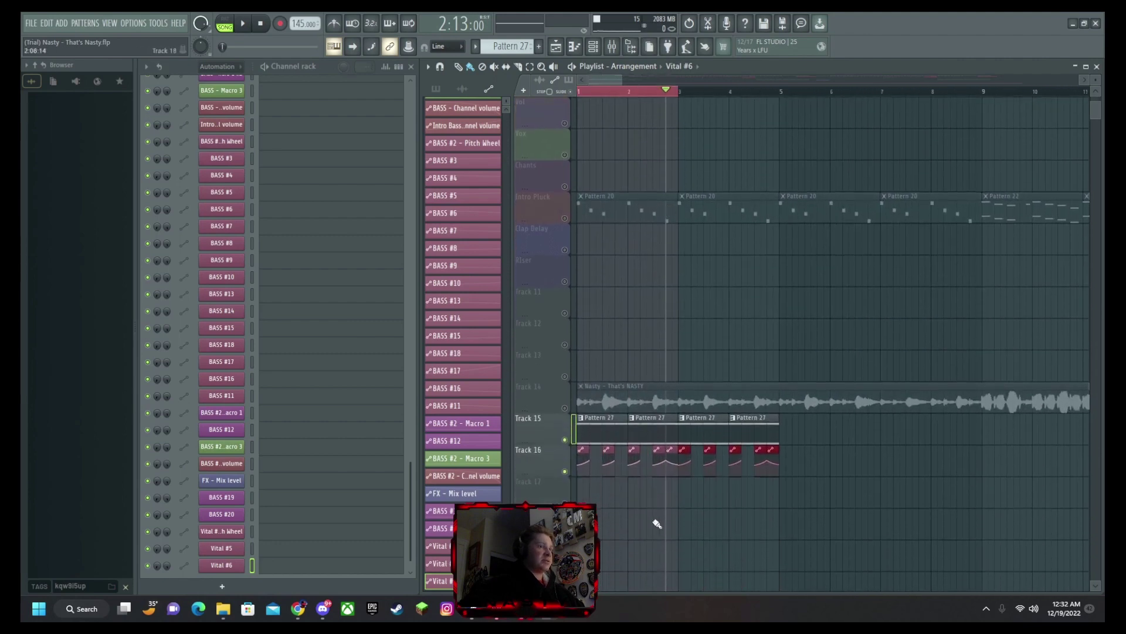
{"action": "left_click_drag", "start_coordinate": [680, 99], "coordinate": [784, 105]}
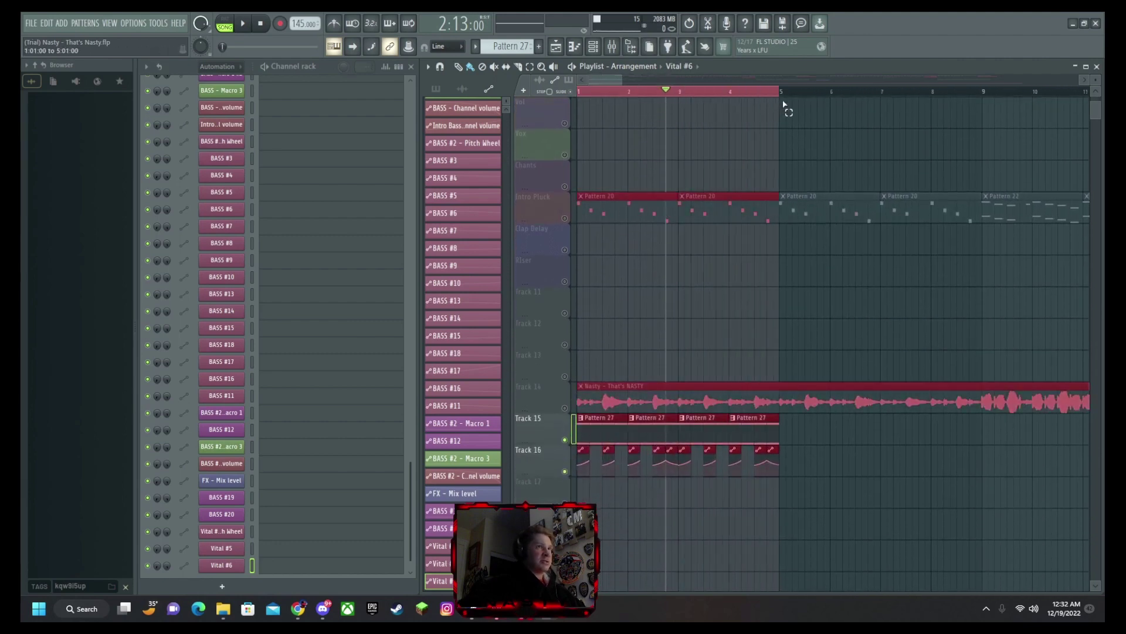
{"action": "key", "text": "space"}
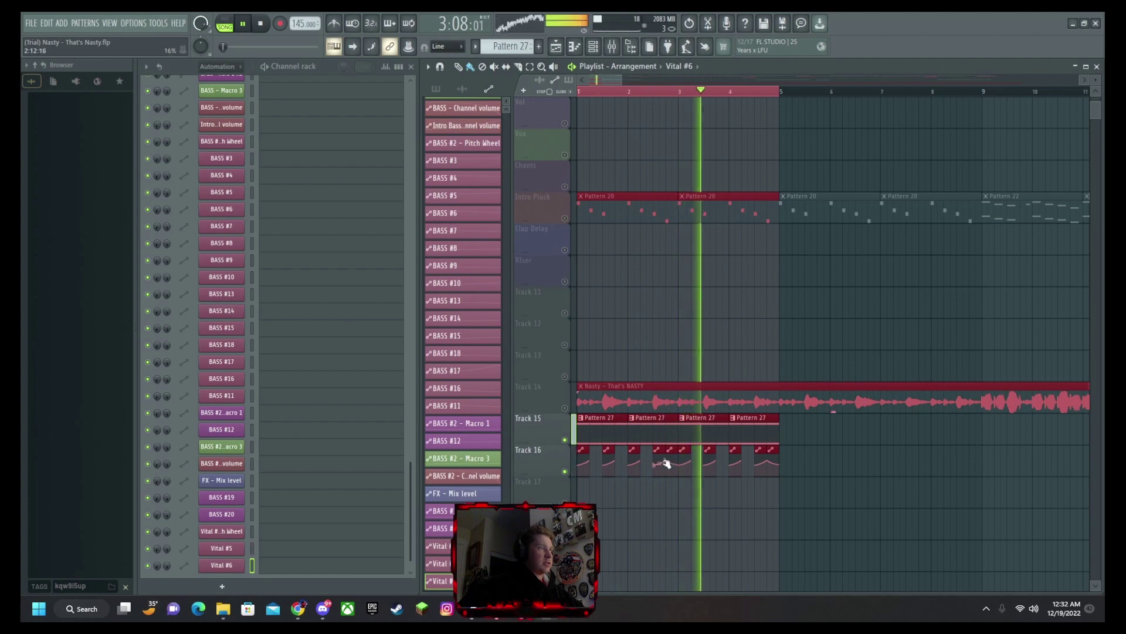
Show all channels in the channel rack, open Vital #4, and set oscillator 1's FM distortion amount to 19.5%.
{"action": "scroll", "coordinate": [289, 227], "scroll_direction": "up", "scroll_amount": 10}
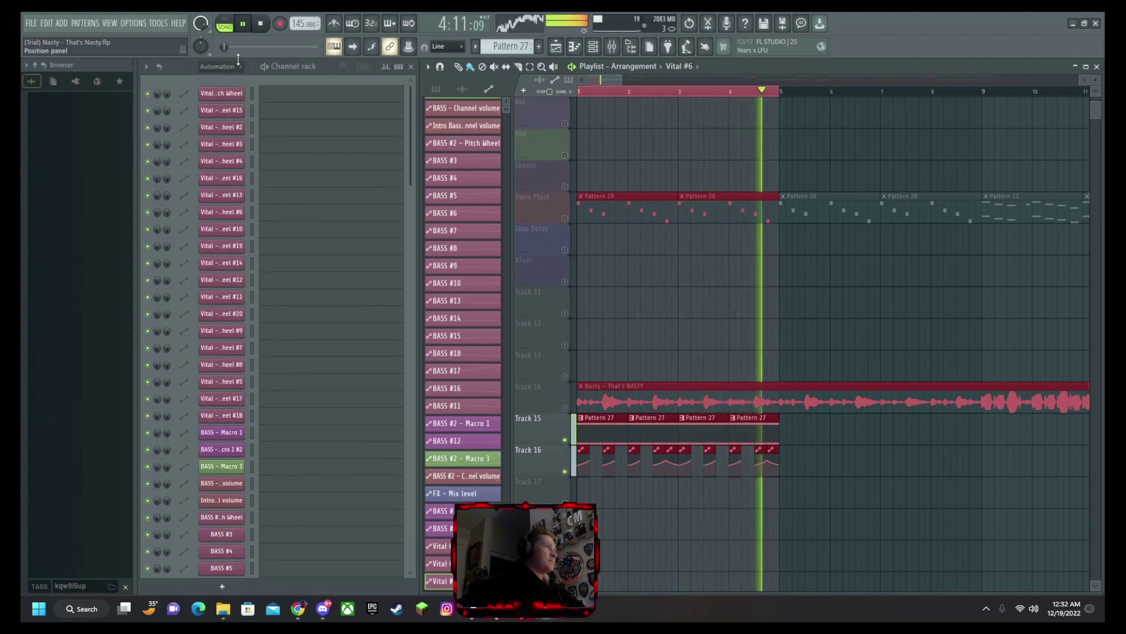
{"action": "left_click", "coordinate": [218, 66]}
{"action": "left_click", "coordinate": [221, 84]}
{"action": "scroll", "coordinate": [301, 284], "scroll_direction": "down", "scroll_amount": 15}
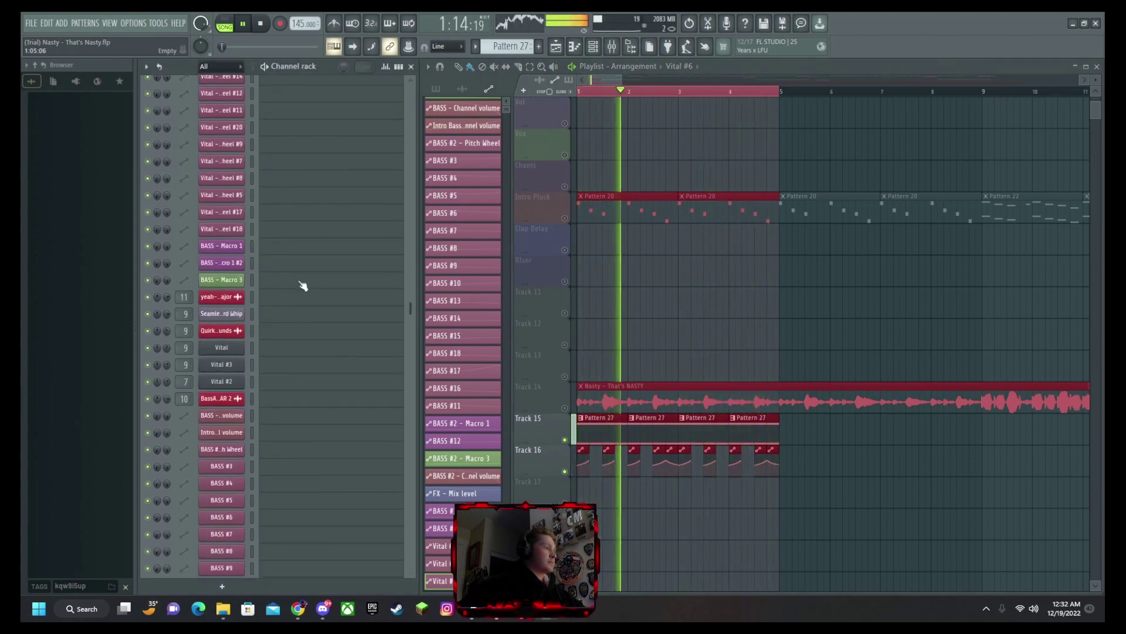
{"action": "left_click", "coordinate": [218, 508]}
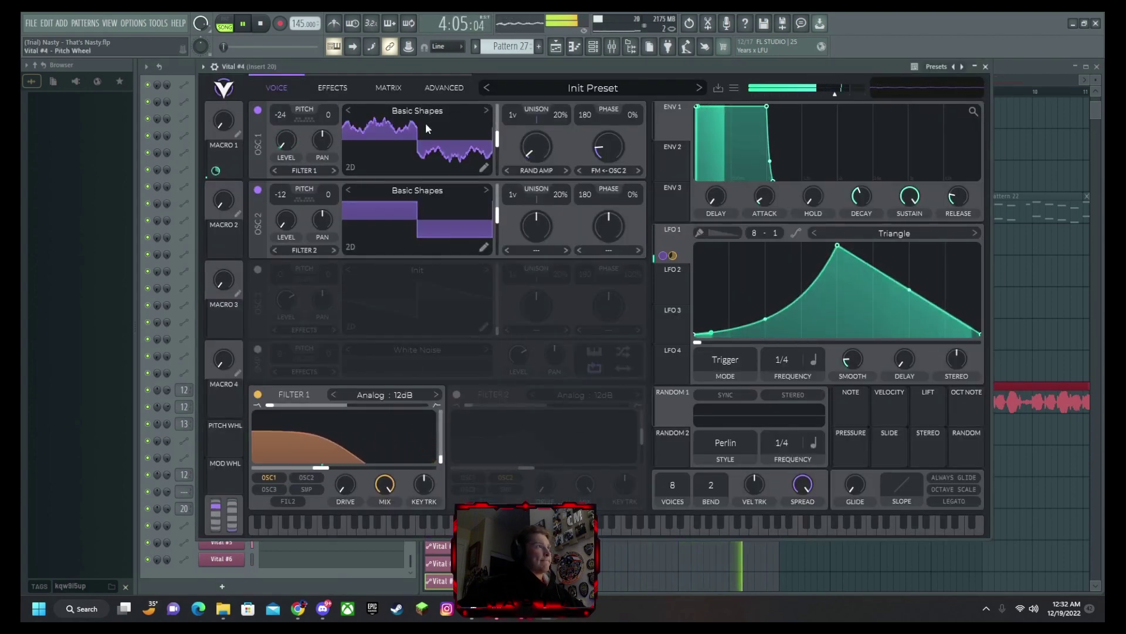
{"action": "left_click_drag", "start_coordinate": [603, 146], "coordinate": [604, 150]}
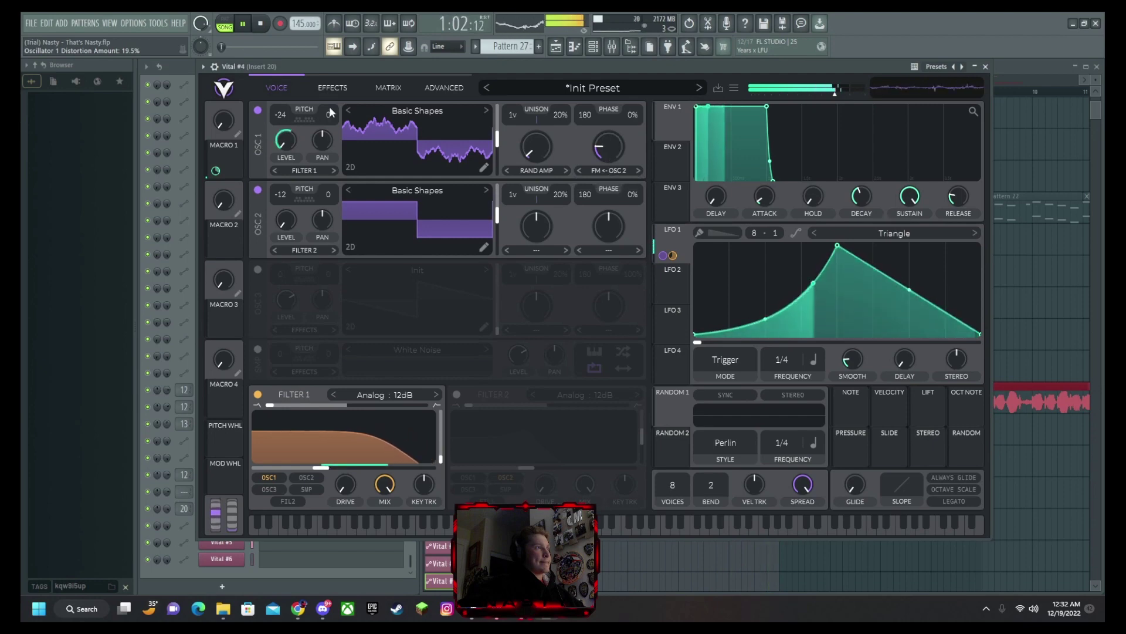
Set the effects comb filter's resonance to about 35.8% and oscillator 1's FM distortion amount to 19.5%, then close Vital #4 and stop playback.
{"action": "left_click", "coordinate": [332, 88]}
{"action": "left_click_drag", "start_coordinate": [559, 378], "coordinate": [562, 385]}
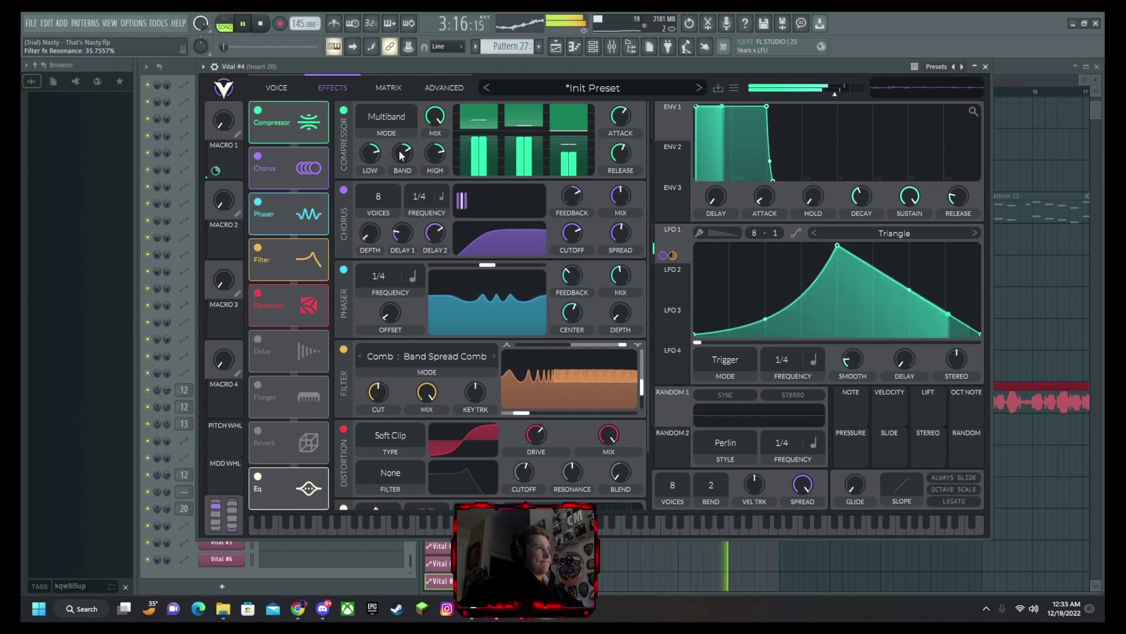
{"action": "left_click", "coordinate": [276, 87]}
{"action": "mouse_move", "coordinate": [615, 156]}
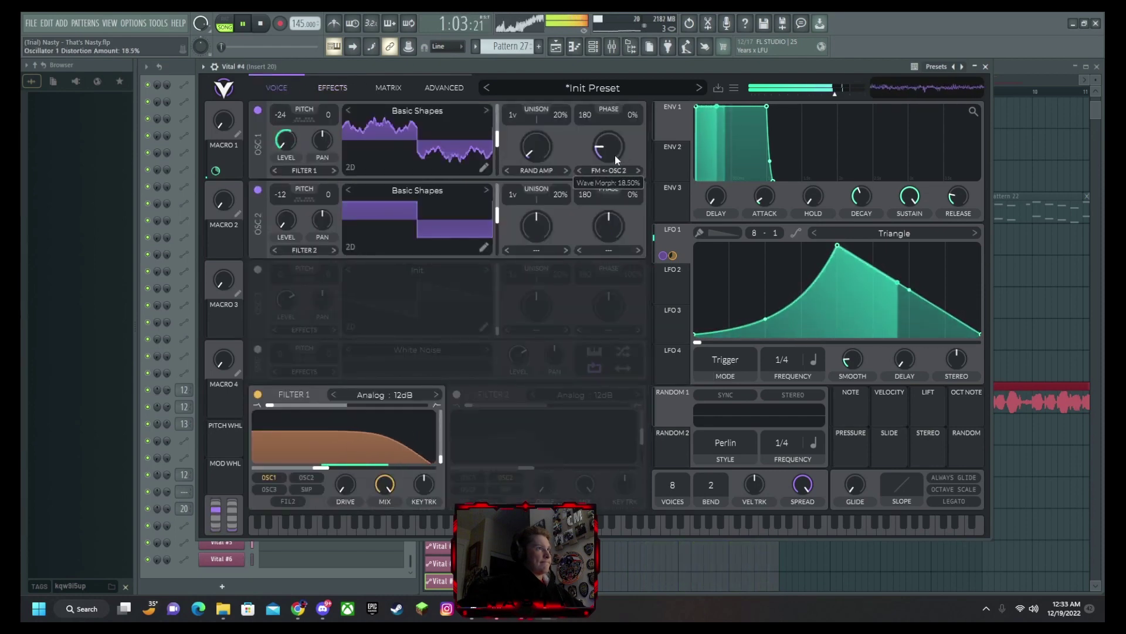
{"action": "left_click_drag", "start_coordinate": [614, 154], "coordinate": [614, 153]}
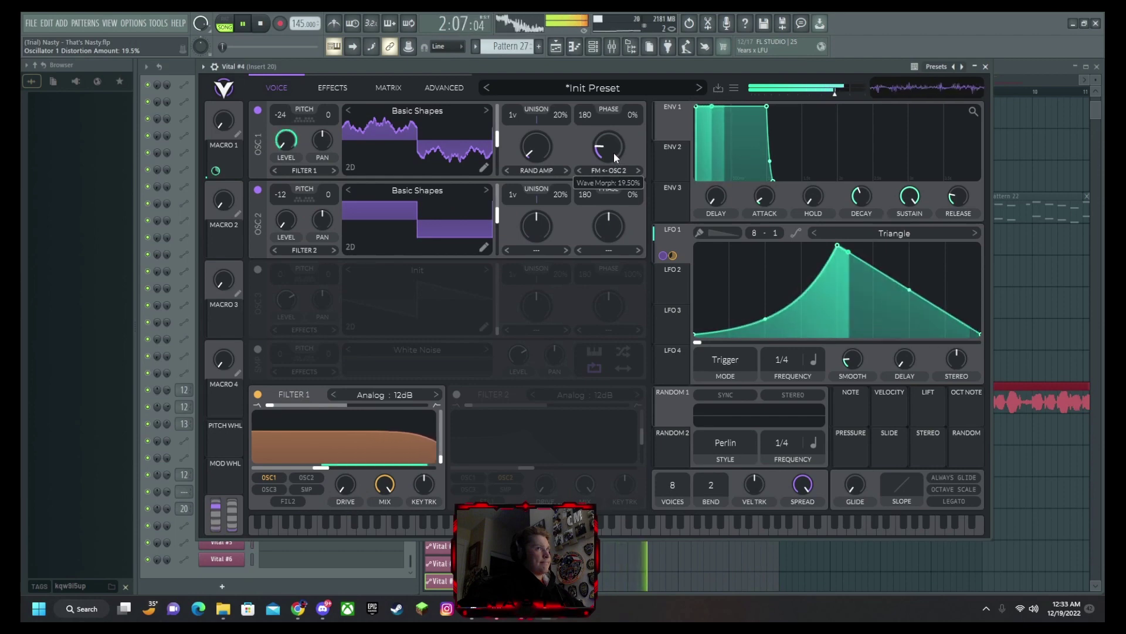
{"action": "left_click", "coordinate": [986, 67]}
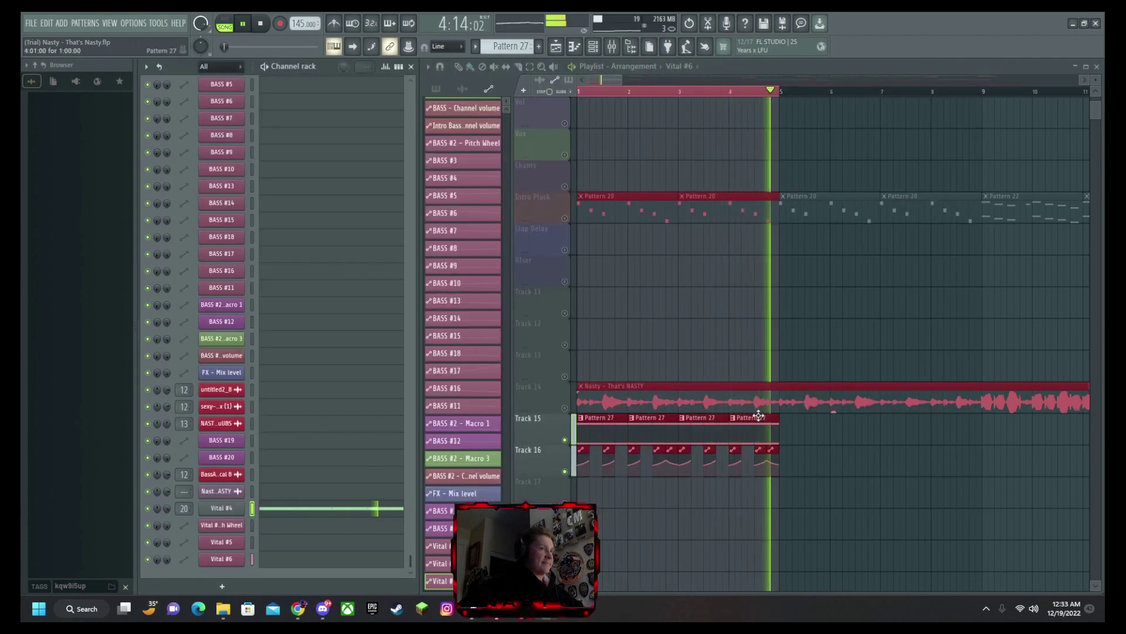
{"action": "key", "text": "space"}
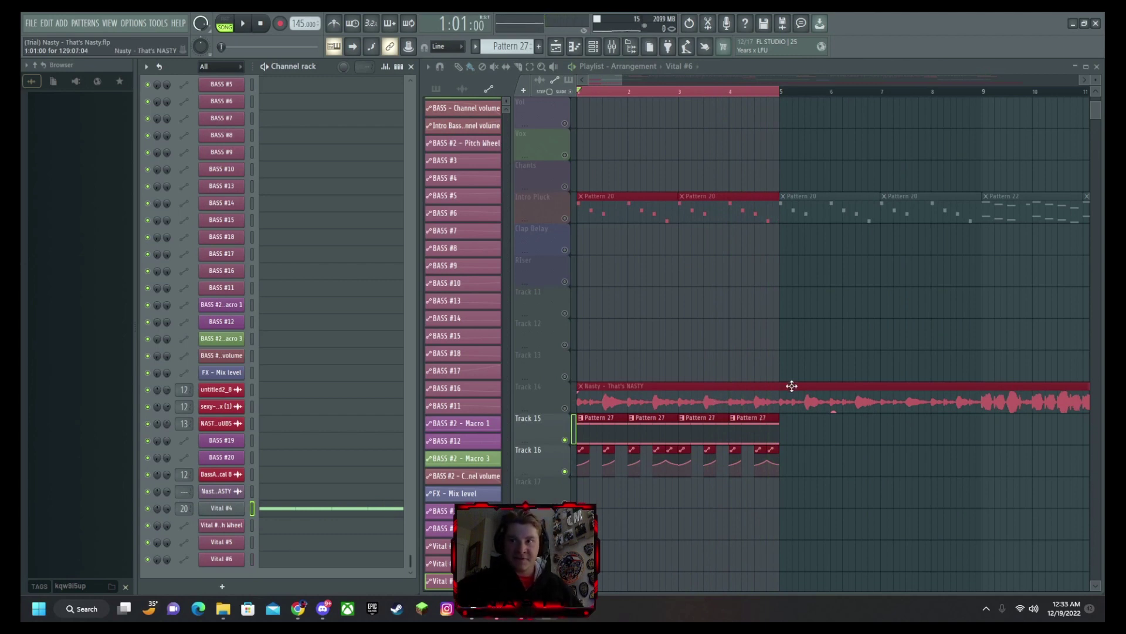
Set the playlist time range selection to bars 19 to 22 and place the playhead at the start of bar 19.
{"action": "scroll", "coordinate": [743, 88], "scroll_direction": "down", "scroll_amount": 6}
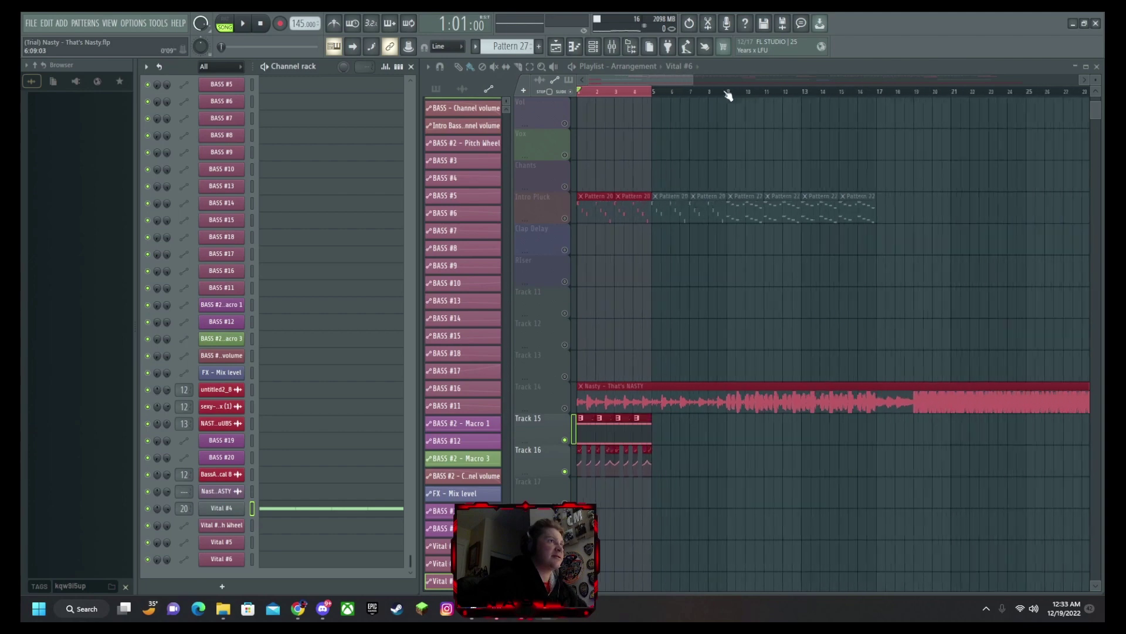
{"action": "scroll", "coordinate": [686, 194], "scroll_direction": "up", "scroll_amount": 3}
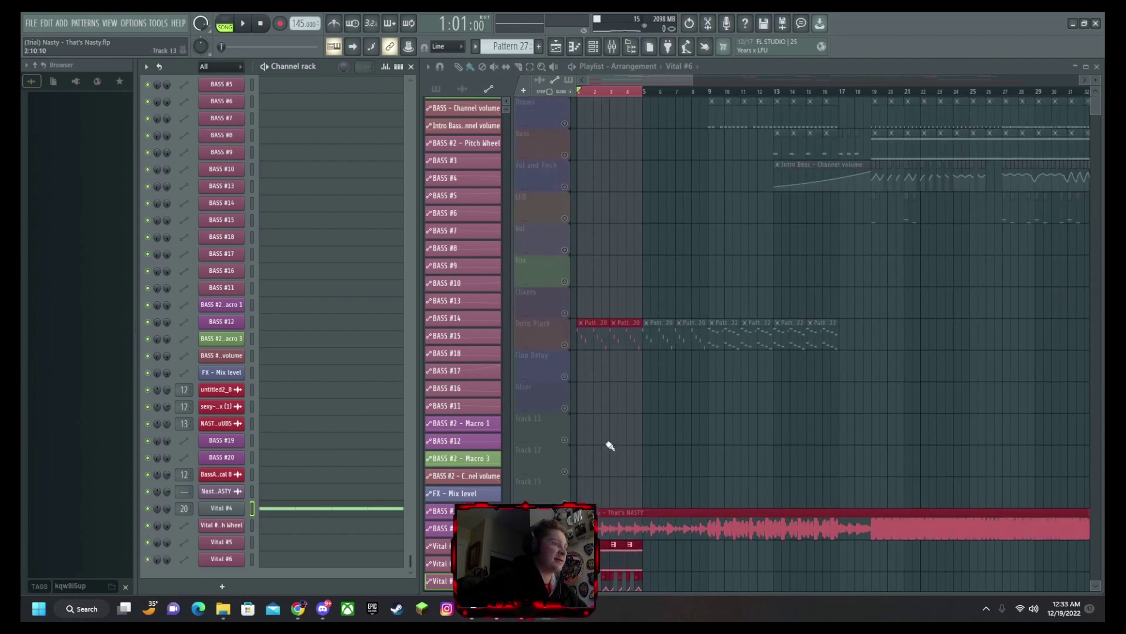
{"action": "key", "text": "space"}
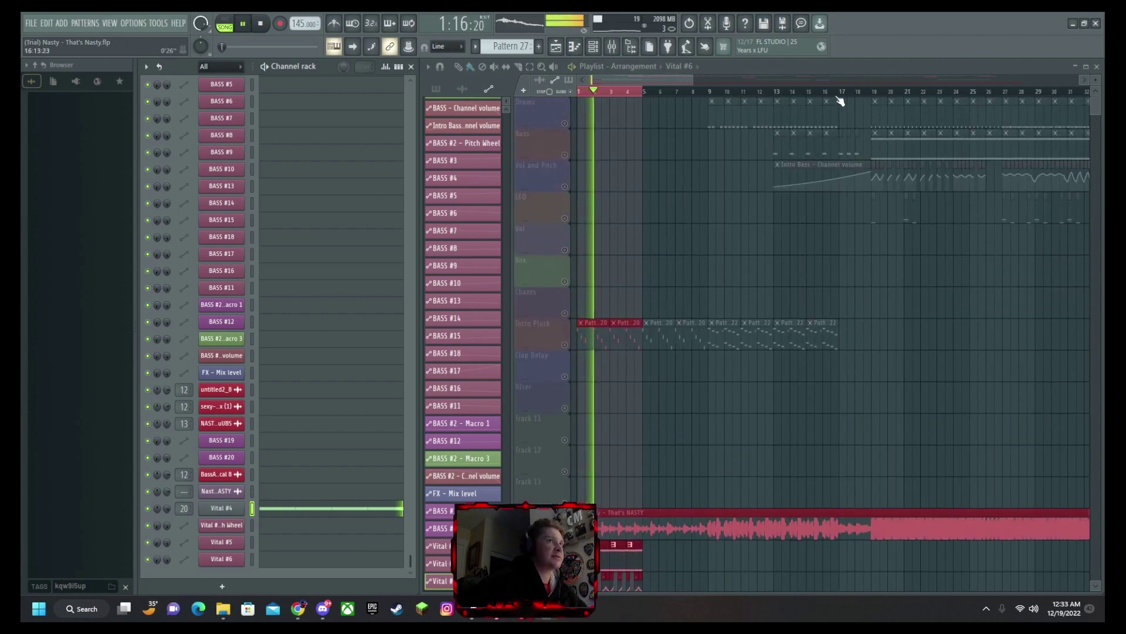
{"action": "key", "text": "space"}
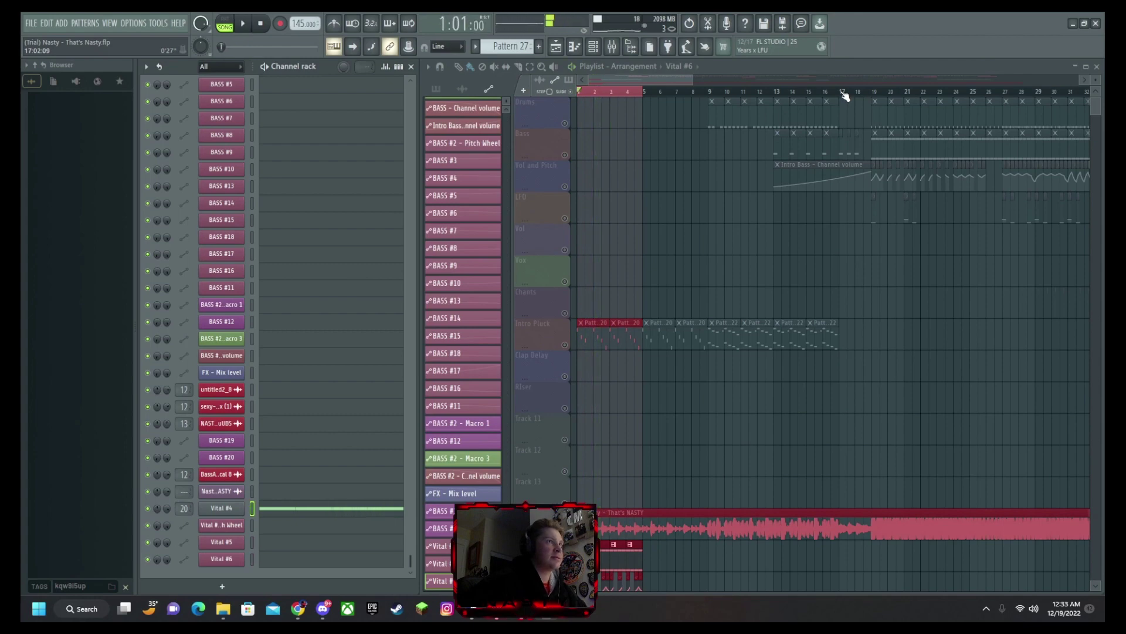
{"action": "left_click_drag", "start_coordinate": [637, 96], "coordinate": [949, 94]}
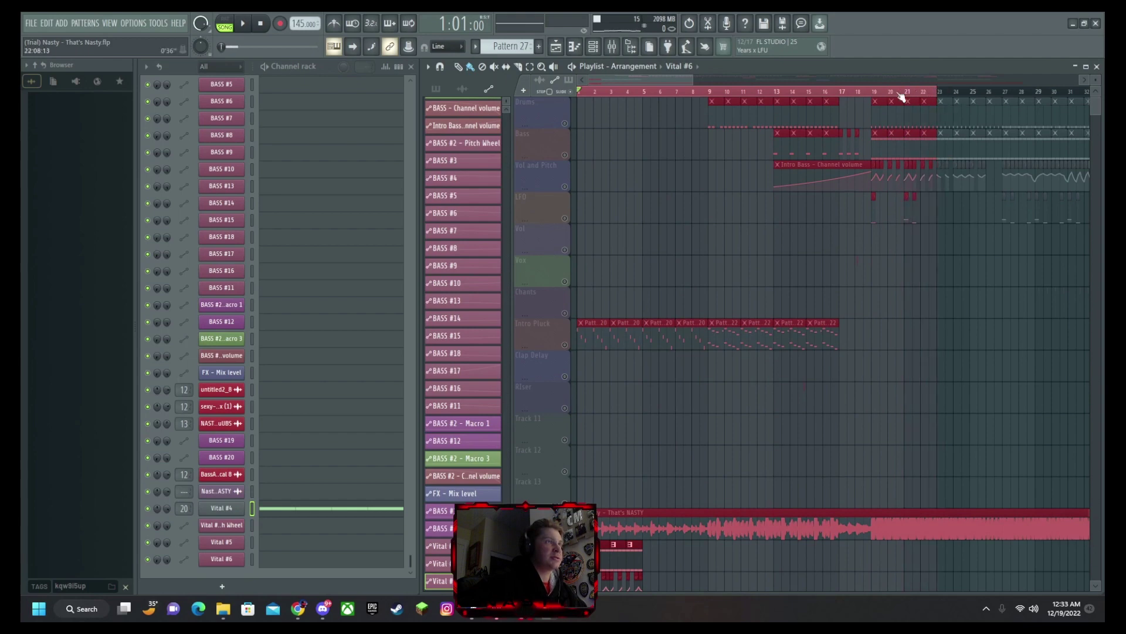
{"action": "left_click_drag", "start_coordinate": [610, 92], "coordinate": [856, 91]}
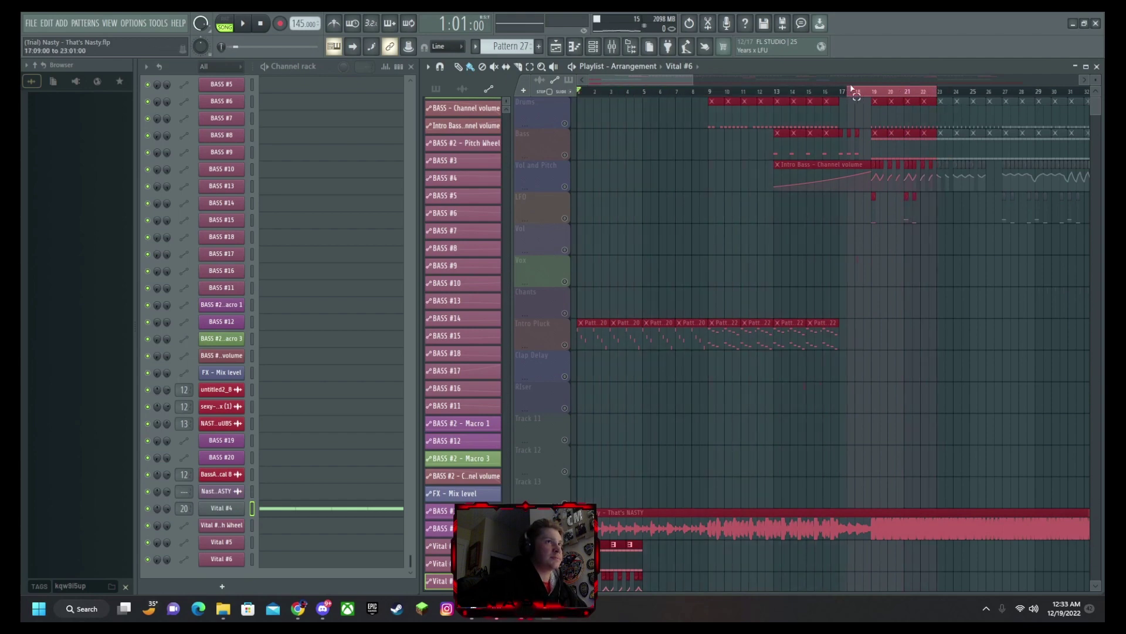
{"action": "left_click", "coordinate": [871, 90]}
Unmute the Bass, Vol and Pitch, and LFO tracks and play the selected bars.
{"action": "left_click", "coordinate": [566, 154]}
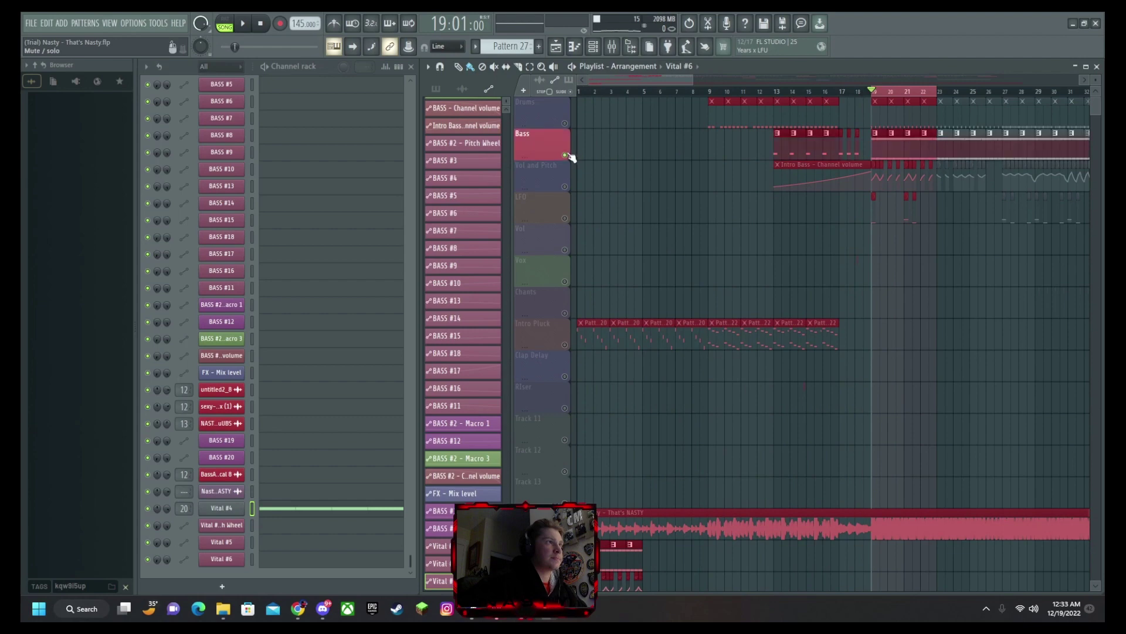
{"action": "left_click", "coordinate": [565, 186]}
{"action": "left_click", "coordinate": [566, 218]}
{"action": "key", "text": "space"}
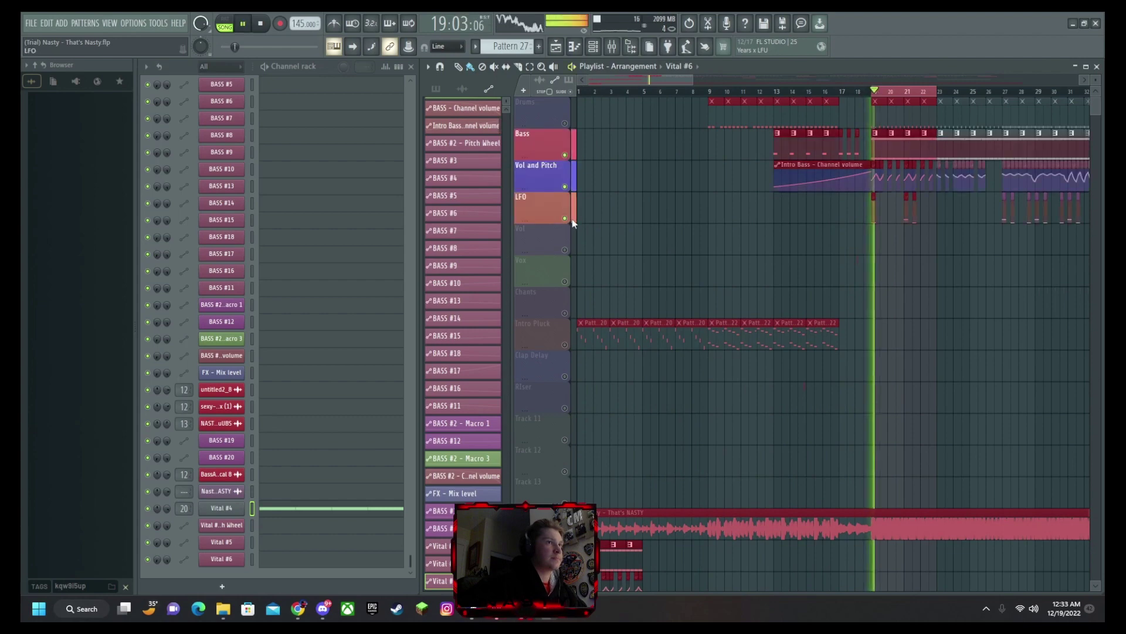
Stop playback, open the original BASS channel's Vital, and set oscillator 1's FM distortion amount to about 33.68% while replaying the section.
{"action": "scroll", "coordinate": [330, 212], "scroll_direction": "up", "scroll_amount": 12}
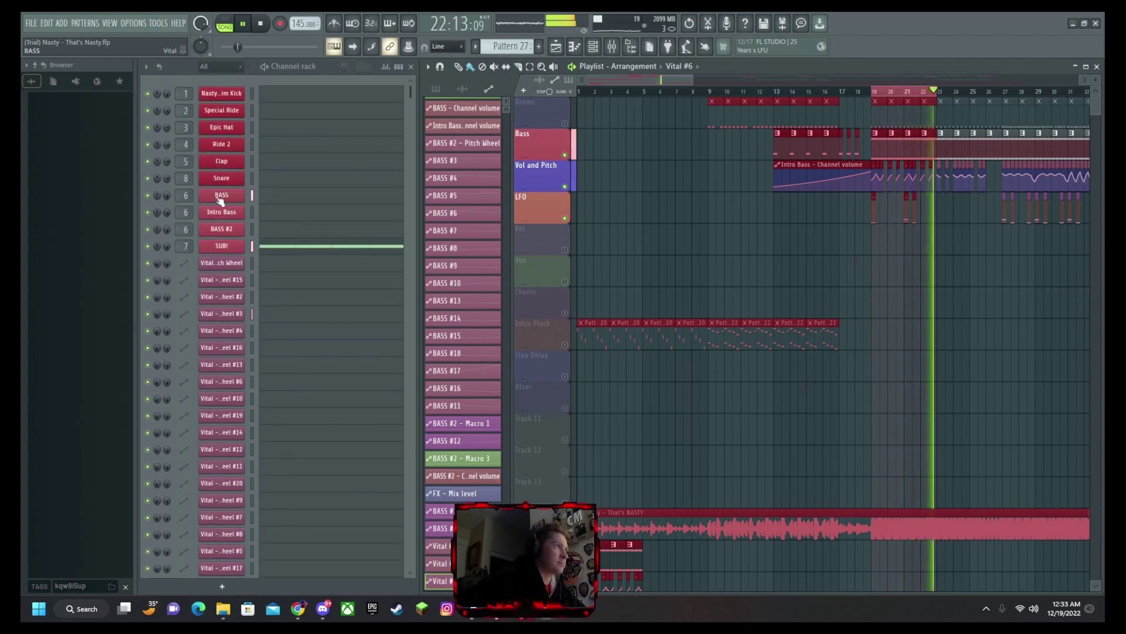
{"action": "key", "text": "space"}
{"action": "left_click", "coordinate": [222, 195]}
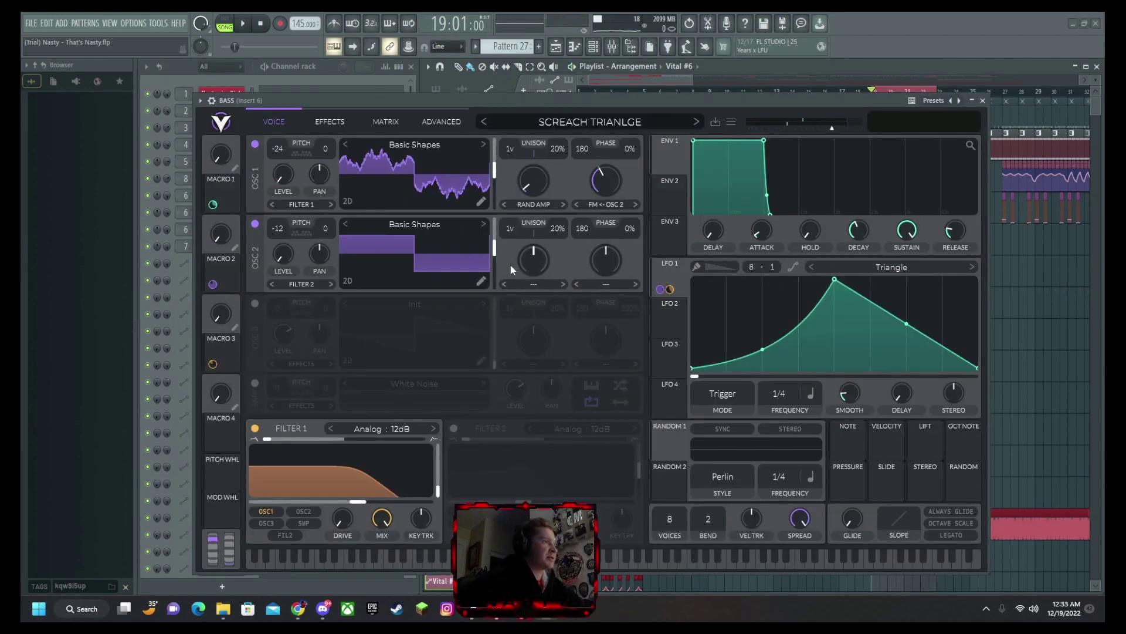
{"action": "left_click", "coordinate": [606, 185]}
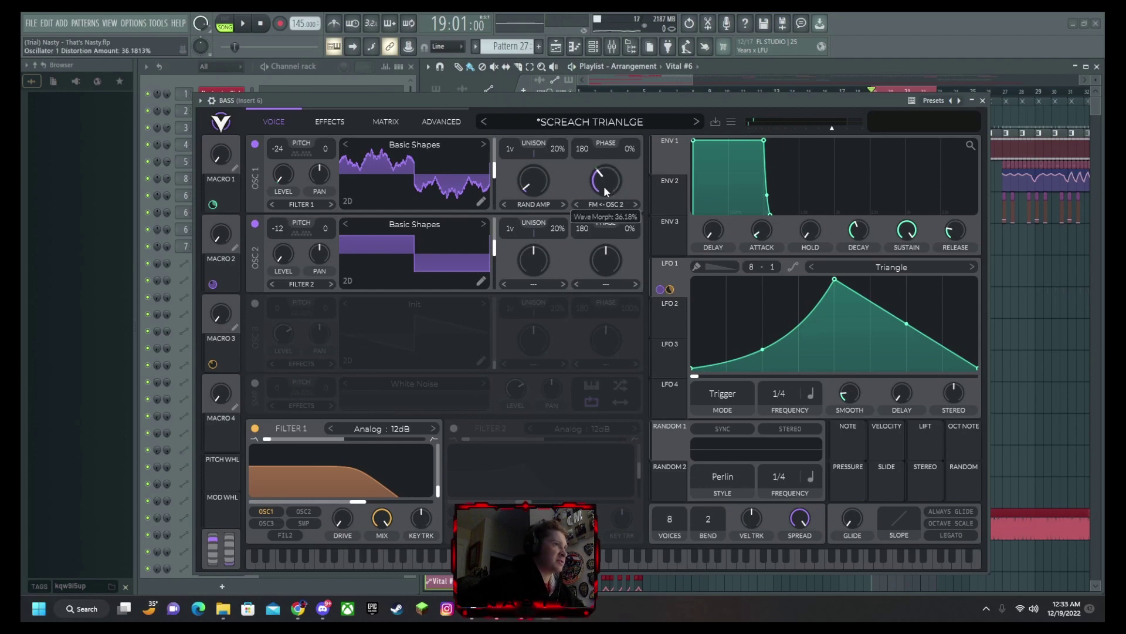
{"action": "key", "text": "space"}
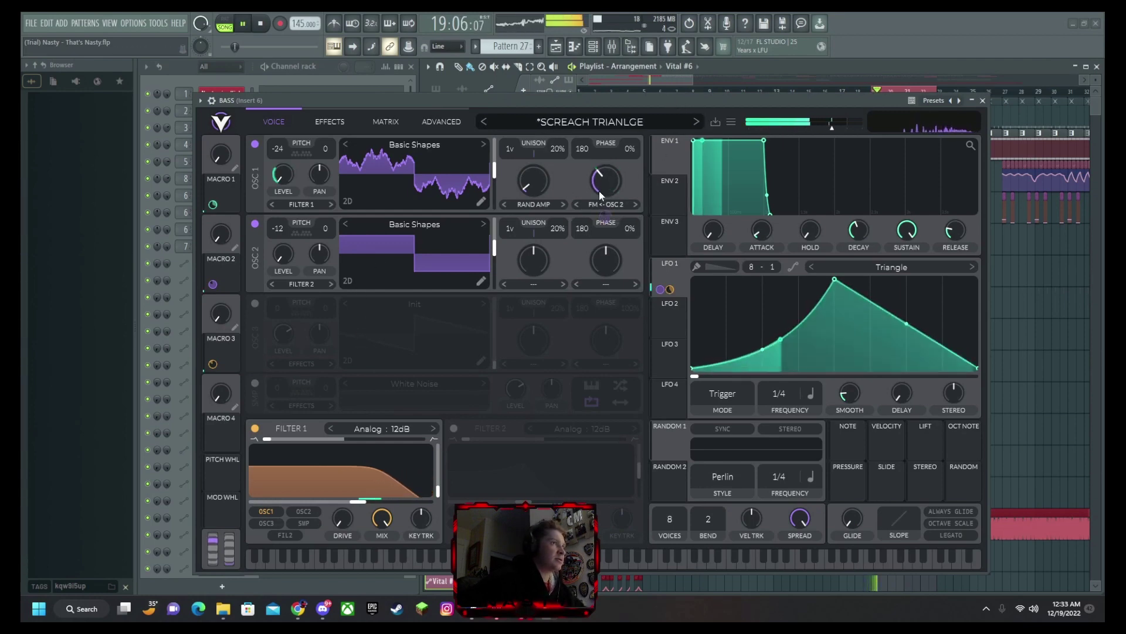
{"action": "left_click_drag", "start_coordinate": [607, 176], "coordinate": [605, 182]}
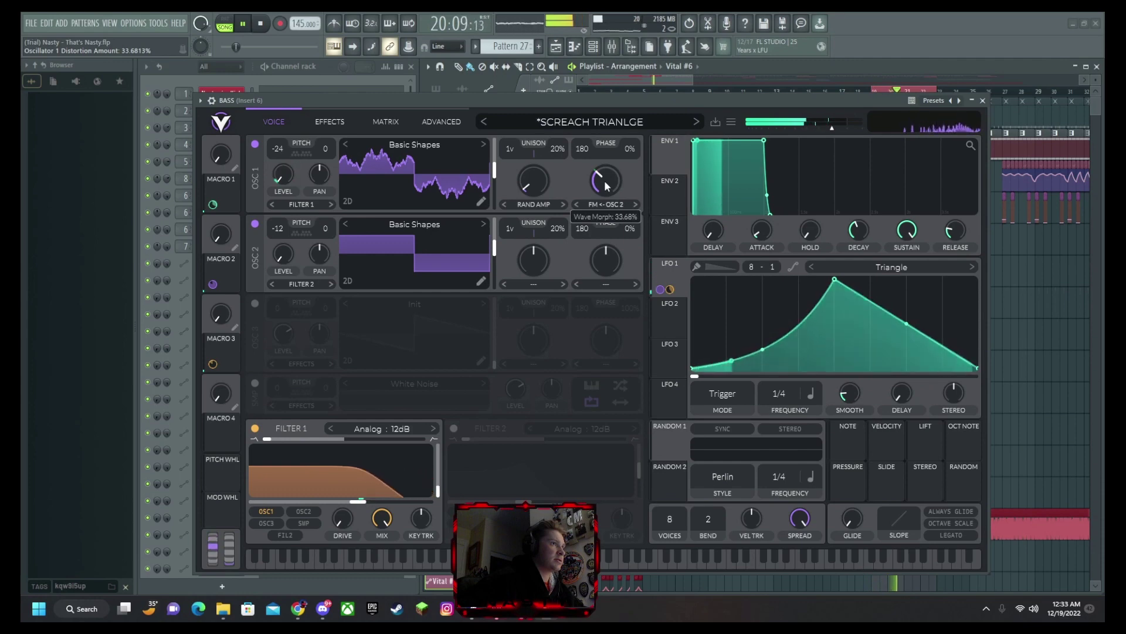
{"action": "left_click_drag", "start_coordinate": [604, 182], "coordinate": [604, 180]}
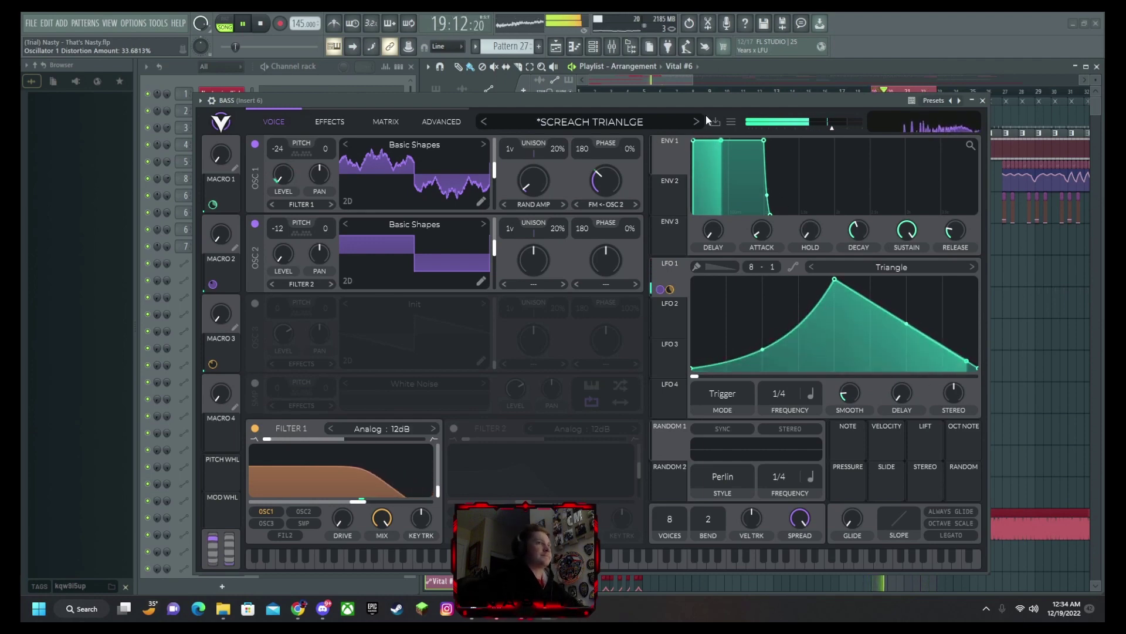
{"action": "key", "text": "space"}
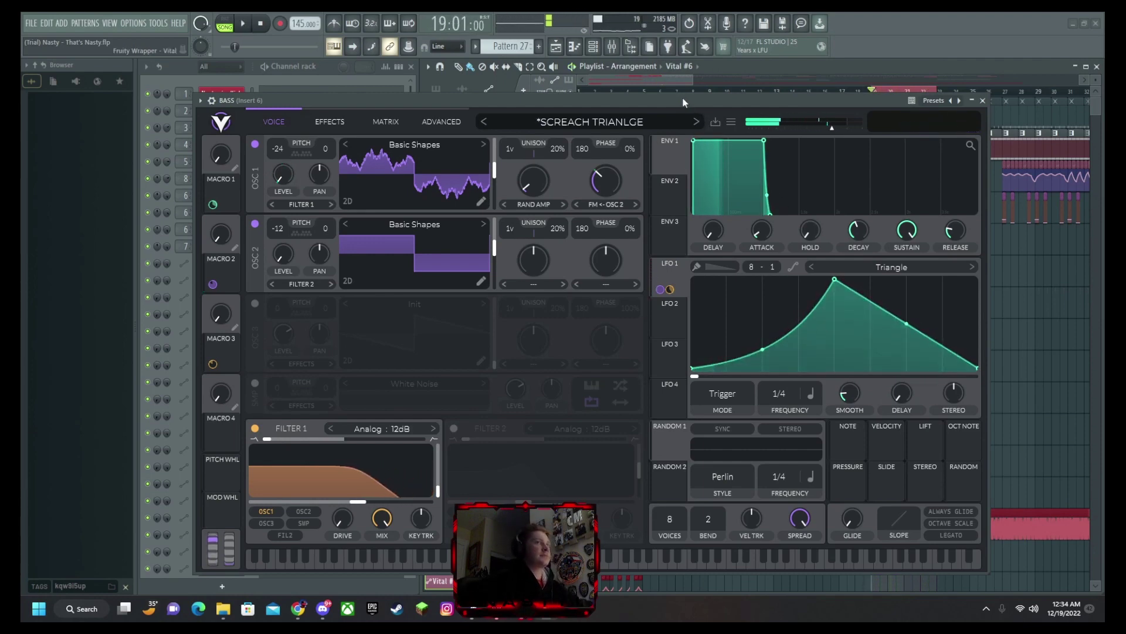
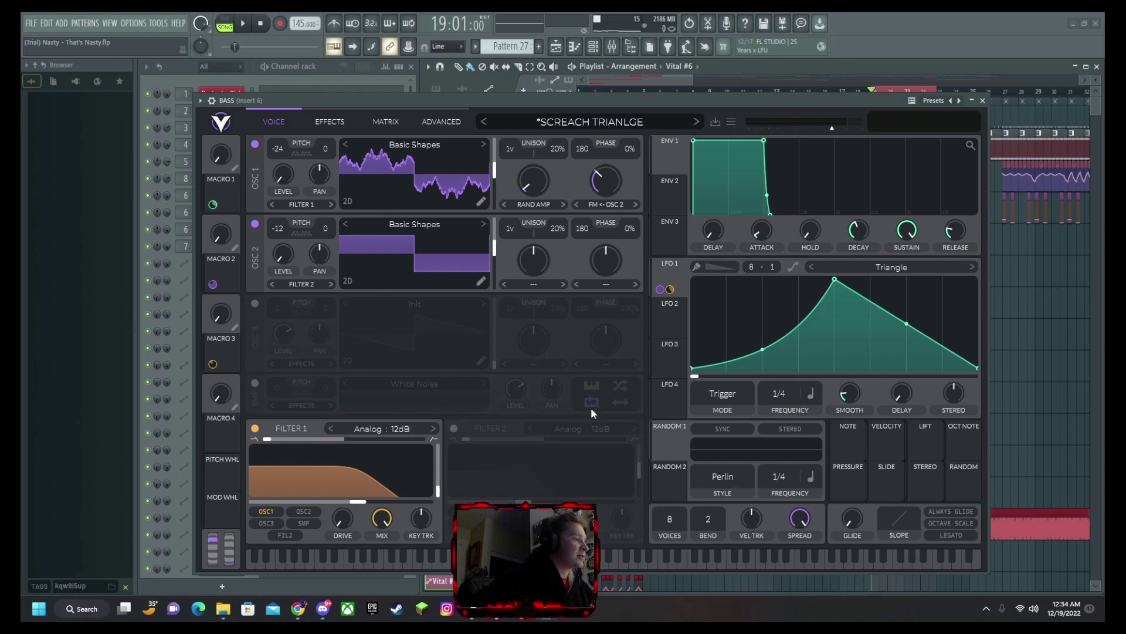
Examine the BASS patch's LFO 1 filter cutoff modulation, compressor attack and release, and the rest of its effects chain.
{"action": "mouse_move", "coordinate": [672, 287]}
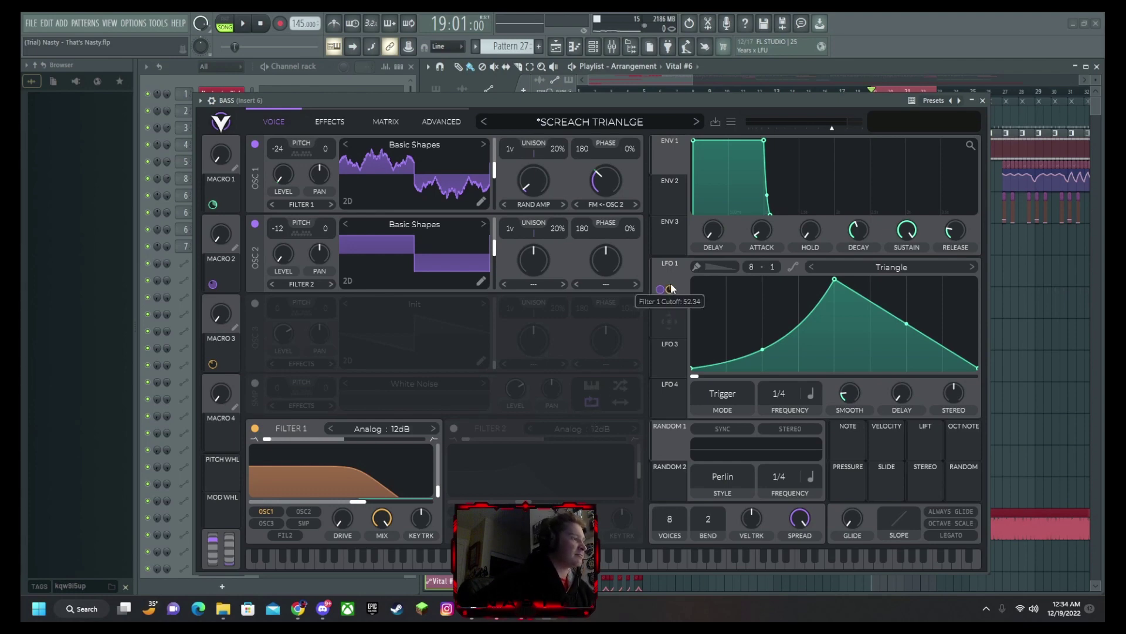
{"action": "left_click", "coordinate": [328, 122]}
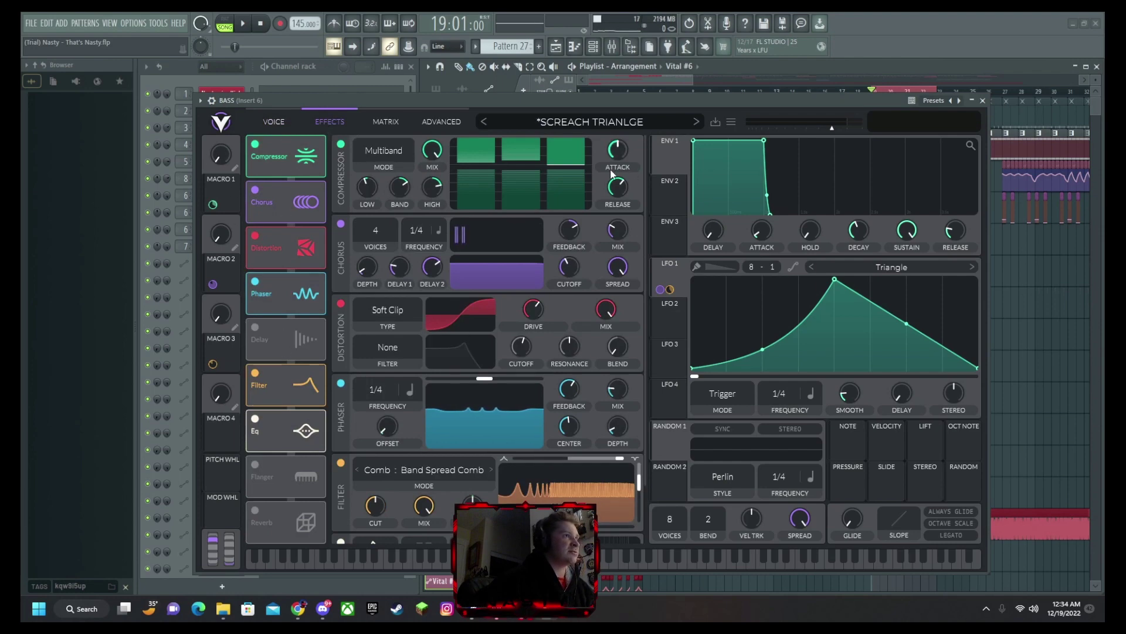
{"action": "mouse_move", "coordinate": [617, 156]}
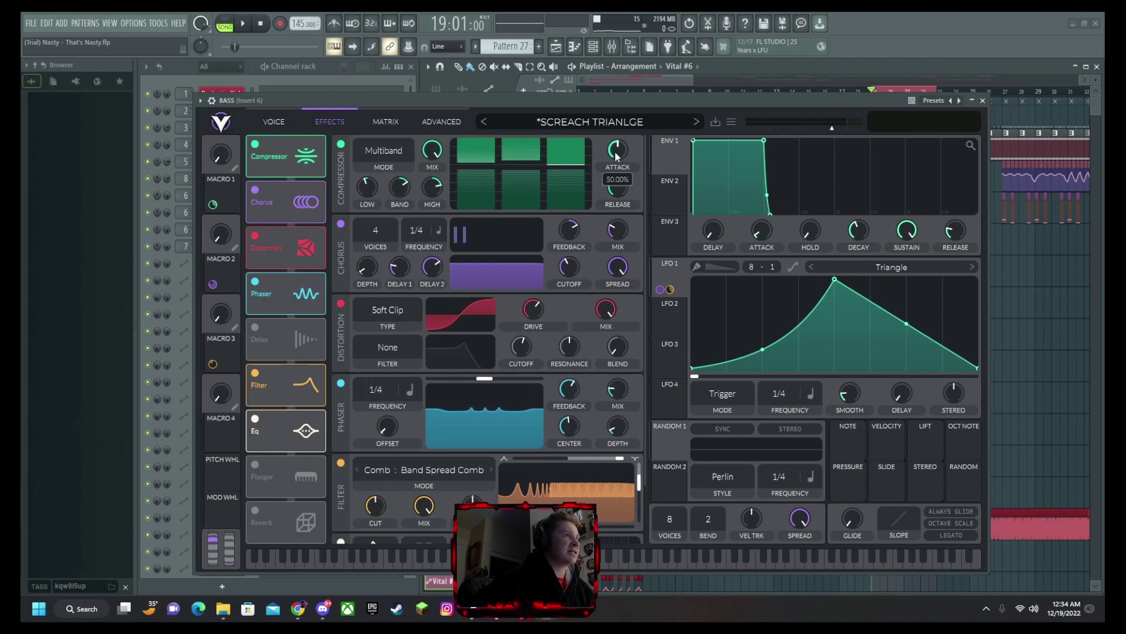
{"action": "mouse_move", "coordinate": [626, 192]}
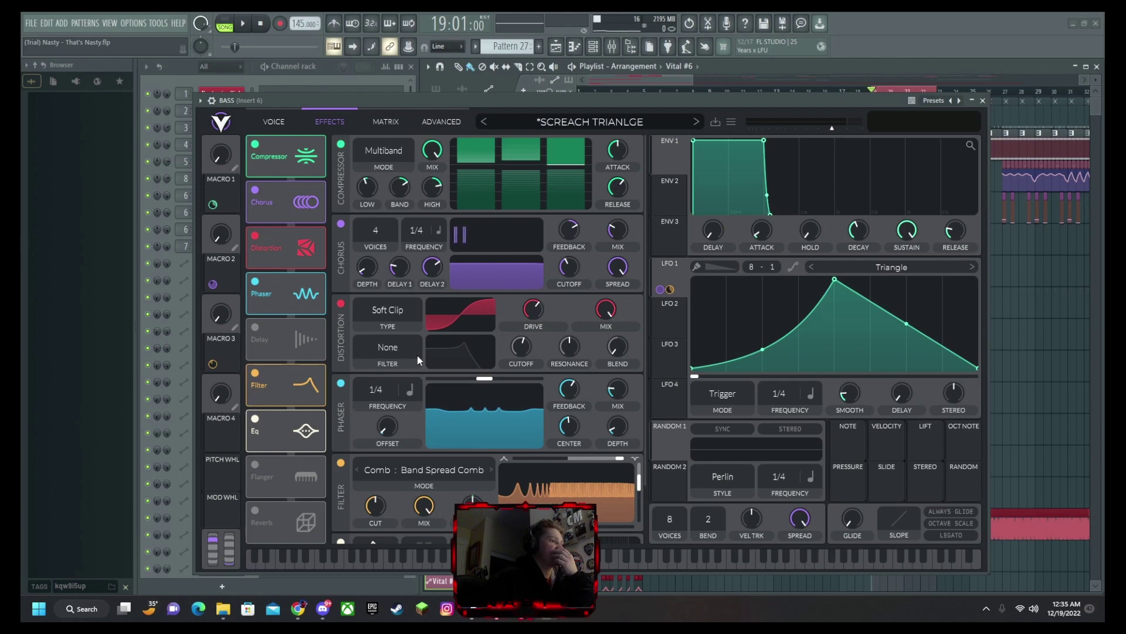
{"action": "scroll", "coordinate": [395, 376], "scroll_direction": "down", "scroll_amount": 3}
{"action": "left_click", "coordinate": [273, 122]}
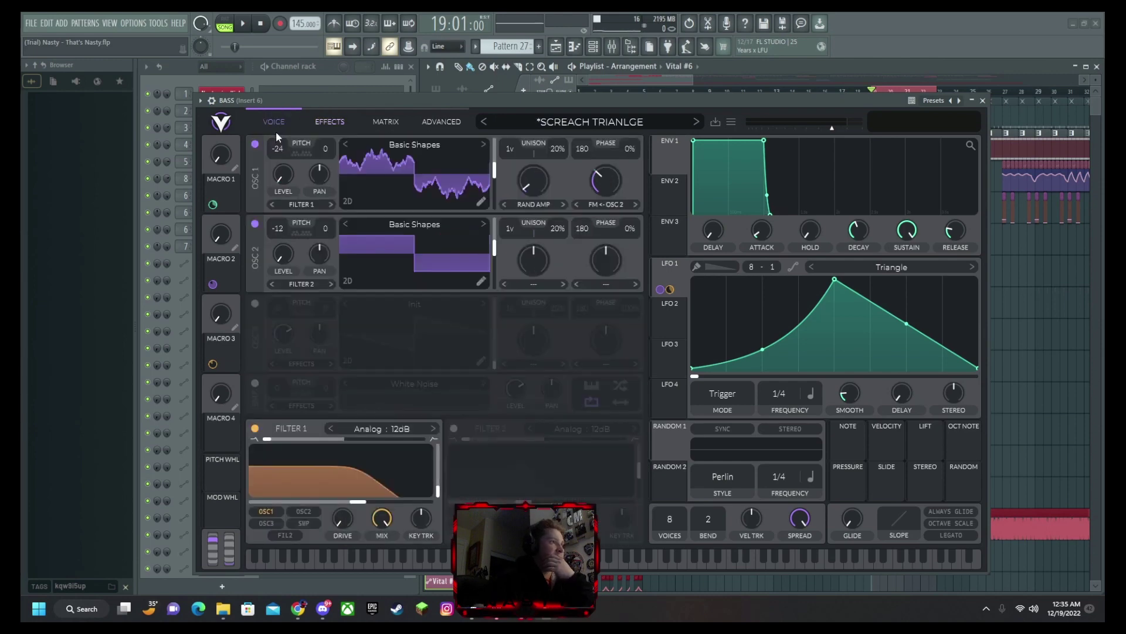